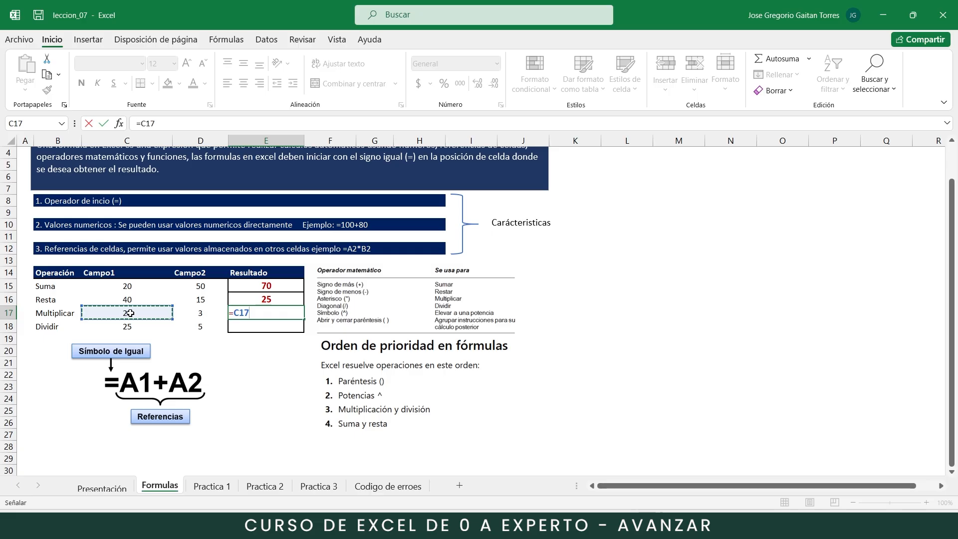
- Complete the multiplication formula in E17 as =C17*D17
text(*)
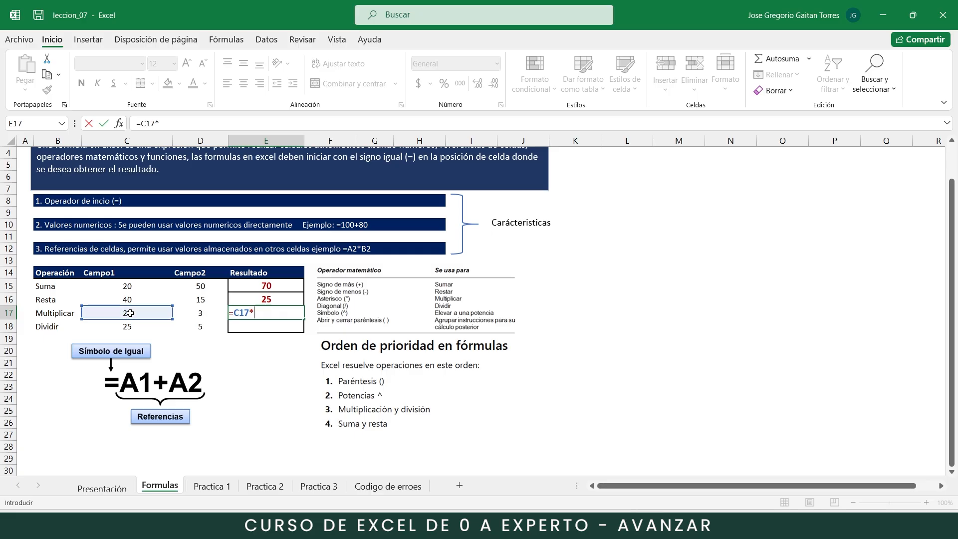
click(203, 314)
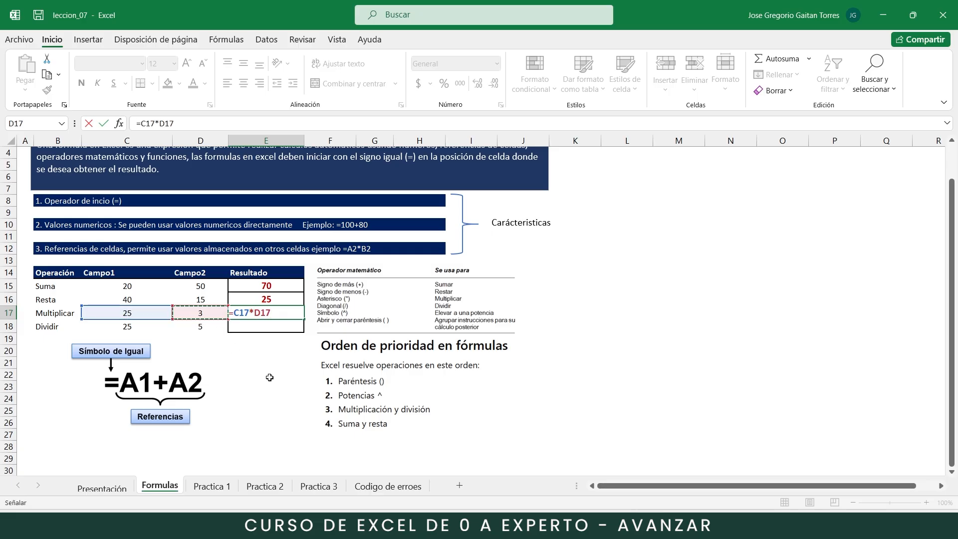
key(Return)
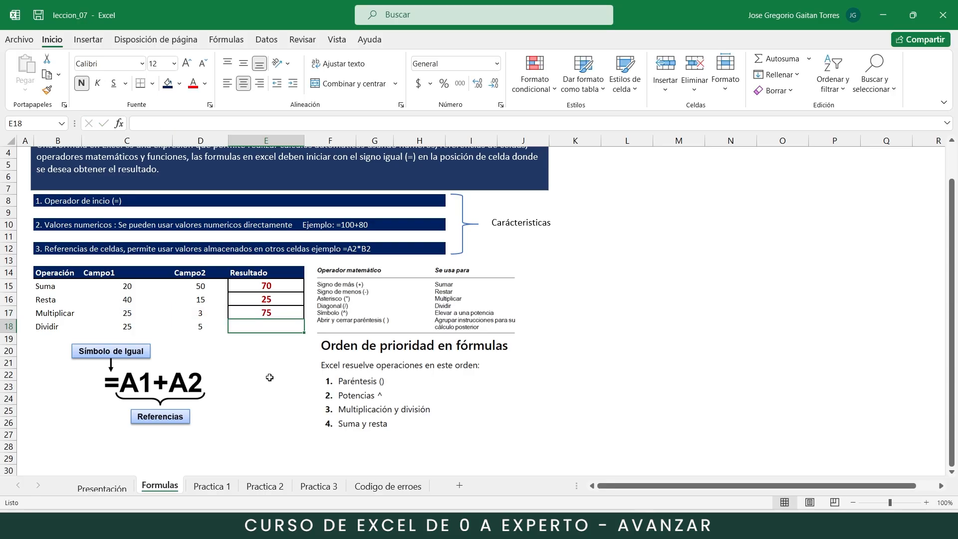
- Enter the division formula =C18/D18 in the Dividir row's Resultado cell, E18
text(=)
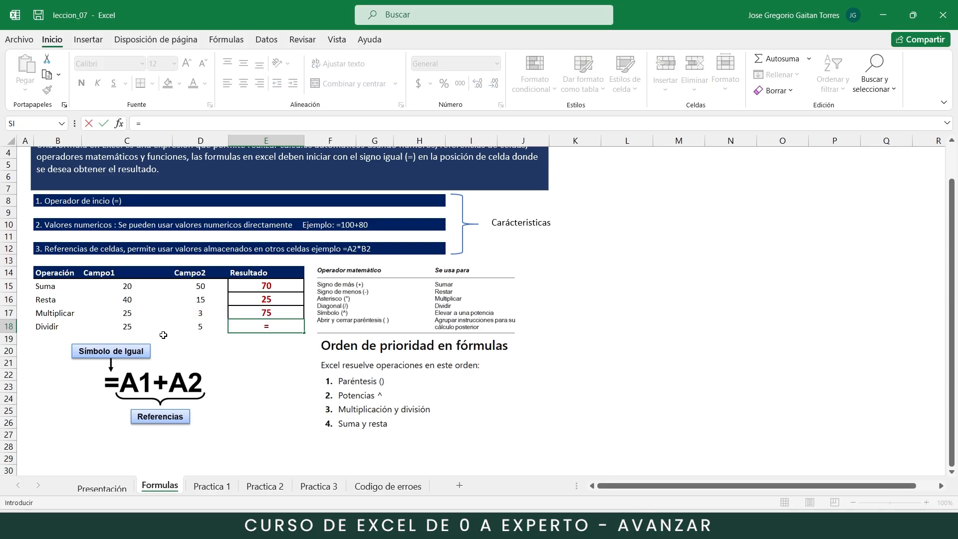
click(127, 328)
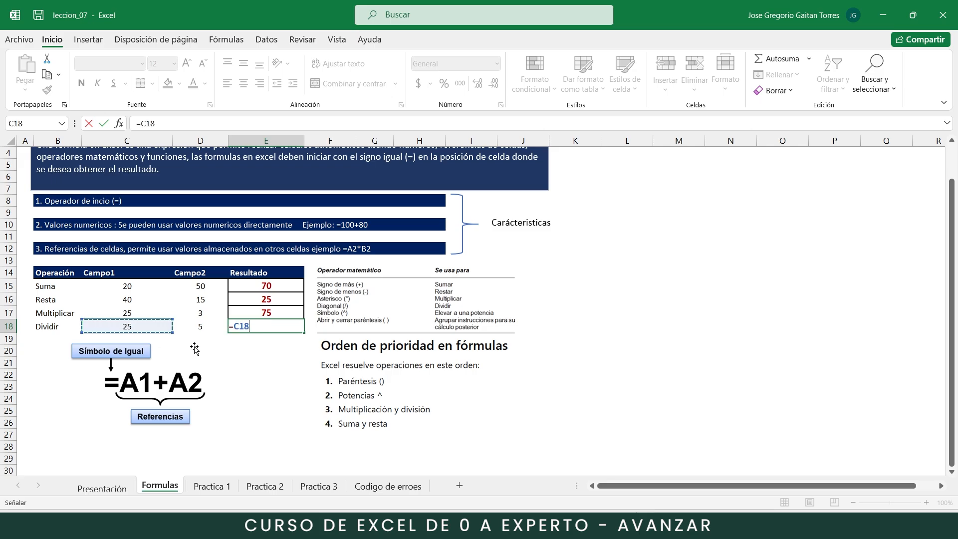
text(/)
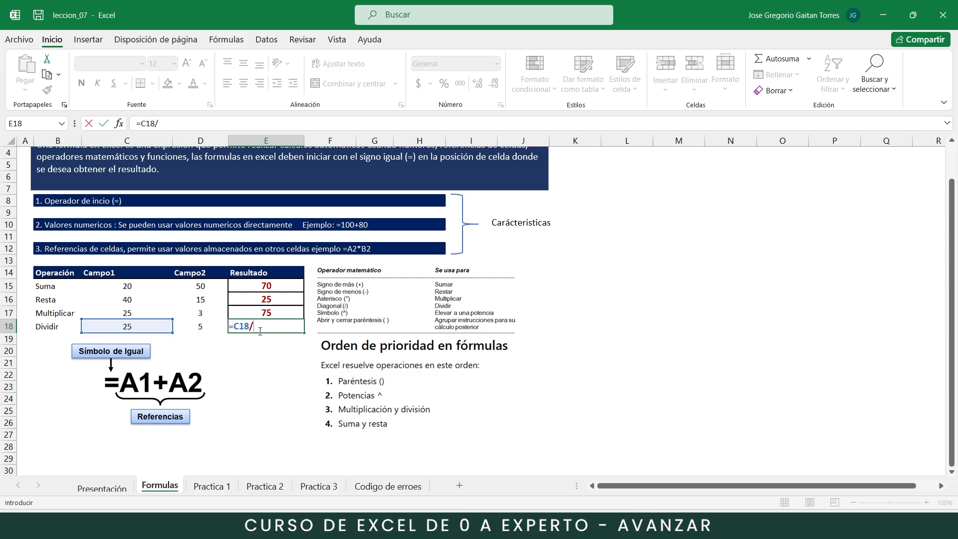
click(201, 331)
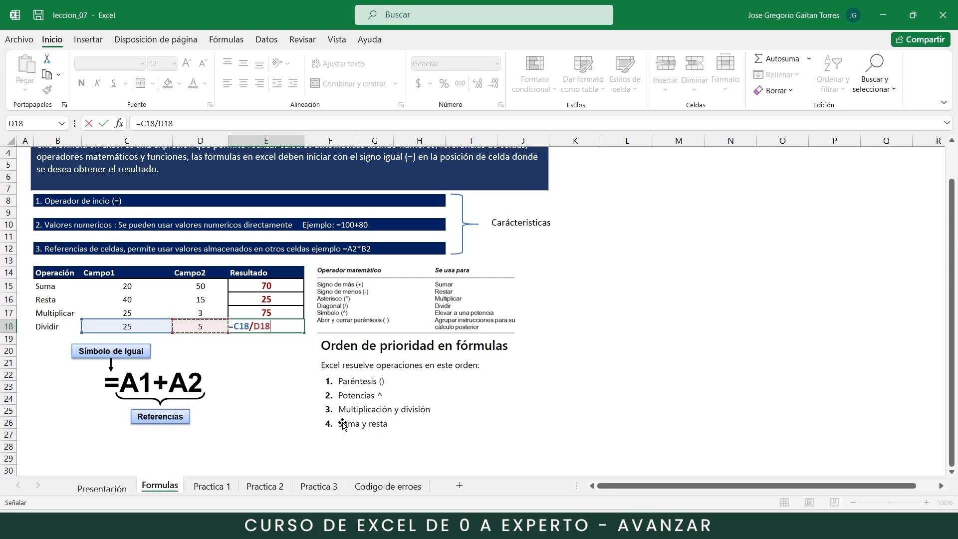
key(Return)
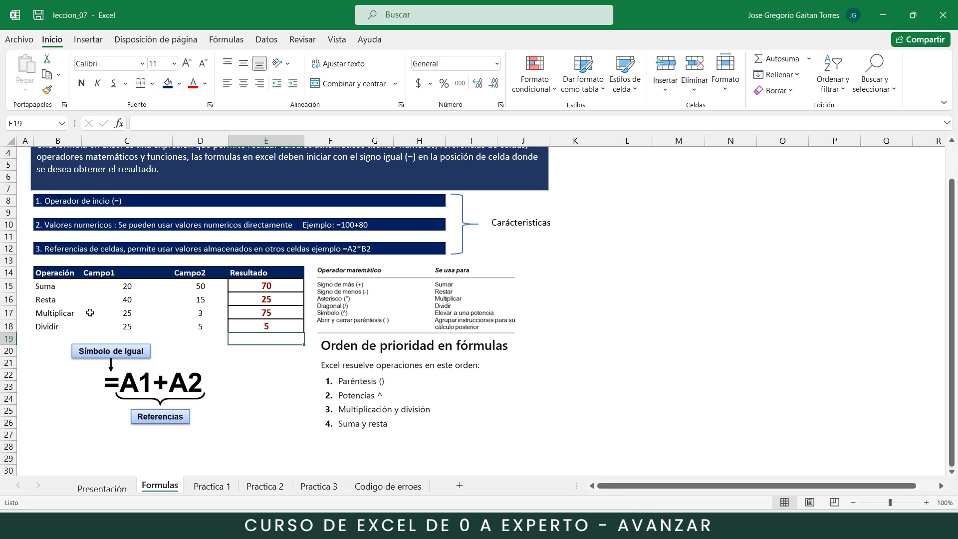
- Change the Campo1 values in C15 to C18 to 14, 25, 34 and 14
click(129, 288)
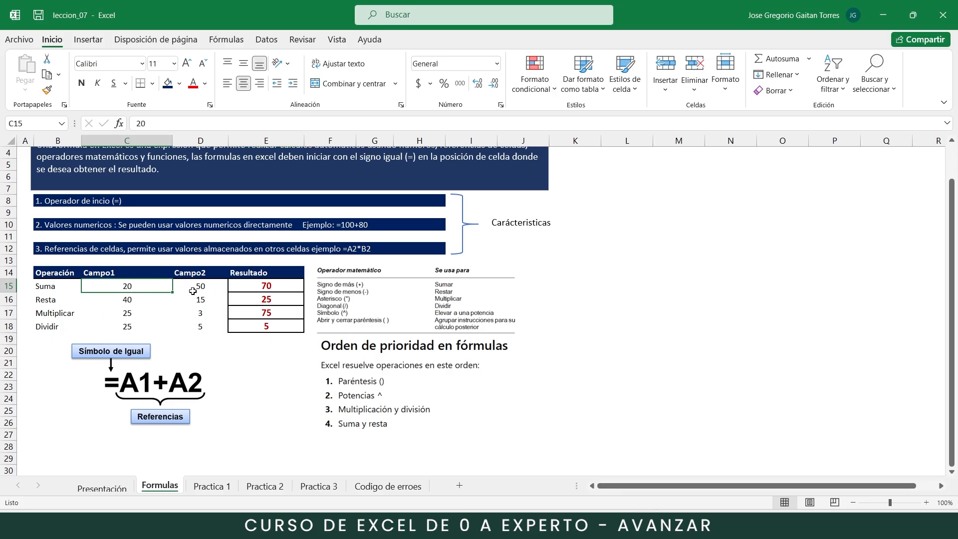
click(202, 289)
click(130, 288)
text(14)
key(Return)
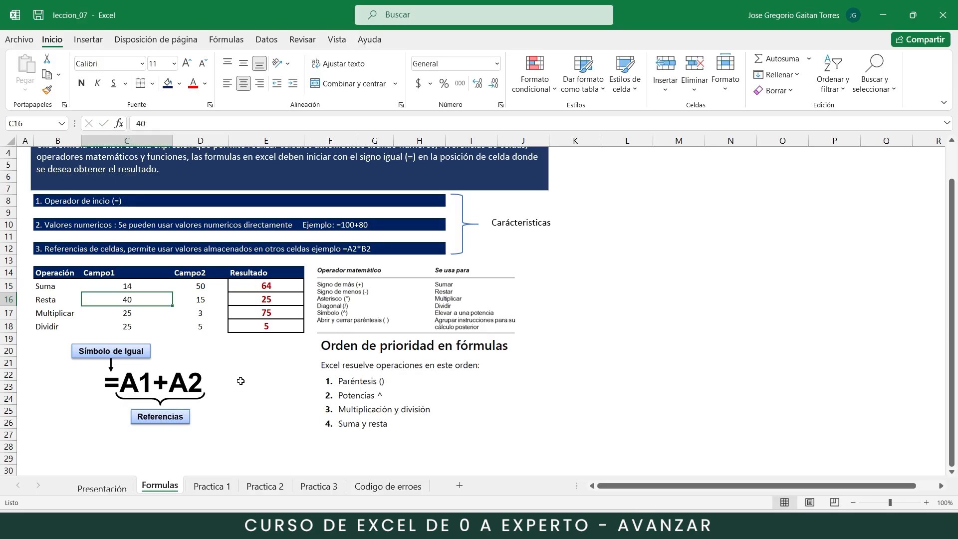
text(25)
key(Return)
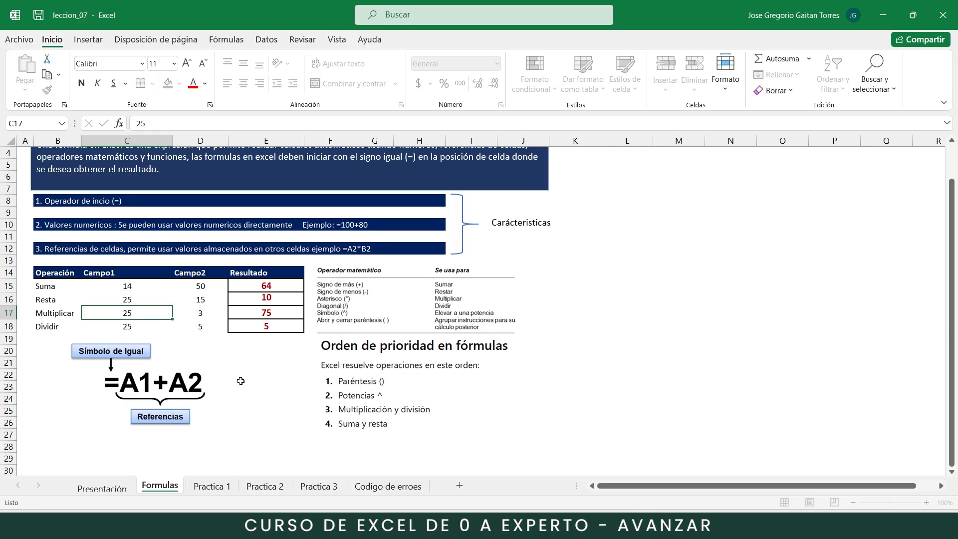
text(34)
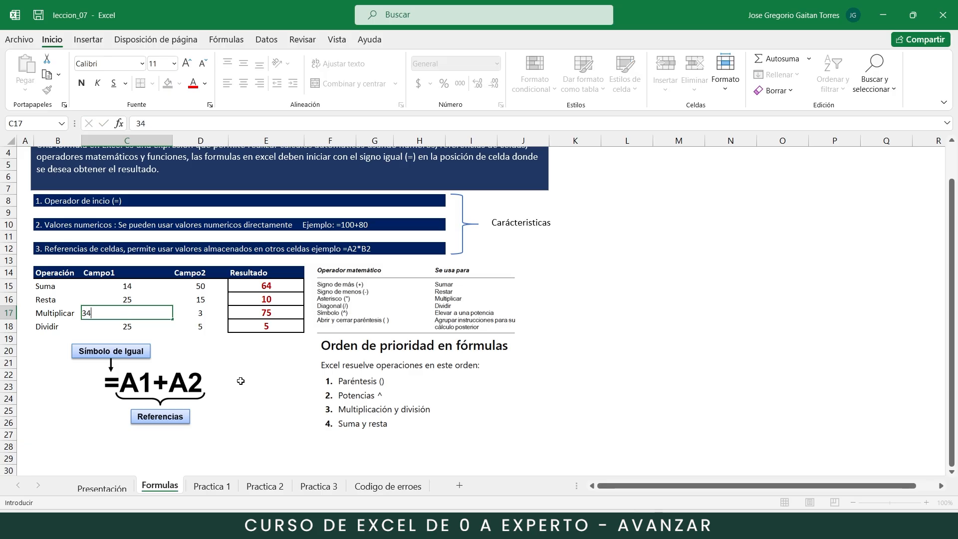
key(Return)
text(14)
key(Return)
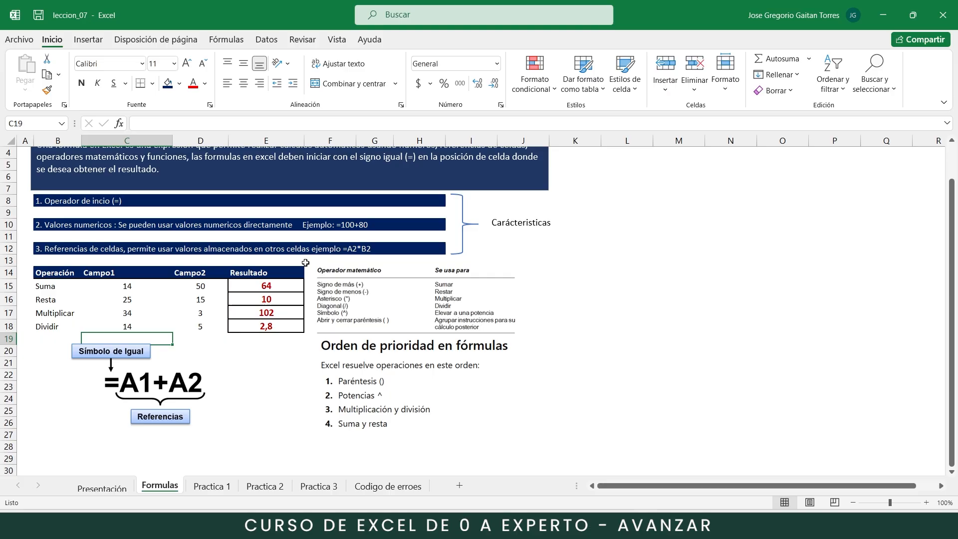
- Open the Practica 1 sheet and review the Subtotal, Impuesto 19%, Descuento 5% and Total Pagar column headers
scroll(314, 261, up, 1)
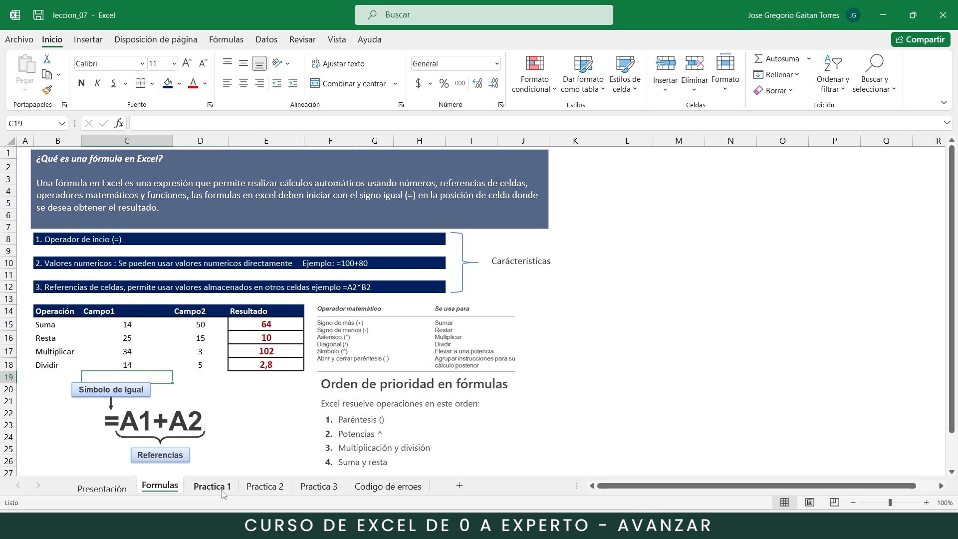
click(223, 493)
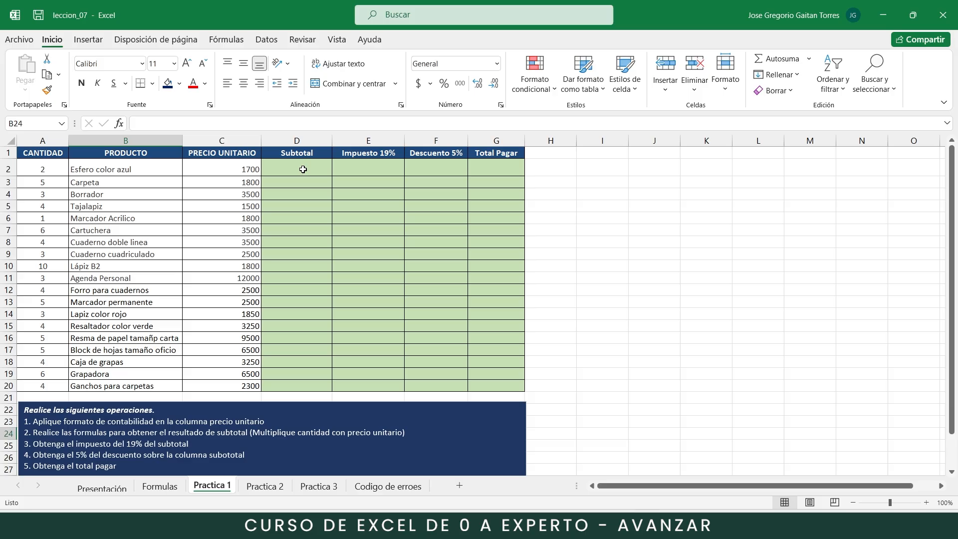
click(310, 155)
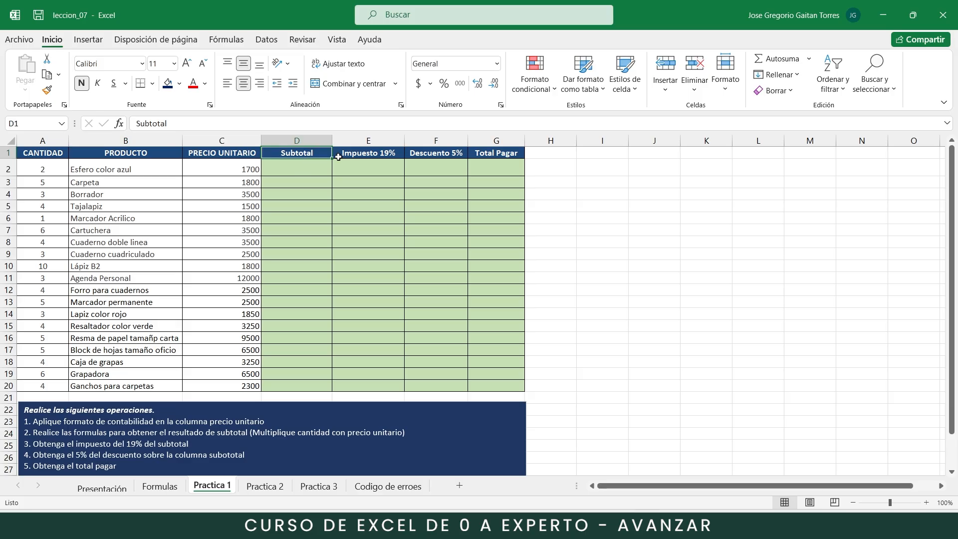
click(387, 156)
click(428, 154)
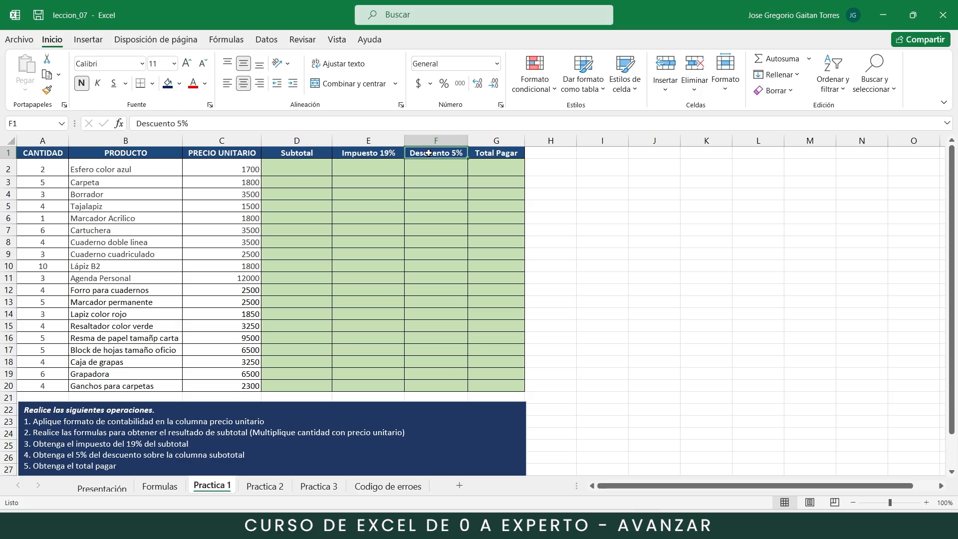
click(492, 156)
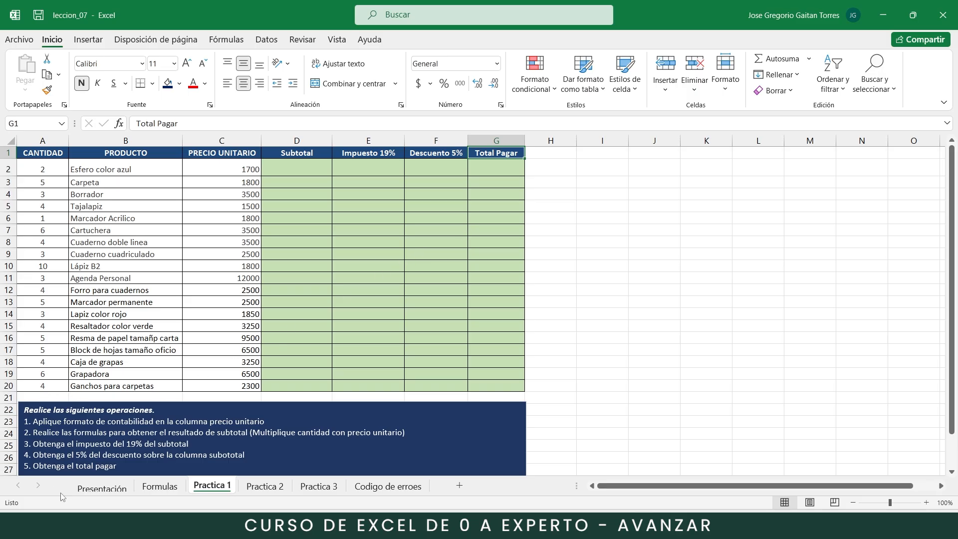
- Move the instructions text box up slightly so it sits directly beneath the product table
click(220, 407)
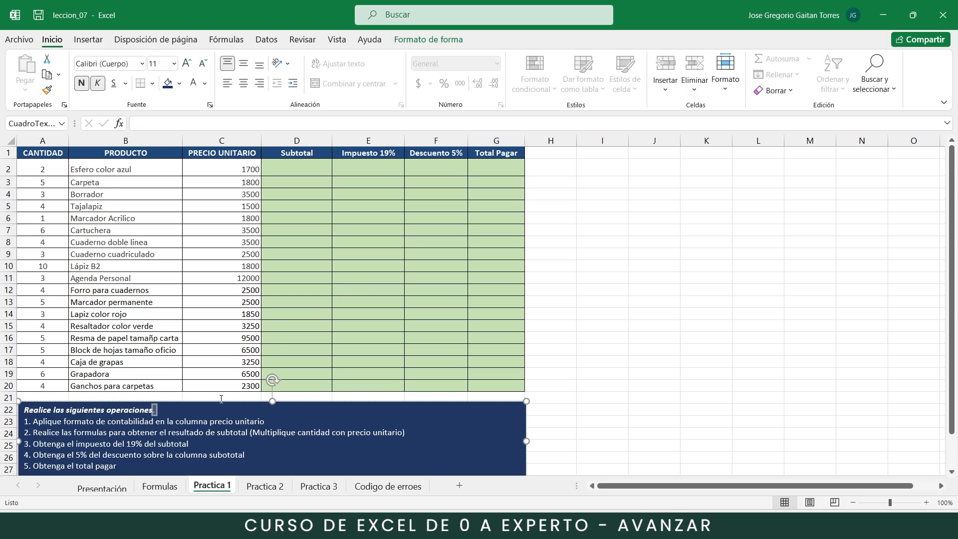
drag(236, 400, 235, 393)
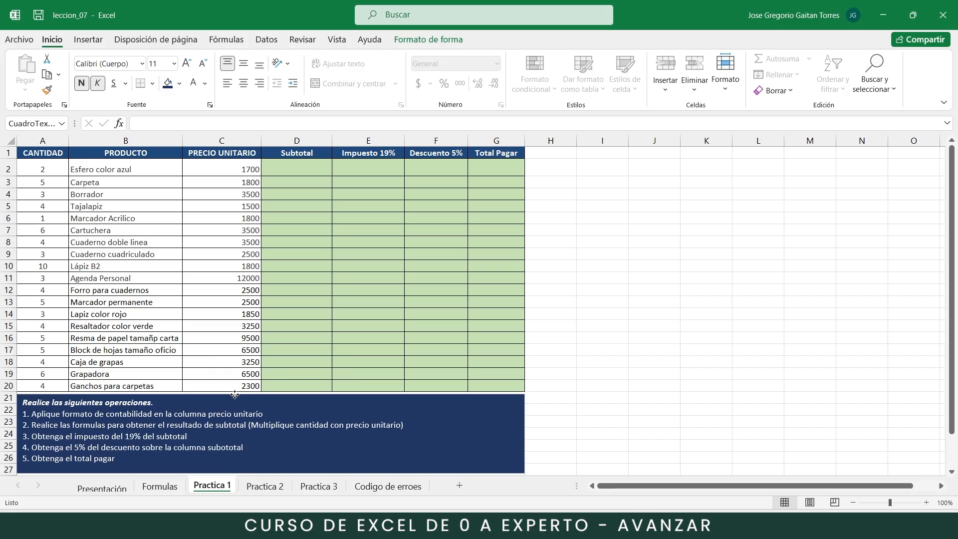
click(99, 435)
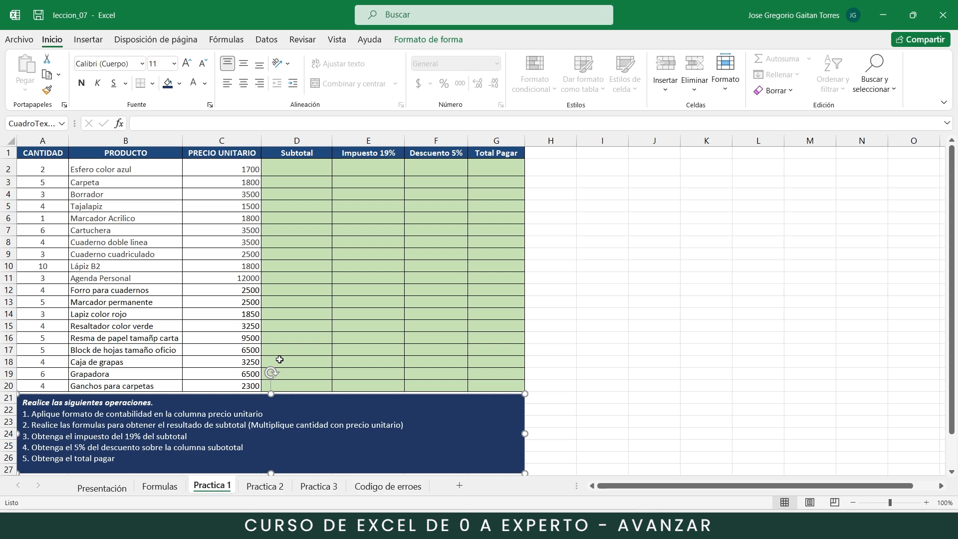
- Apply the Contabilidad number format to the PRECIO UNITARIO values in C2:C20
click(238, 174)
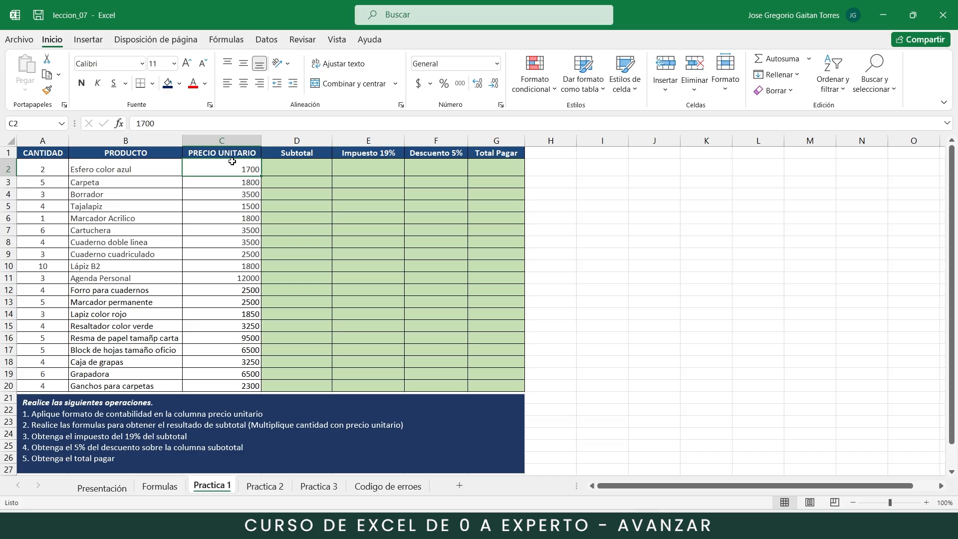
drag(231, 164, 212, 385)
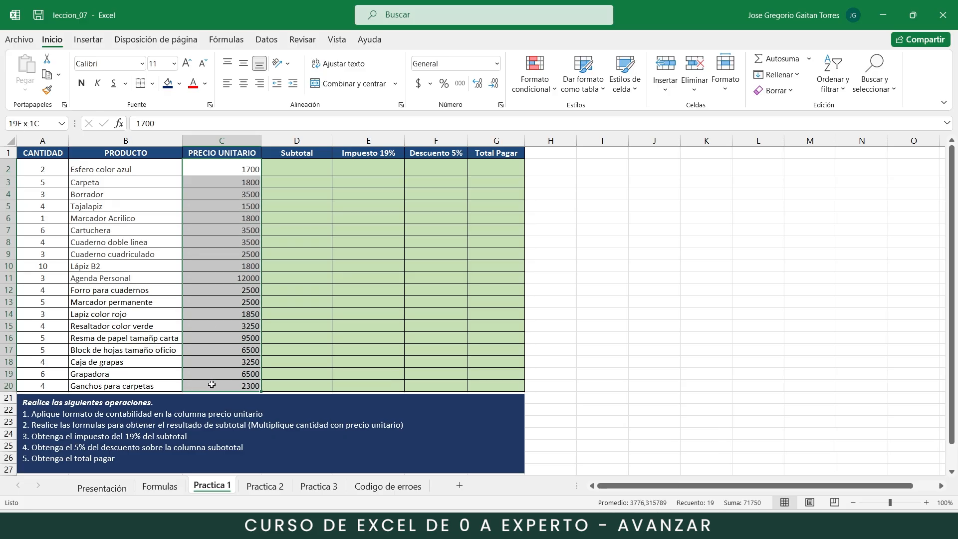
click(496, 64)
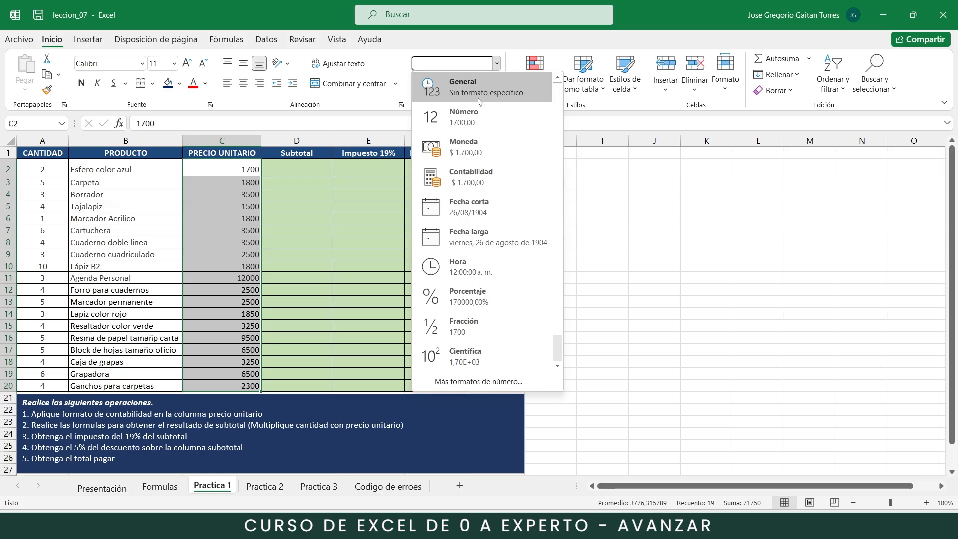
click(491, 171)
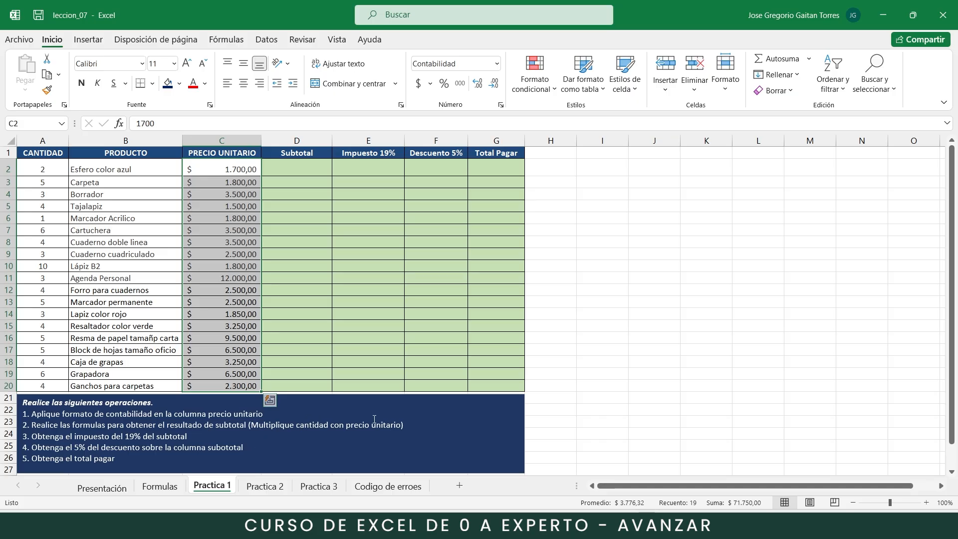
- Calculate the Esfero color azul subtotal in D2 with the formula =A2*C2 and check the entered formula
click(319, 170)
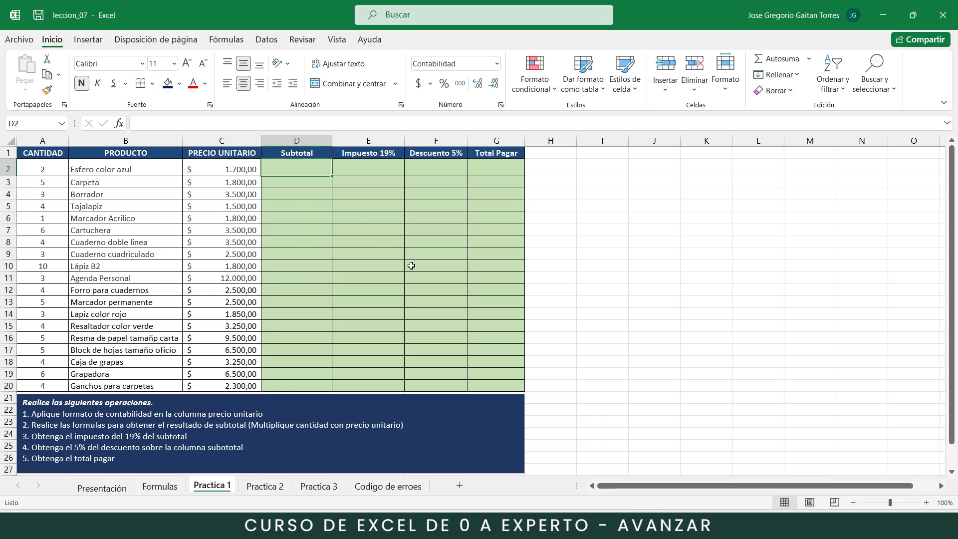
text(=)
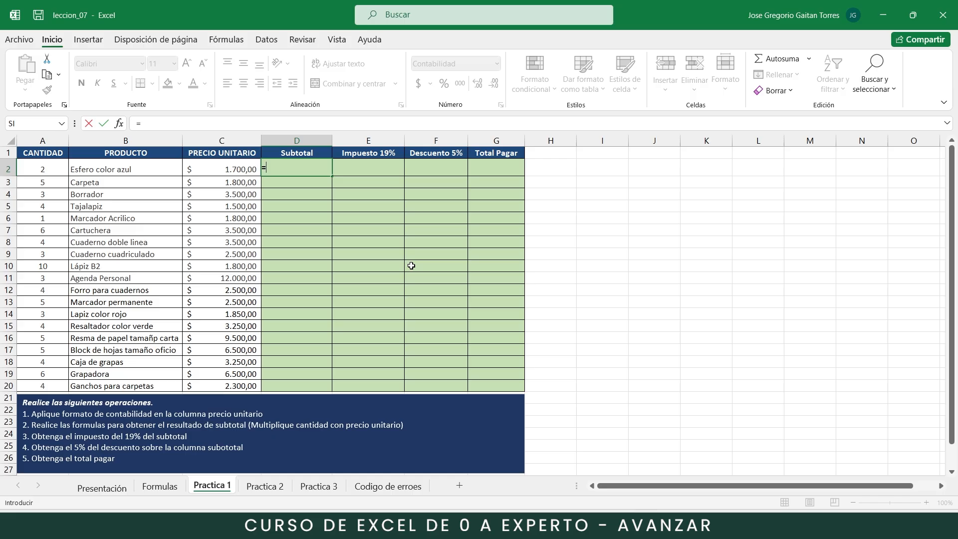
click(35, 171)
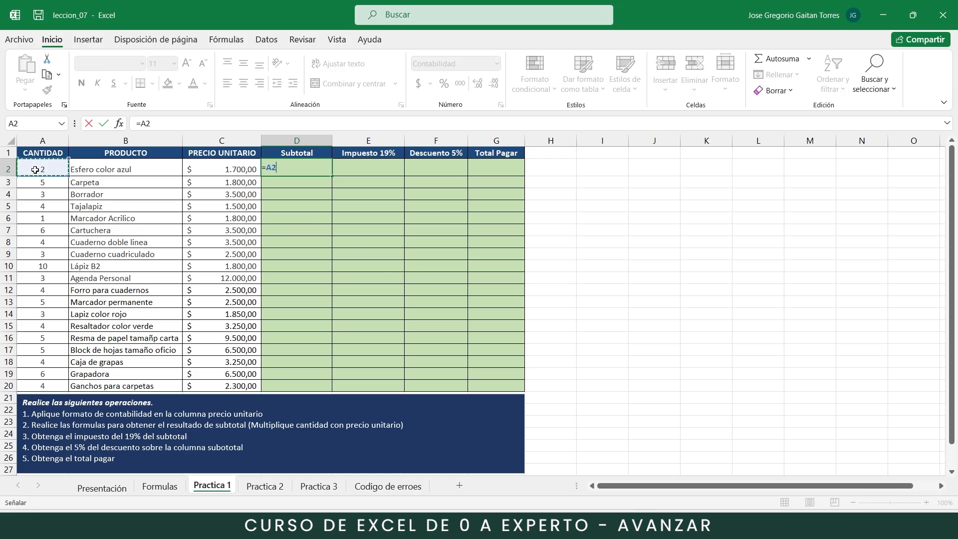
text(*)
click(250, 171)
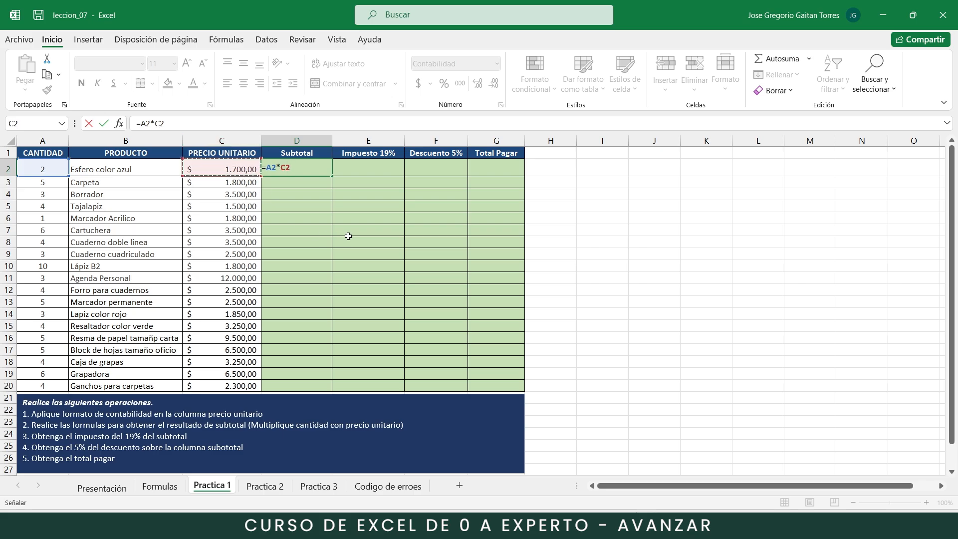
key(Return)
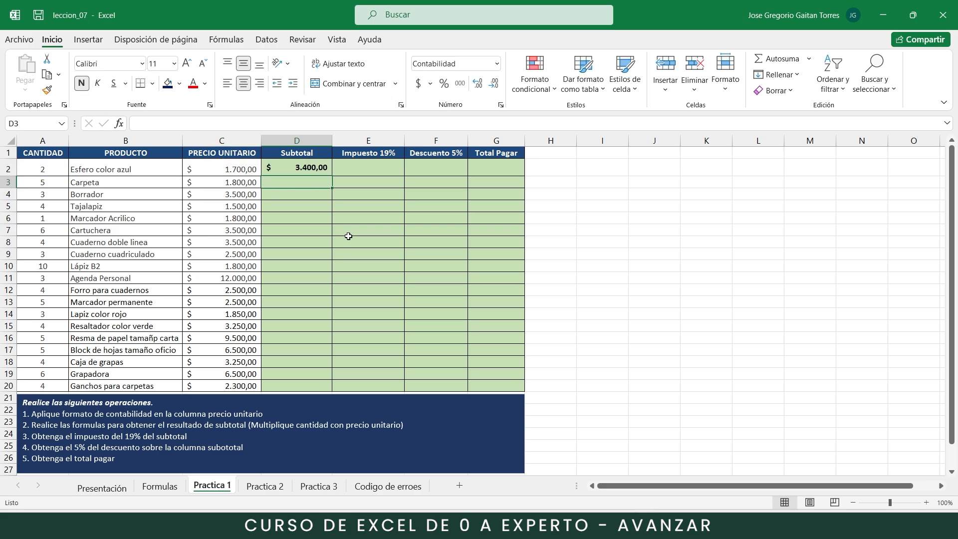
click(321, 167)
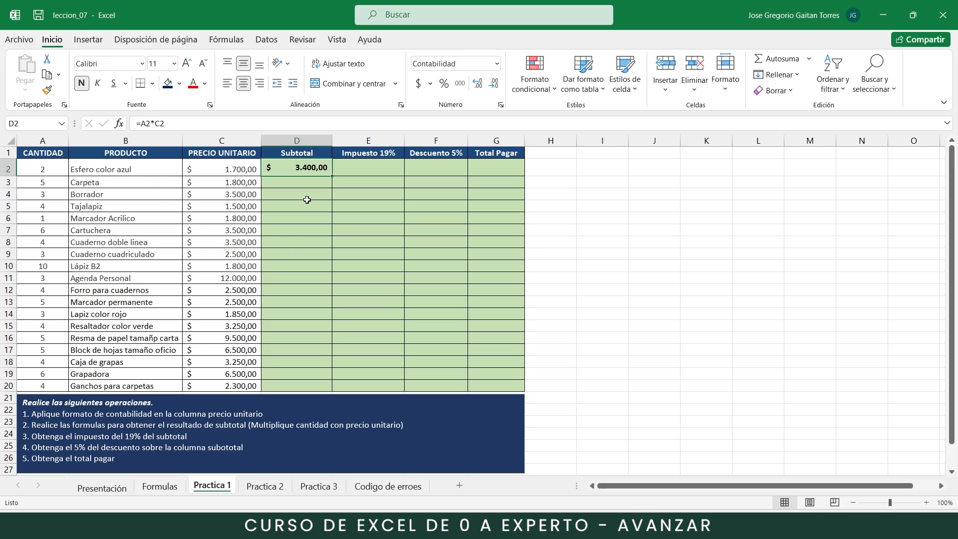
- Calculate the Carpeta subtotal in D3 with the formula =A3*C3
click(308, 180)
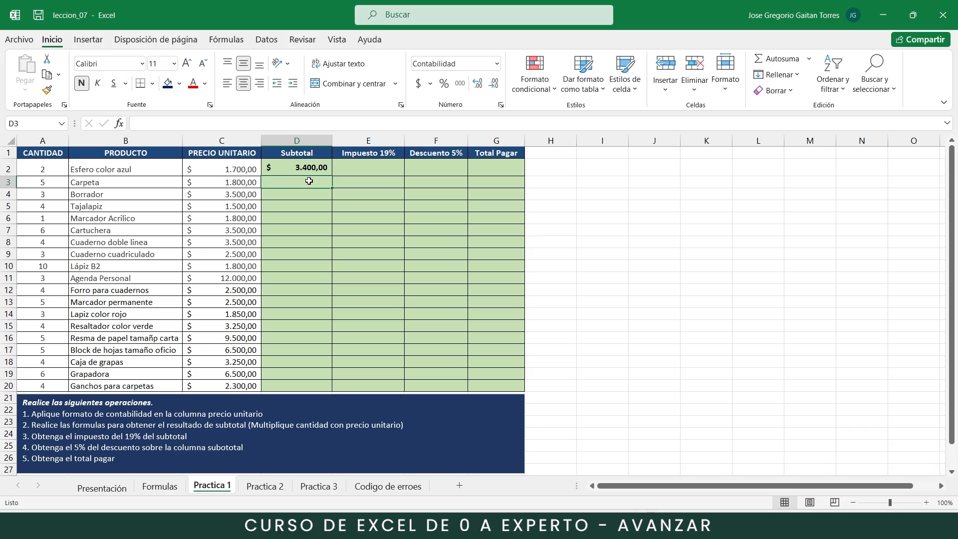
text(=)
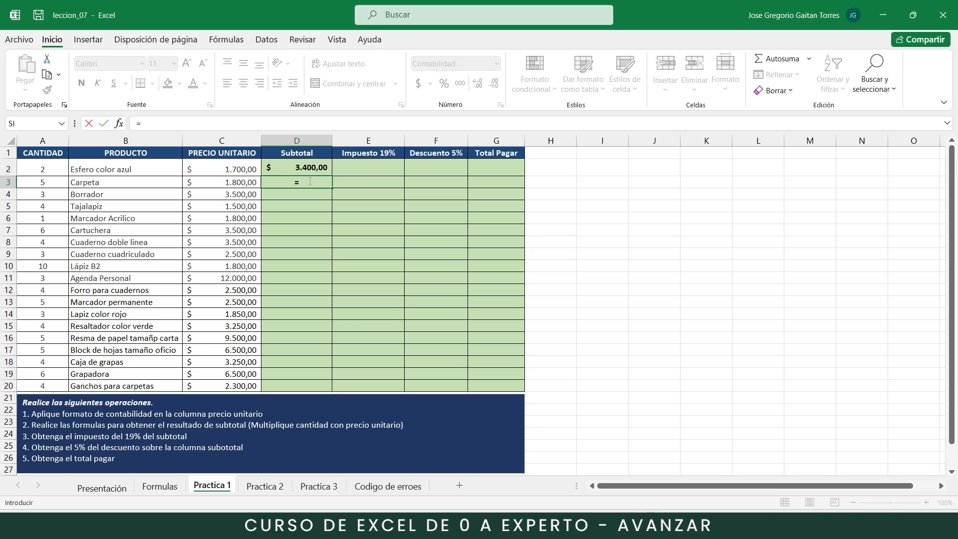
click(40, 182)
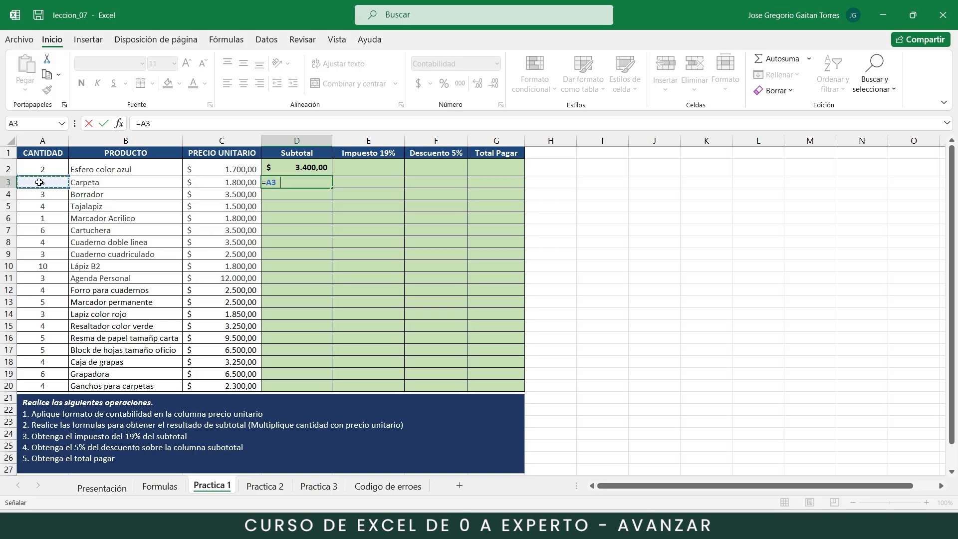
text(*)
click(230, 183)
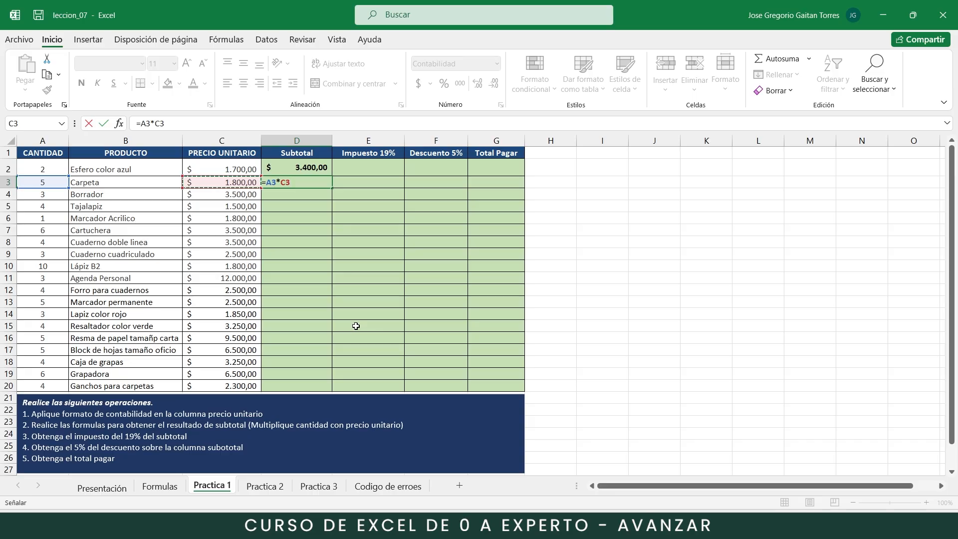
key(Return)
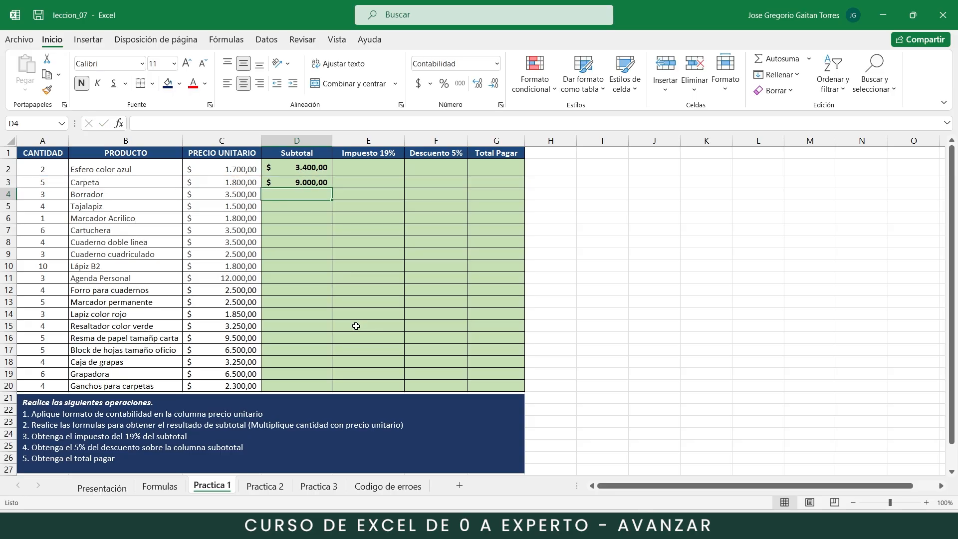
- Calculate the Borrador subtotal in D4 with the formula =A4*C4 and check the entered formula
text(=)
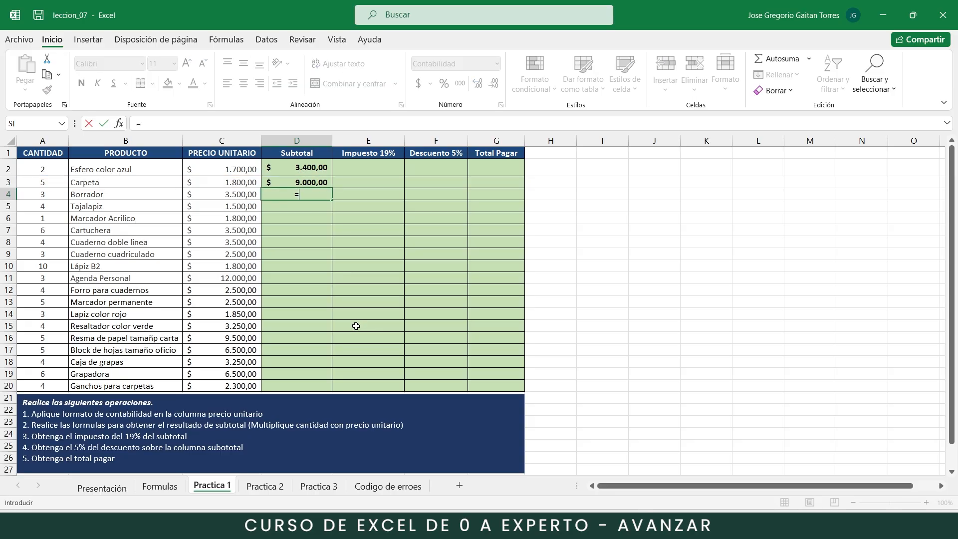
click(54, 194)
text(*)
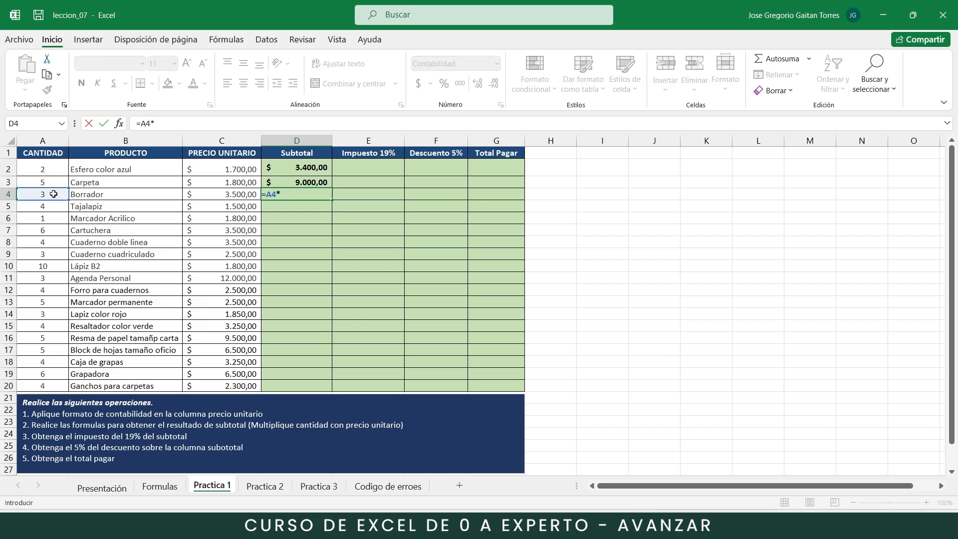
click(224, 195)
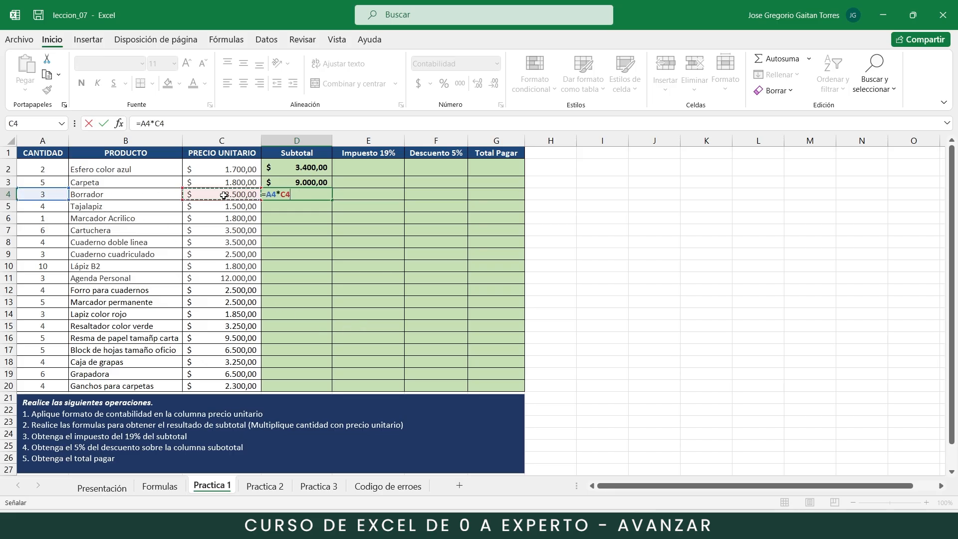
key(Return)
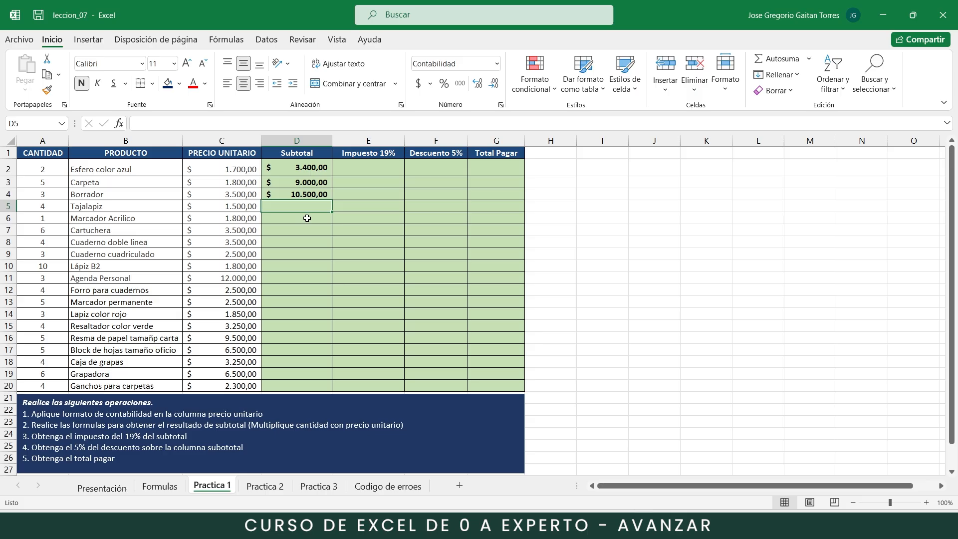
click(325, 195)
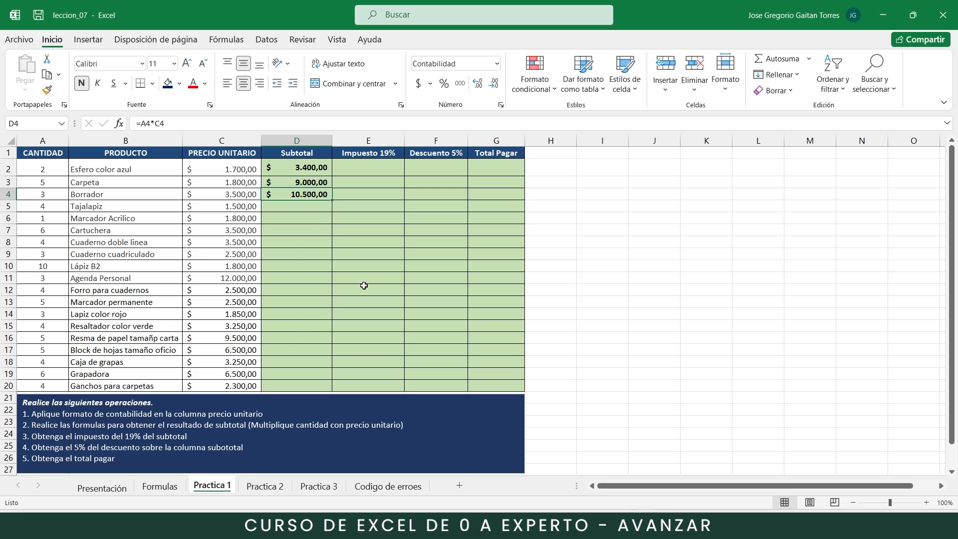
- Fill the Subtotal formula from D2 down through D20 for all products
scroll(363, 285, up, 4)
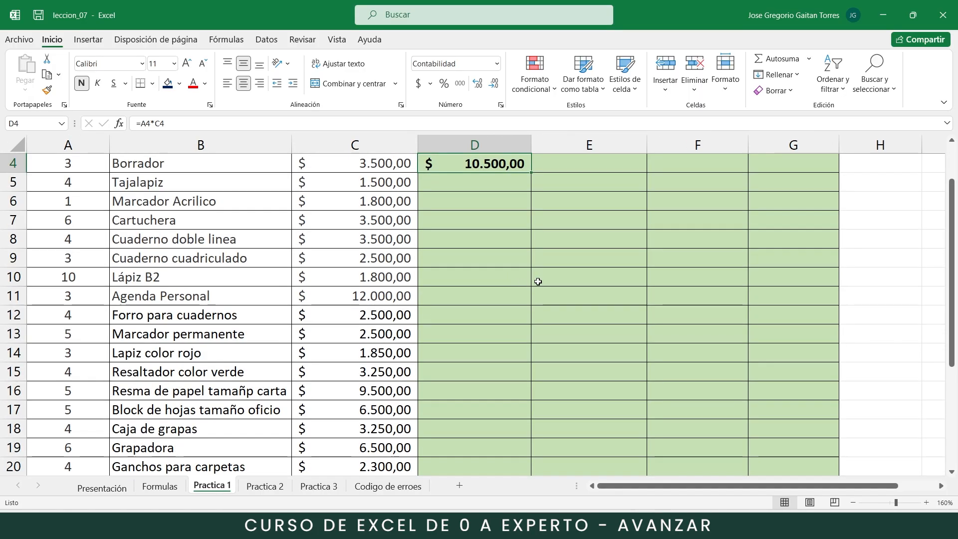
scroll(538, 281, up, 1)
click(515, 185)
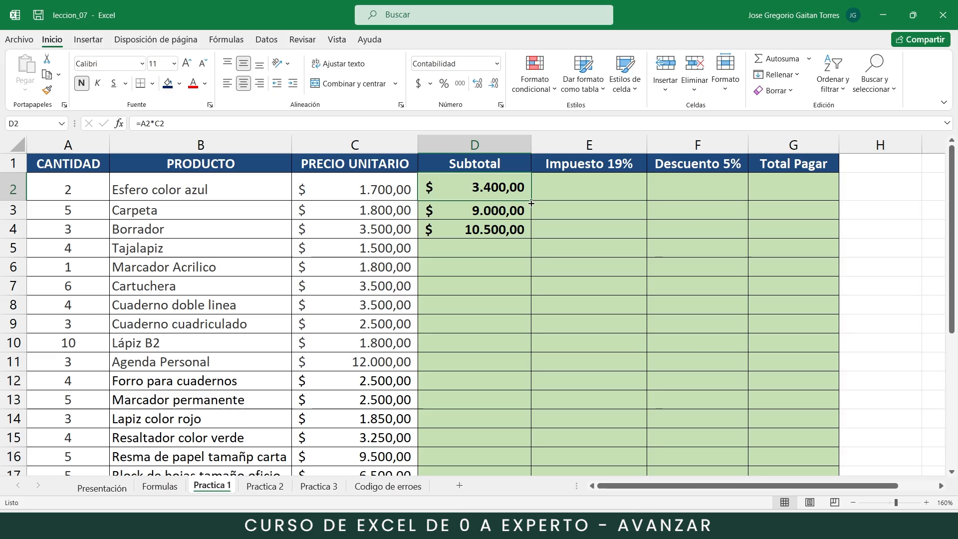
scroll(511, 310, down, 4)
scroll(511, 310, up, 4)
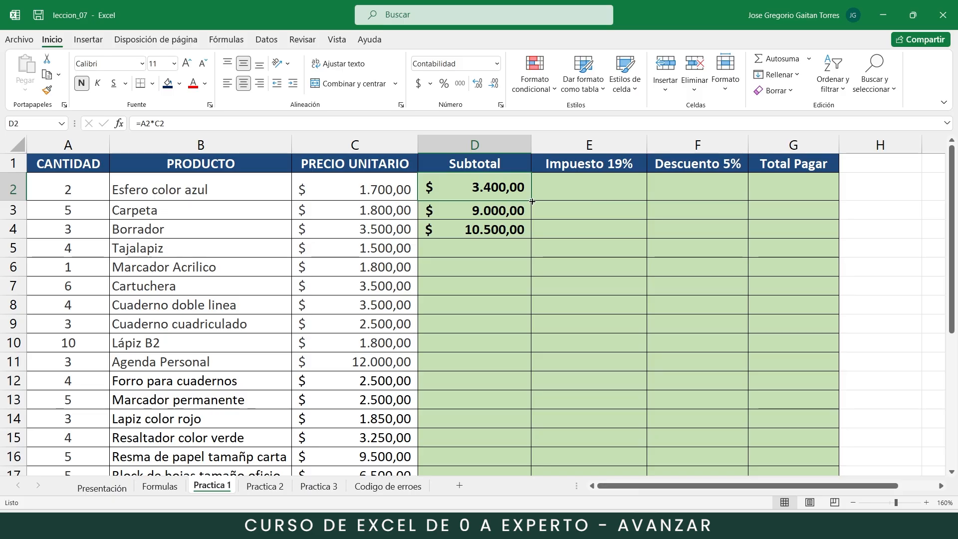
drag(533, 201, 508, 456)
scroll(471, 347, up, 2)
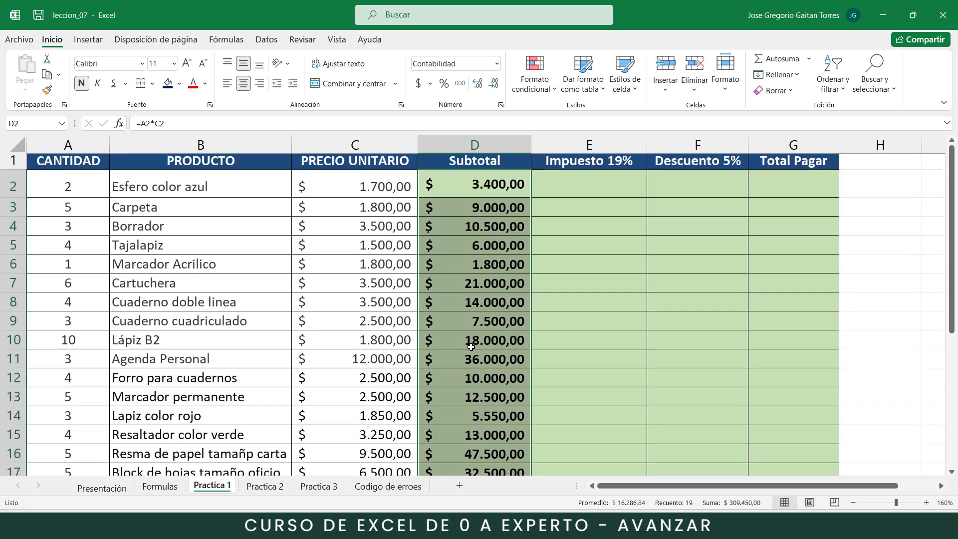
- Examine the copied Subtotal formulas in column D to see which quantity and unit price cells each row references
click(509, 215)
click(504, 234)
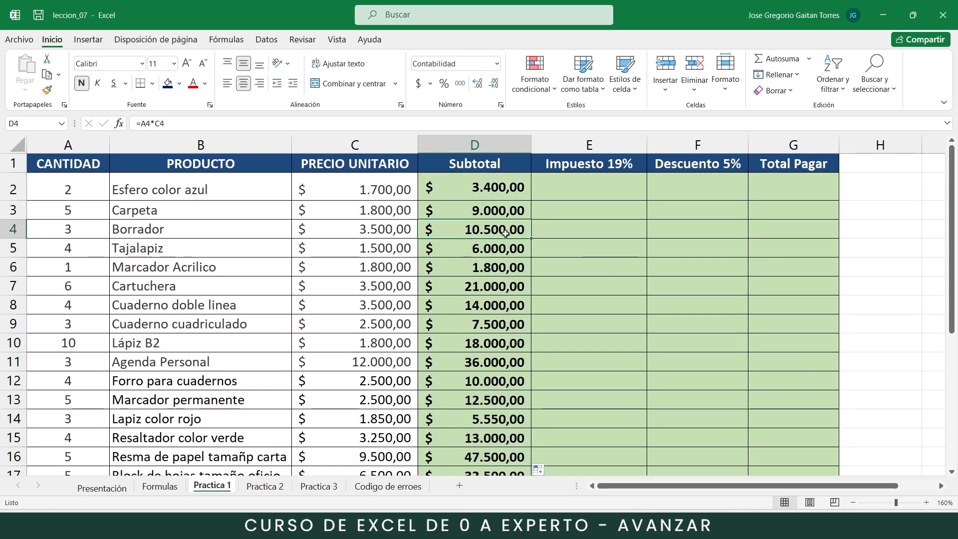
click(499, 252)
click(501, 270)
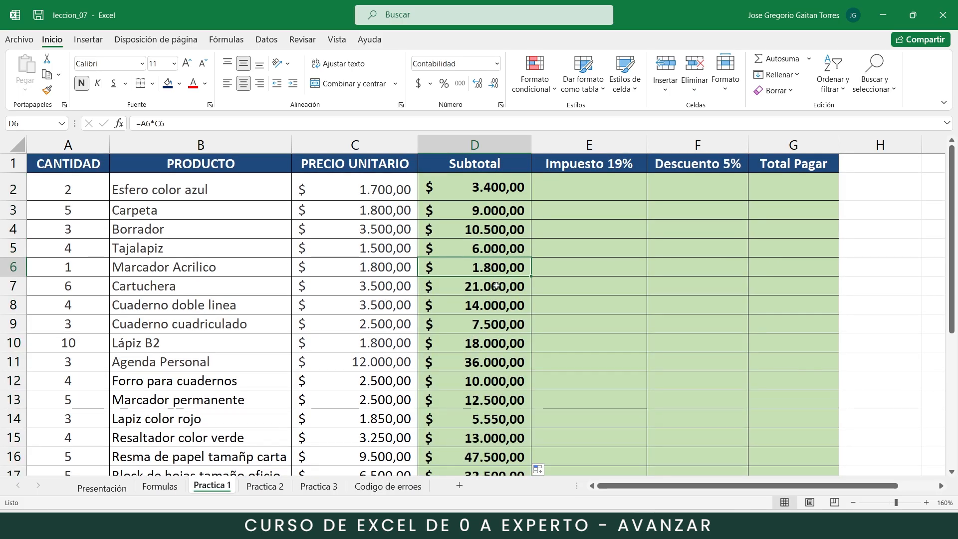
click(496, 286)
click(491, 310)
double_click(488, 329)
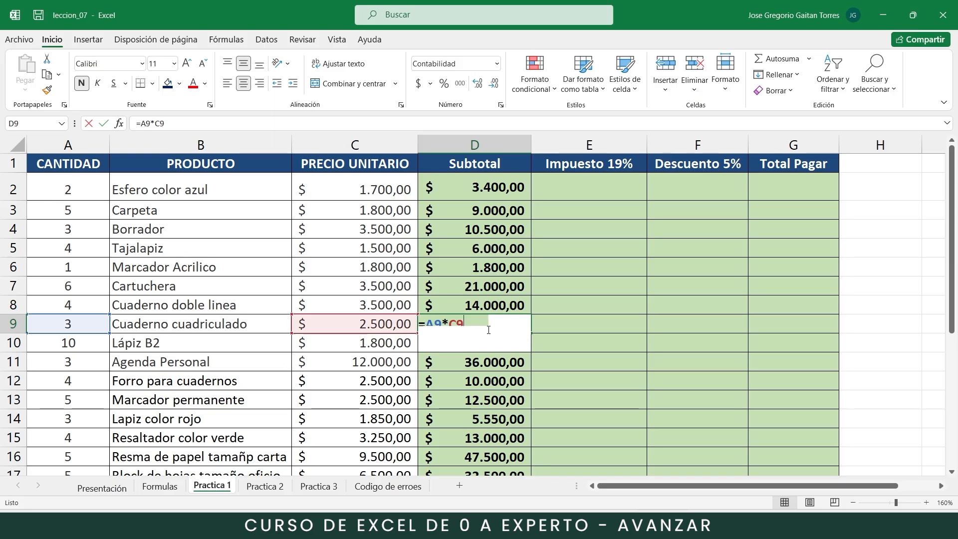
key(Return)
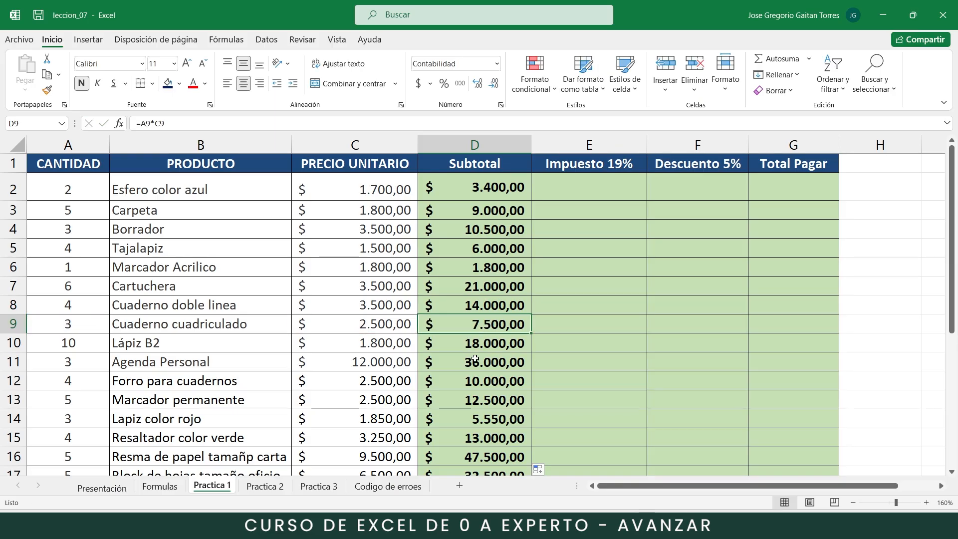
text(=A10*C10)
key(ctrl+Return)
double_click(486, 367)
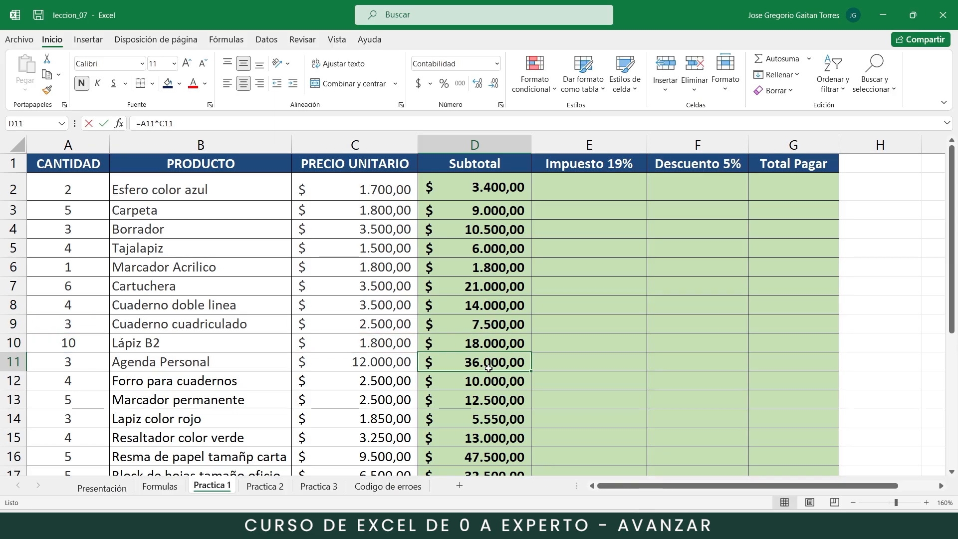
key(Escape)
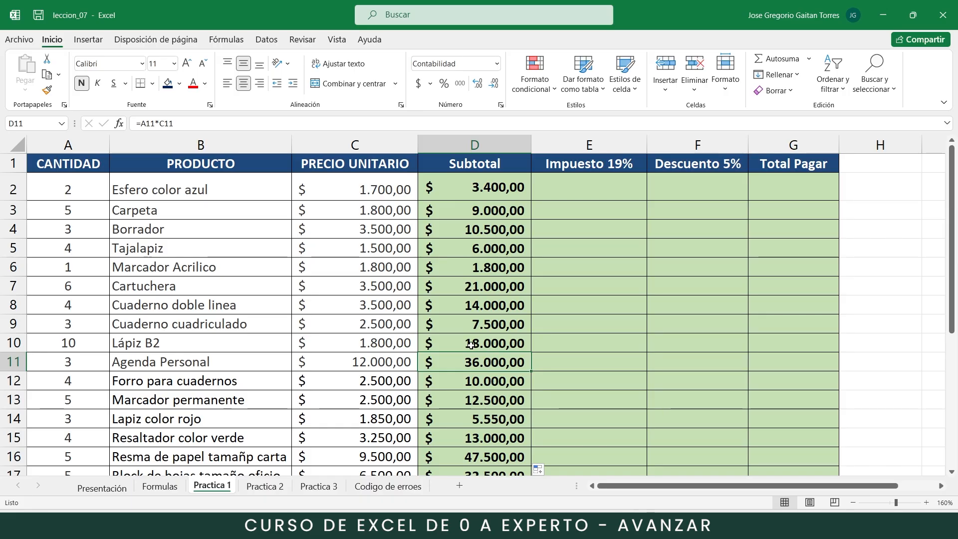
ctrl+scroll(494, 360, down, 3)
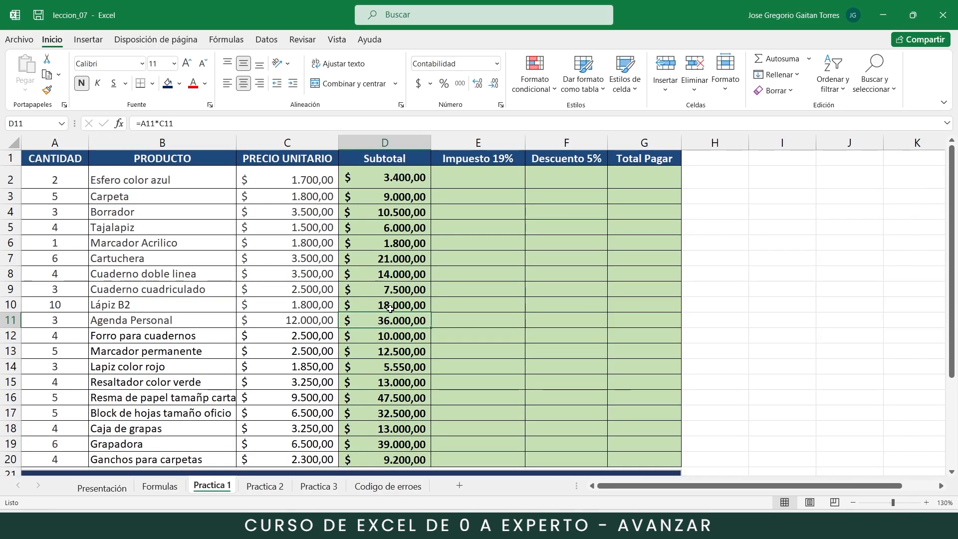
click(403, 177)
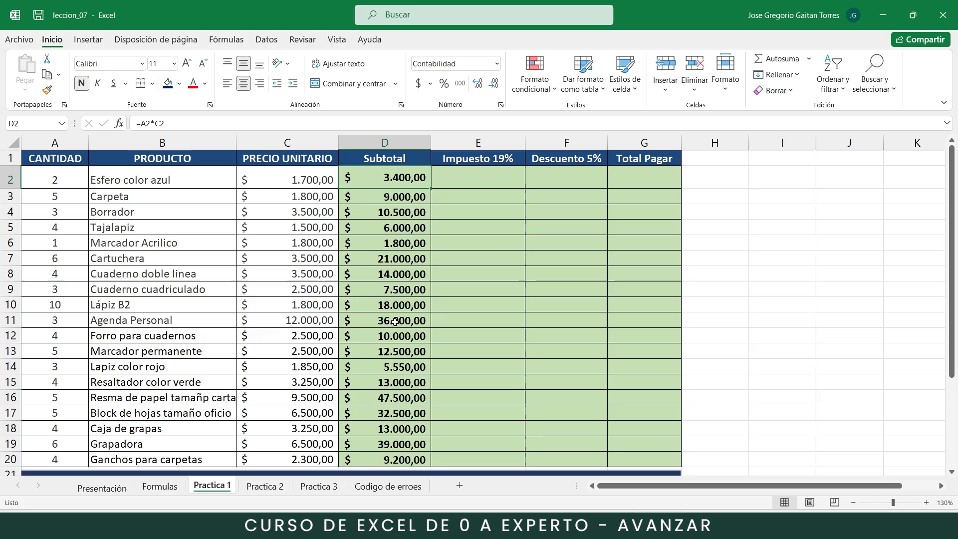
ctrl+scroll(394, 321, down, 3)
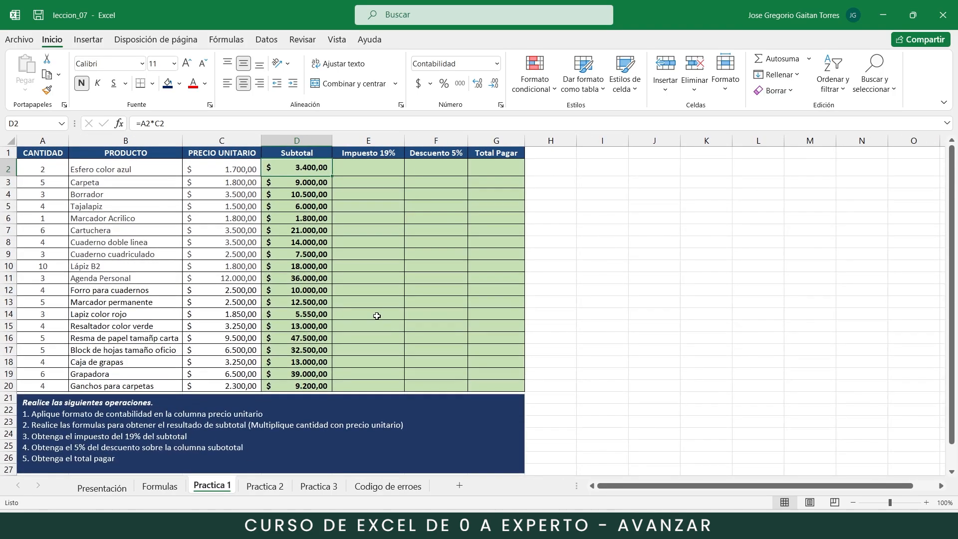
- Calculate the Esfero color azul tax in E2 with the formula =D2*19%
click(380, 170)
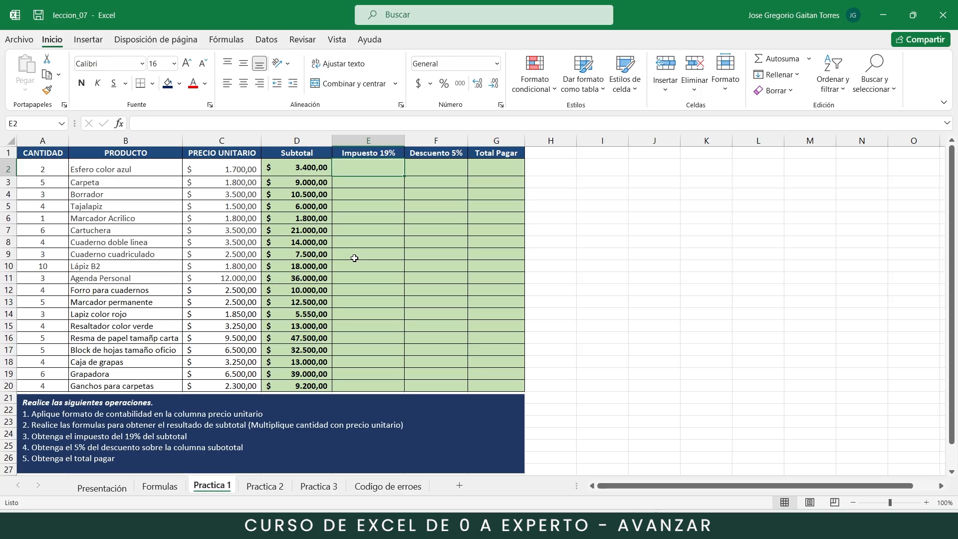
text(=)
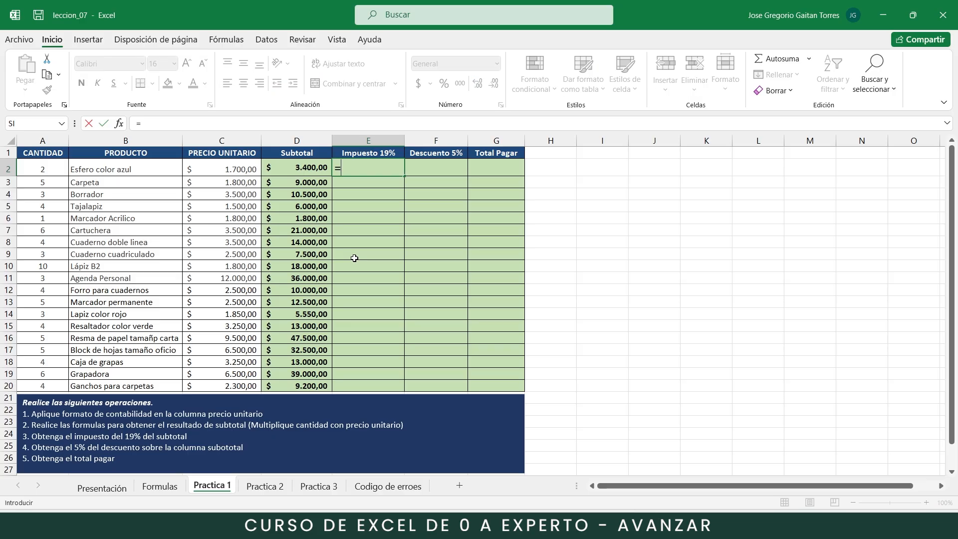
click(308, 168)
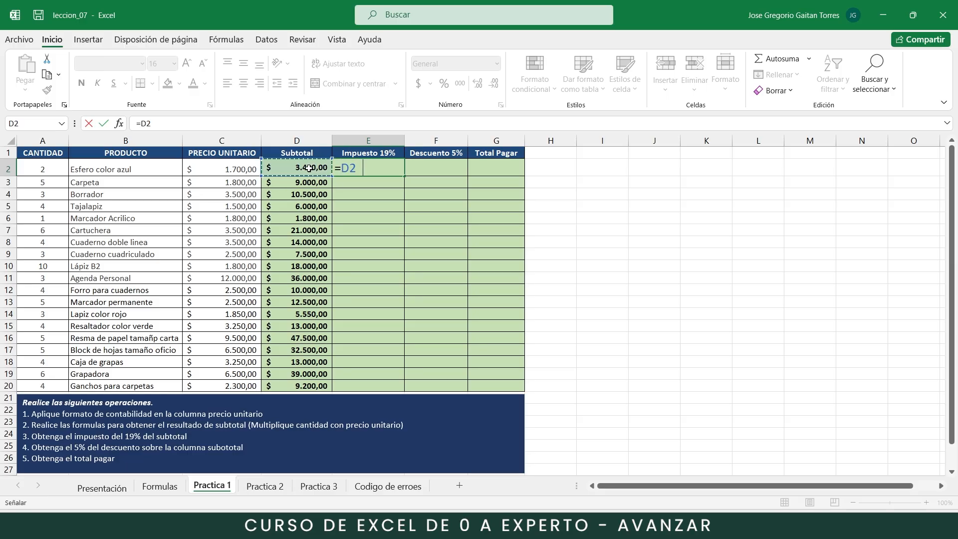
text(*19)
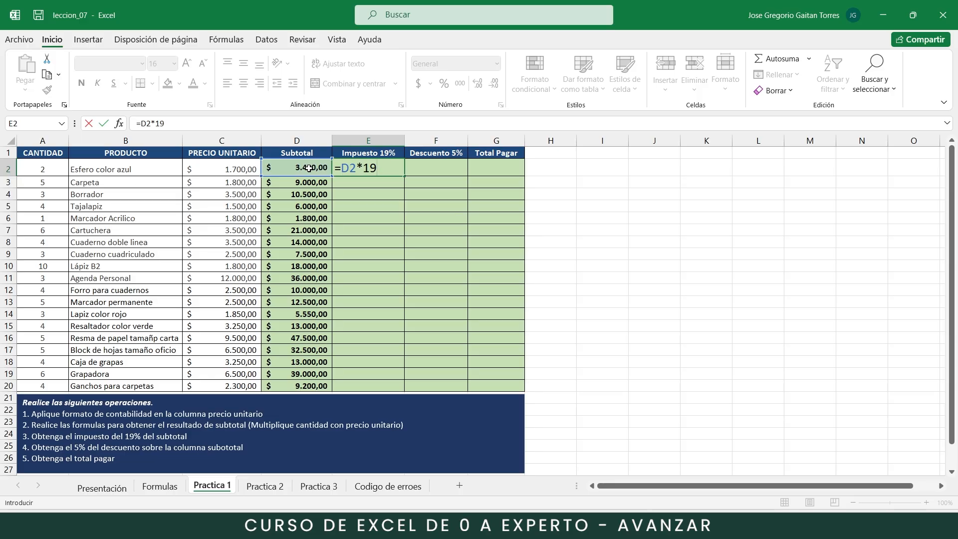
text(%)
key(Return)
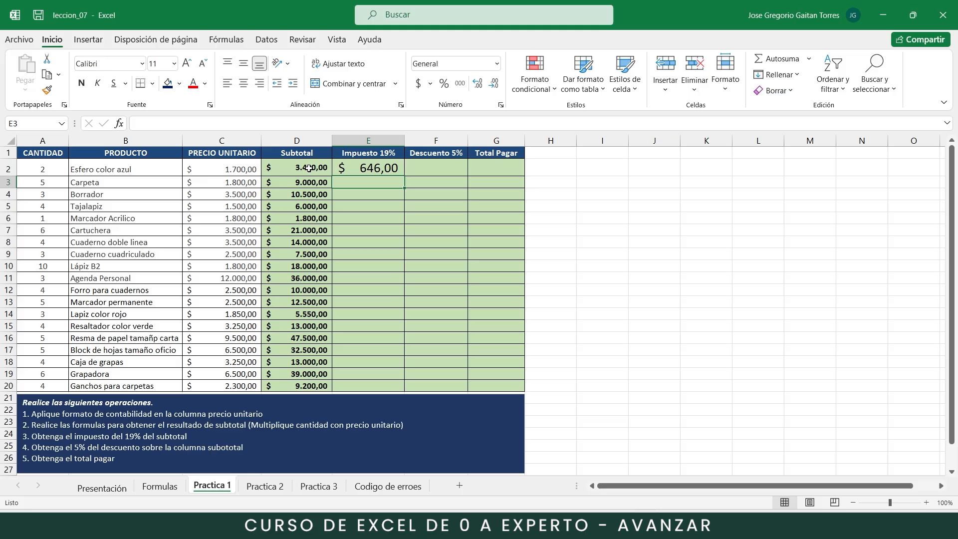
- Fill the Impuesto 19% formula from E2 down through E20 and set the font size of these values to 12
click(394, 168)
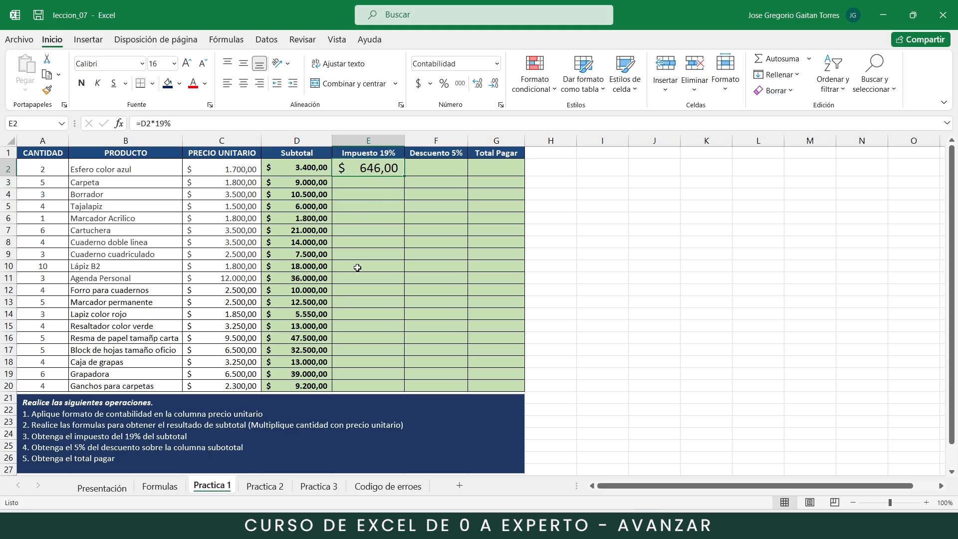
drag(404, 175, 389, 391)
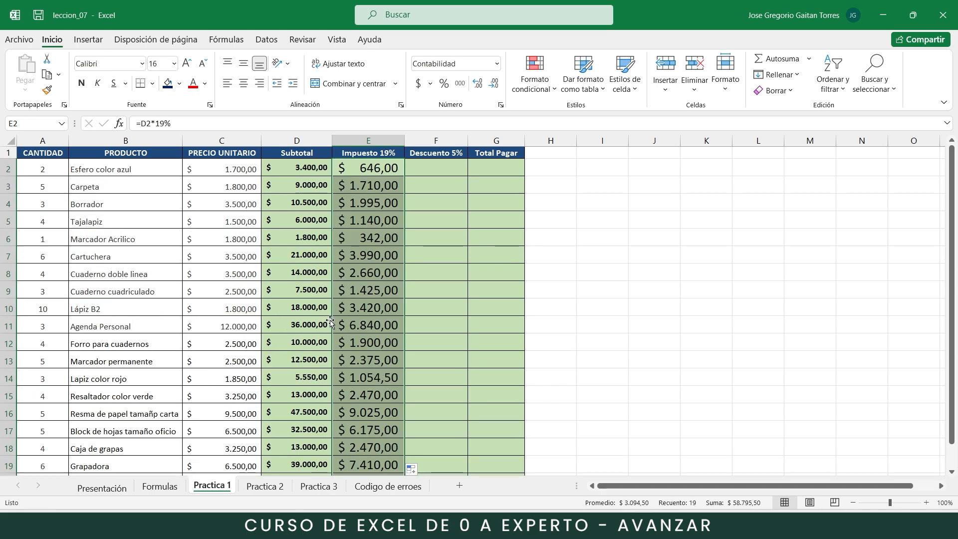
scroll(274, 249, down, 3)
scroll(316, 255, up, 3)
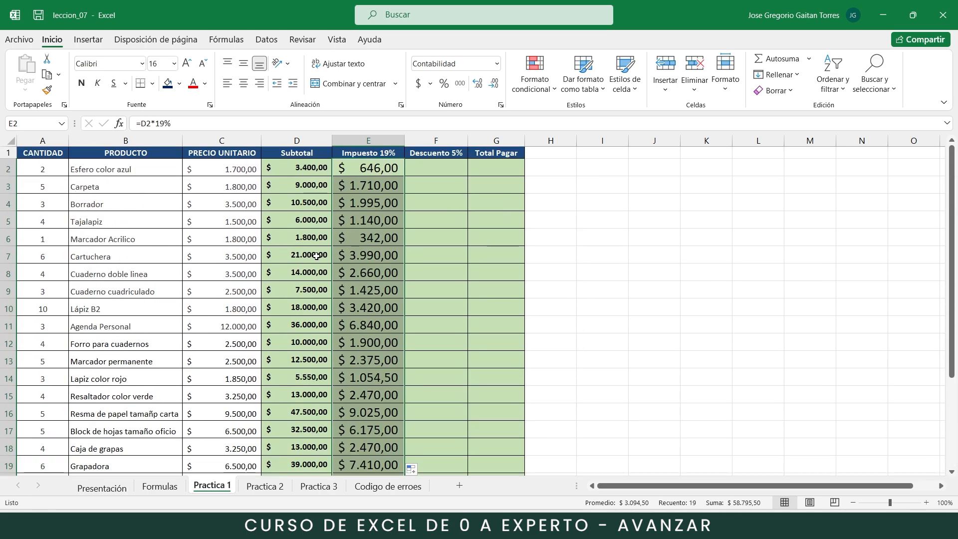
click(174, 63)
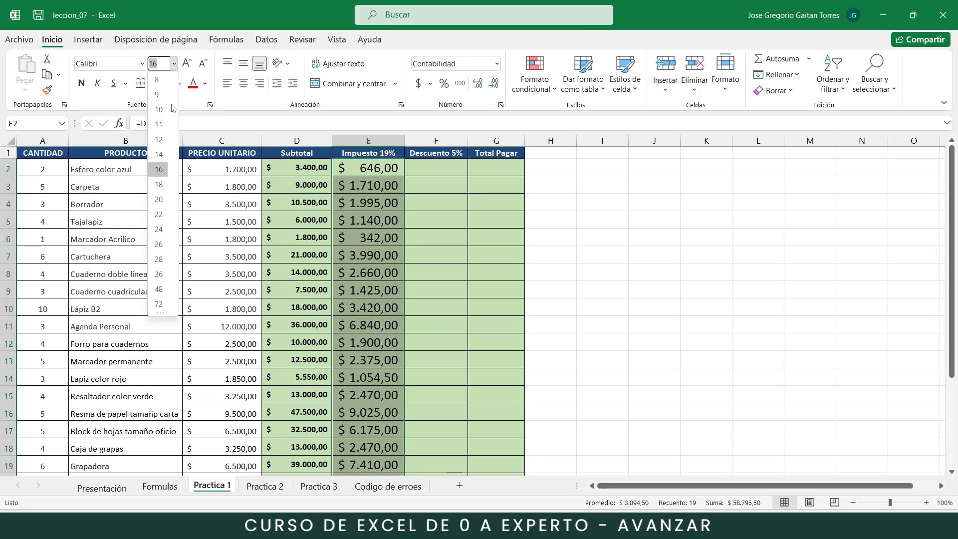
click(165, 140)
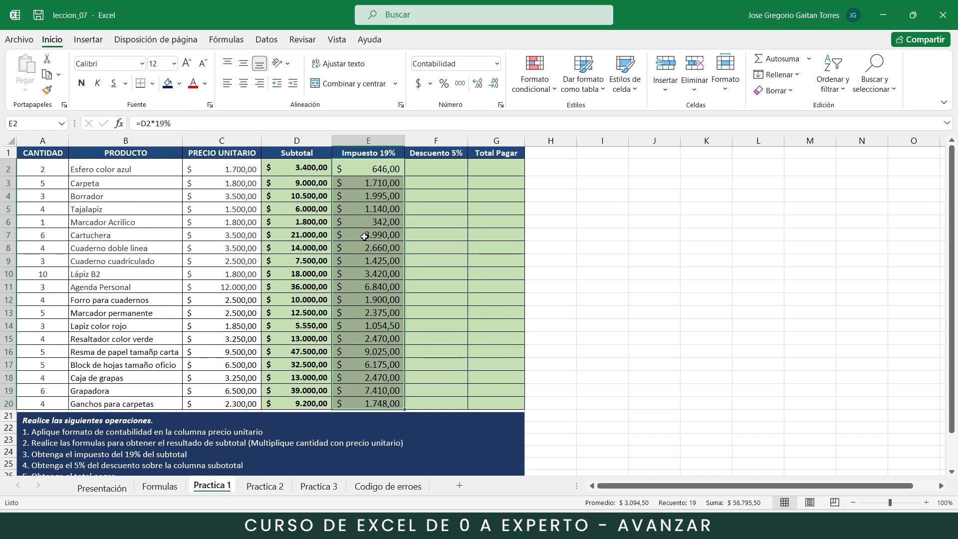
- Set the Impuesto 19% values in E2:E20 to font size 11 and make them bold
click(289, 182)
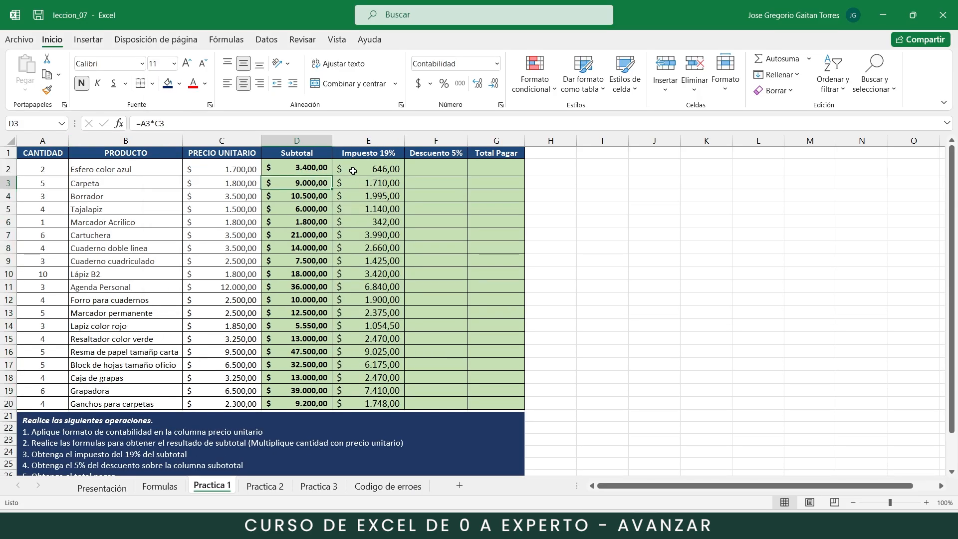
drag(353, 171, 377, 402)
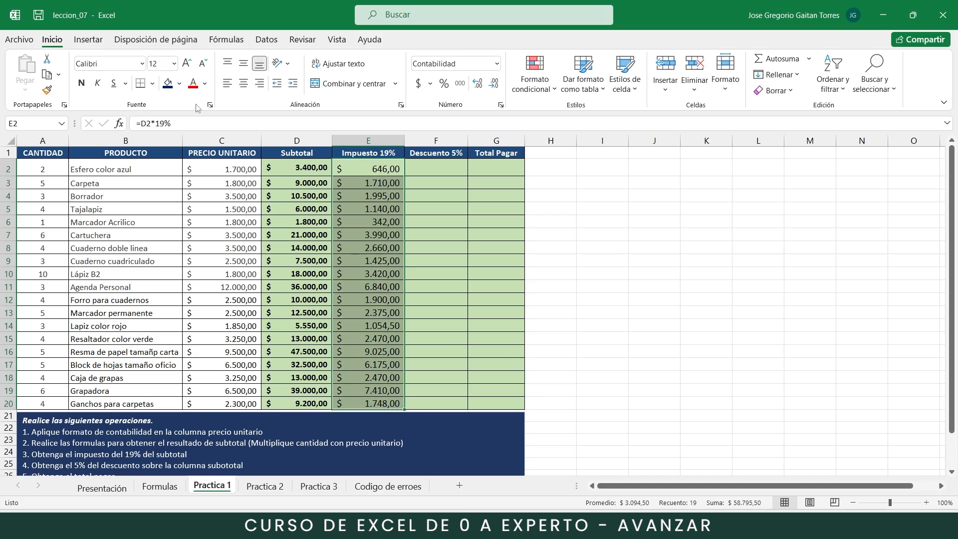
click(174, 64)
click(159, 128)
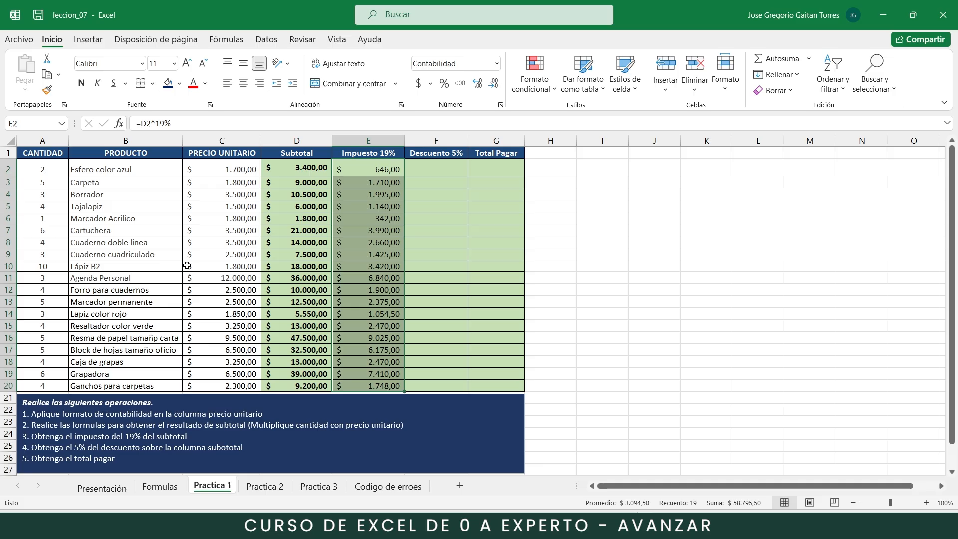
click(81, 82)
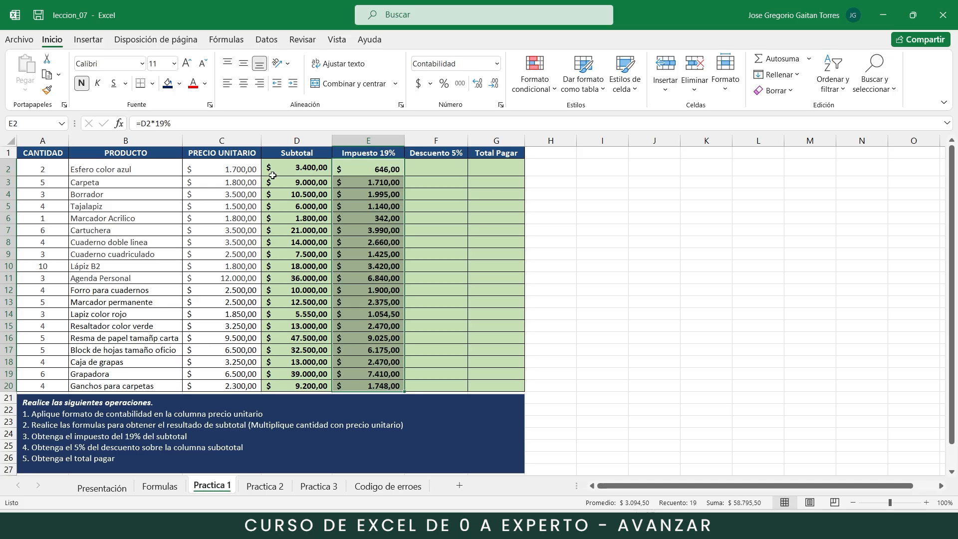
- Calculate the Esfero color azul discount in F2 with the formula =D2*5%
click(431, 166)
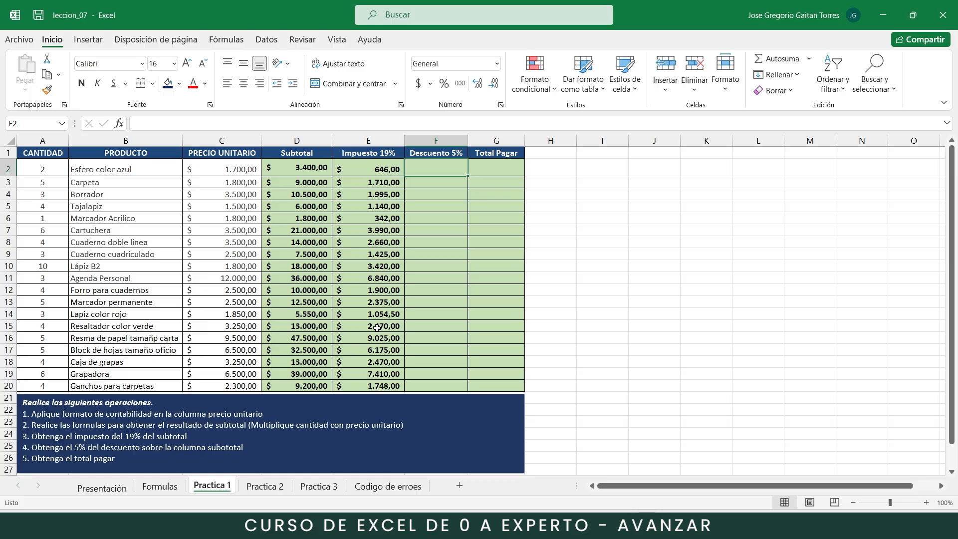
text(=)
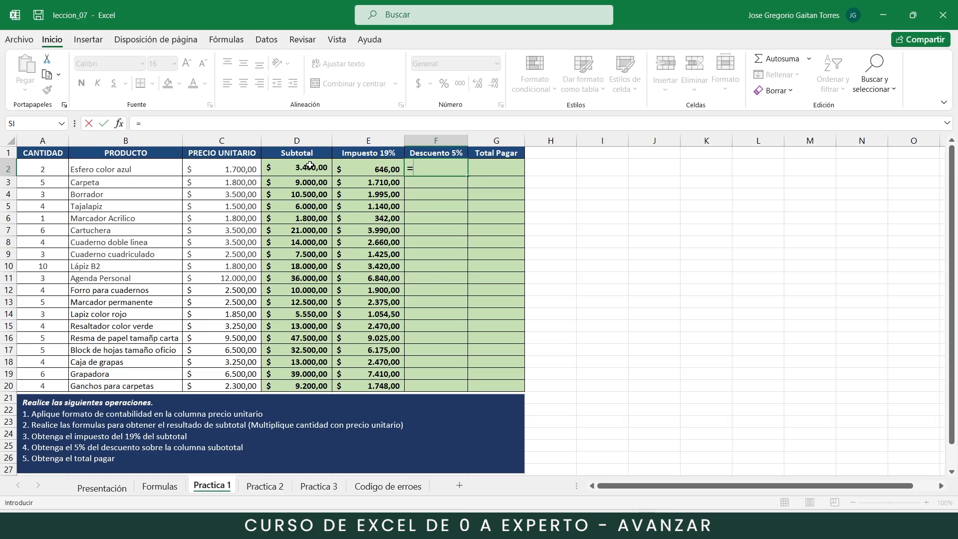
click(310, 166)
text(*)
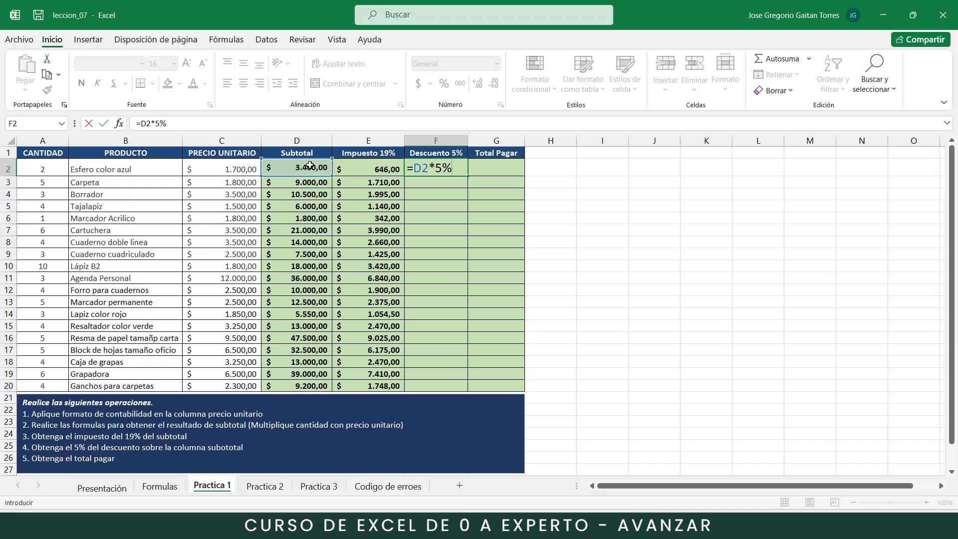
key(Return)
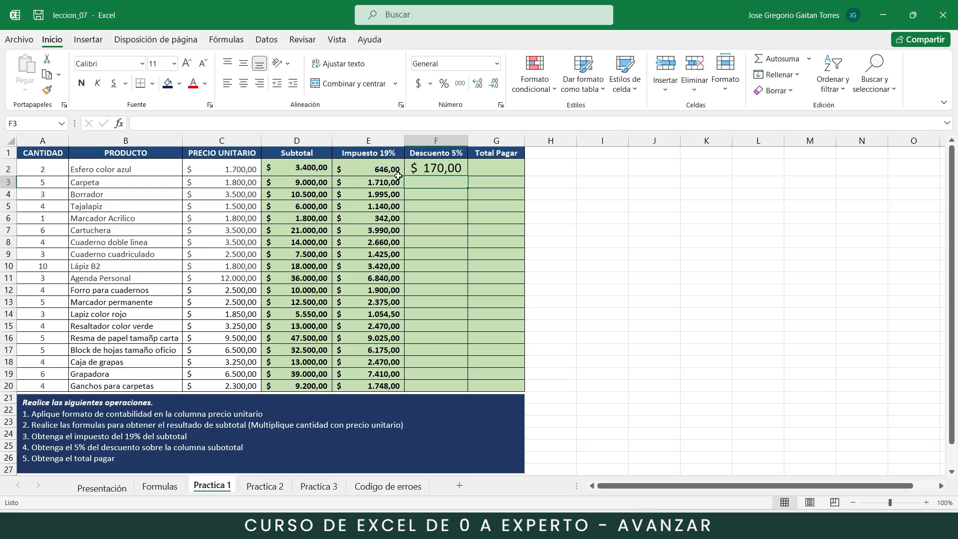
- Set the font size of the Descuento 5% cells F2:F20 to 11
drag(456, 169, 435, 383)
click(174, 64)
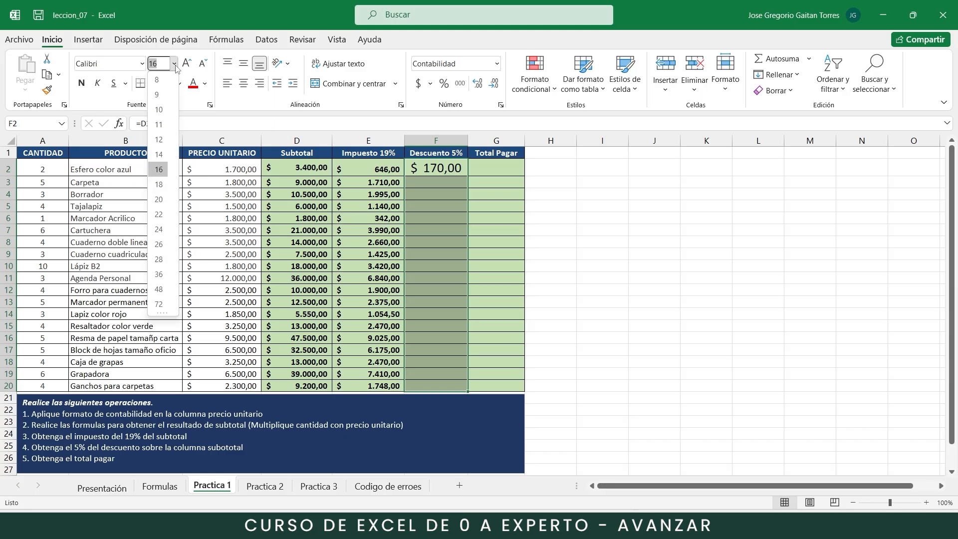
click(163, 123)
click(430, 185)
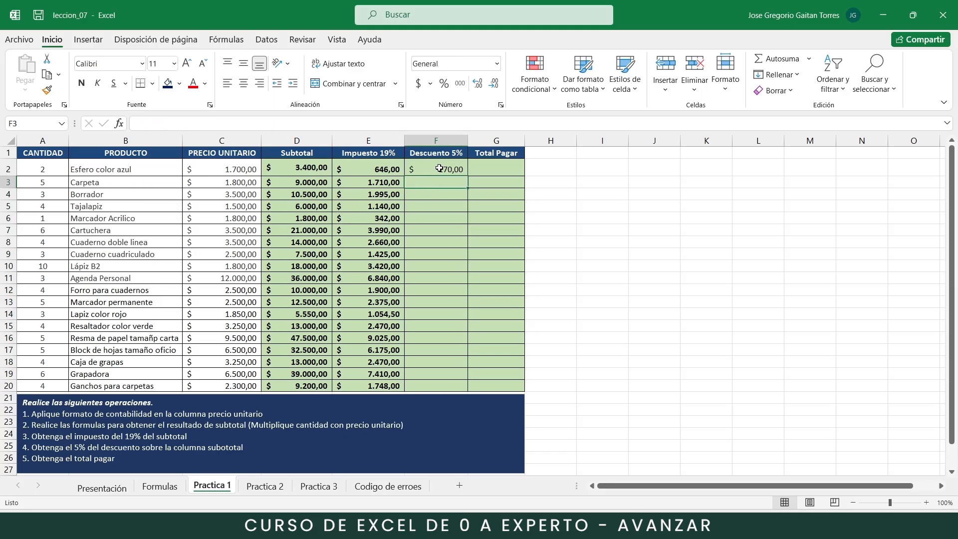
- Fill the Descuento 5% formula from F2 down through F20 and make the values bold
click(435, 170)
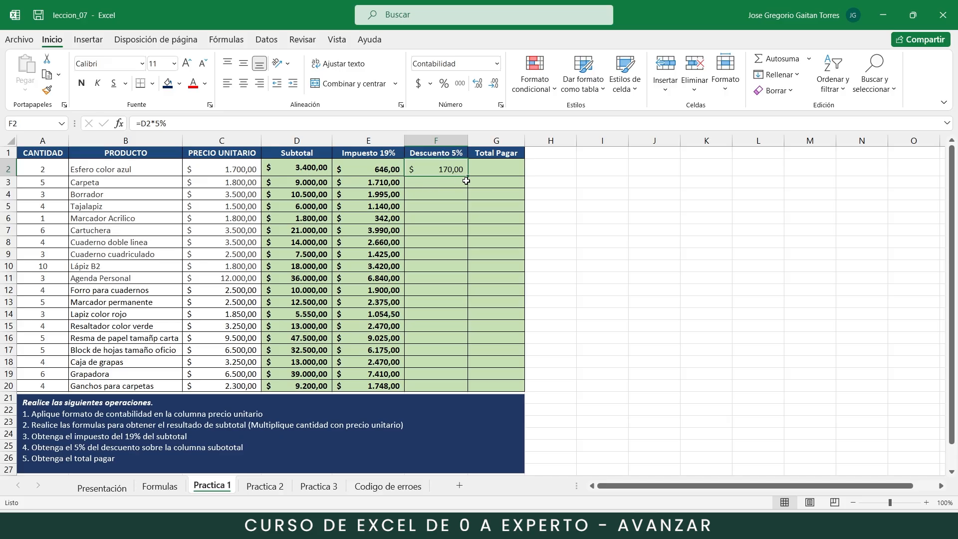
drag(467, 177, 457, 390)
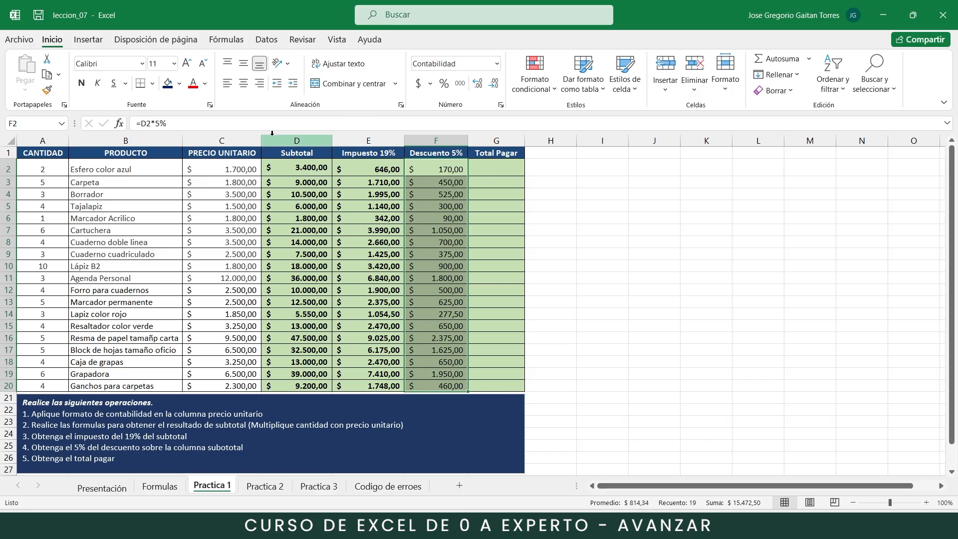
click(81, 83)
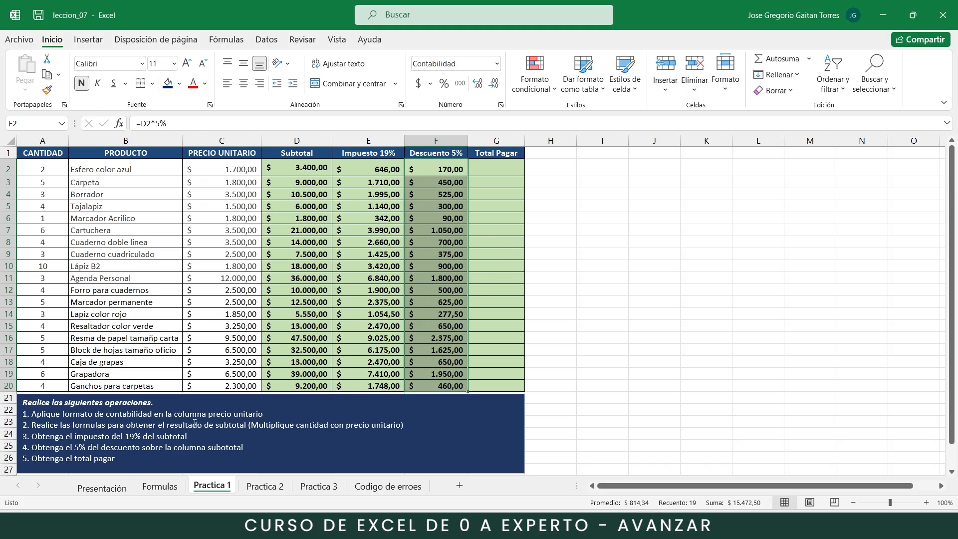
- Calculate the Esfero color azul total to pay in G2 with the formula =D2+E2-F2
click(505, 170)
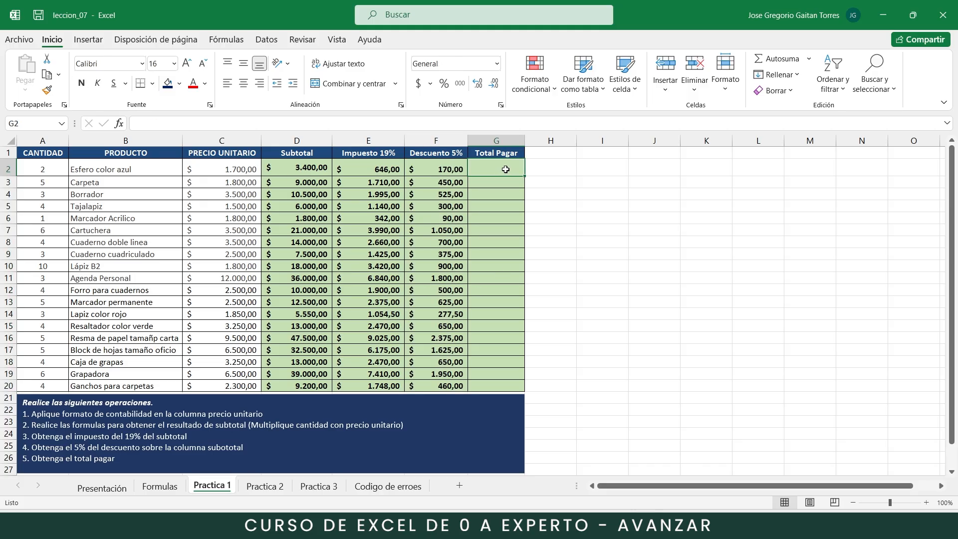
text(=)
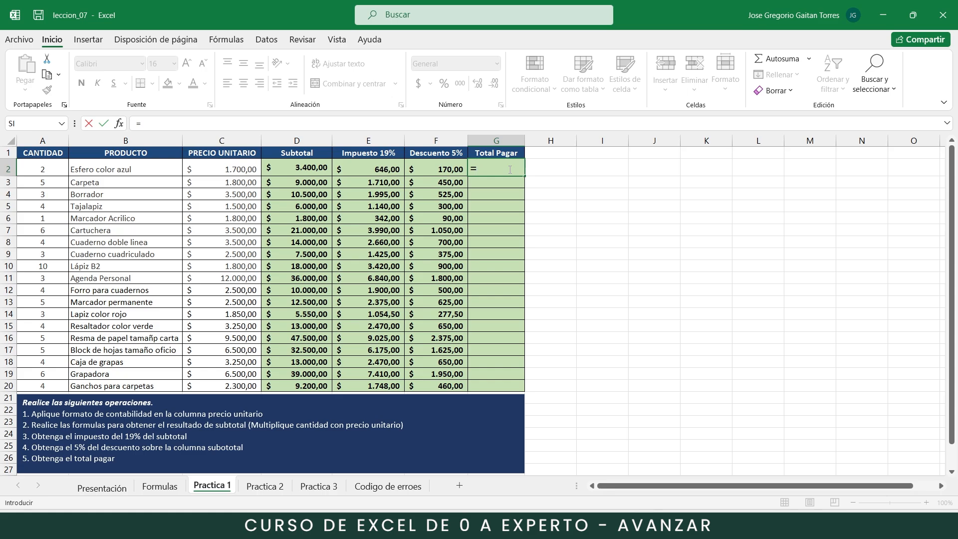
click(288, 167)
text(+)
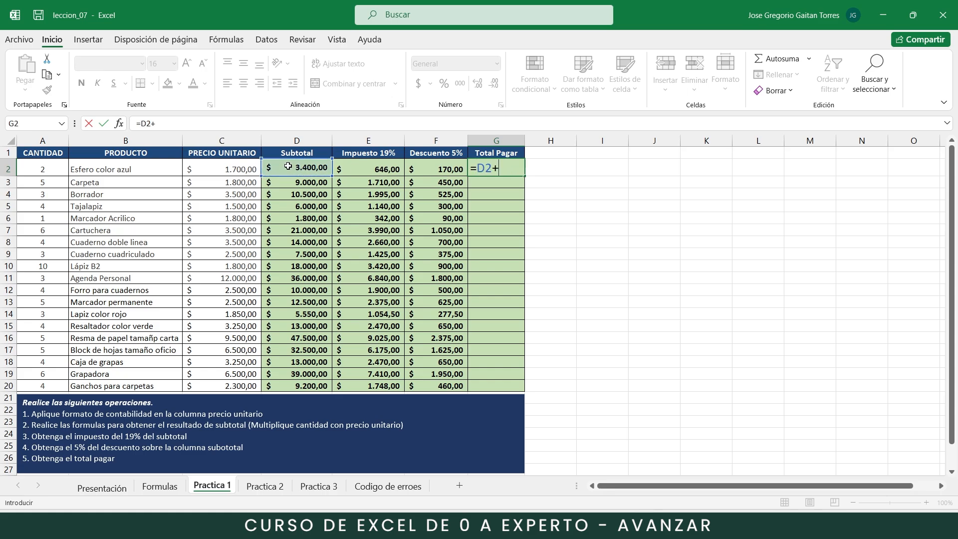
click(369, 171)
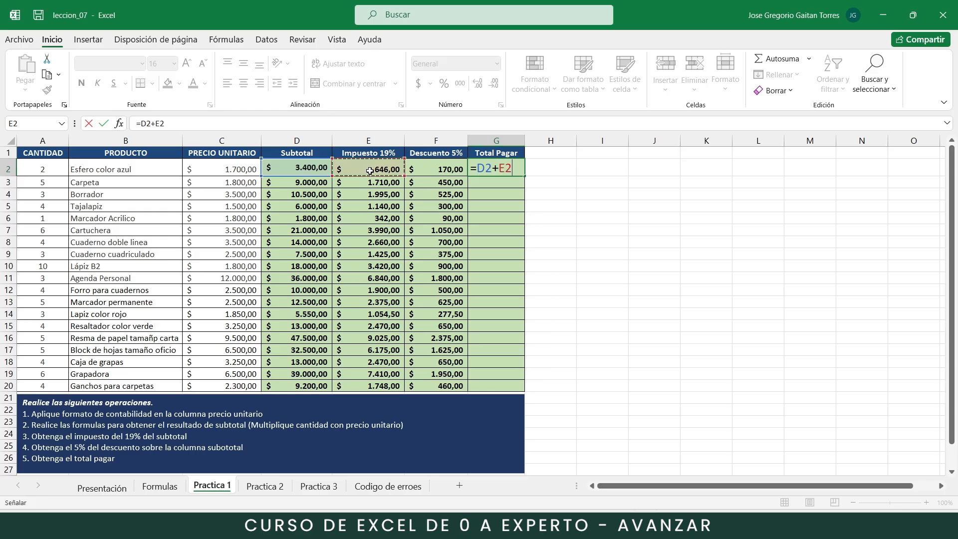
text(-)
click(440, 167)
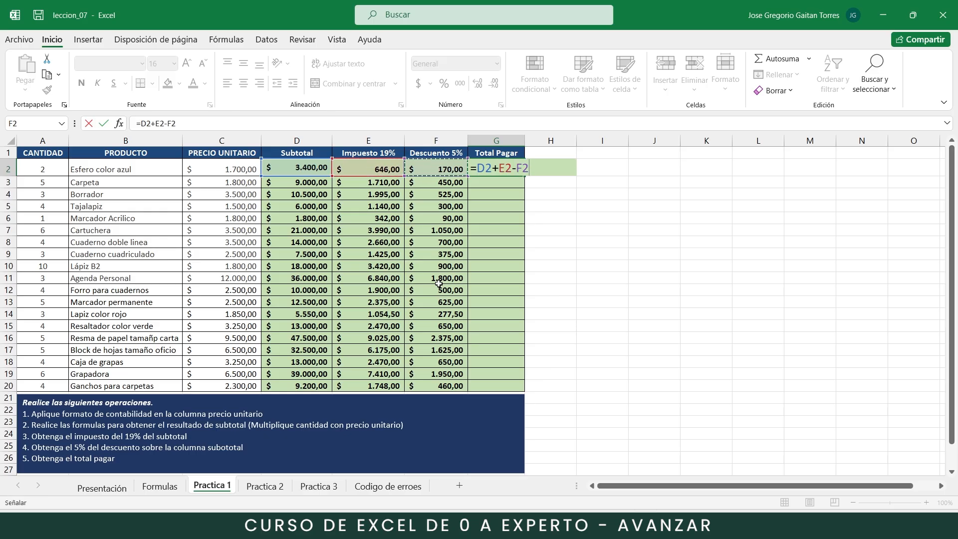
key(Return)
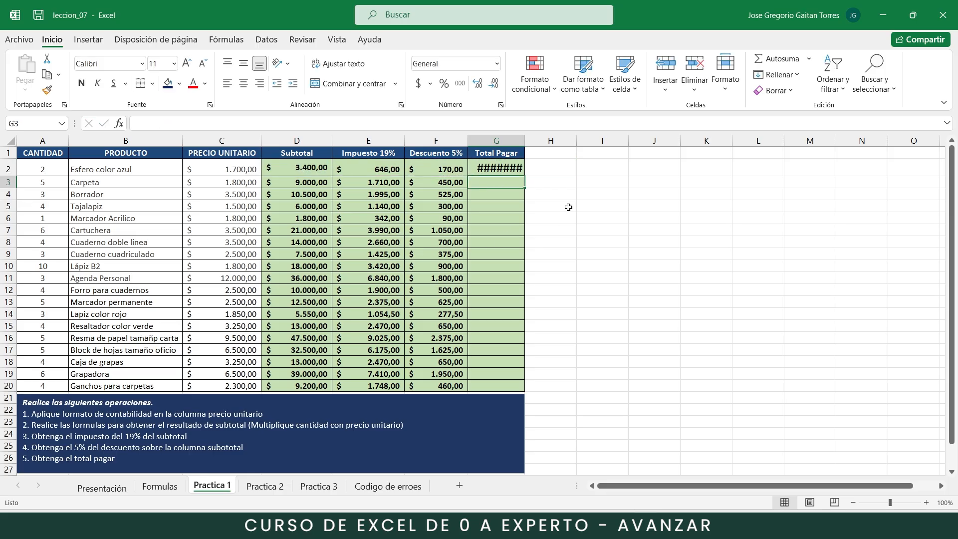
- Set the font size of the Total Pagar cells G2:G20 to 11
drag(518, 162, 489, 385)
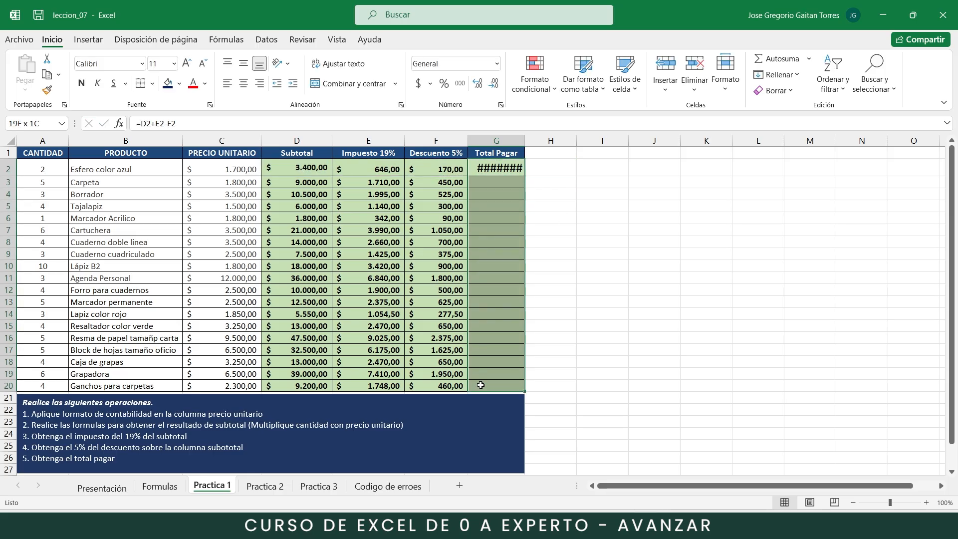
click(175, 64)
click(166, 130)
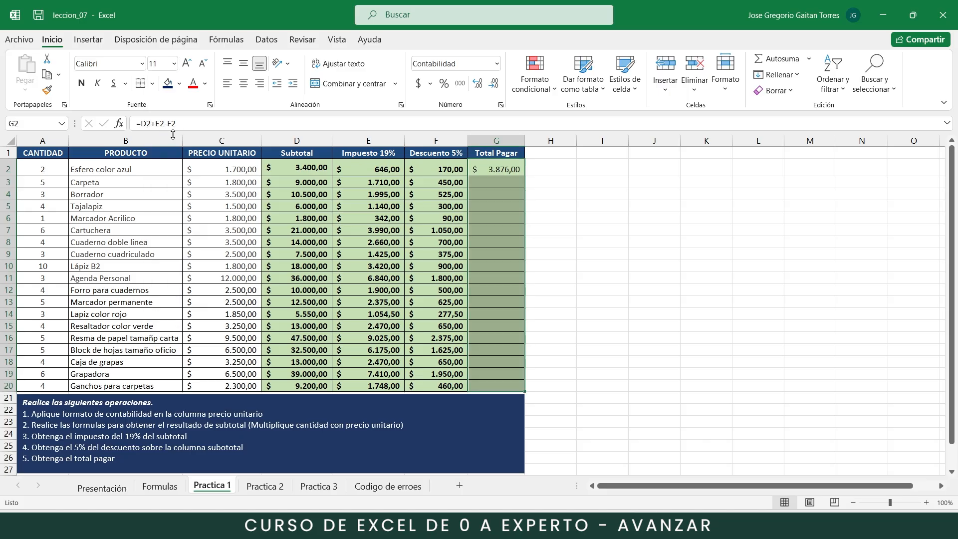
- Fill the Total Pagar formula from G2 down through G20 and make the values bold
click(509, 172)
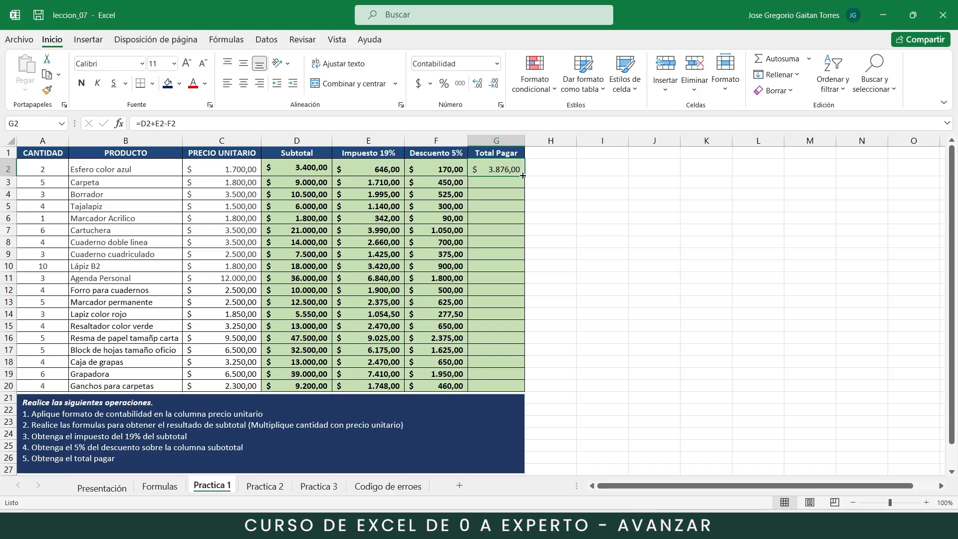
drag(525, 175, 509, 387)
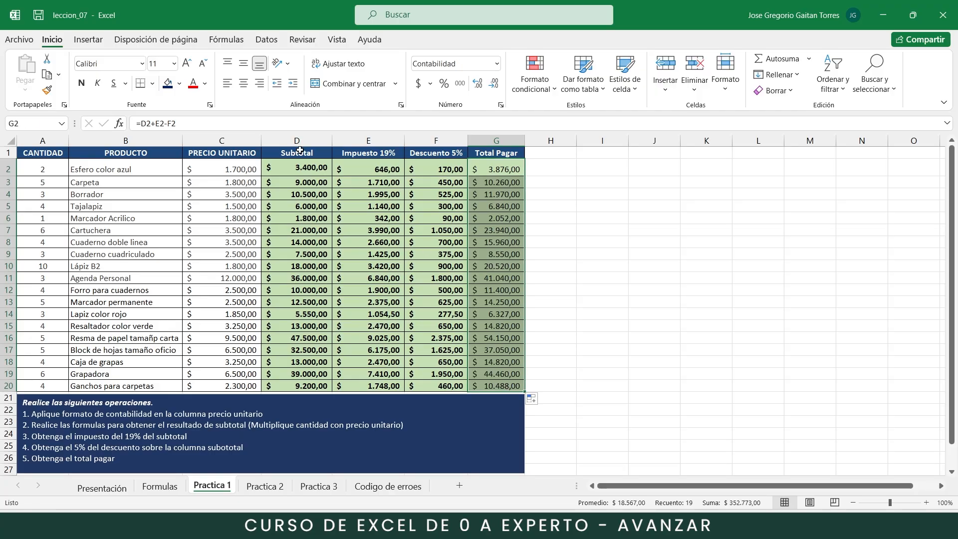
click(82, 83)
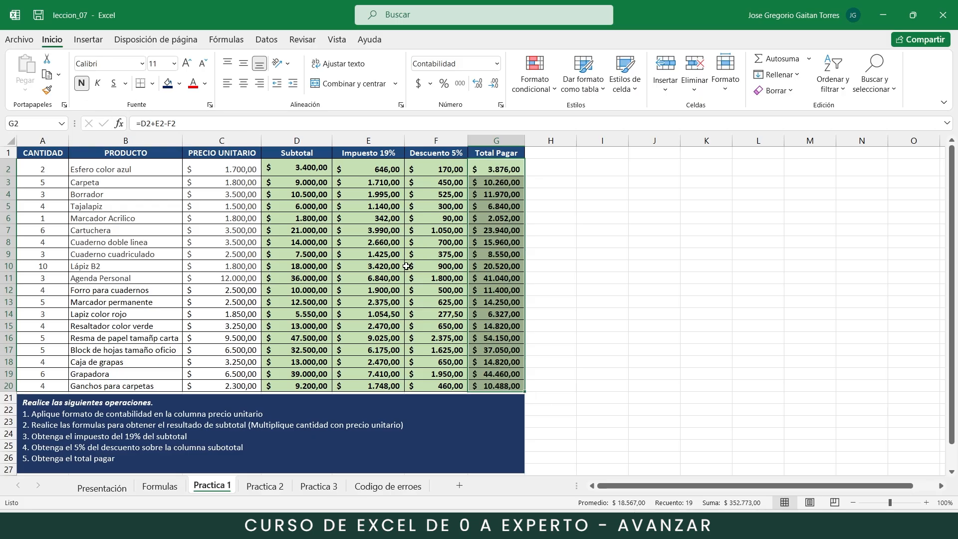
click(484, 279)
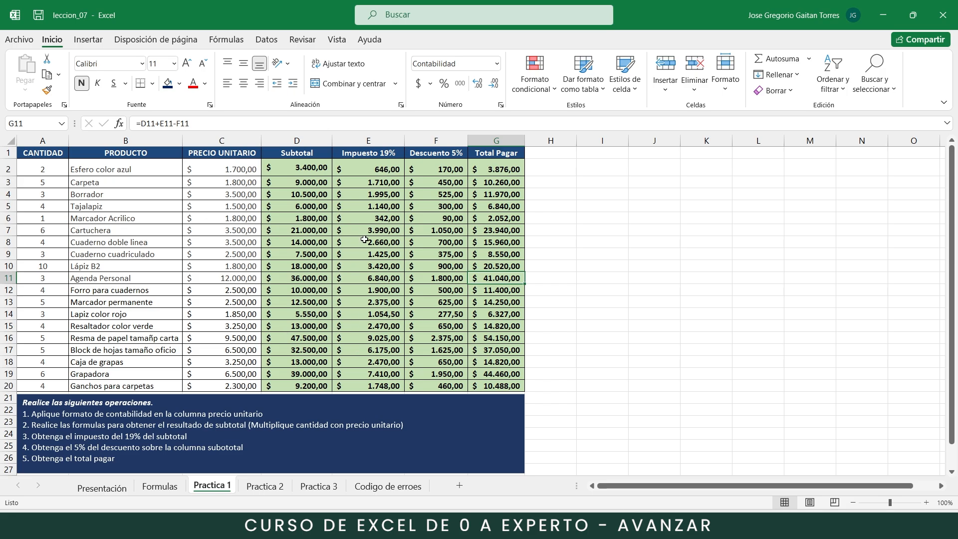
click(302, 171)
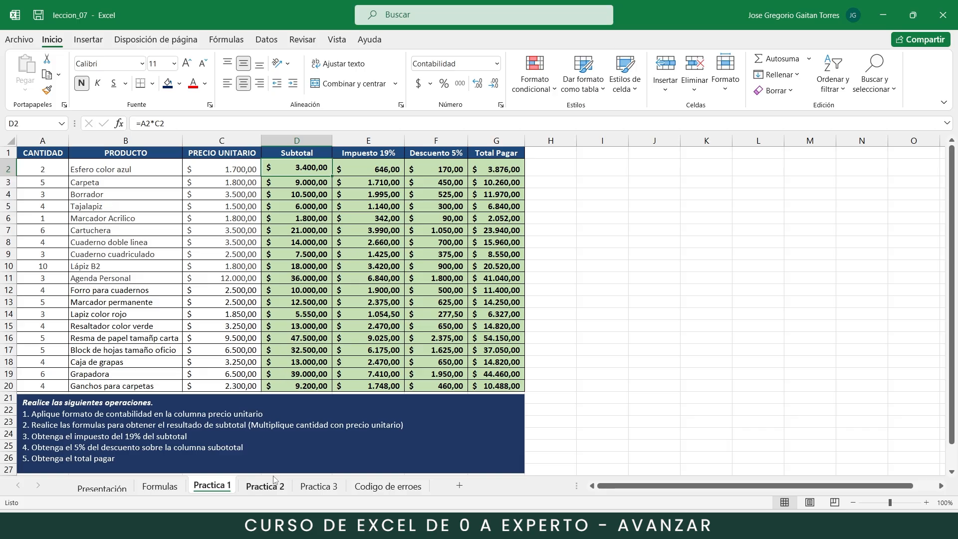
- On the Practica 2 sheet, calculate the first Comestibles subtotal in C4 with the formula =A4*B4
click(265, 486)
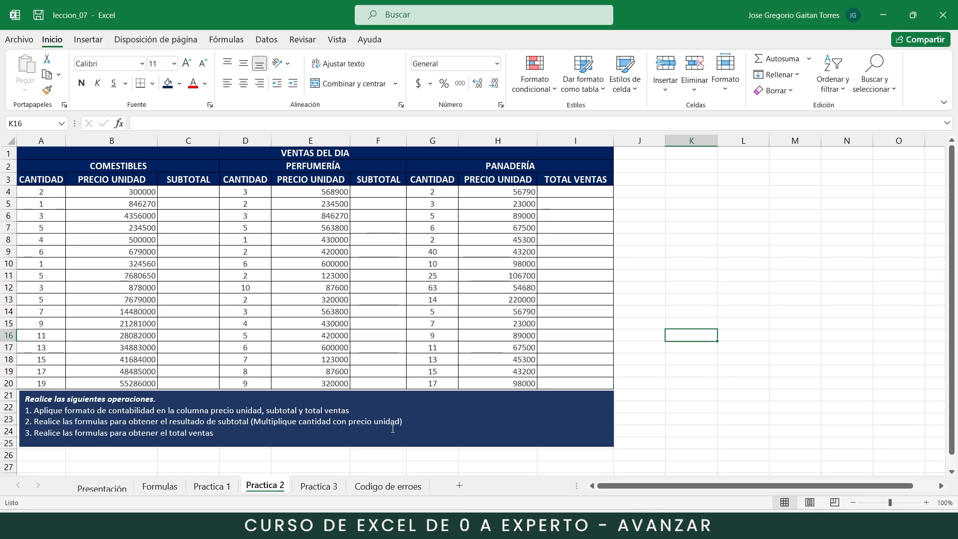
click(190, 189)
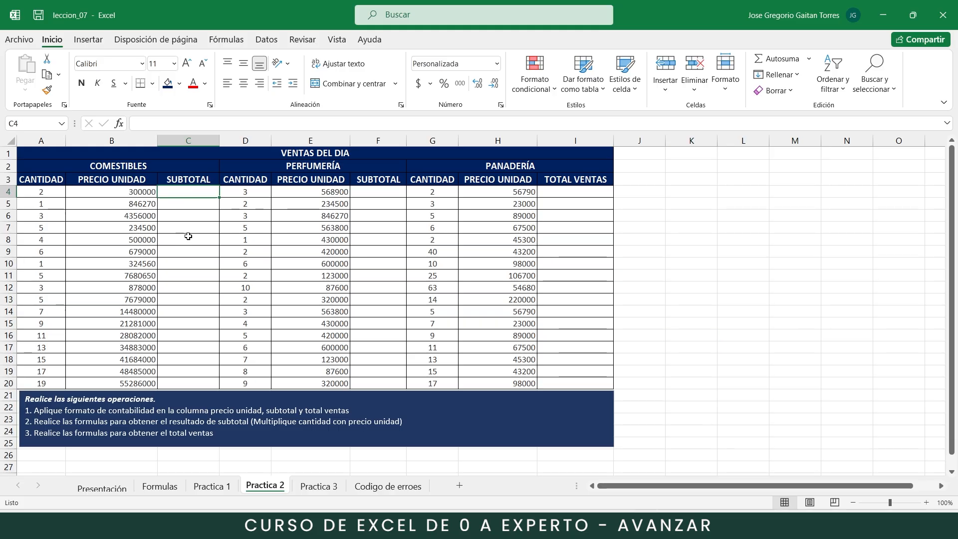
text(=)
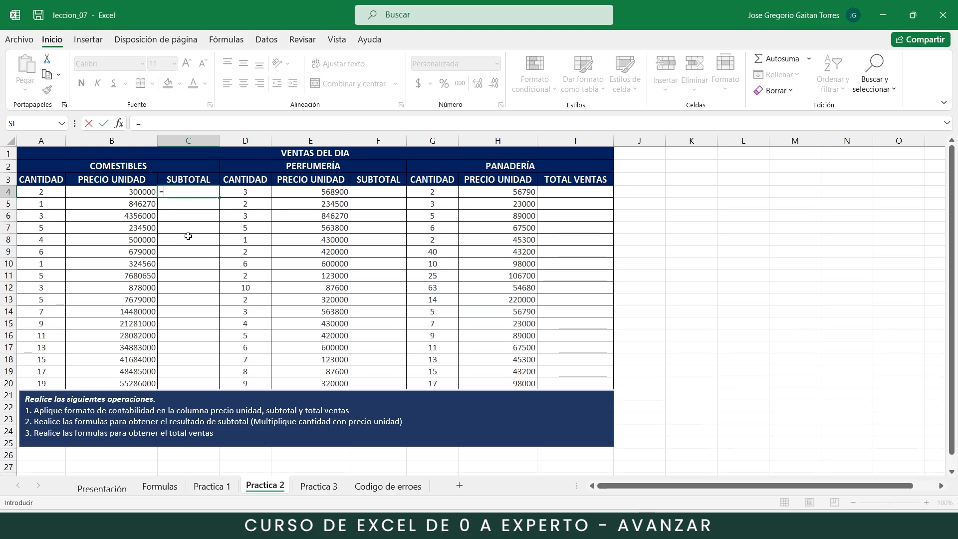
click(49, 190)
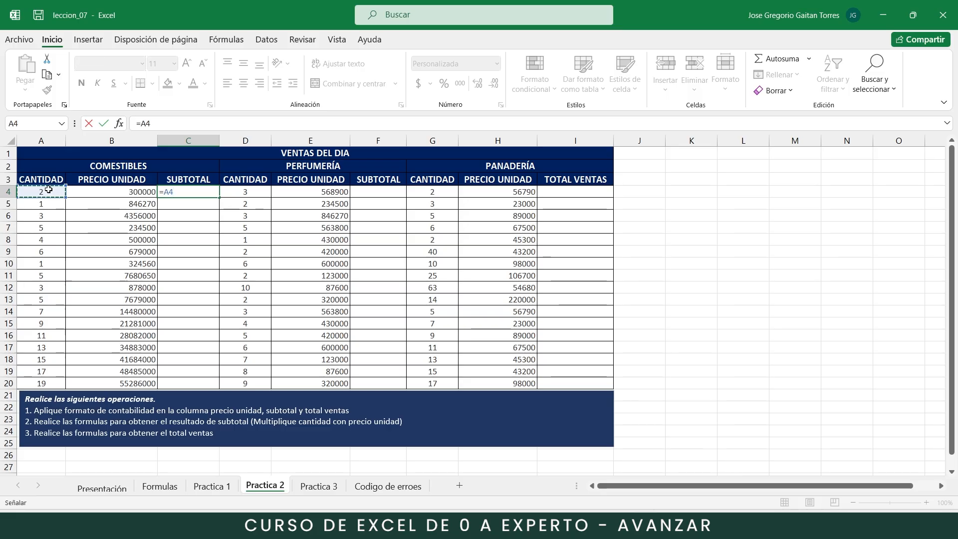
text(*)
click(122, 194)
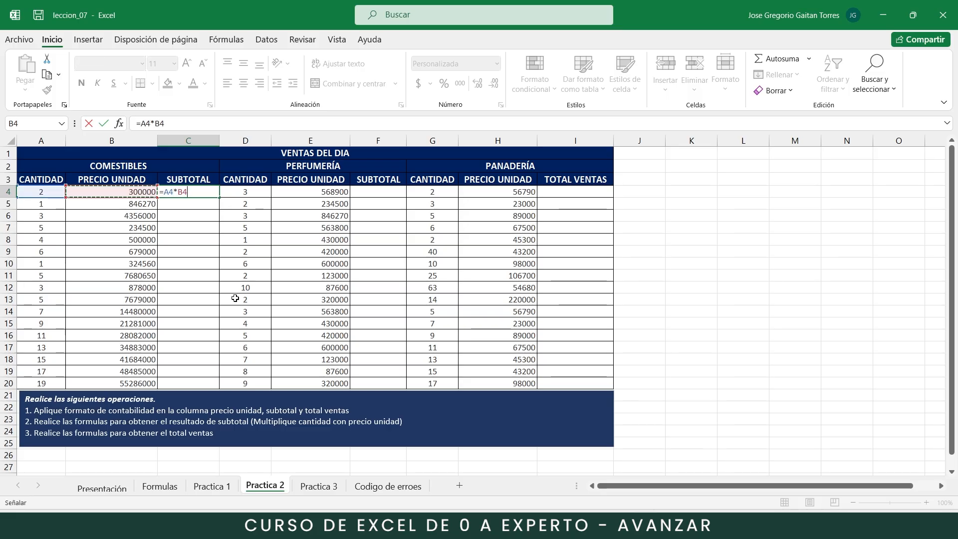
key(Return)
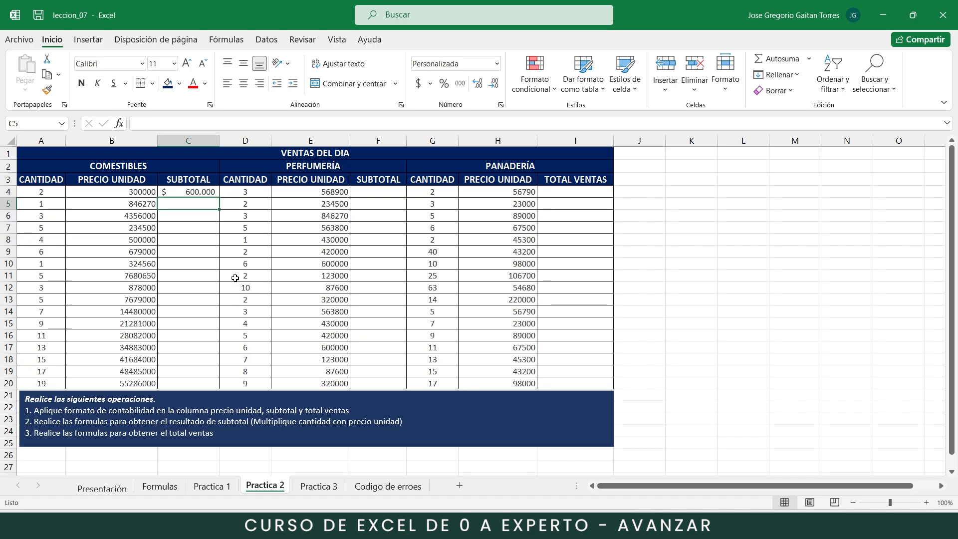
- Fill the Comestibles subtotal formula from C4 down through C20 and widen column C slightly to fit the largest value
click(218, 193)
drag(219, 197, 199, 384)
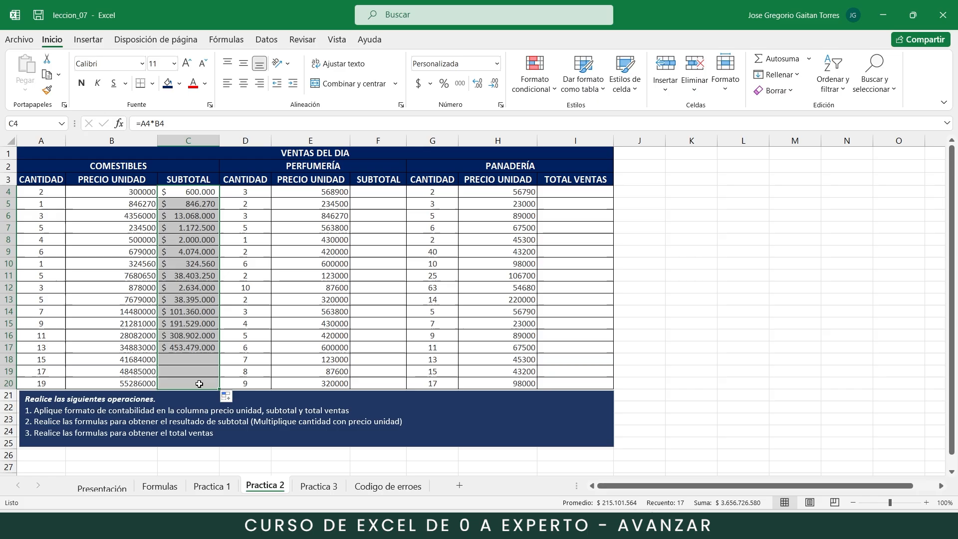
click(167, 382)
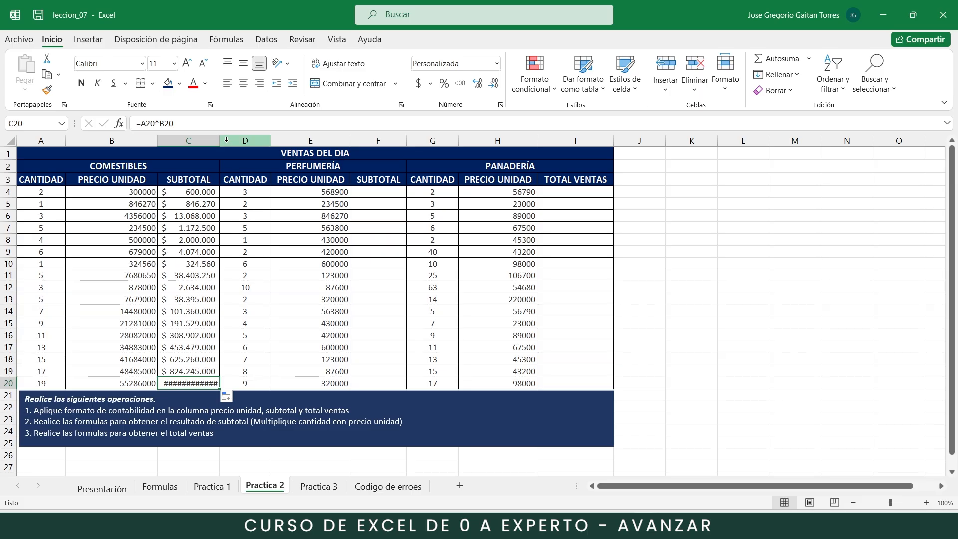
drag(222, 142, 229, 144)
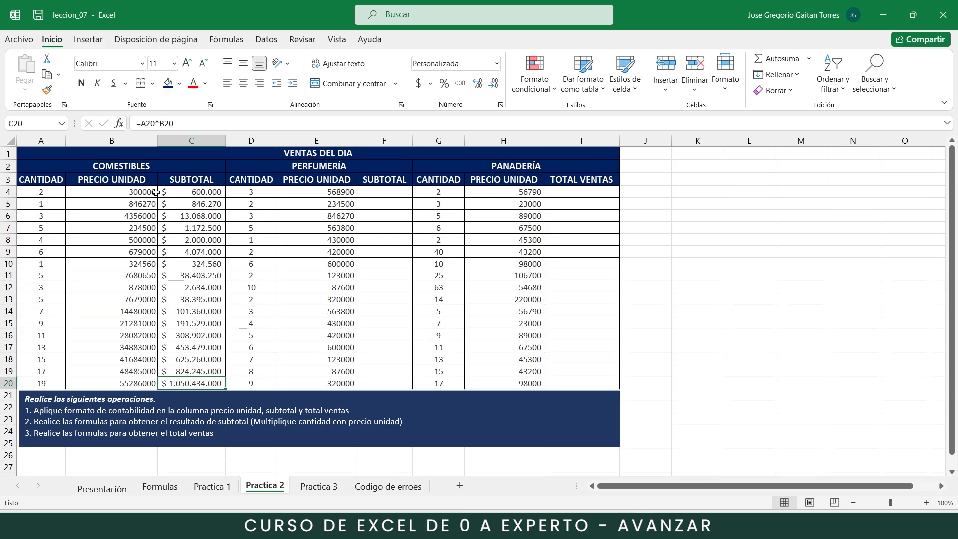
- Apply the Contabilidad number format to the Comestibles unit prices in B4:B20
drag(143, 190, 139, 384)
click(496, 64)
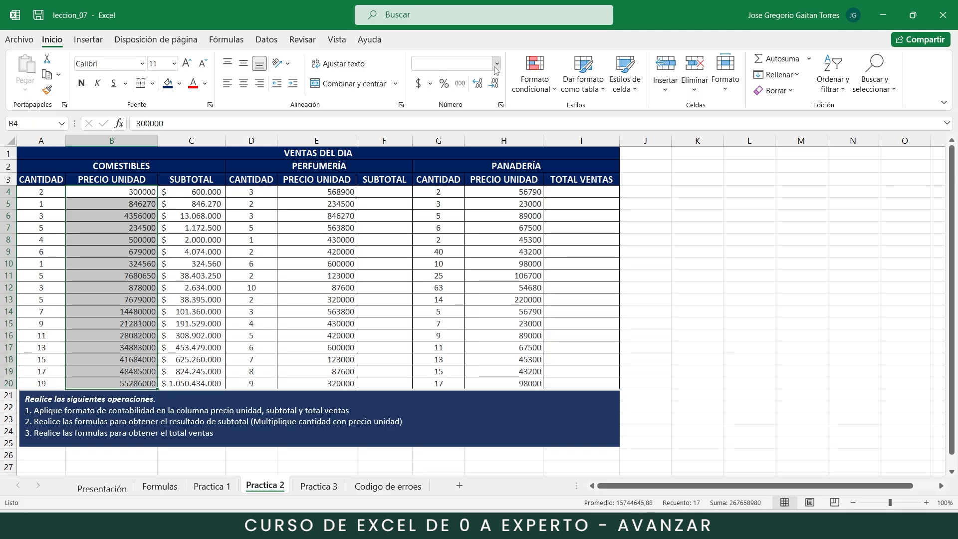
click(471, 175)
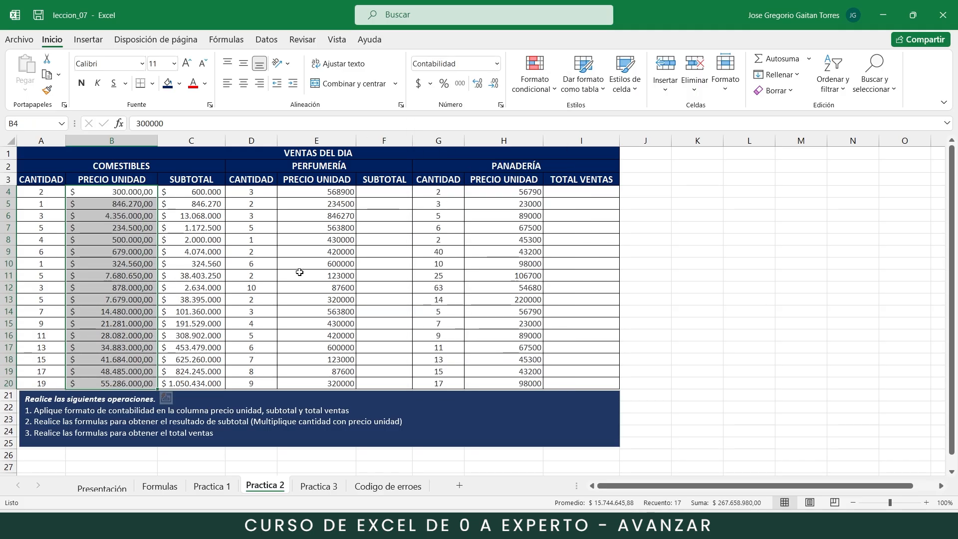
click(274, 300)
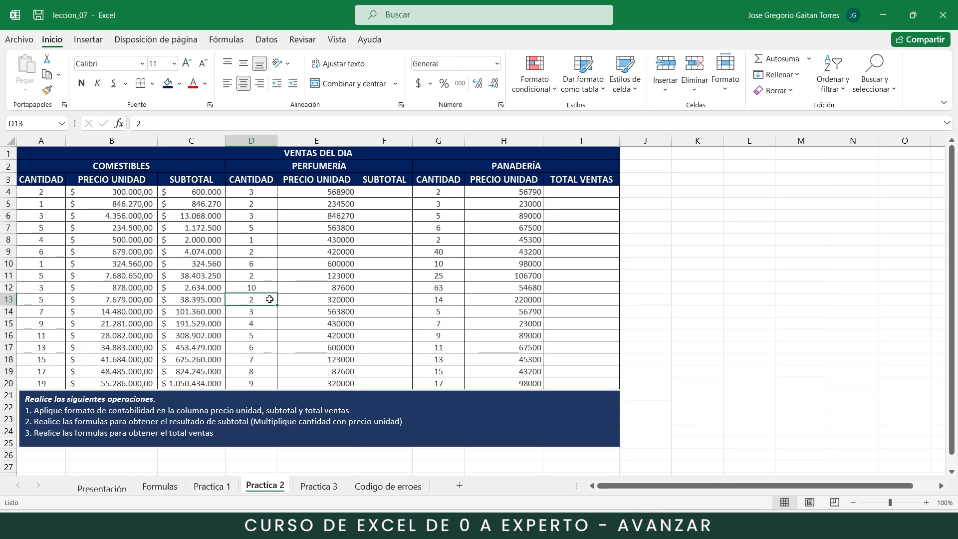
- Calculate the first Perfumería subtotal in F4 with the formula =D4*E4
click(387, 191)
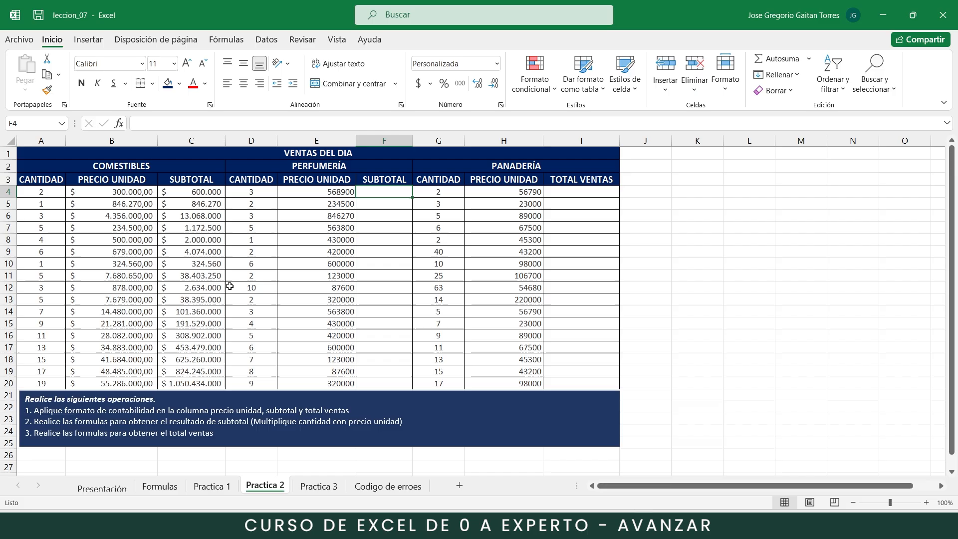
click(251, 193)
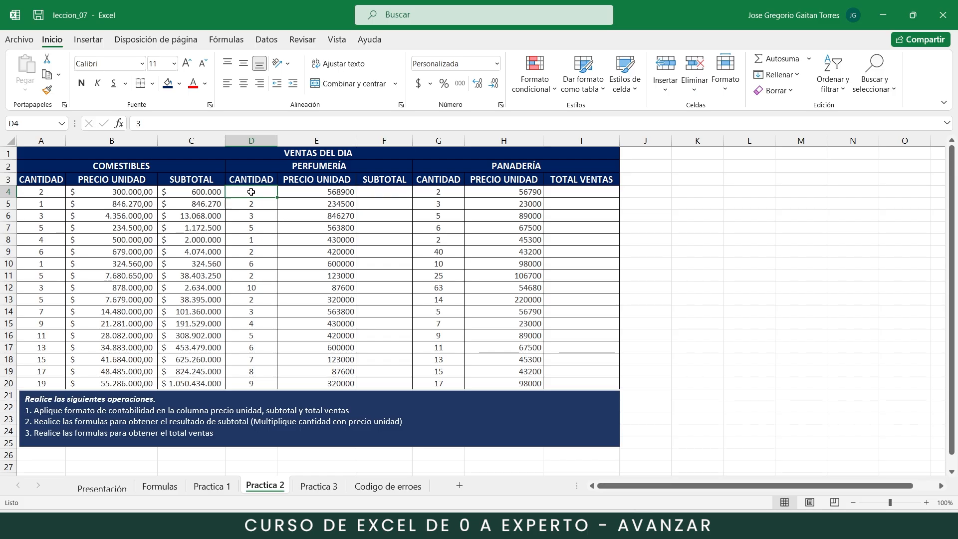
click(332, 192)
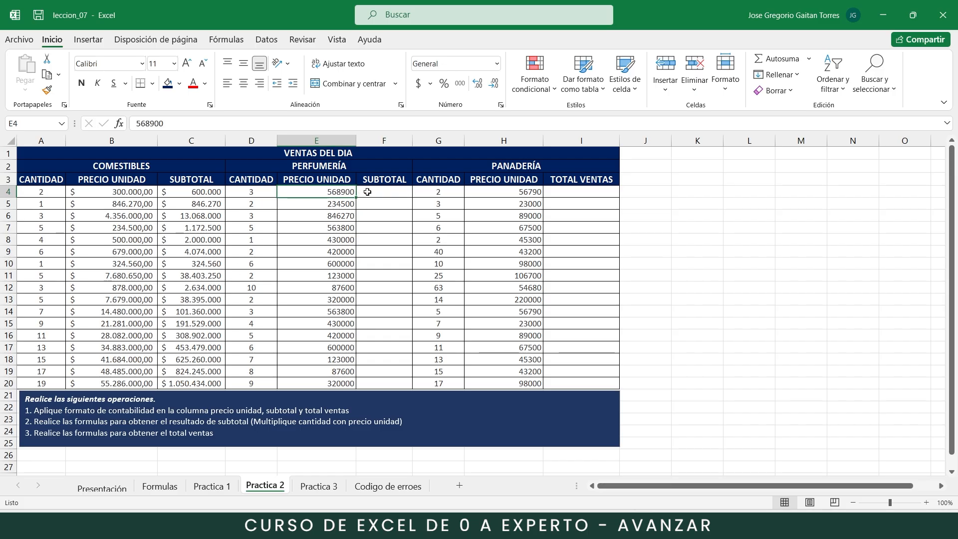
click(395, 192)
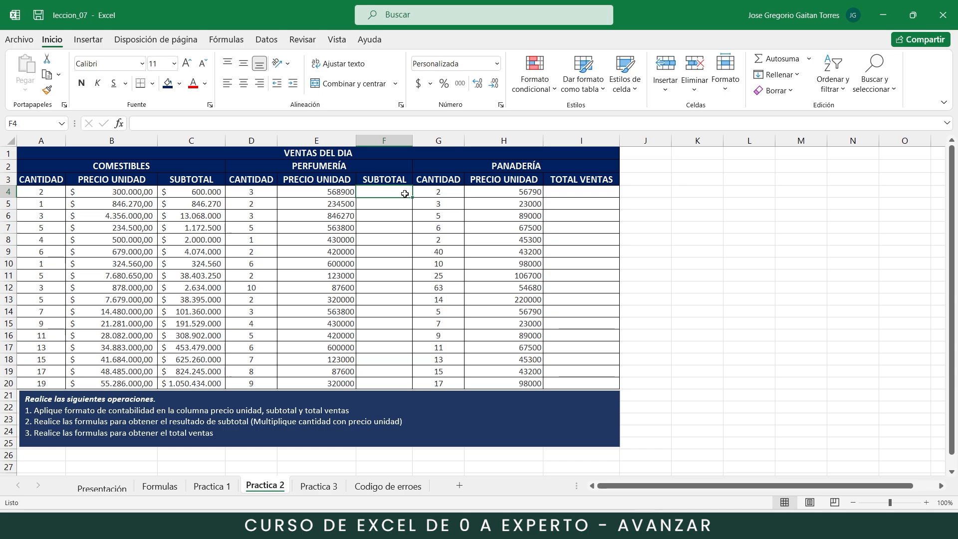
text(=)
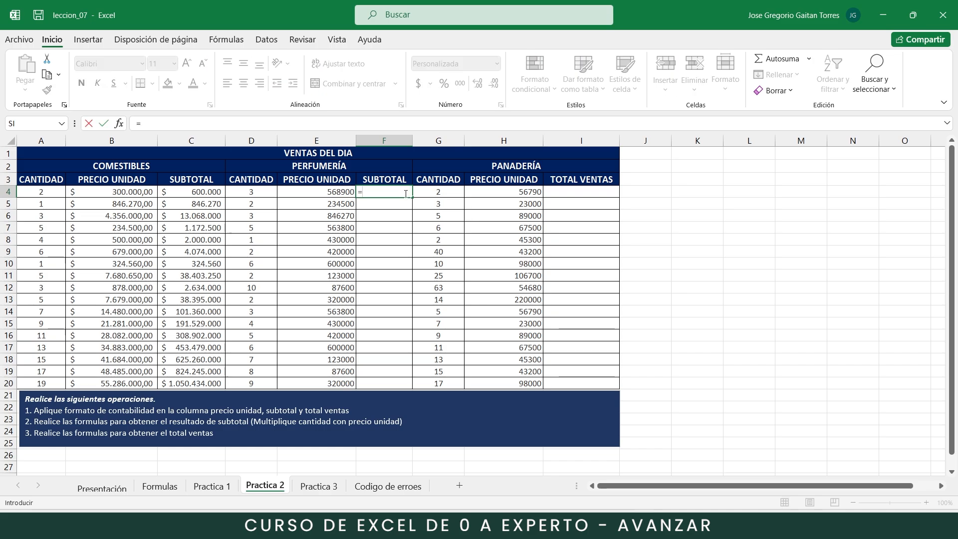
click(263, 192)
text(*)
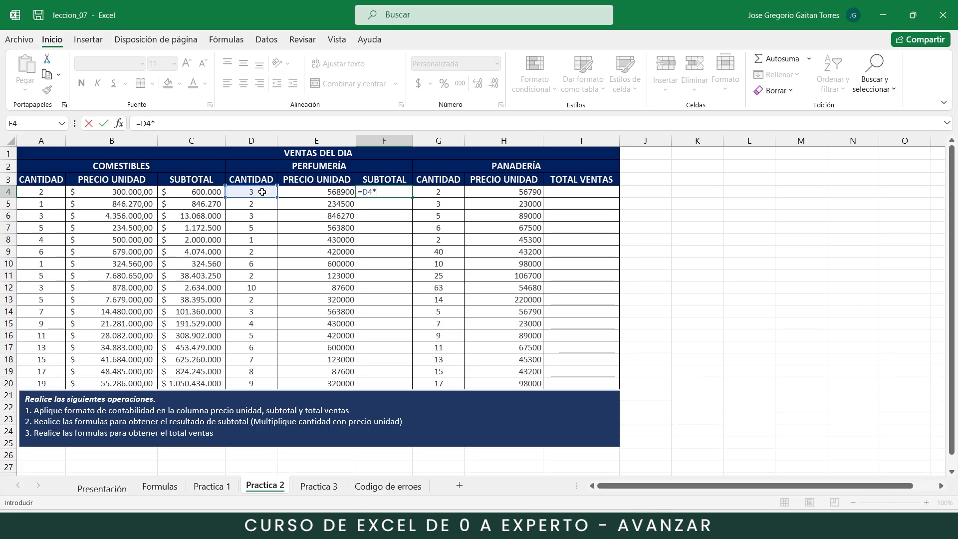
click(323, 194)
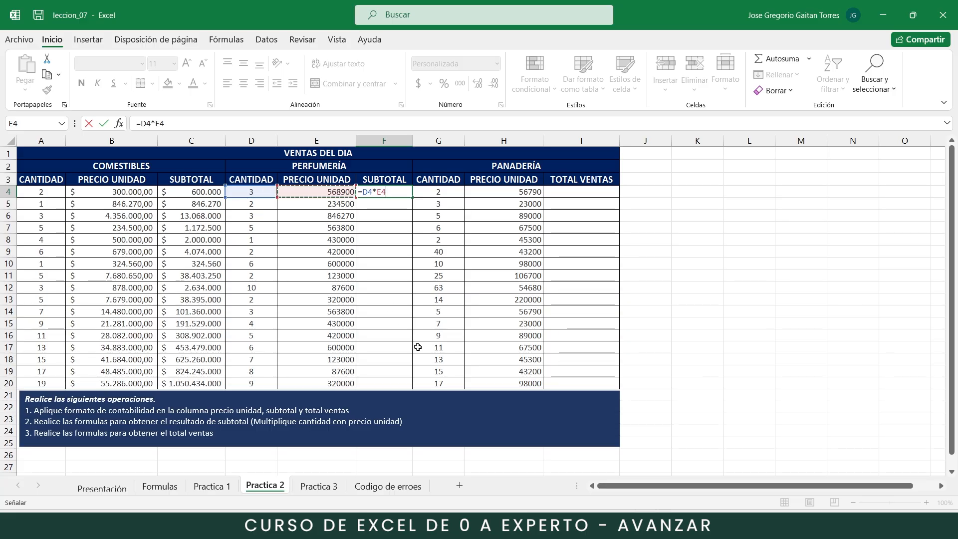
key(Return)
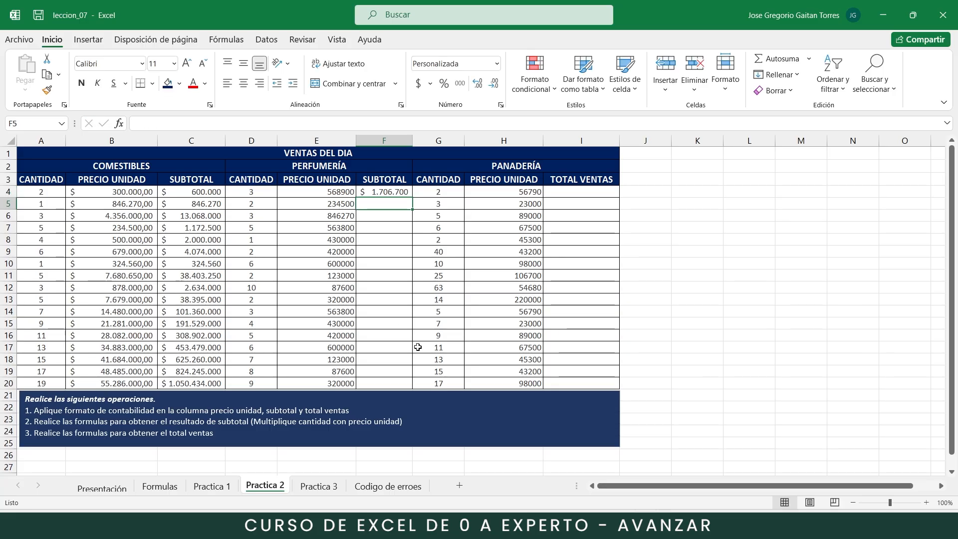
- Fill the Perfumería subtotal formula from F4 down through F20
click(410, 190)
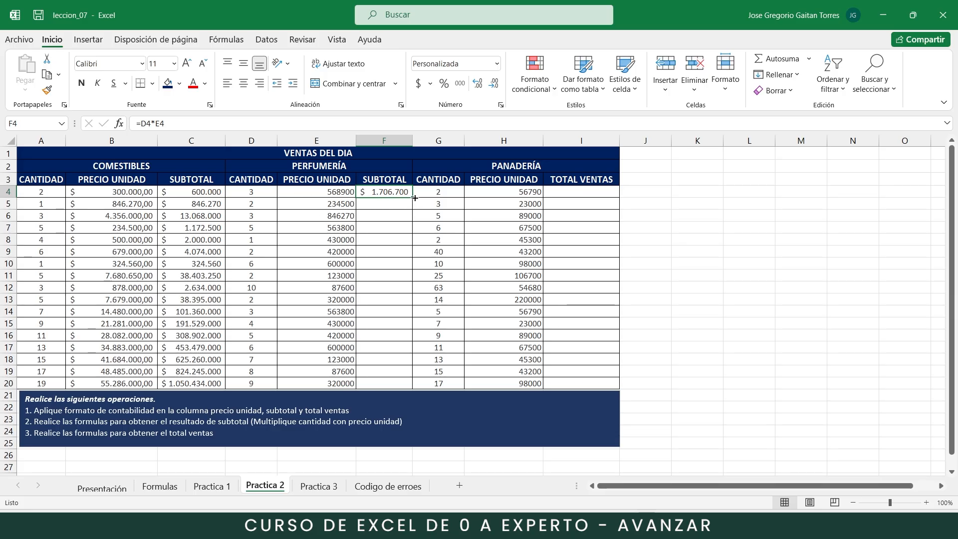
drag(413, 198, 405, 387)
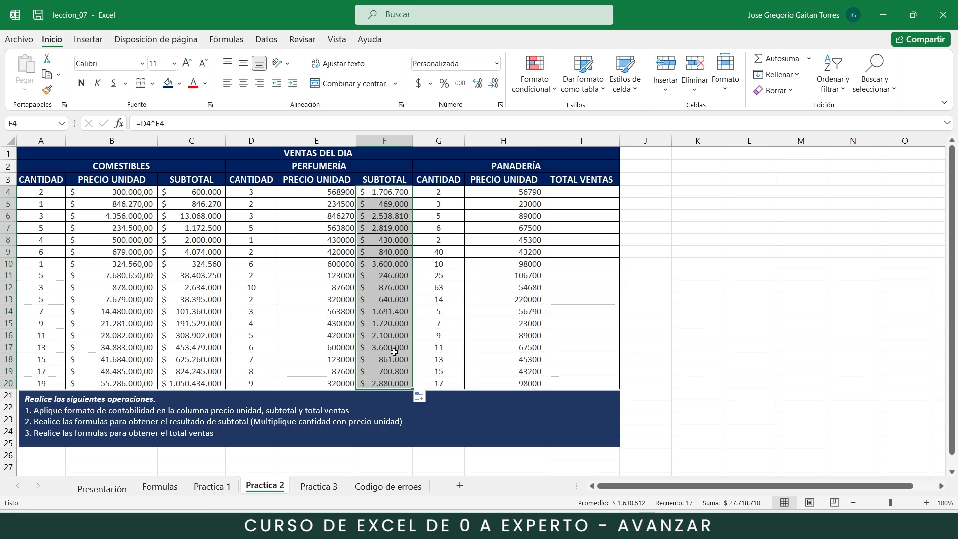
click(369, 252)
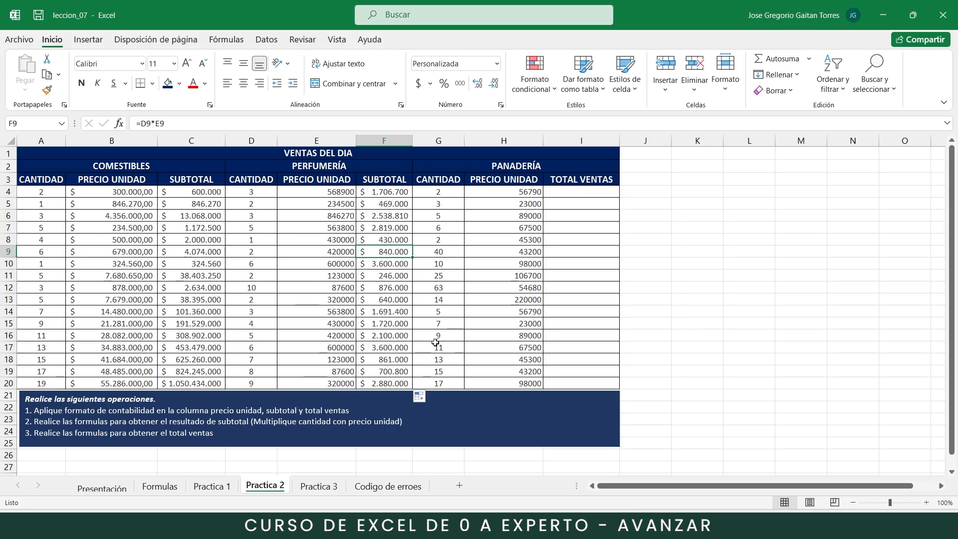
- Calculate the first Panadería Total Ventas value in I4 with the formula =G4*H4
click(598, 196)
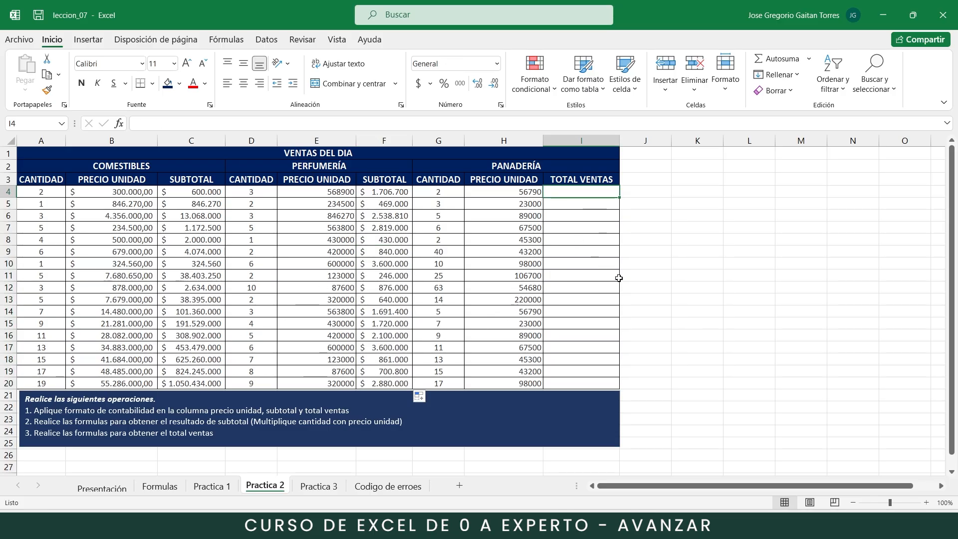
text(=)
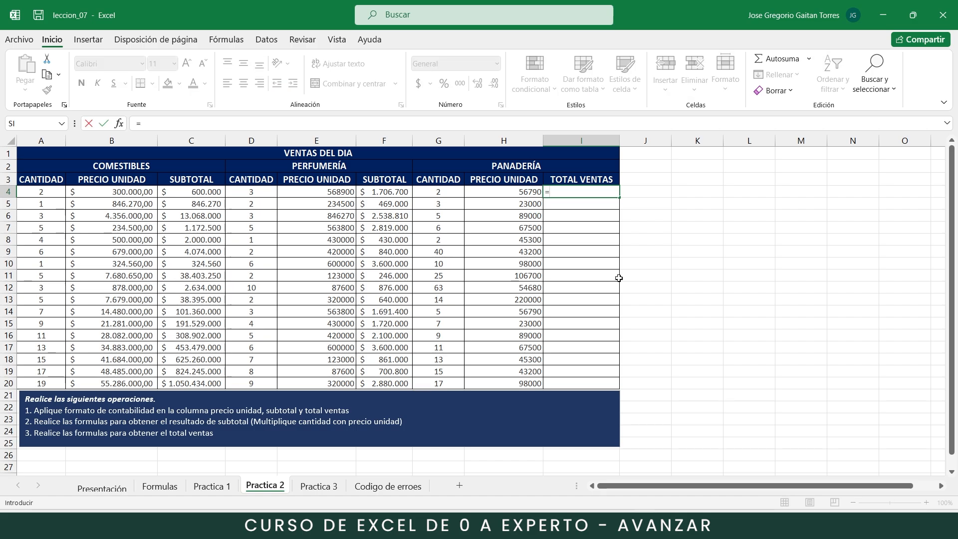
click(458, 193)
text(*)
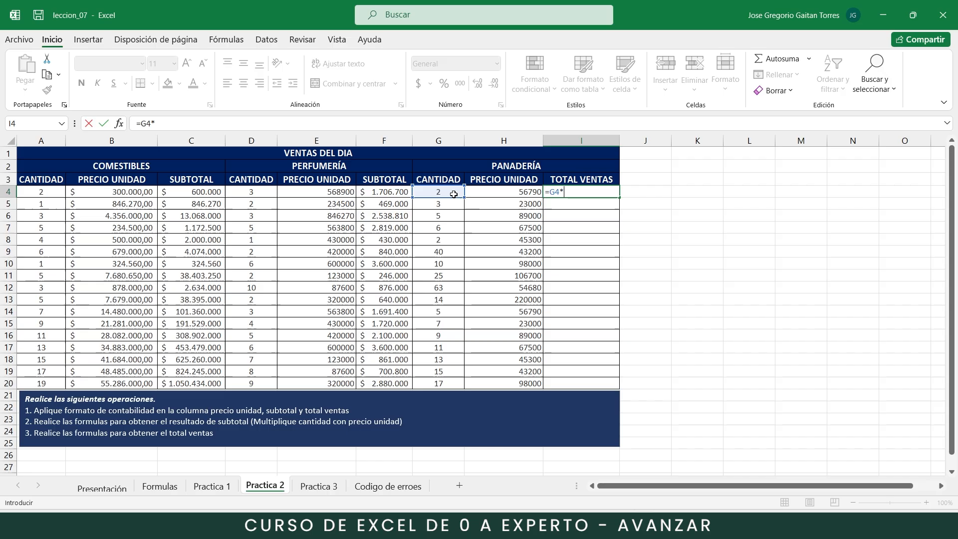
click(503, 193)
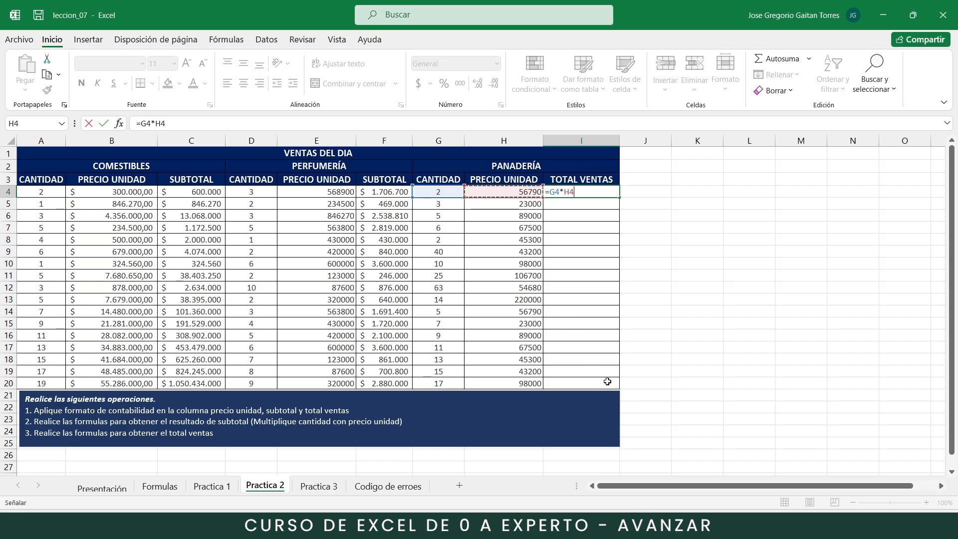
key(Return)
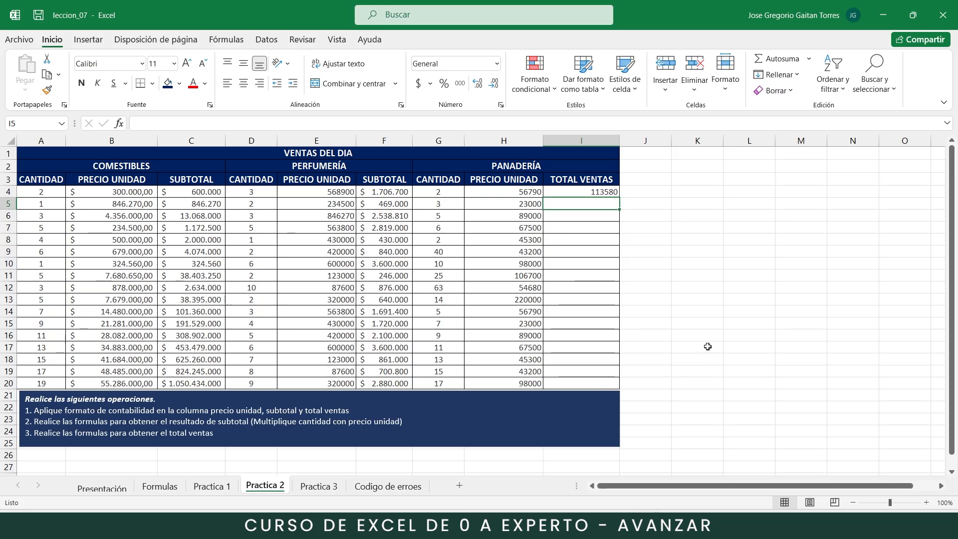
- Fill the Total Ventas formula from I4 down through I20 and apply the Contabilidad number format to those cells
click(596, 191)
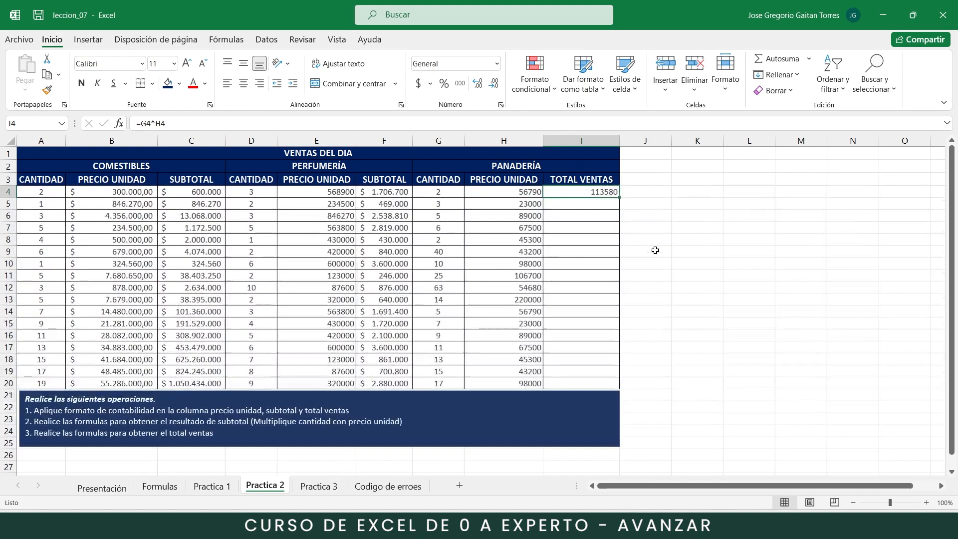
scroll(654, 250, up, 1)
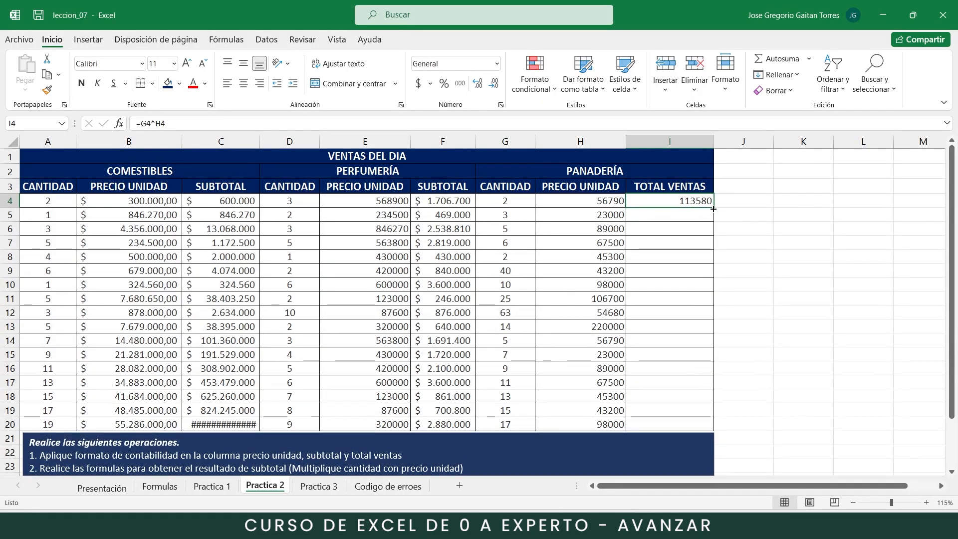
scroll(715, 209, down, 1)
scroll(641, 222, up, 1)
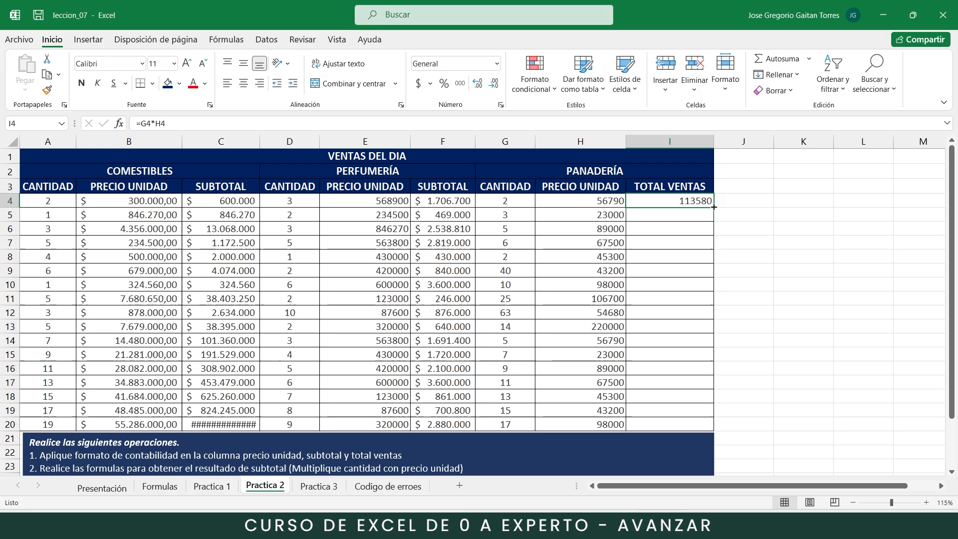
double_click(714, 207)
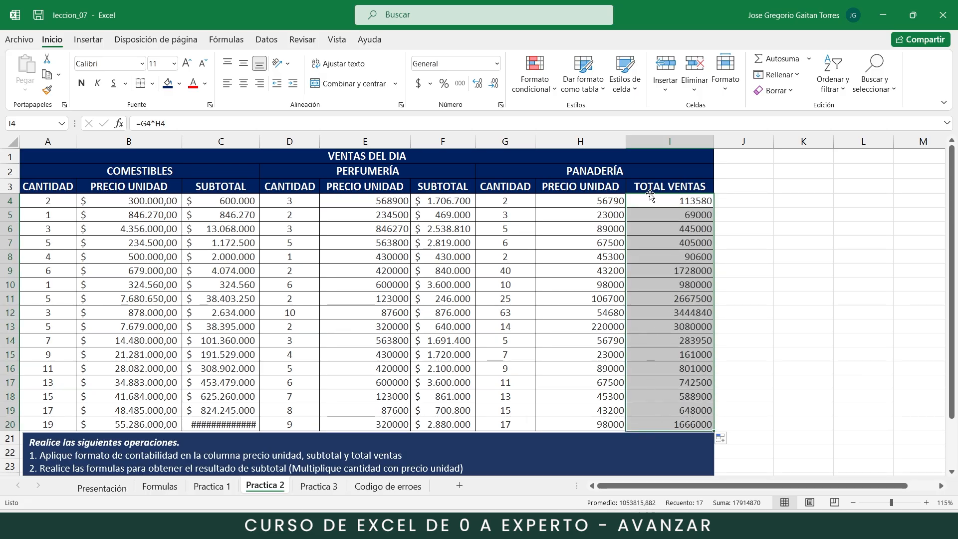
click(497, 64)
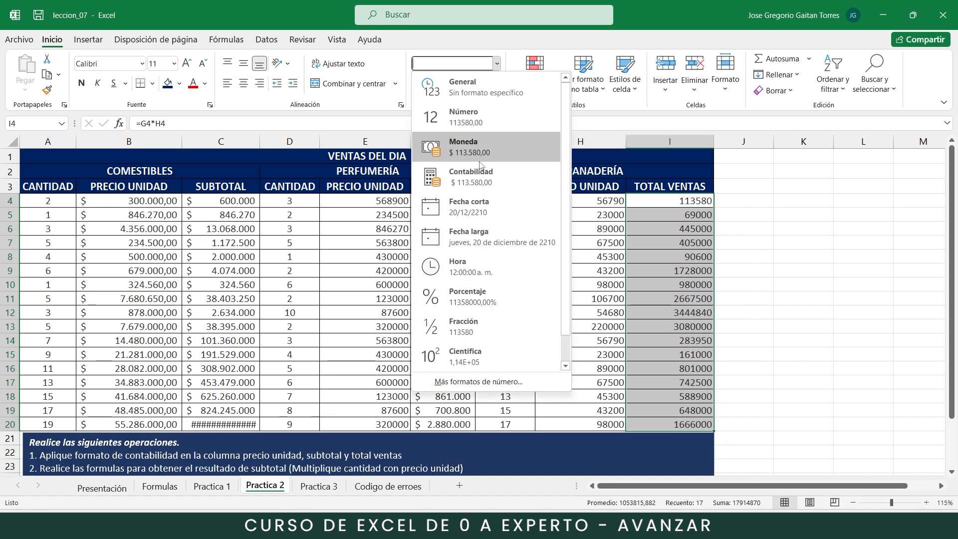
click(473, 179)
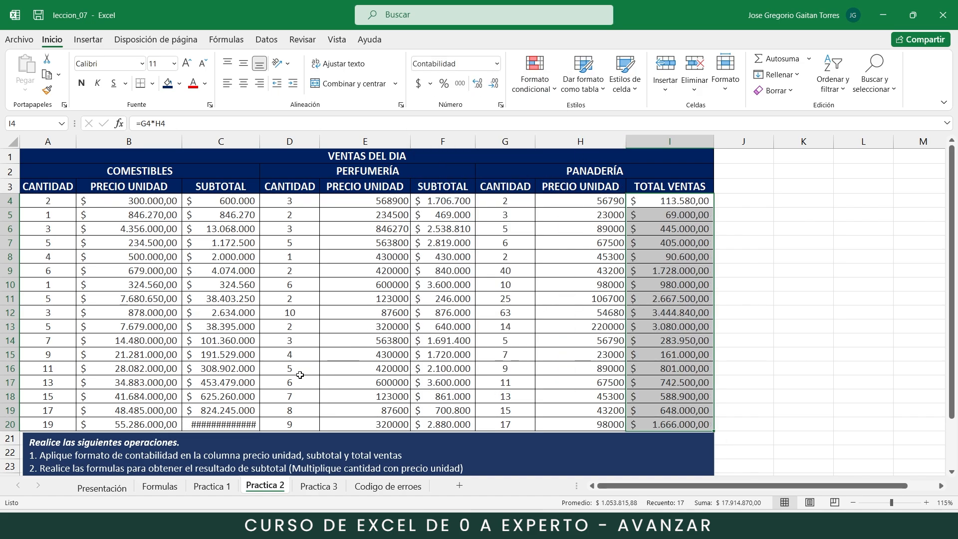
- Widen column C slightly so the largest Comestibles subtotal fits, and select C4 to review its formula
drag(264, 140, 272, 140)
click(249, 383)
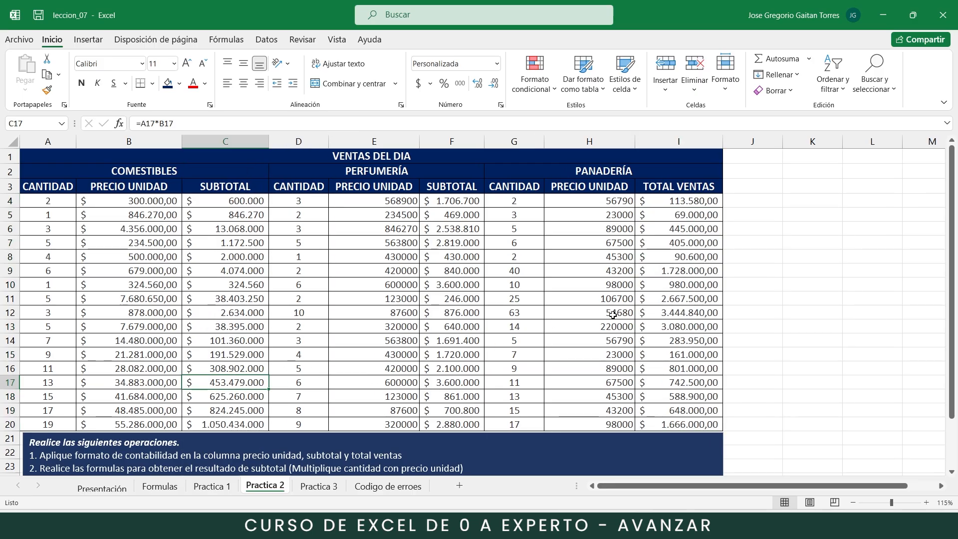
scroll(460, 316, down, 1)
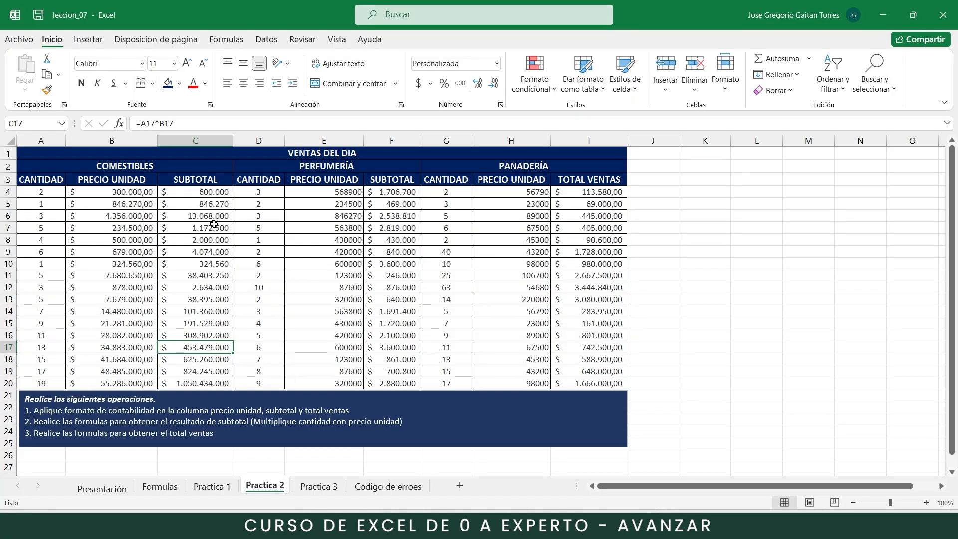
click(223, 193)
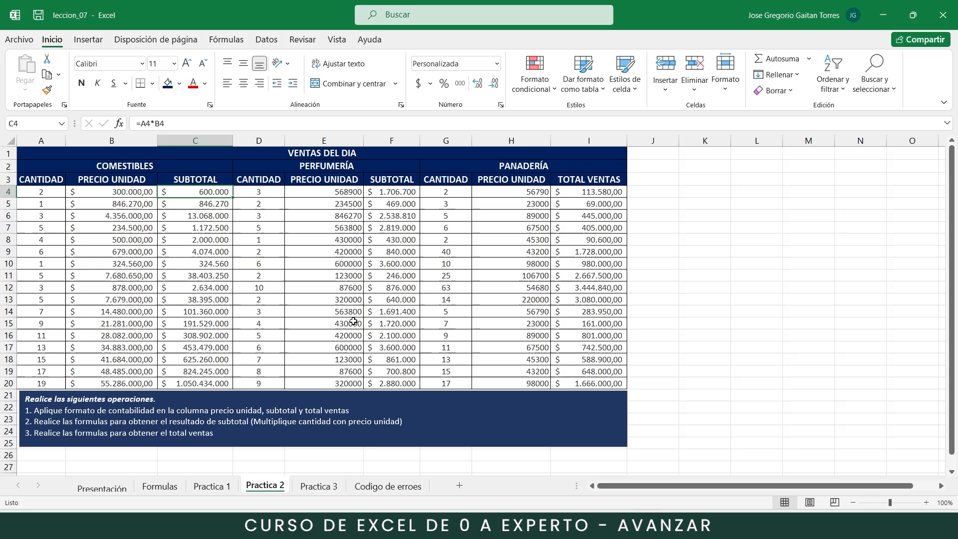
- Switch to the Practica 3 sheet and widen the Comestibles columns B and C slightly
click(319, 487)
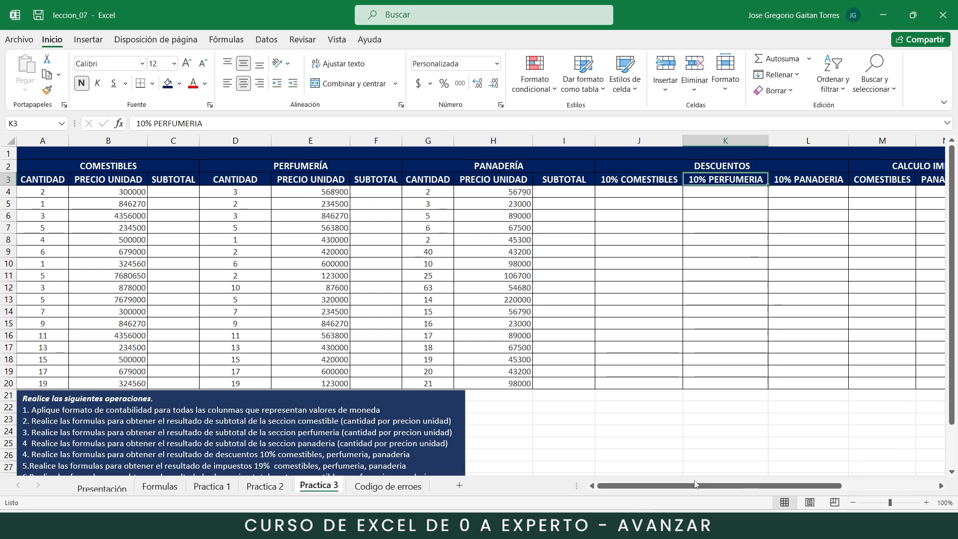
mouse_move(689, 491)
mouse_down()
mouse_move(701, 492)
mouse_move(678, 492)
mouse_up()
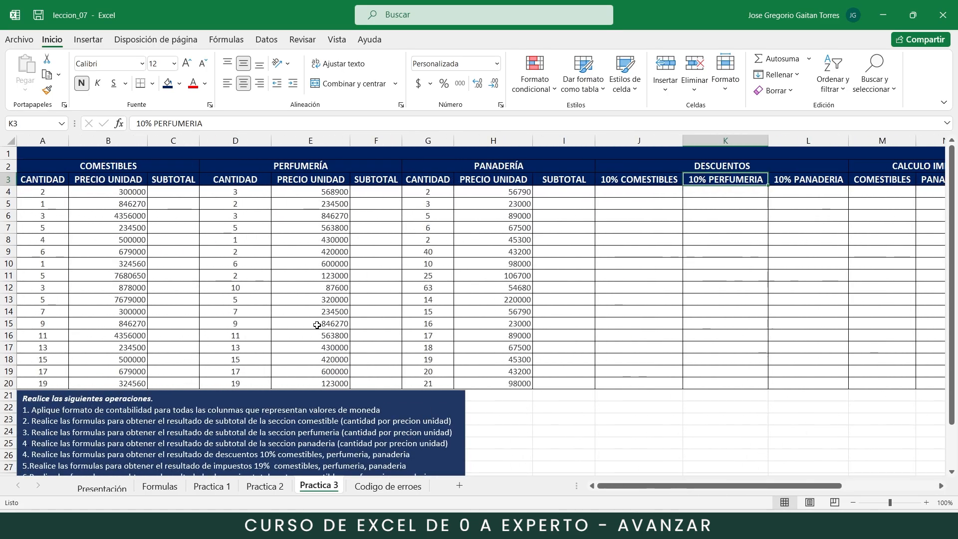
drag(147, 141, 214, 144)
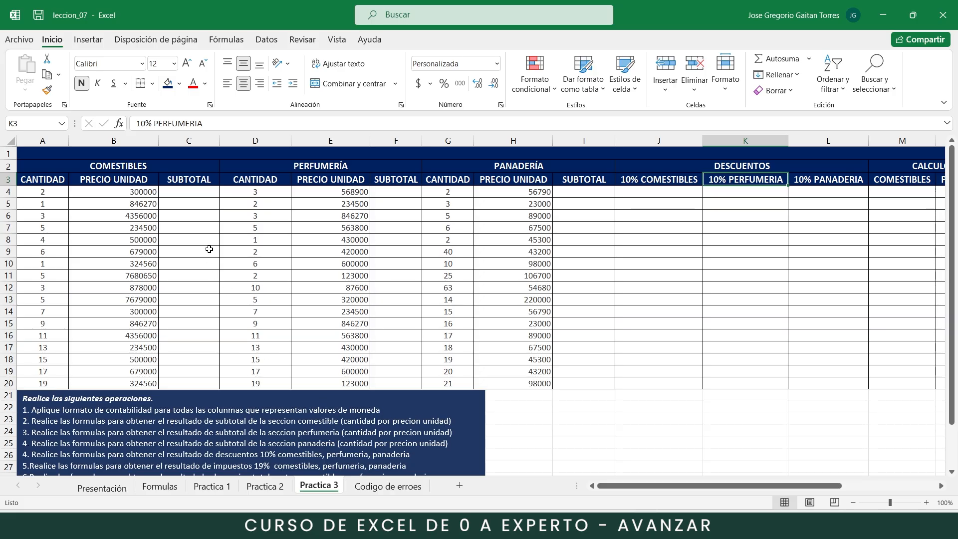
- Calculate the Comestibles subtotals by entering =A4*B4 in C4 and filling the formula down through C20
click(195, 197)
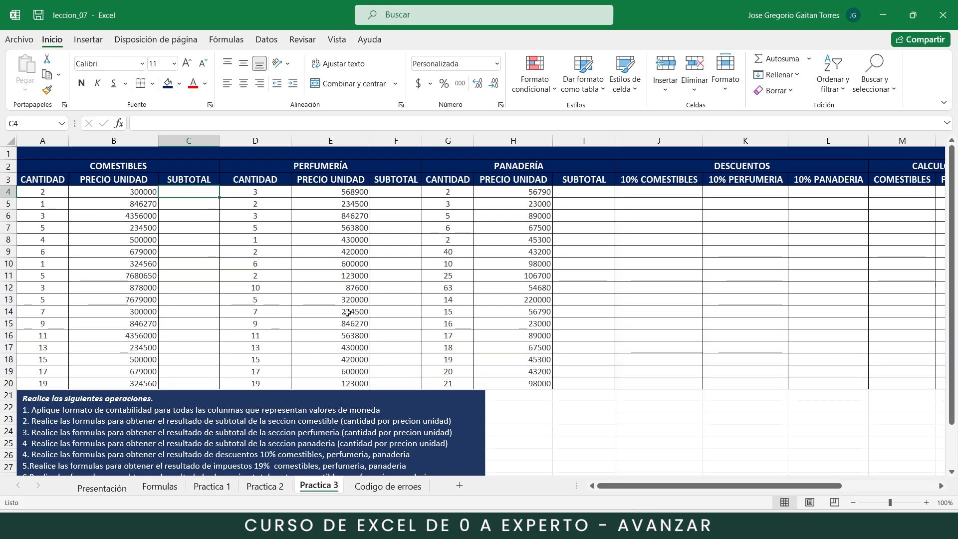
text(=)
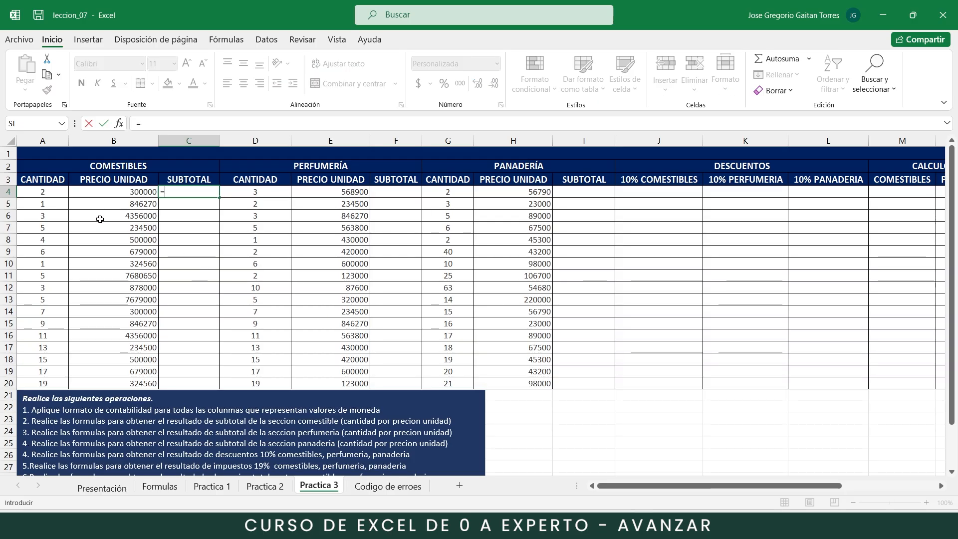
click(51, 191)
text(*)
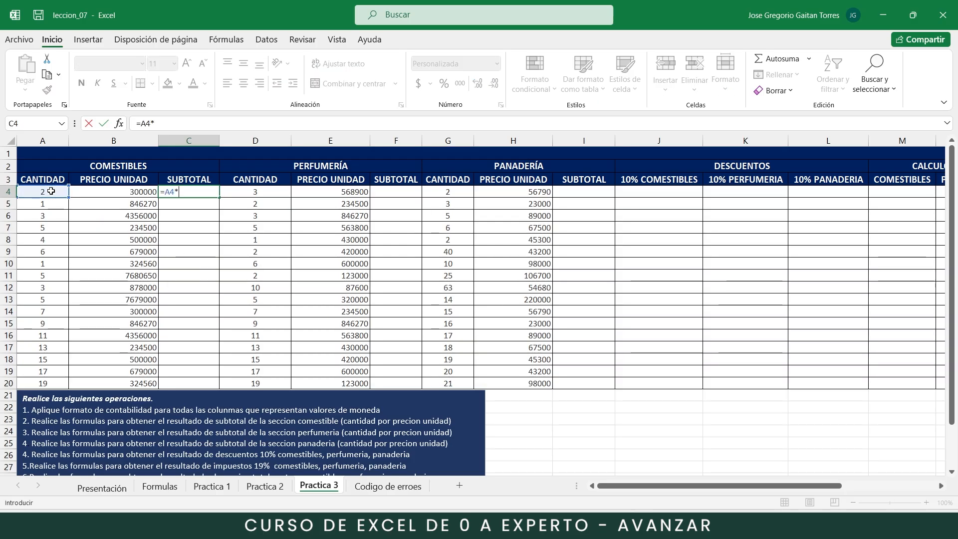
click(91, 189)
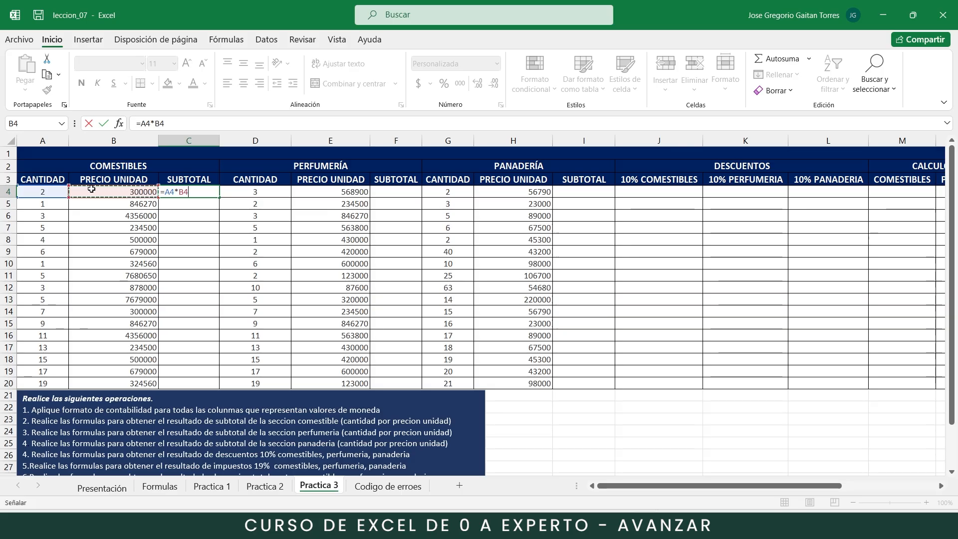
key(Return)
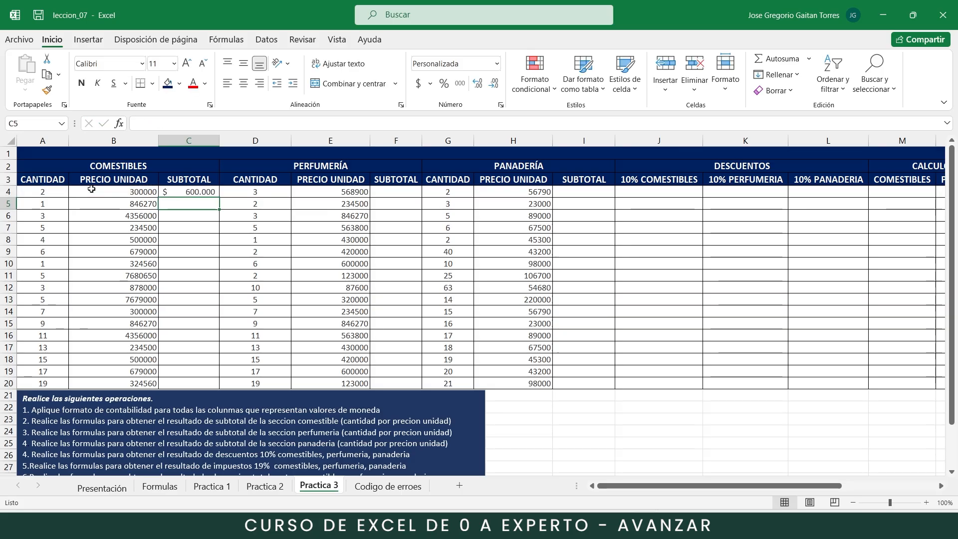
click(214, 193)
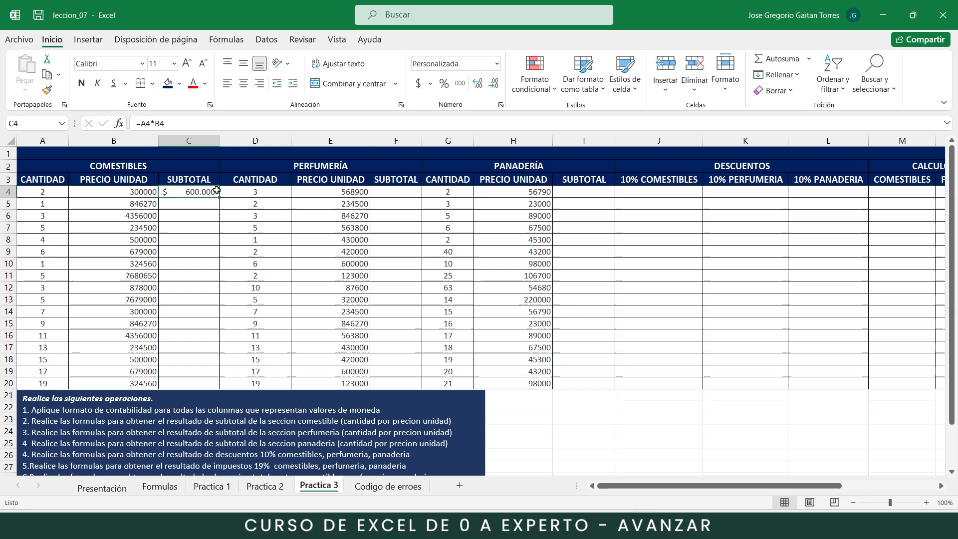
drag(220, 198, 209, 388)
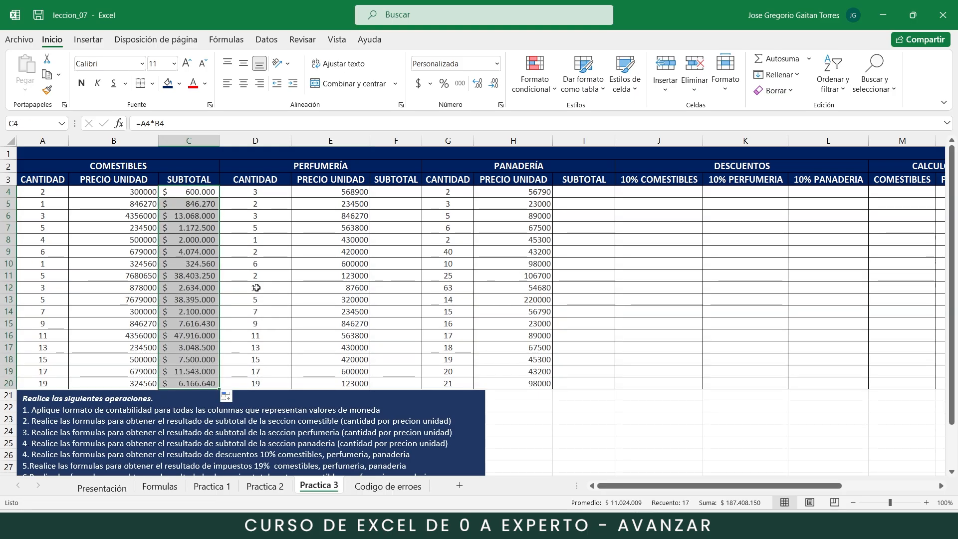
- Apply the Contabilidad number format to the Comestibles unit prices in B4:B20
drag(141, 192, 140, 383)
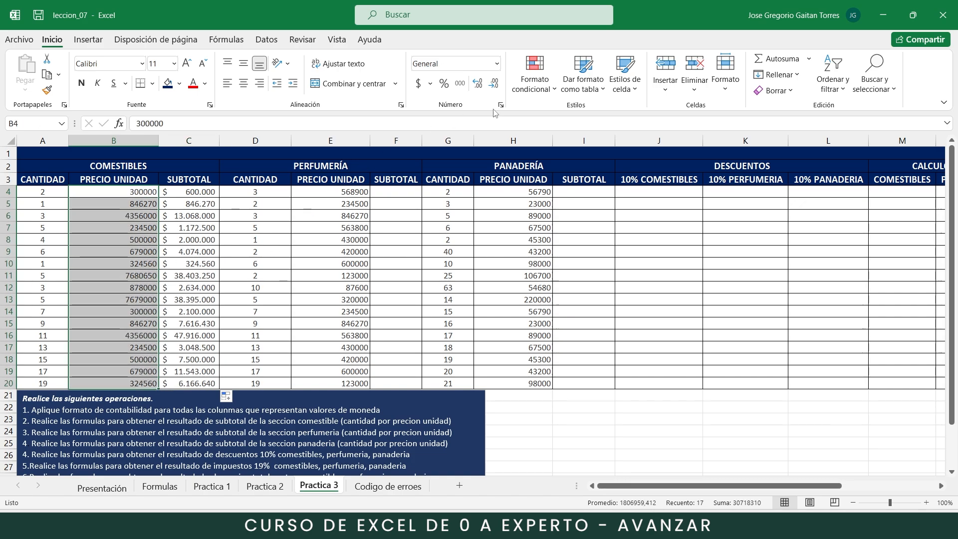
click(497, 64)
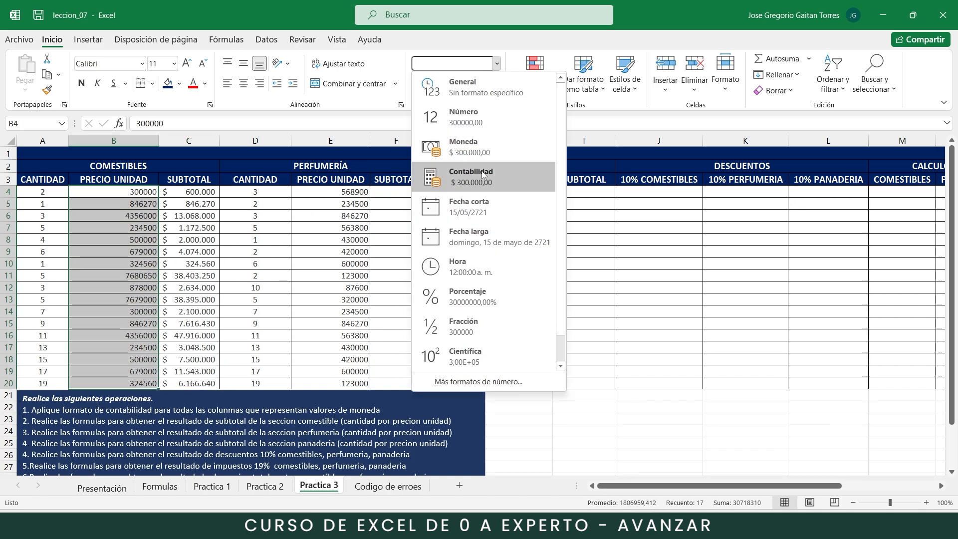
click(481, 173)
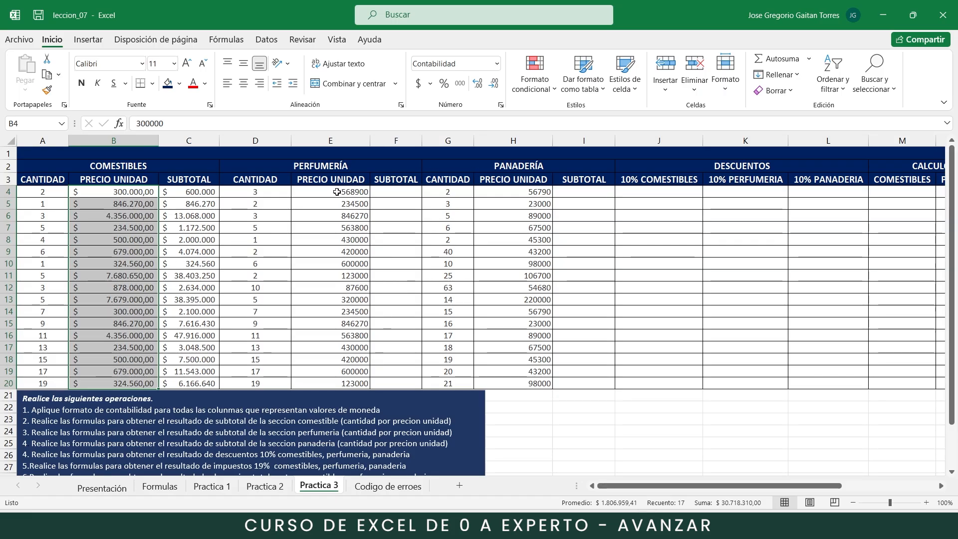
- Calculate the first Perfumería subtotal in F4 with the formula =D4*E4
click(384, 192)
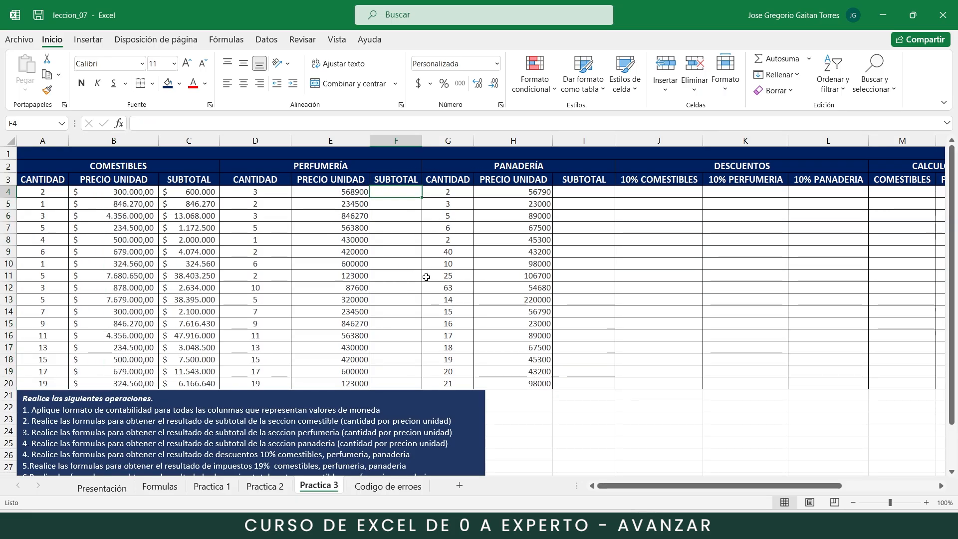
text(=)
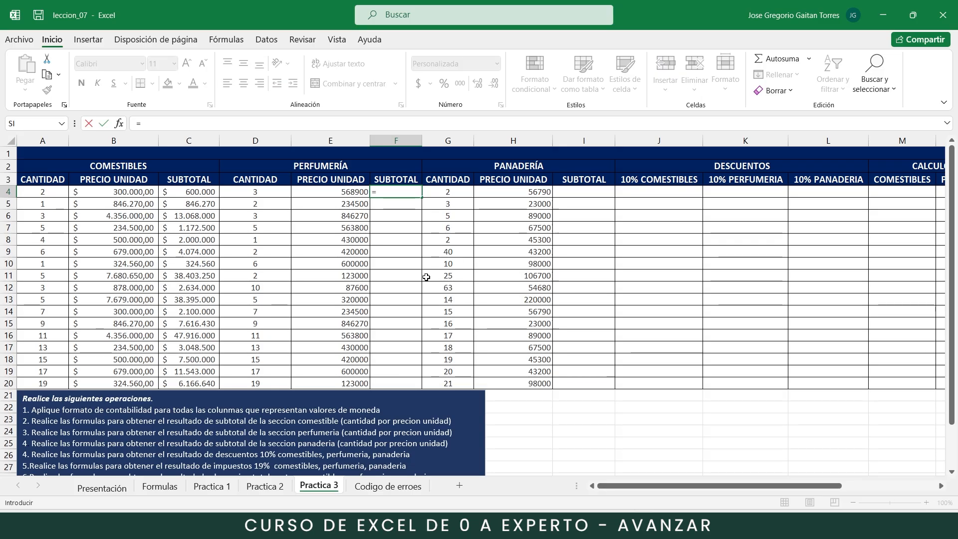
click(254, 192)
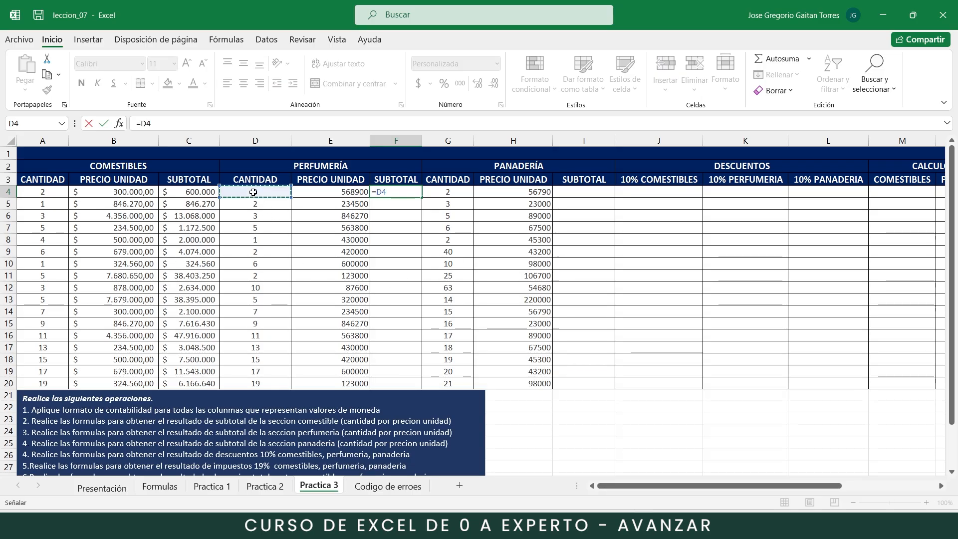
text(*)
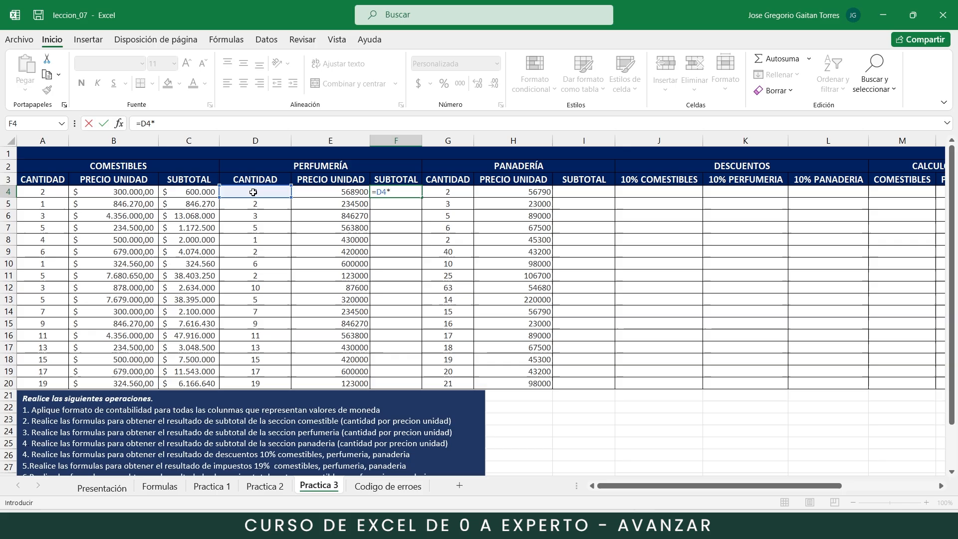
click(324, 193)
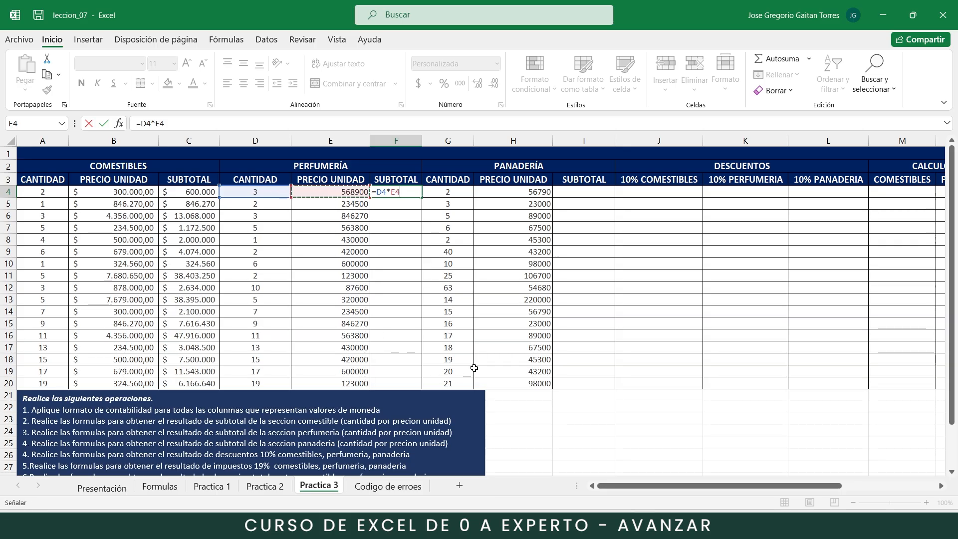
key(Return)
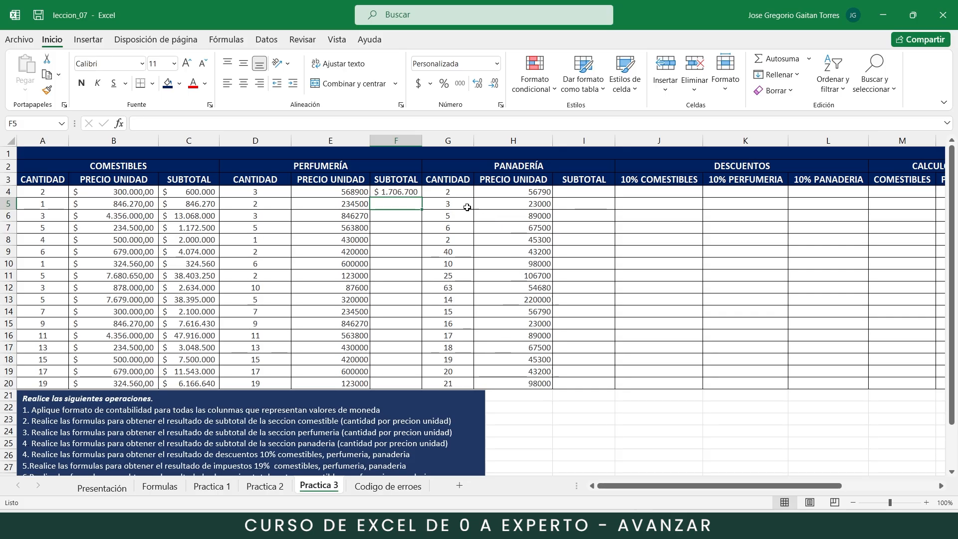
- Fill the Perfumería subtotal formula from F4 down through F20 and widen column F slightly to fit the largest amount
click(412, 194)
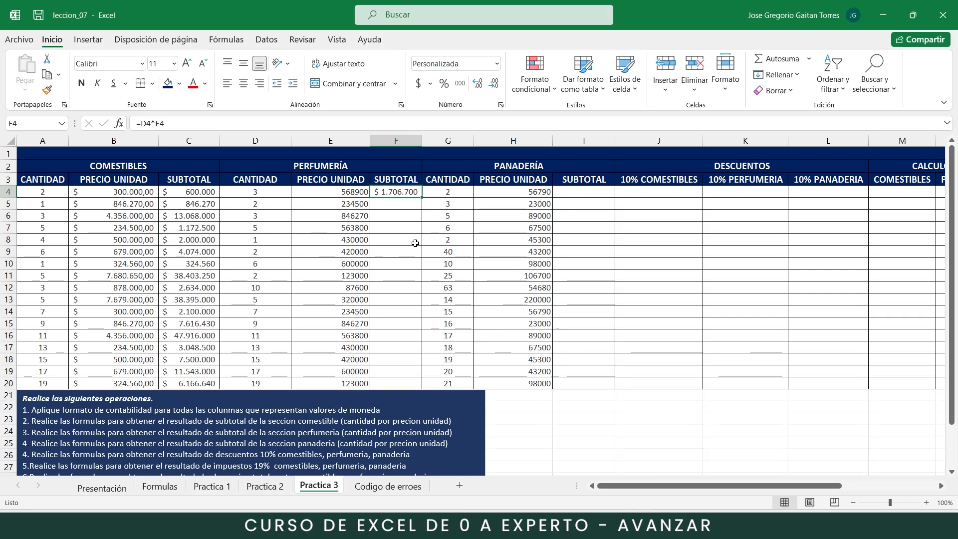
drag(422, 199, 424, 295)
drag(416, 335, 419, 390)
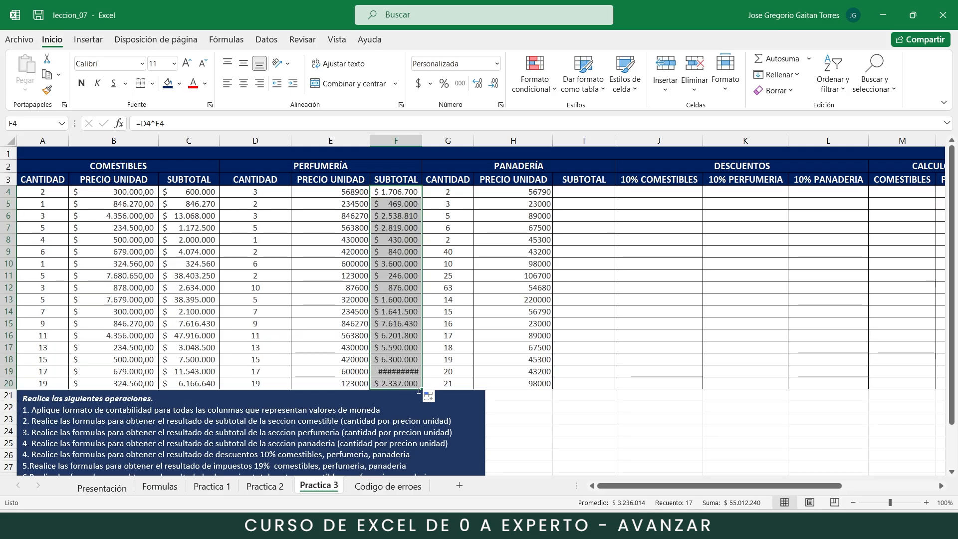
click(384, 372)
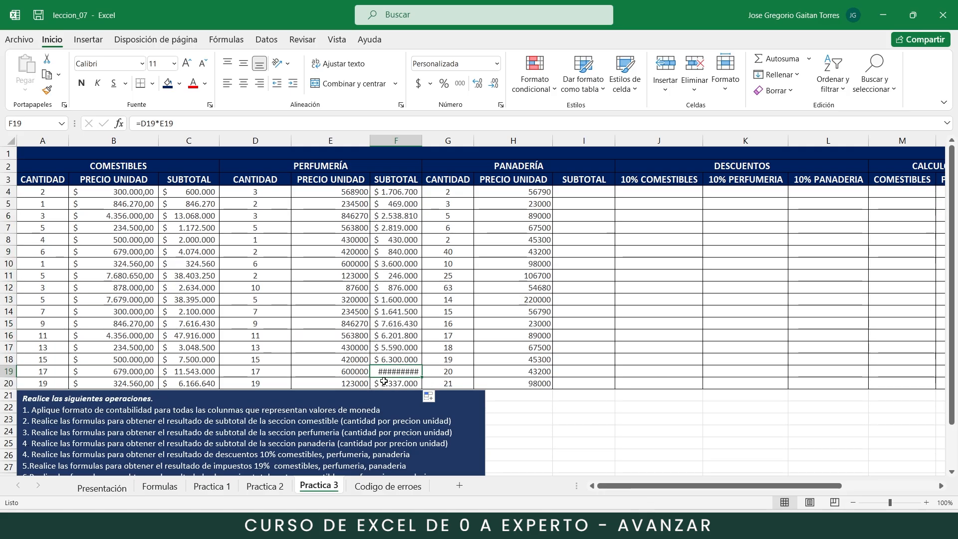
drag(430, 144, 431, 145)
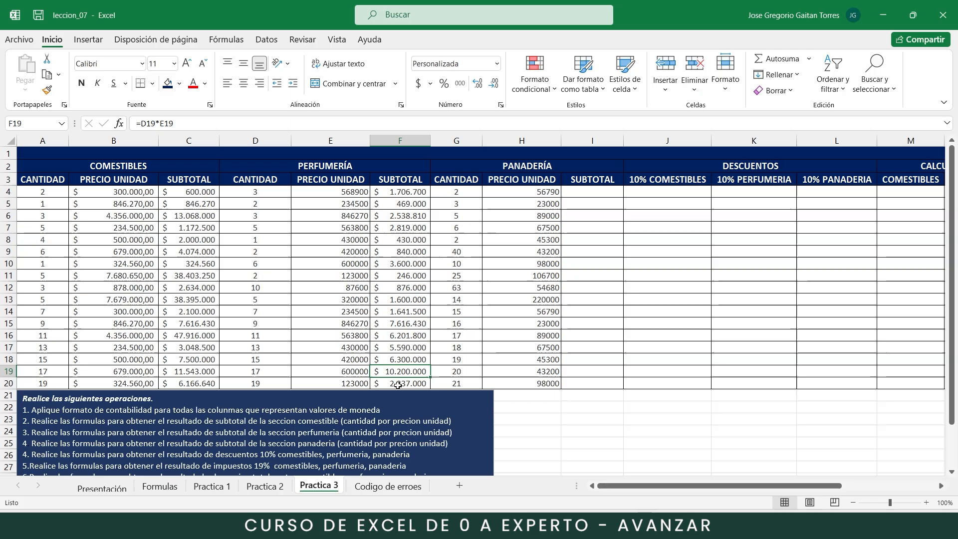
- Calculate the Panadería subtotals by entering =G4*H4 in I4 and filling the formula down through I20
drag(667, 486, 685, 480)
click(542, 191)
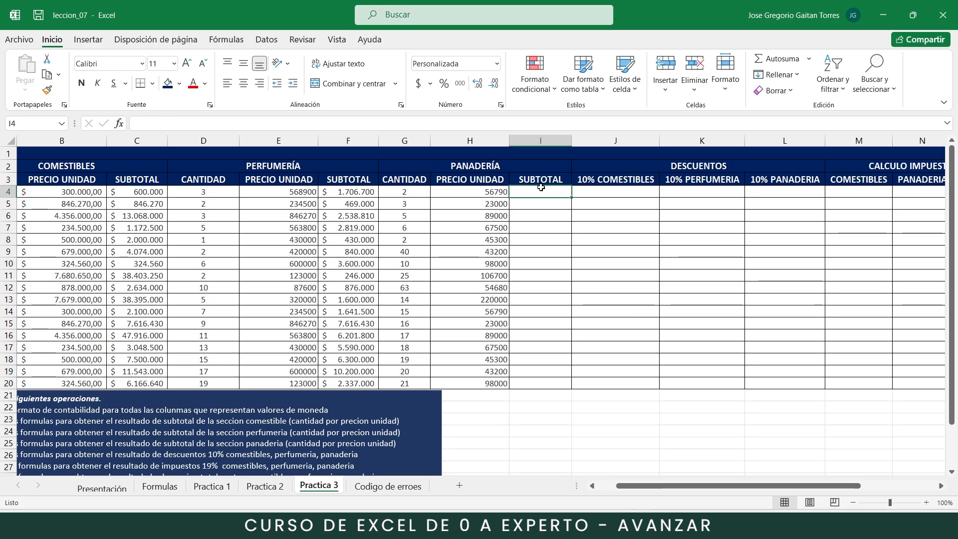
click(401, 191)
click(484, 191)
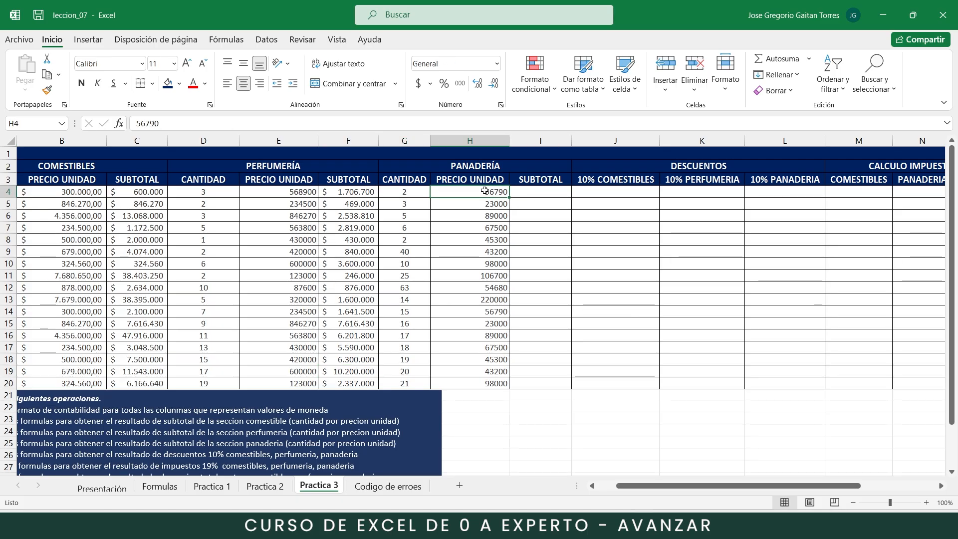
click(541, 192)
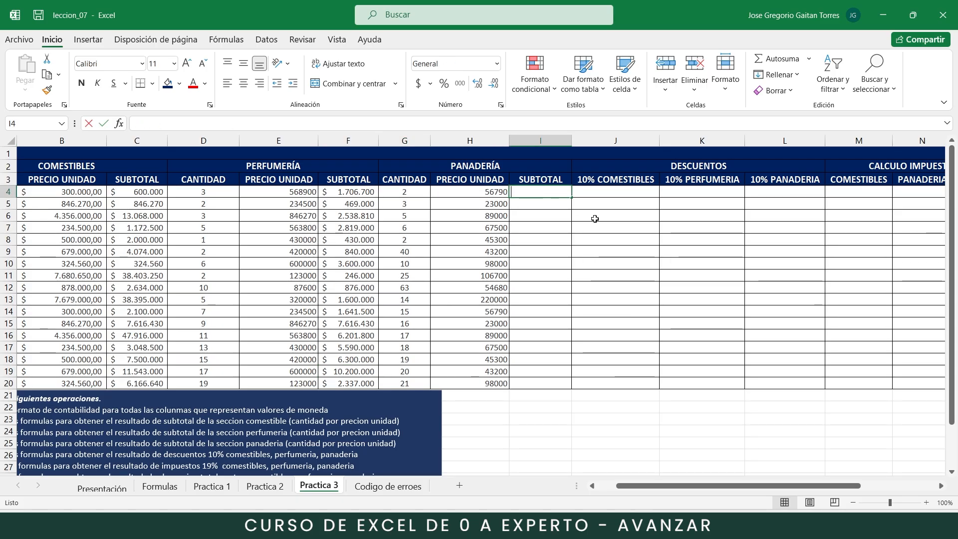
text(=)
click(412, 191)
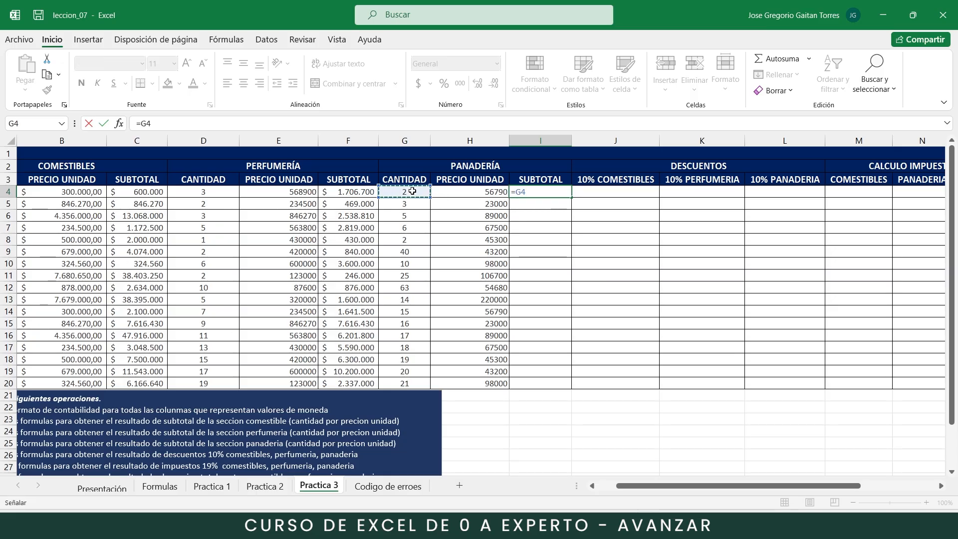
text(*)
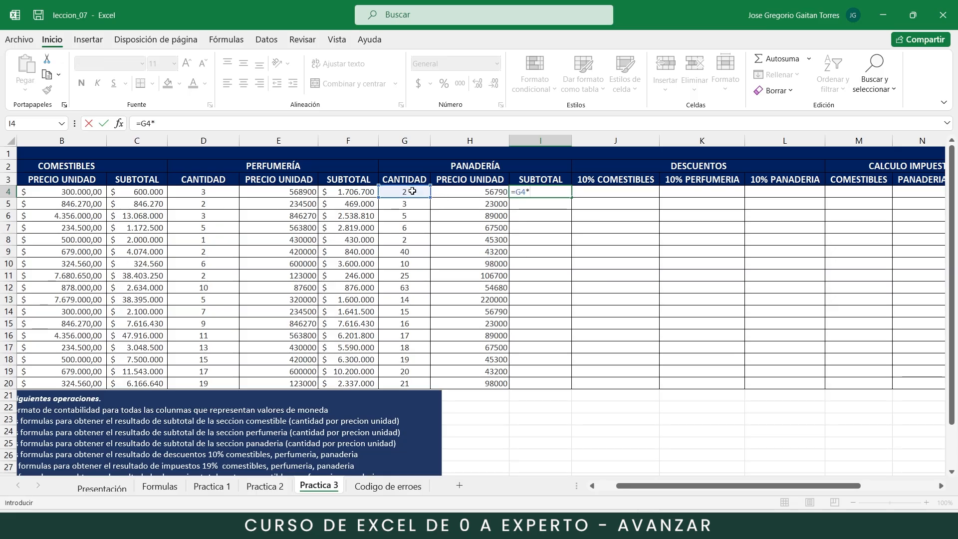
click(470, 190)
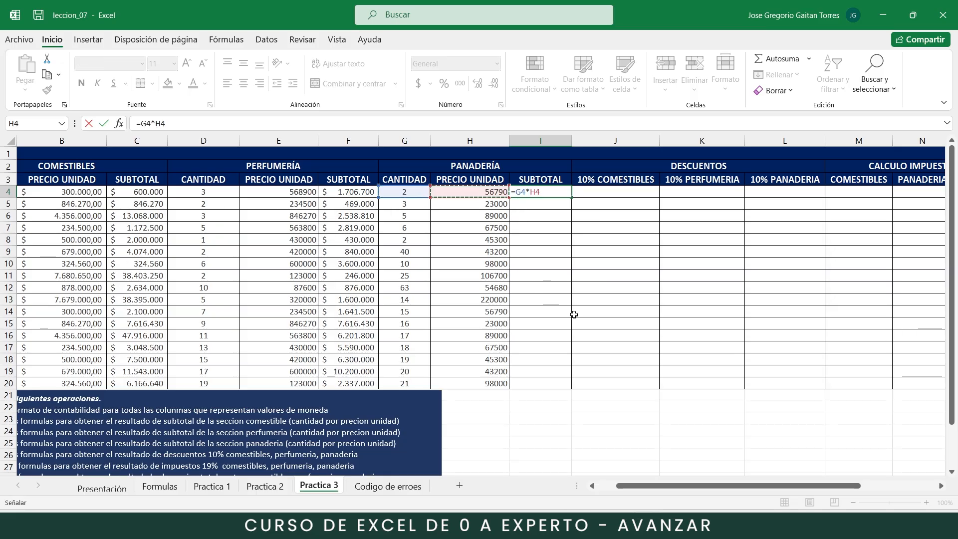
key(Return)
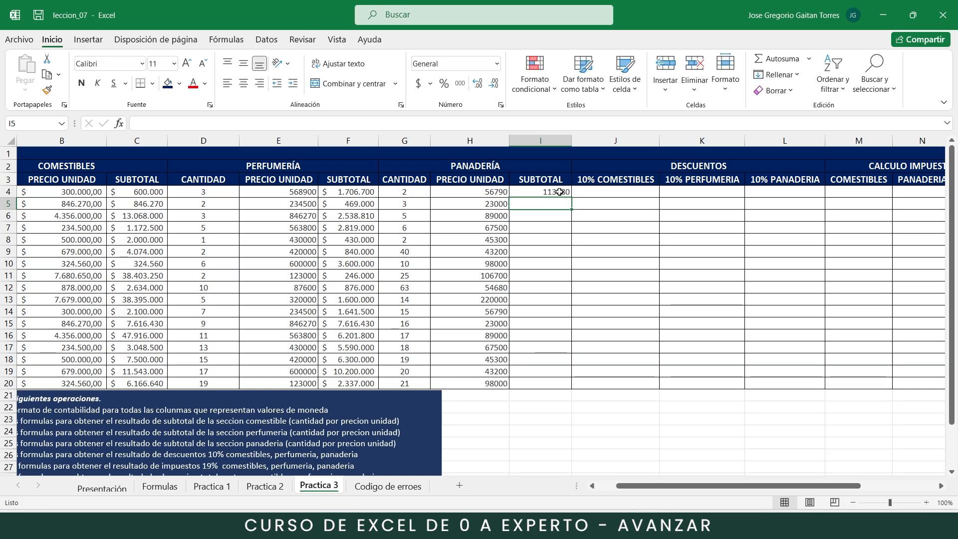
click(559, 191)
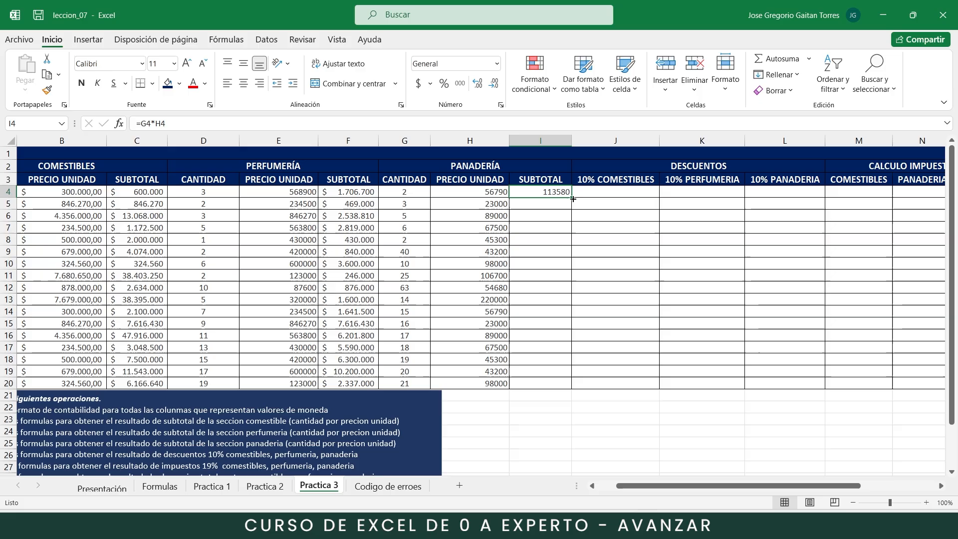
double_click(573, 198)
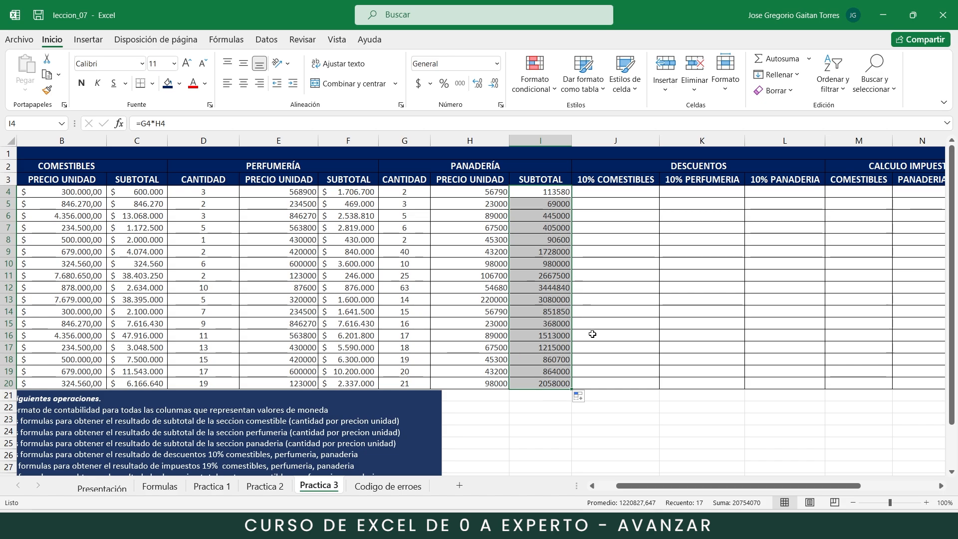
- Apply the Contabilidad number format to the Panadería subtotals in I4:I20 and widen column I to fit them
click(497, 63)
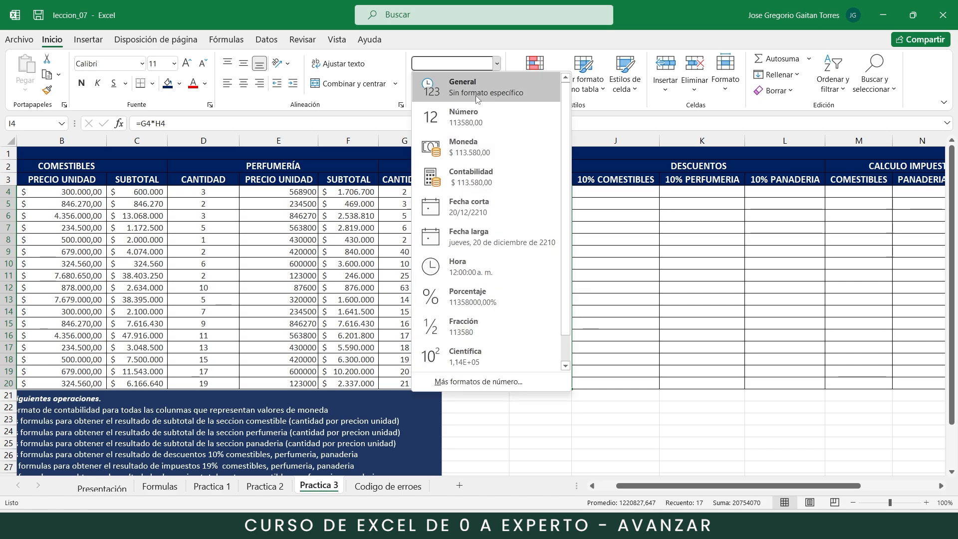
click(473, 176)
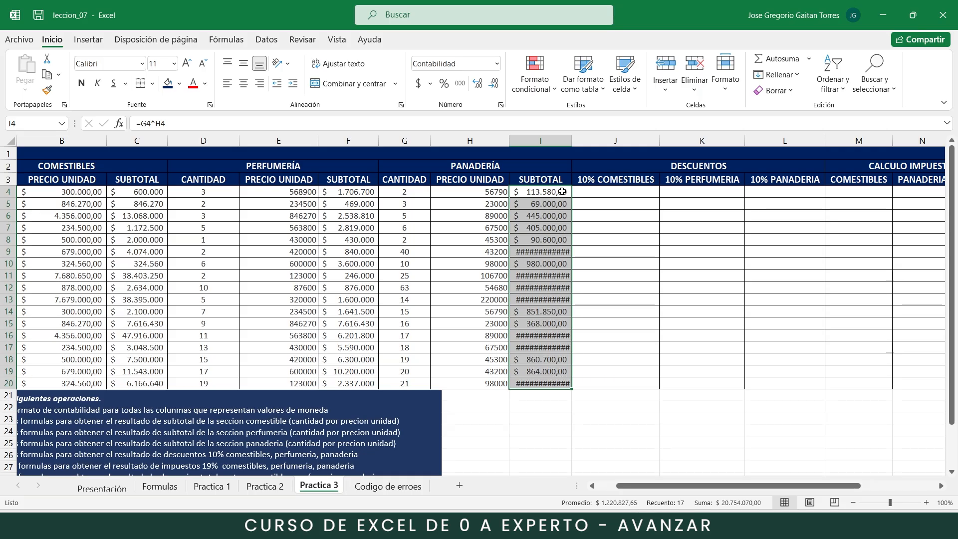
drag(571, 143, 582, 144)
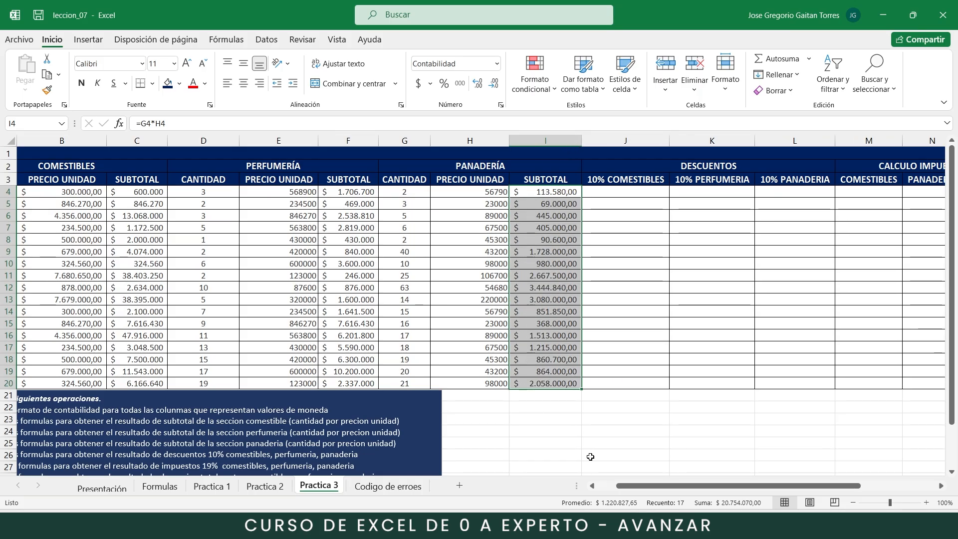
- Review the exercise text box and highlight the instruction about the 10% discounts for comestibles, perfumería and panadería
drag(624, 487, 607, 491)
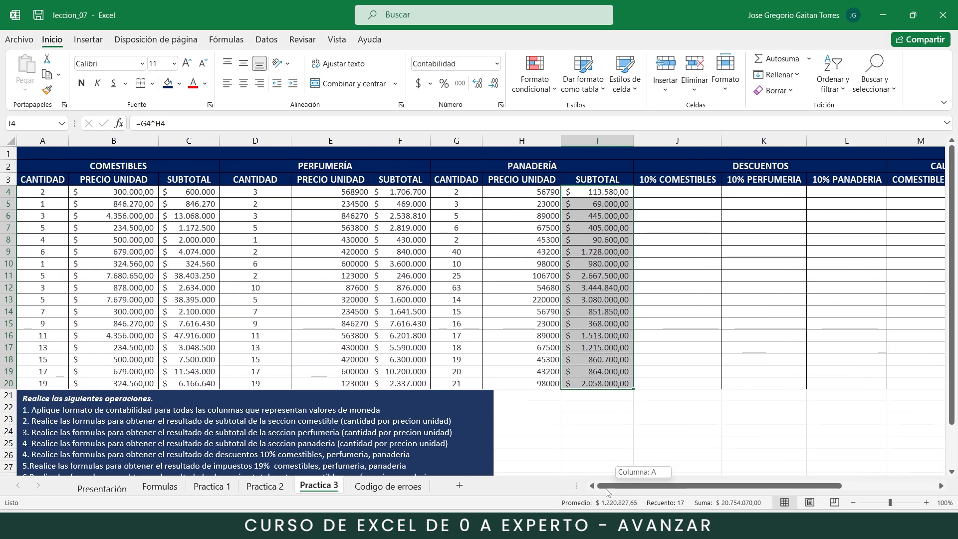
scroll(53, 437, down, 1)
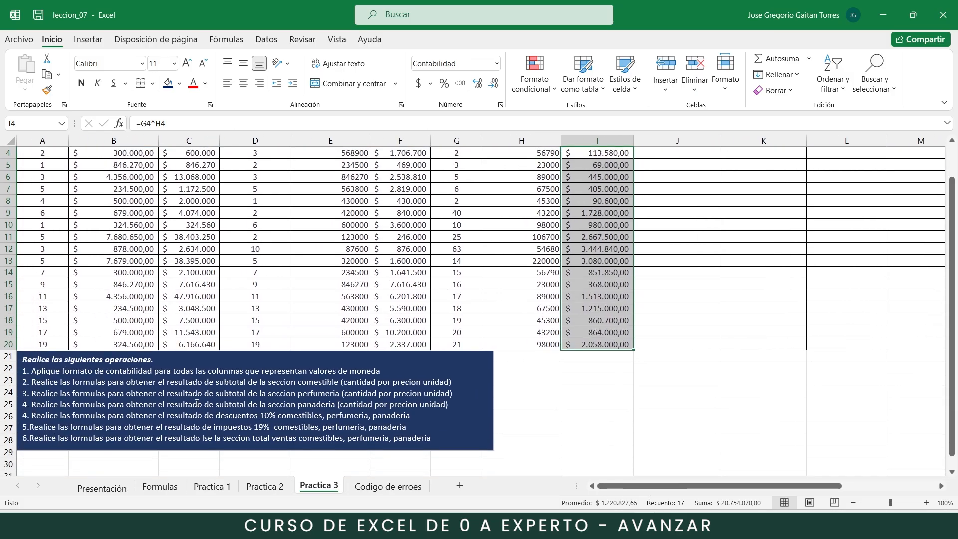
drag(120, 420, 405, 421)
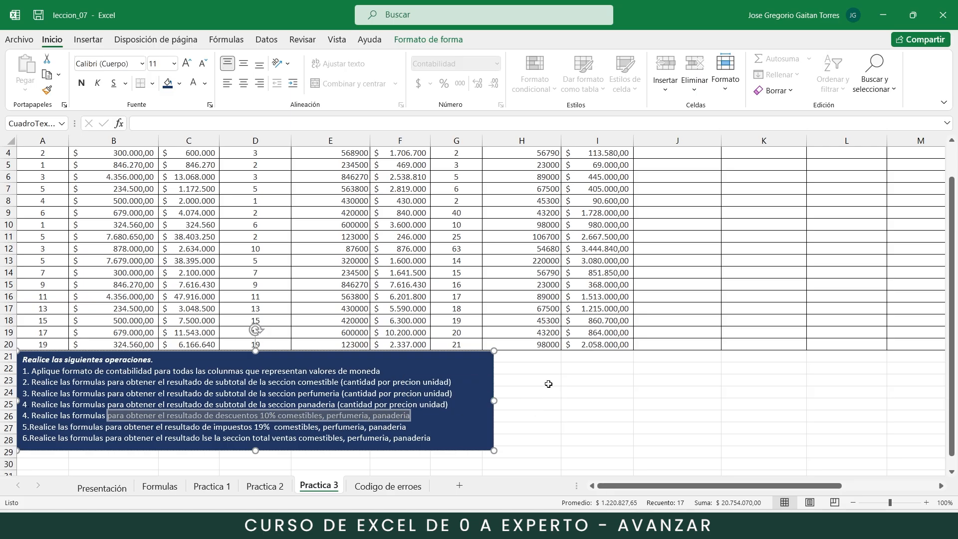
- Calculate the 10% Comestibles discounts by entering =C4*10% in J4 and filling the formula down through J20
scroll(780, 297, up, 1)
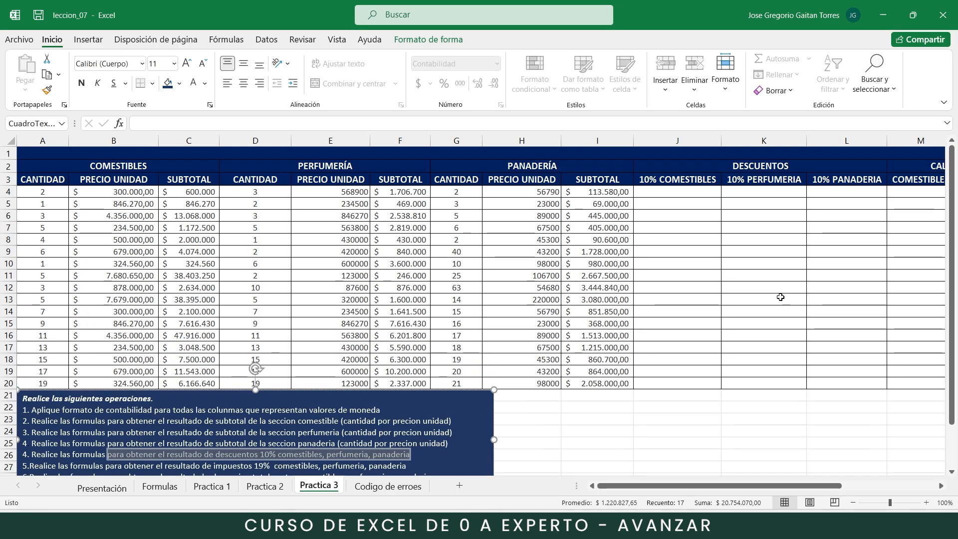
click(753, 165)
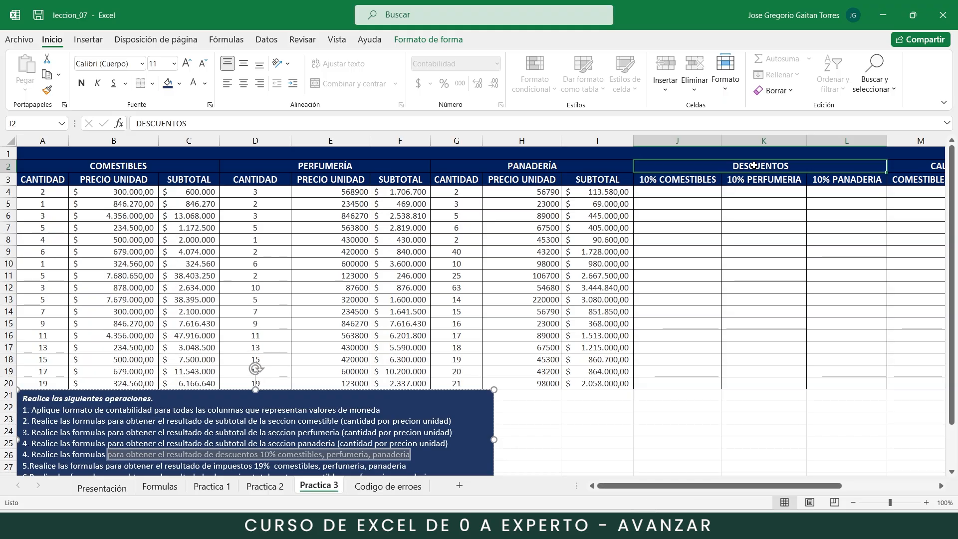
click(697, 192)
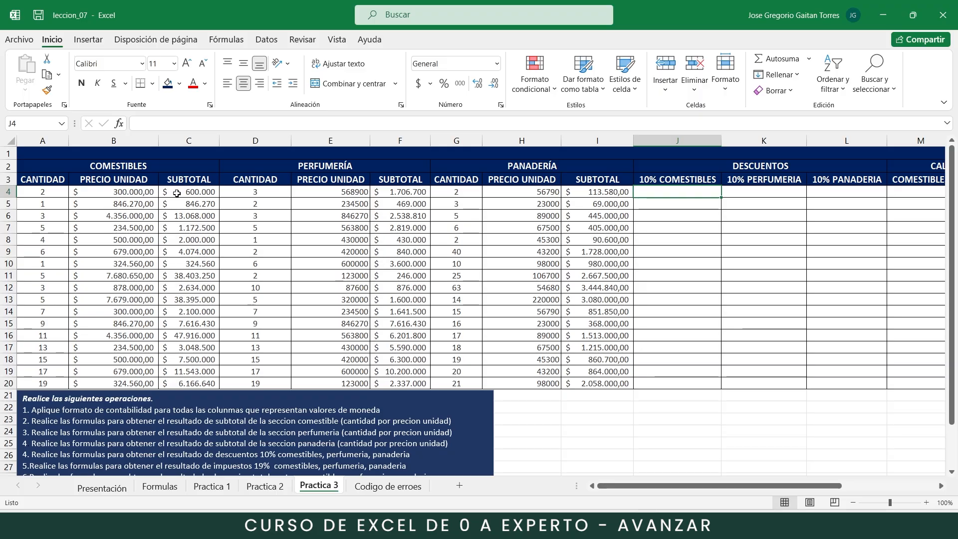
click(780, 192)
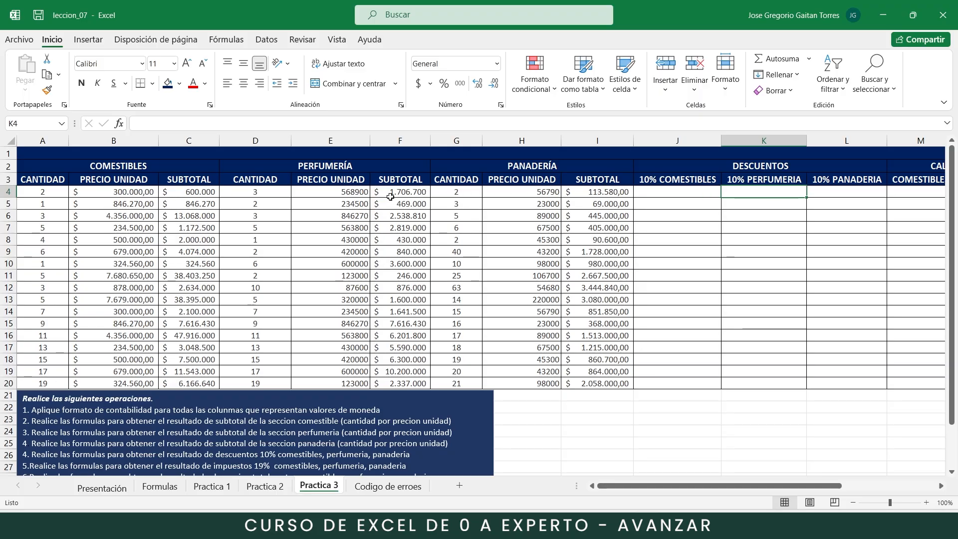
click(857, 190)
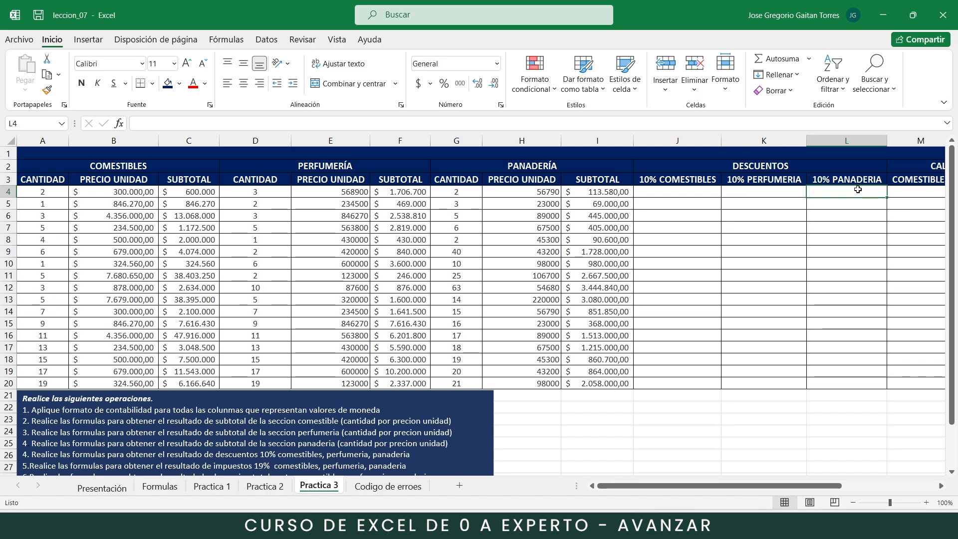
click(695, 189)
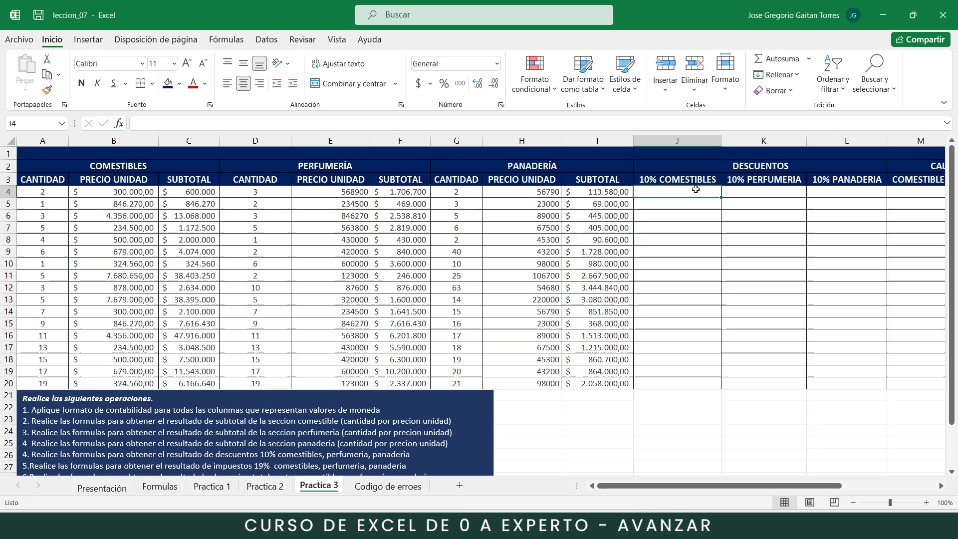
text(=)
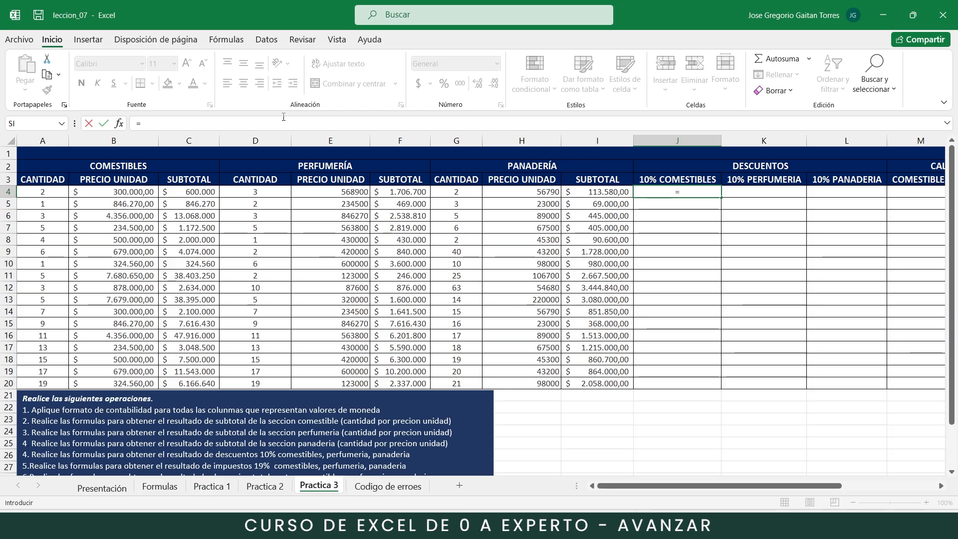
click(180, 192)
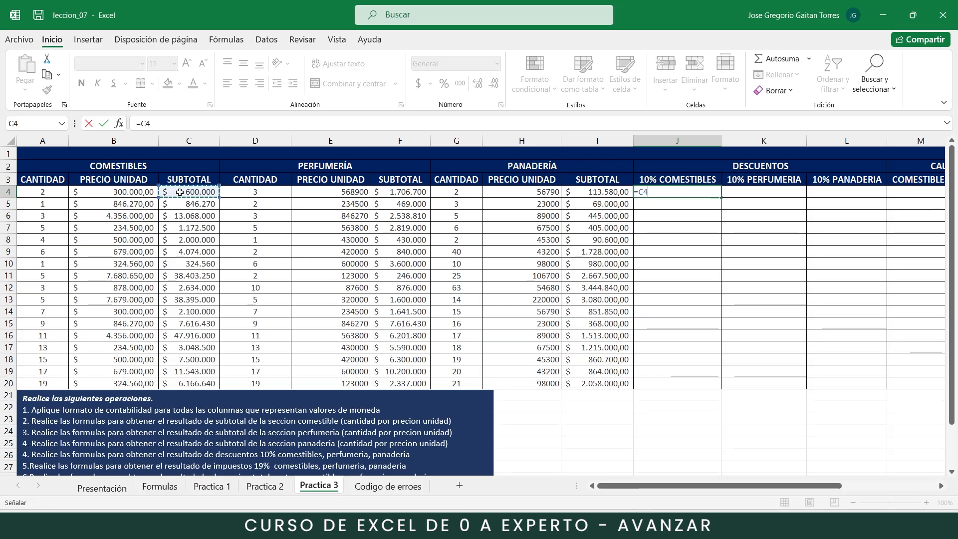
text(*)
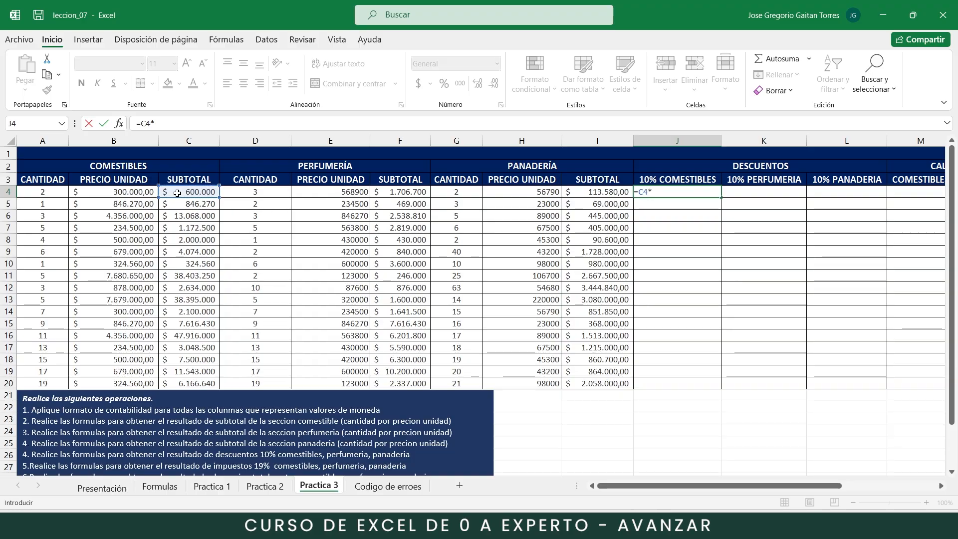
text(10)
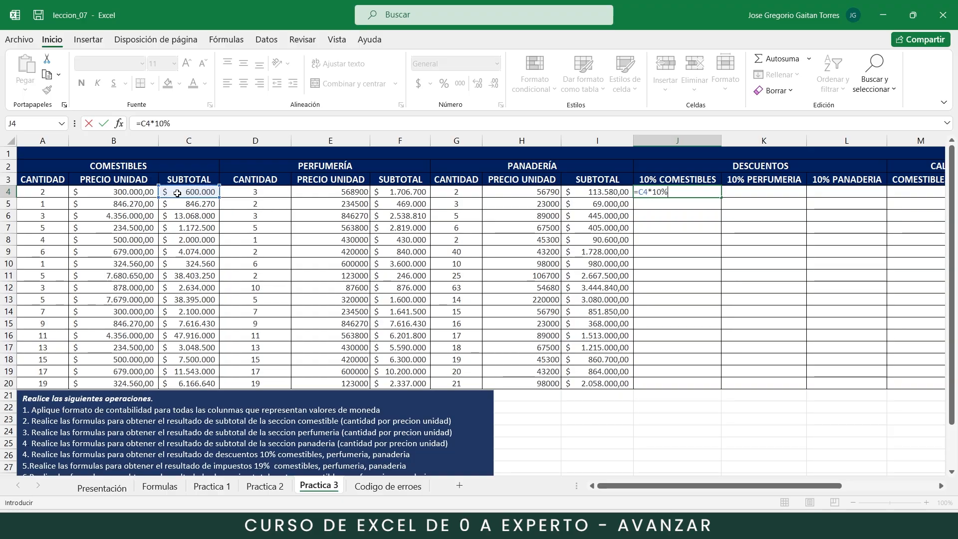
text(%)
key(Return)
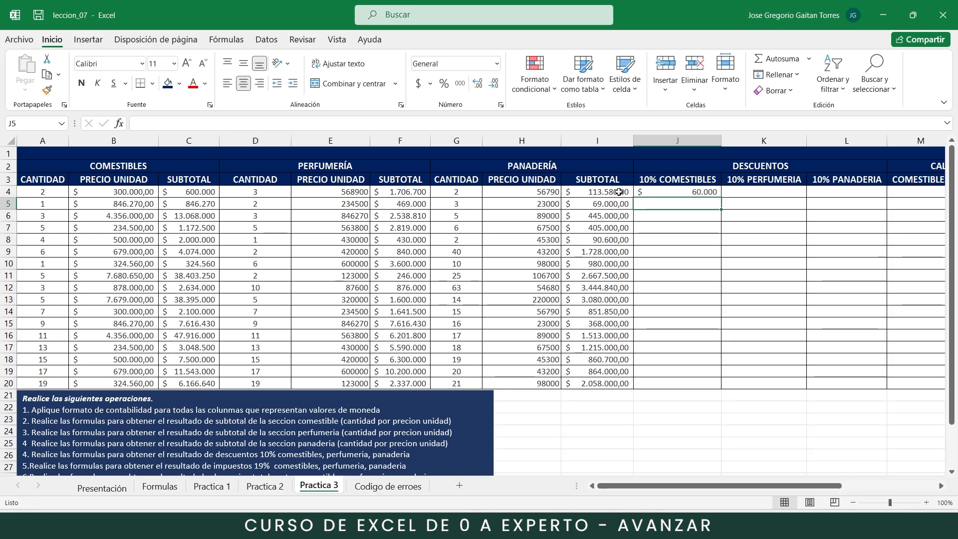
click(713, 194)
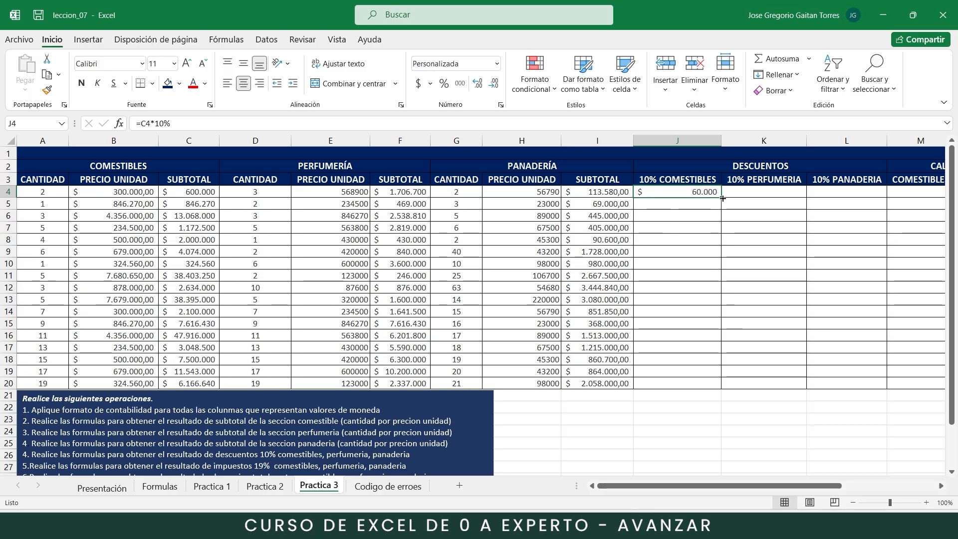
drag(723, 198, 706, 388)
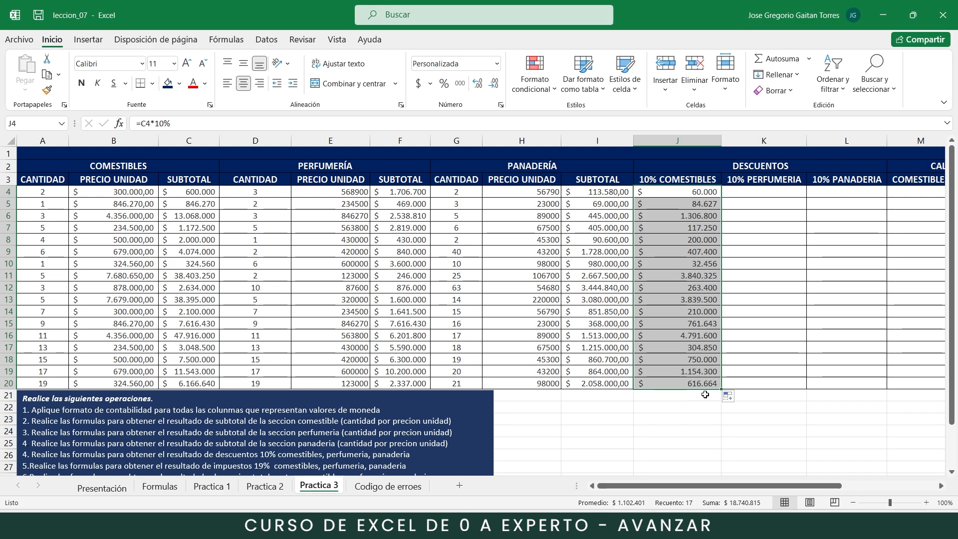
- Calculate the 10% Perfumería discounts by entering =F4*10% in K4 and filling the formula down through K20
click(794, 194)
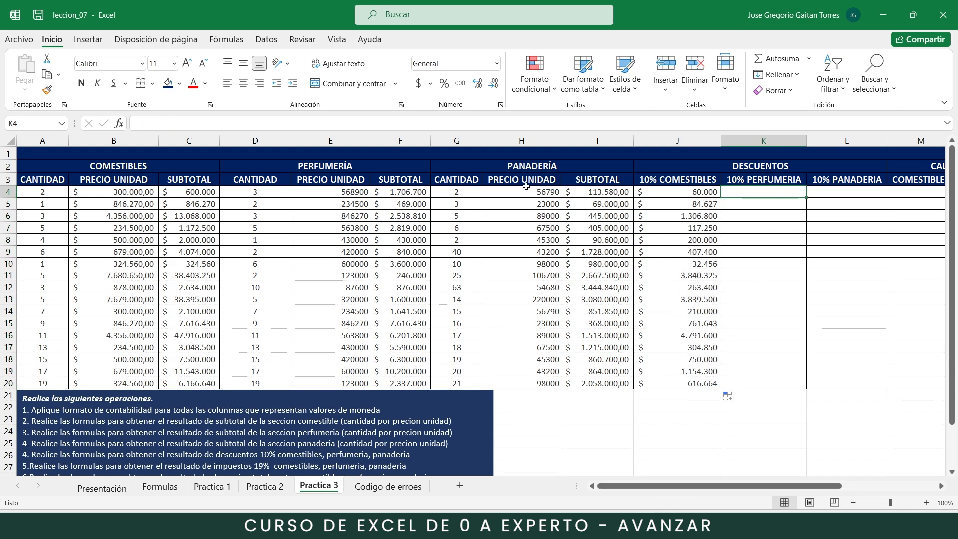
click(343, 197)
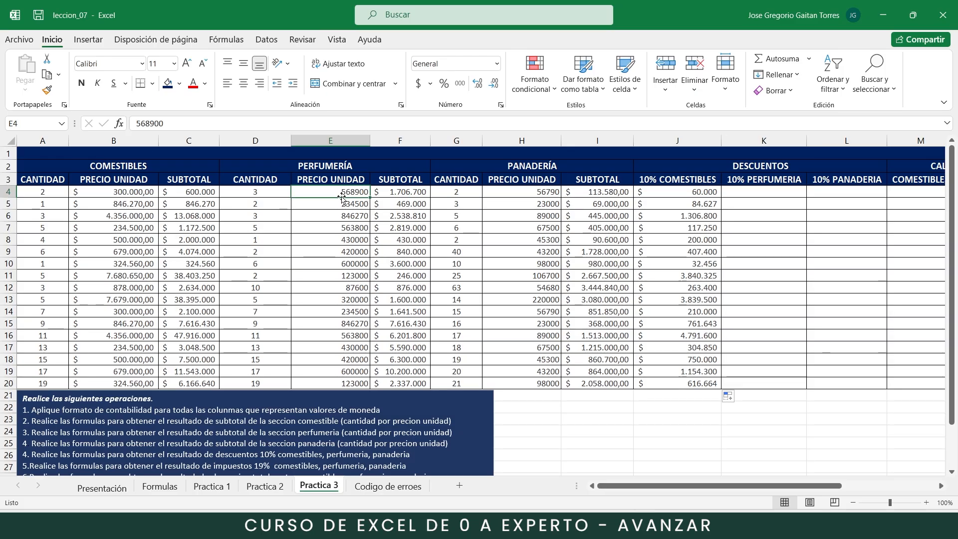
click(798, 192)
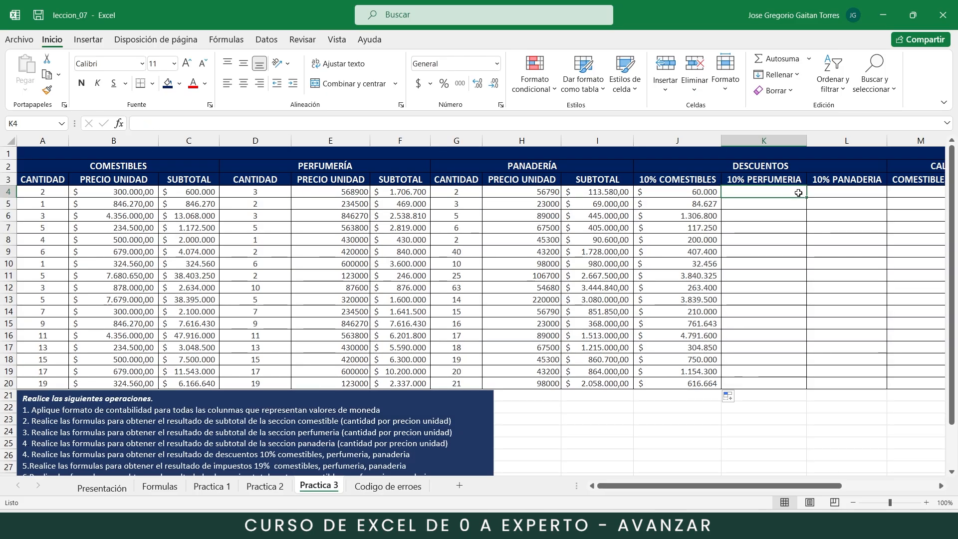
text(=)
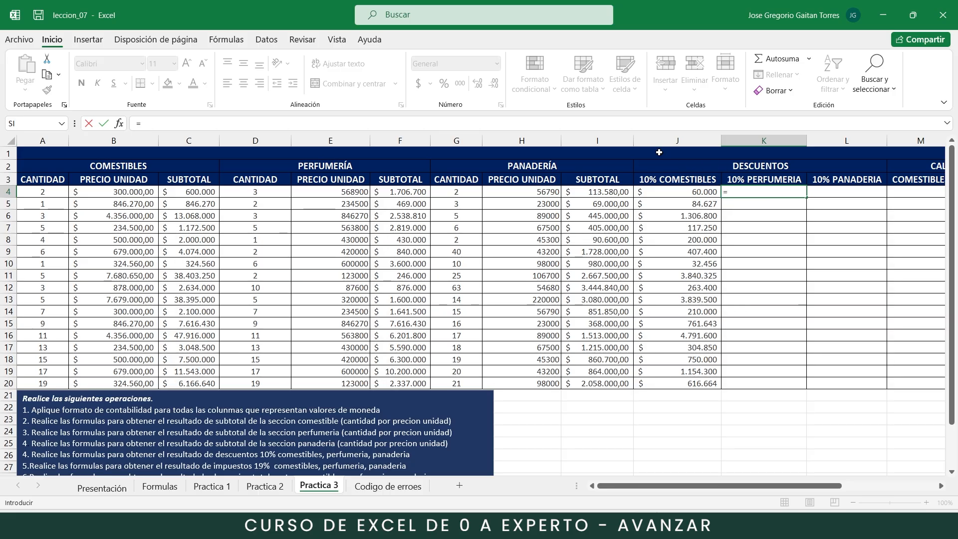
click(394, 195)
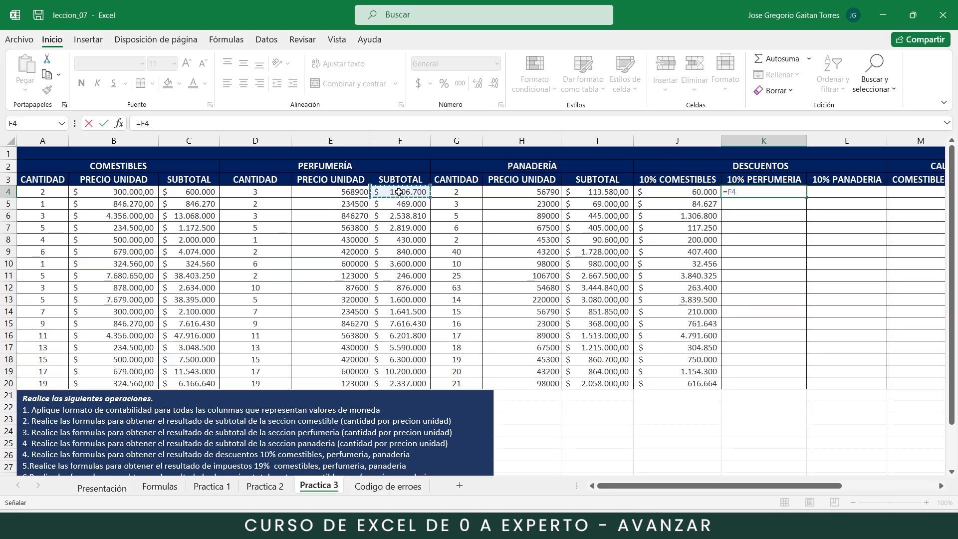
text(*10)
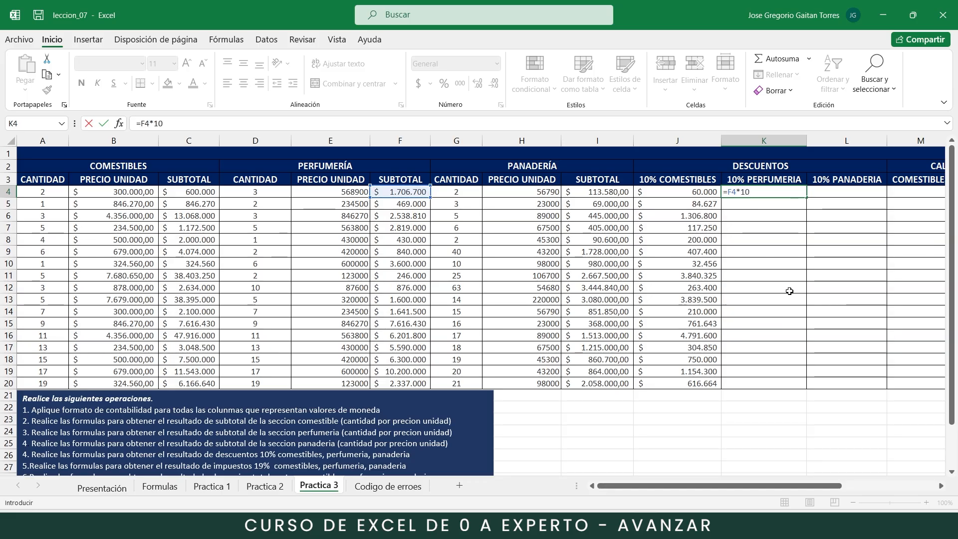
text(%)
key(Return)
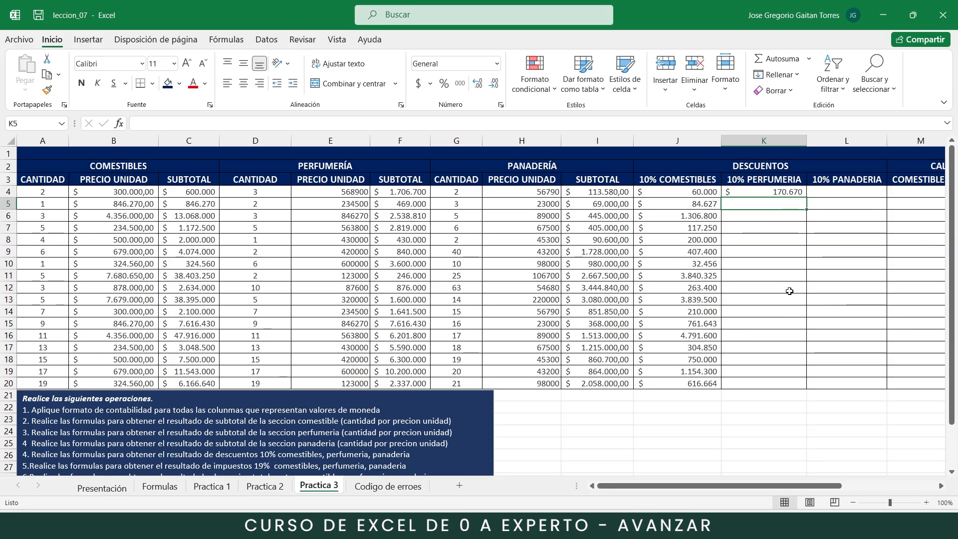
click(802, 192)
drag(810, 488, 867, 488)
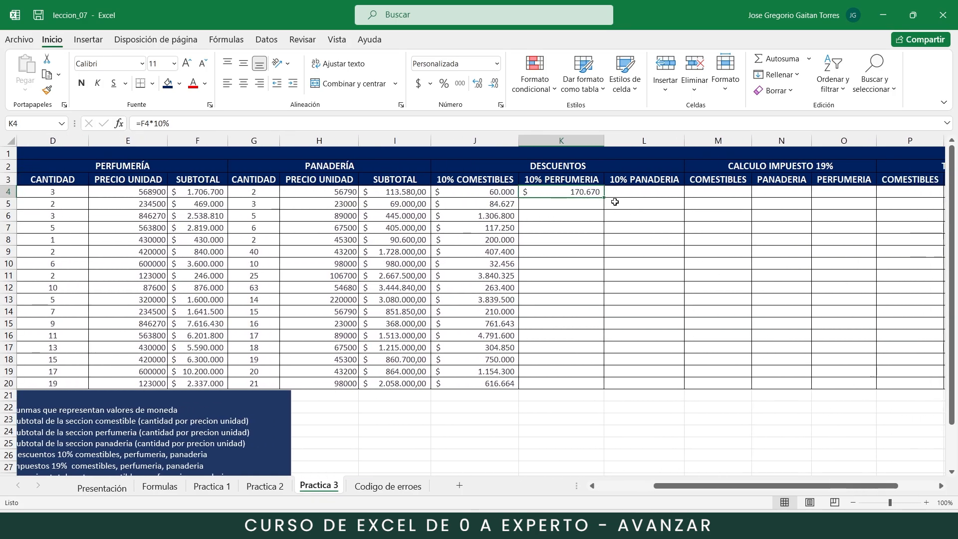
drag(605, 197, 598, 389)
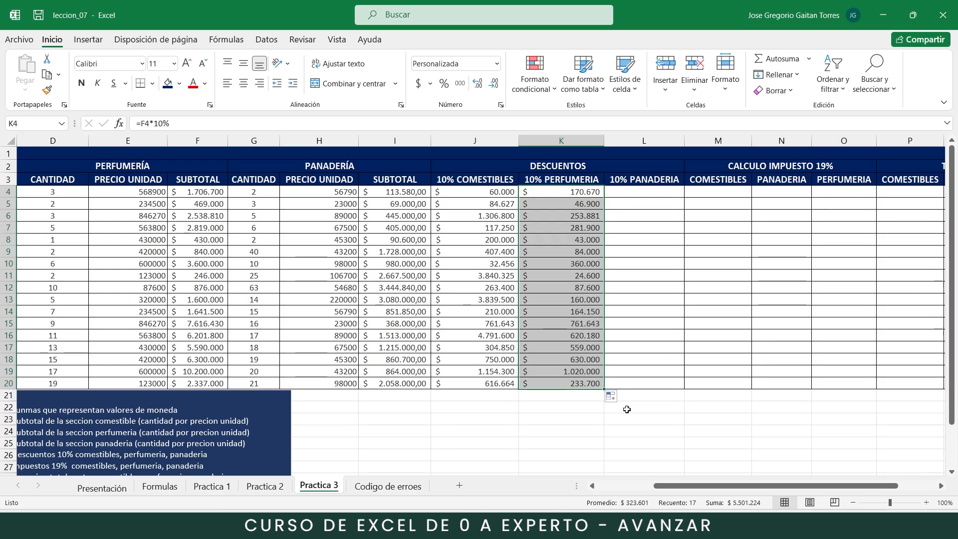
double_click(601, 139)
- Calculate the 10% Panadería discounts by entering =I4*10% in L4 and filling the formula down through L20
click(654, 191)
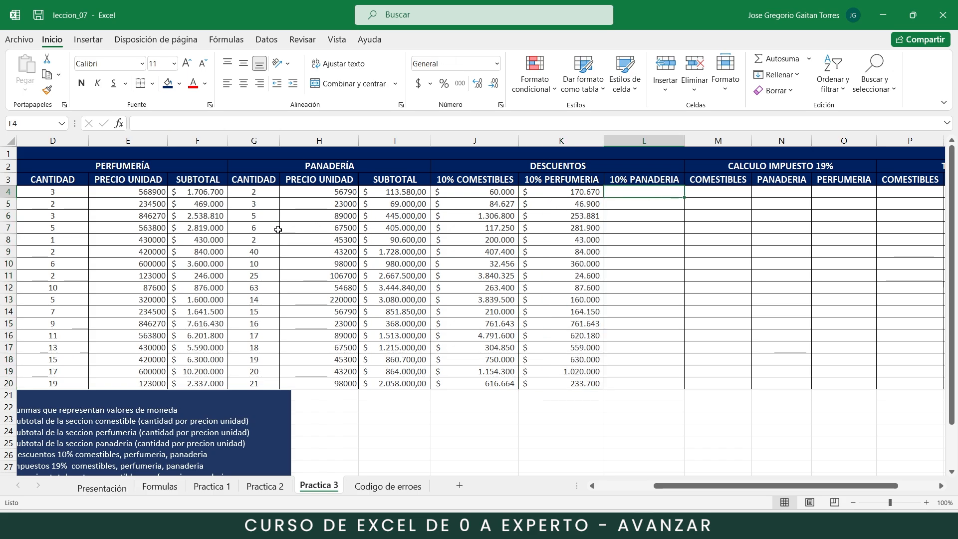
click(411, 191)
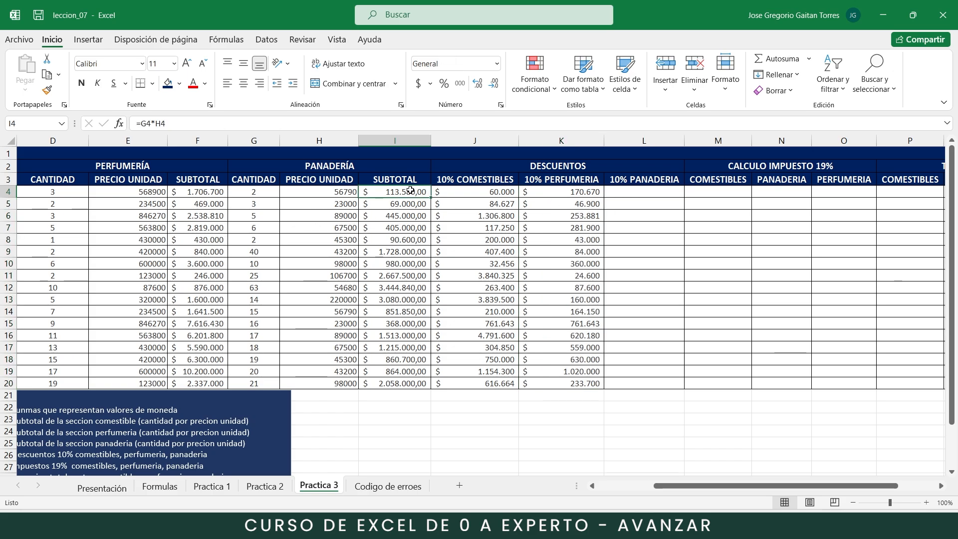
click(665, 191)
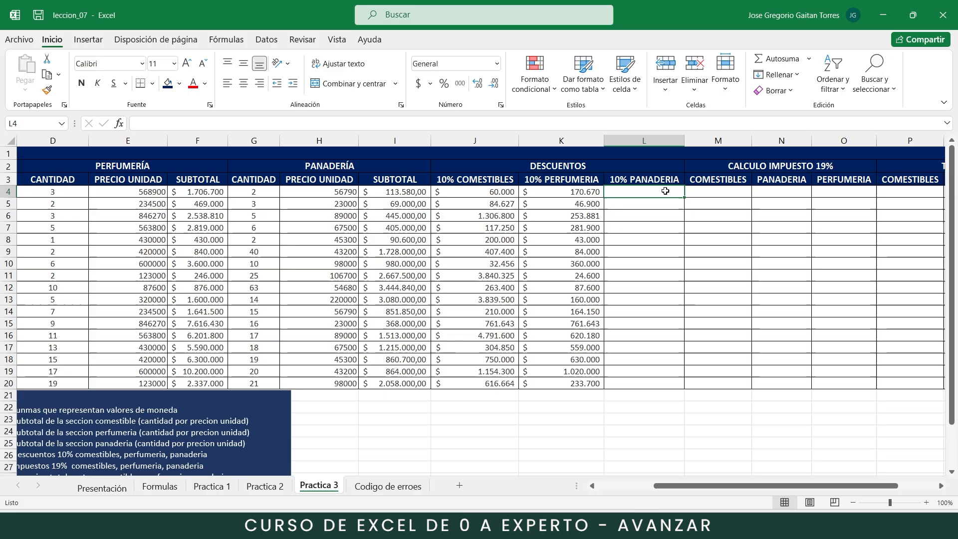
text(=)
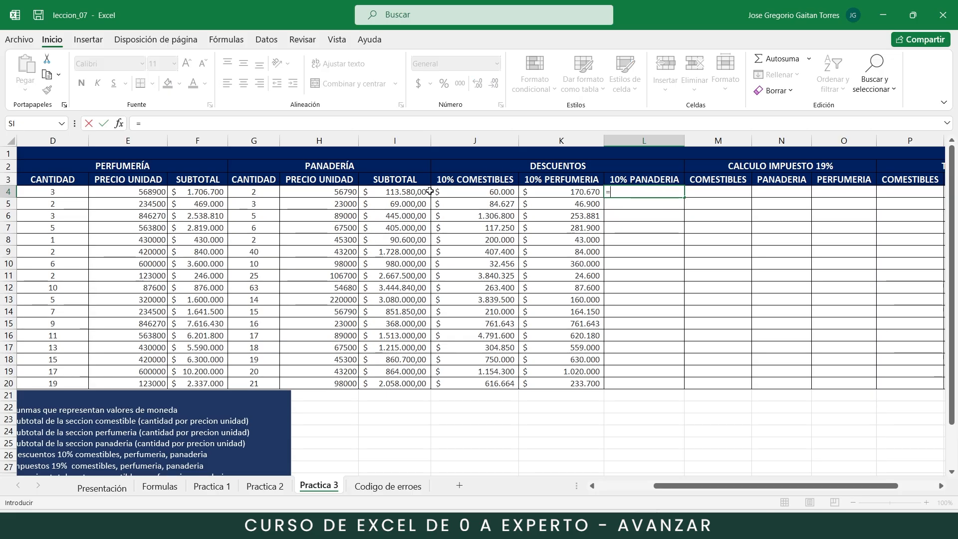
click(394, 193)
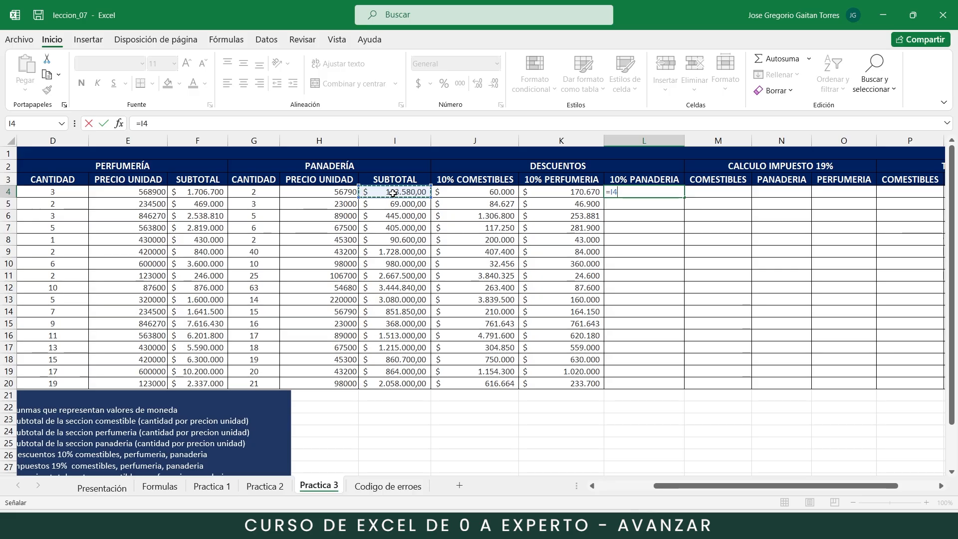
text(*)
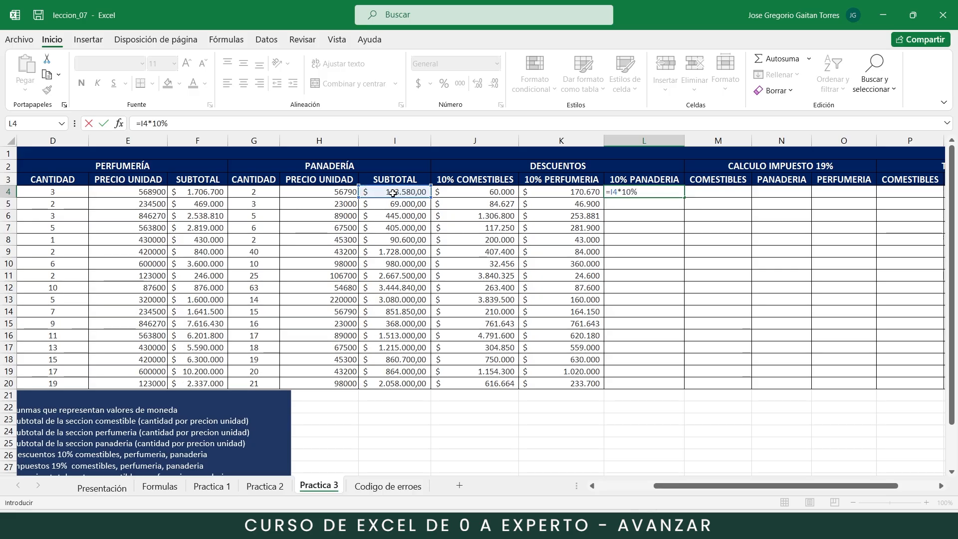
key(Return)
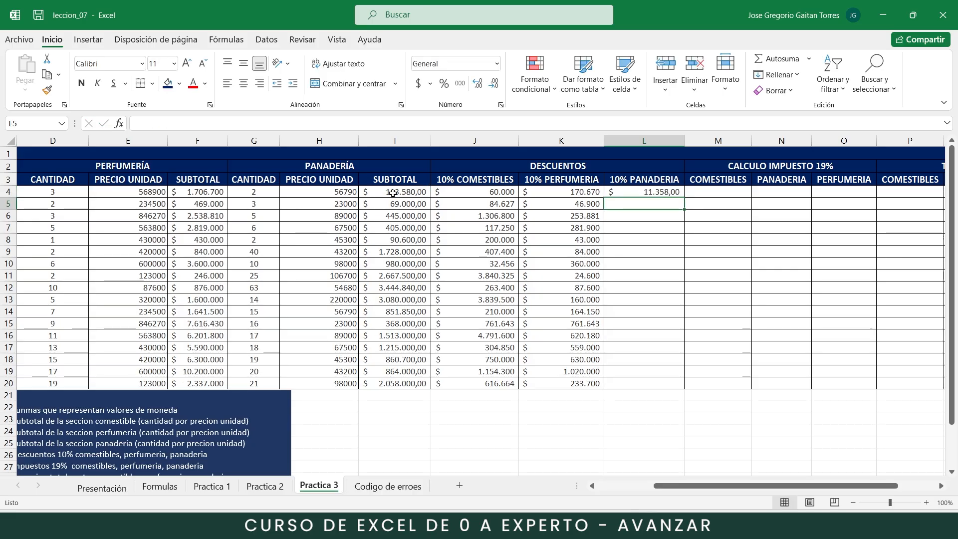
click(661, 194)
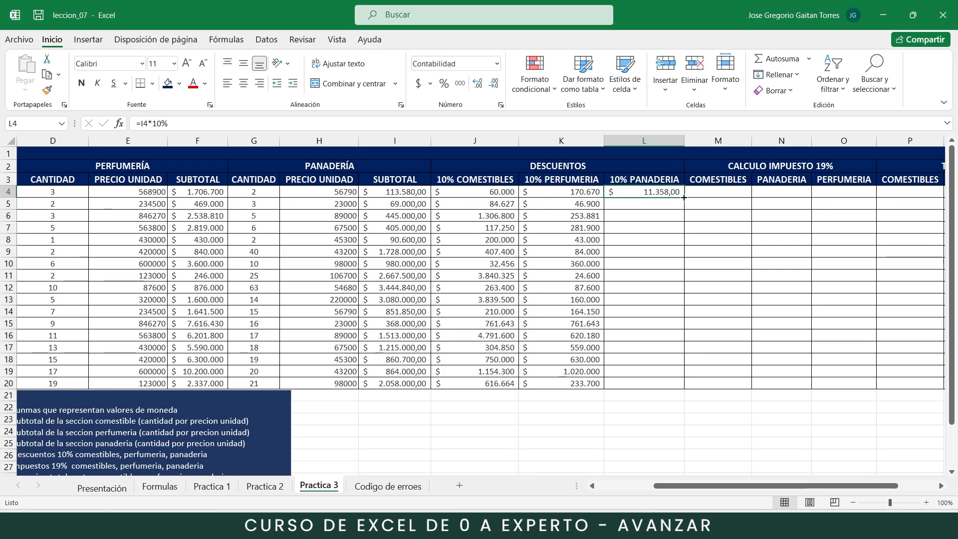
double_click(684, 198)
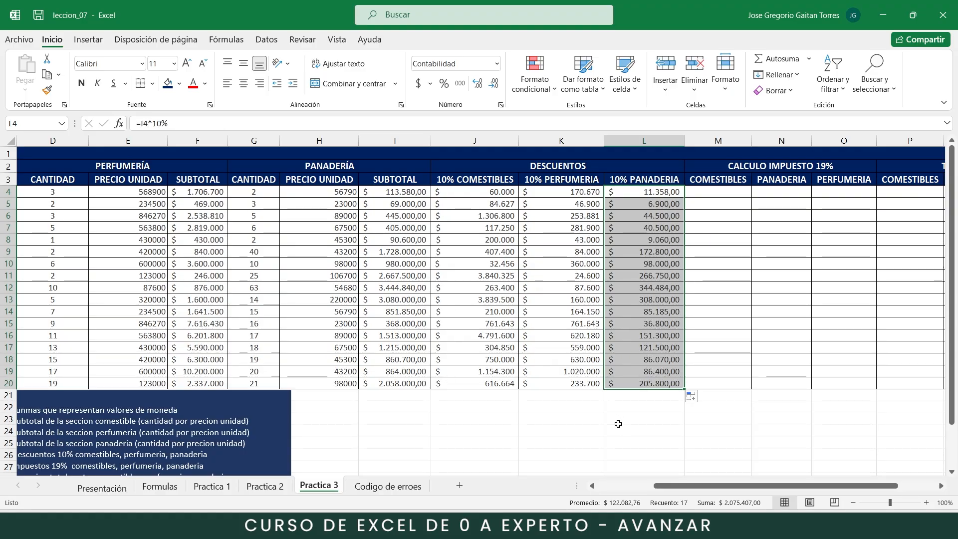
- Calculate the first row's 19% Comestibles tax by entering =C4*19% in M4
drag(669, 487, 722, 497)
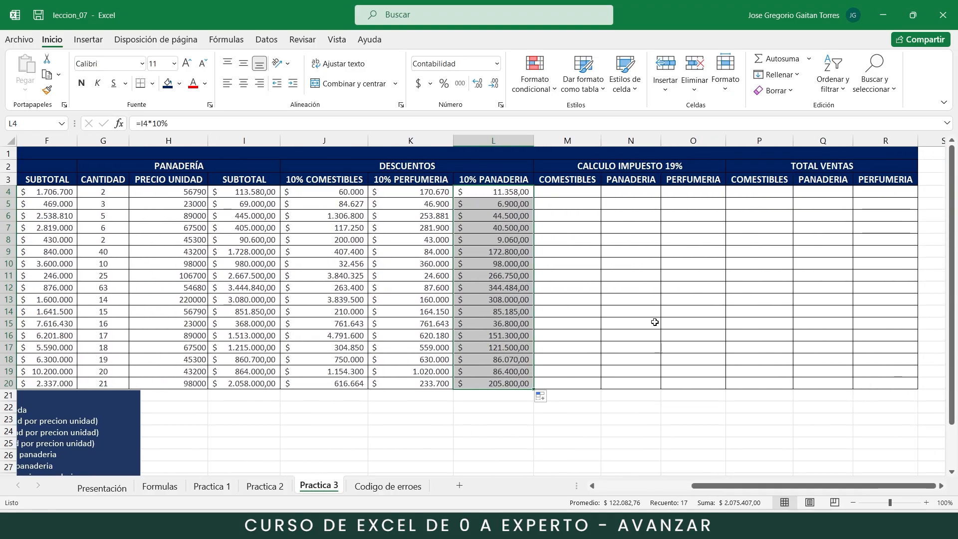
click(588, 182)
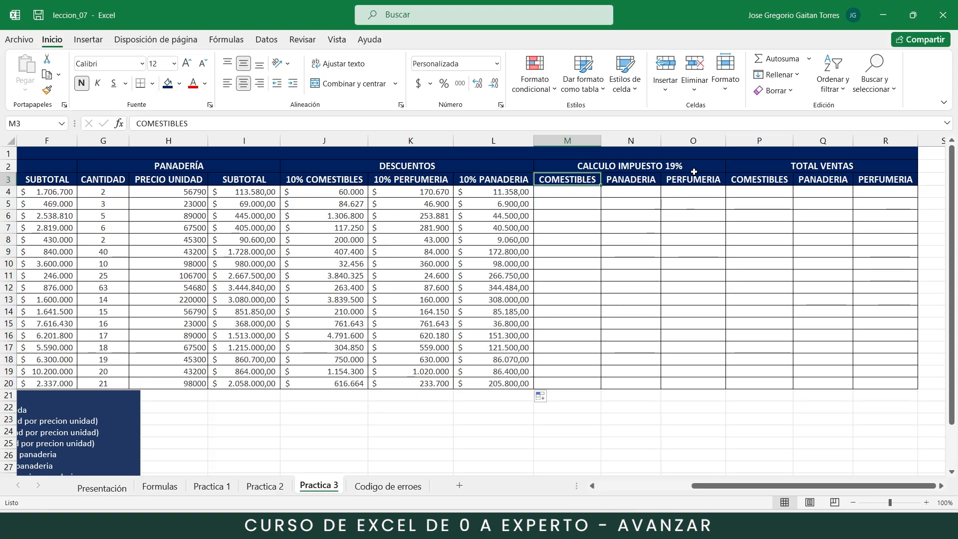
click(652, 182)
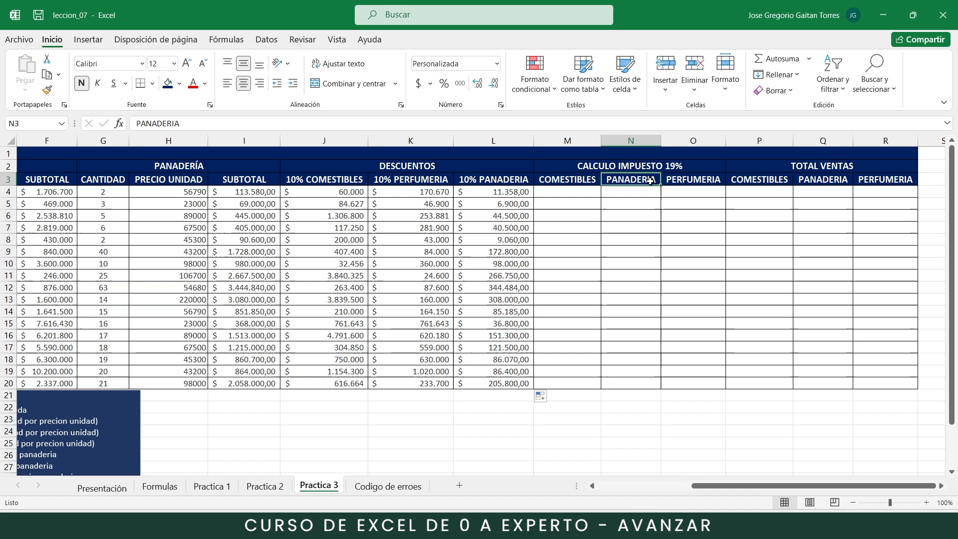
click(701, 183)
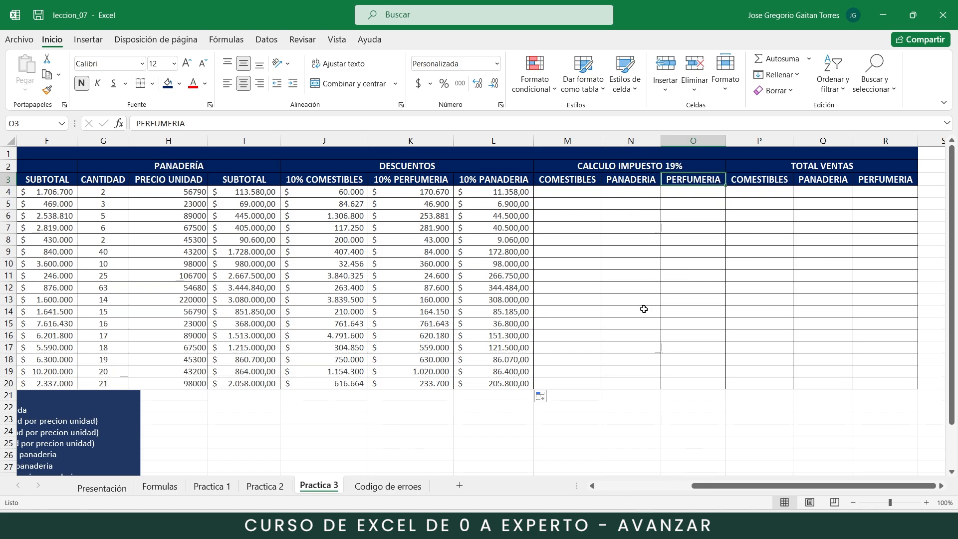
click(577, 198)
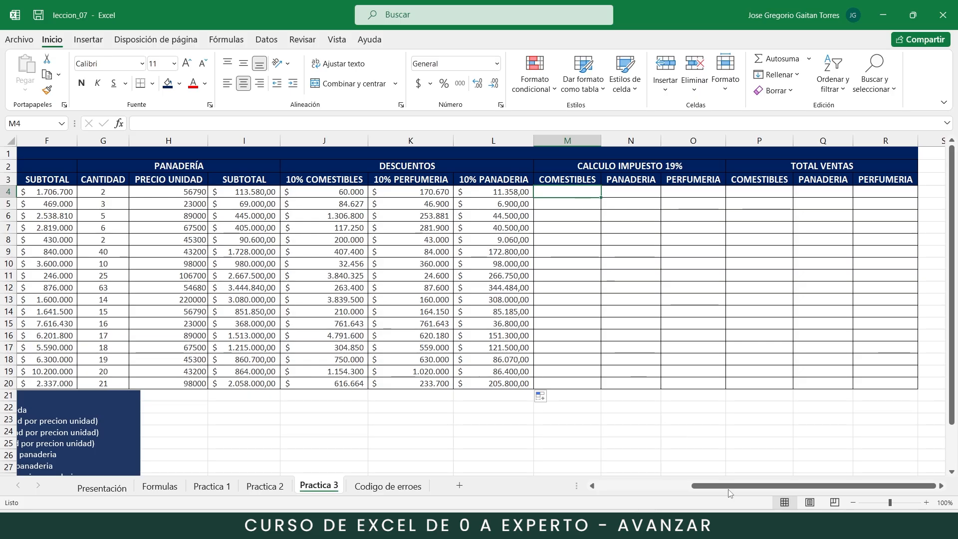
drag(728, 488, 720, 482)
text(=)
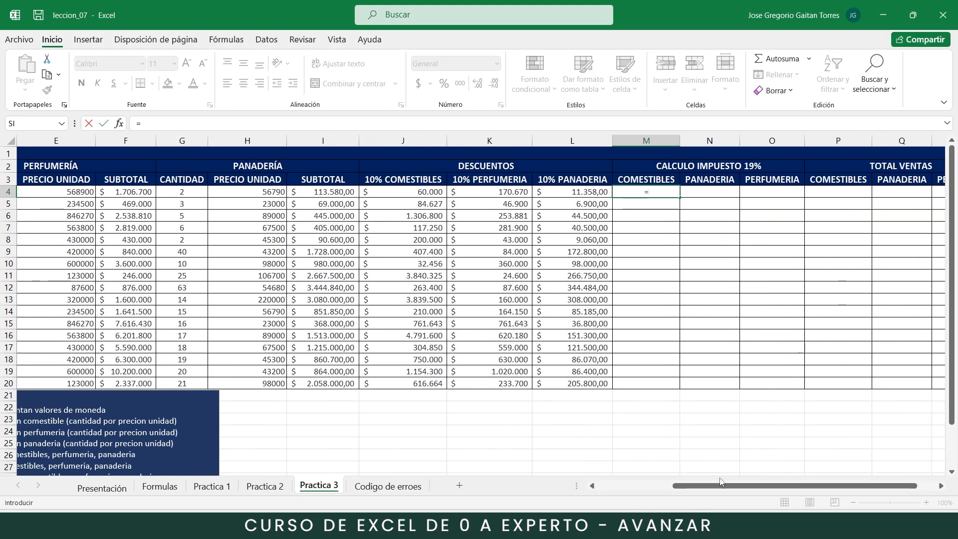
drag(720, 482, 621, 487)
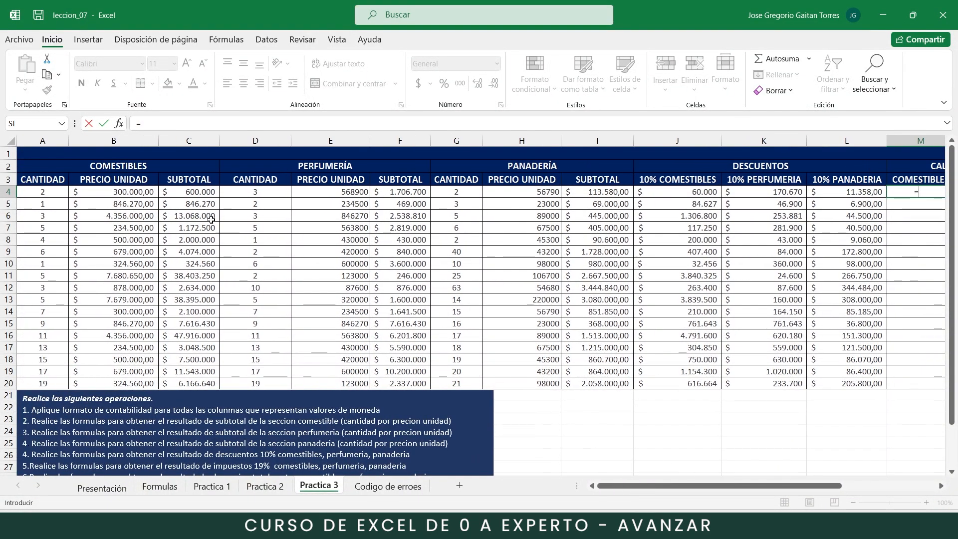
click(201, 192)
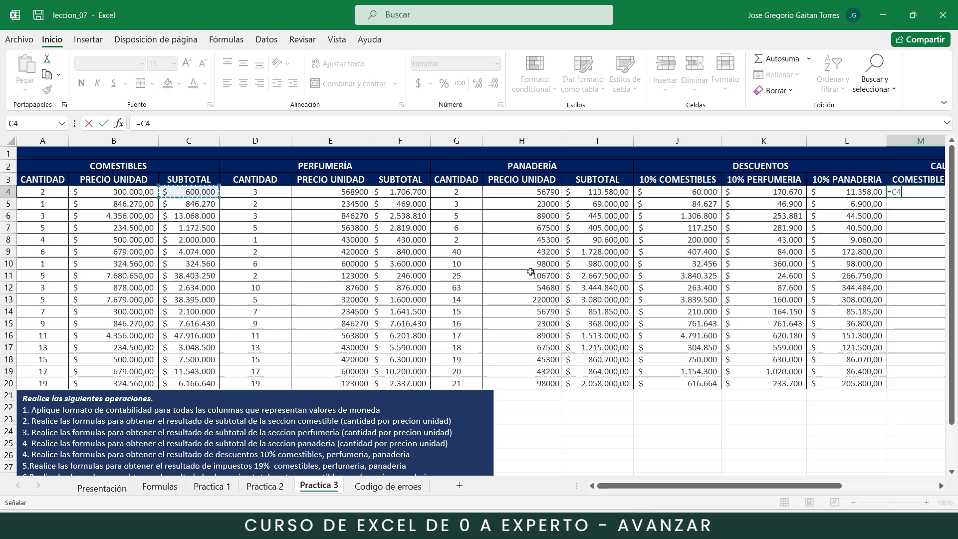
text(*)
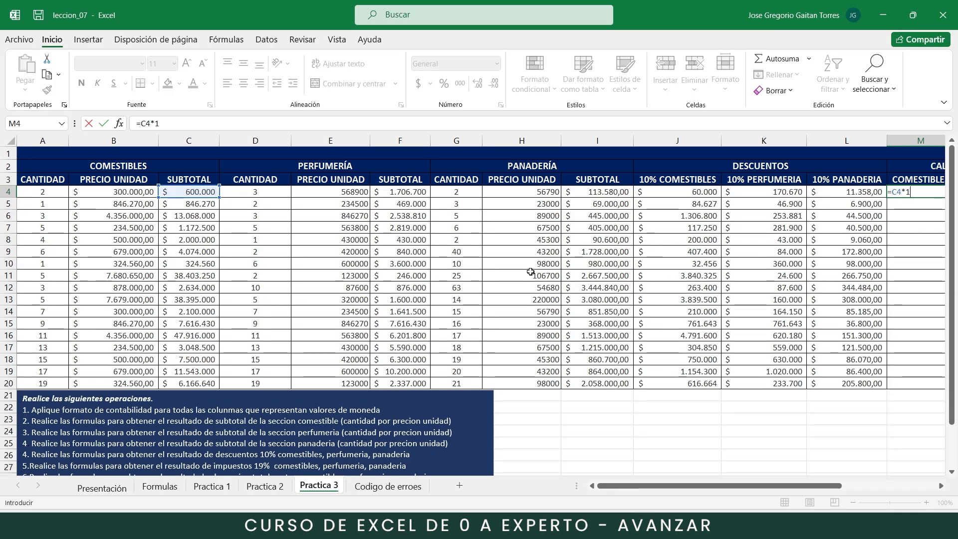
text(19)
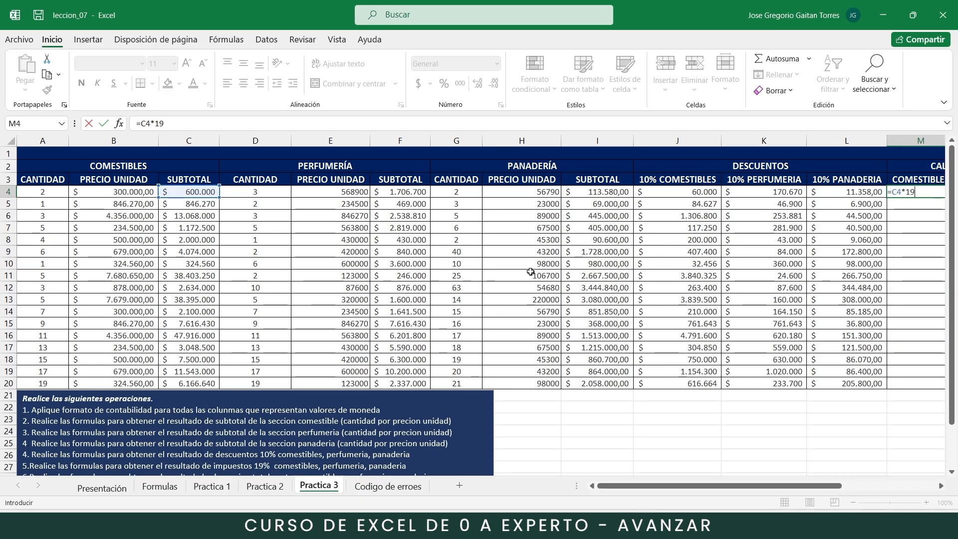
text(%)
key(Return)
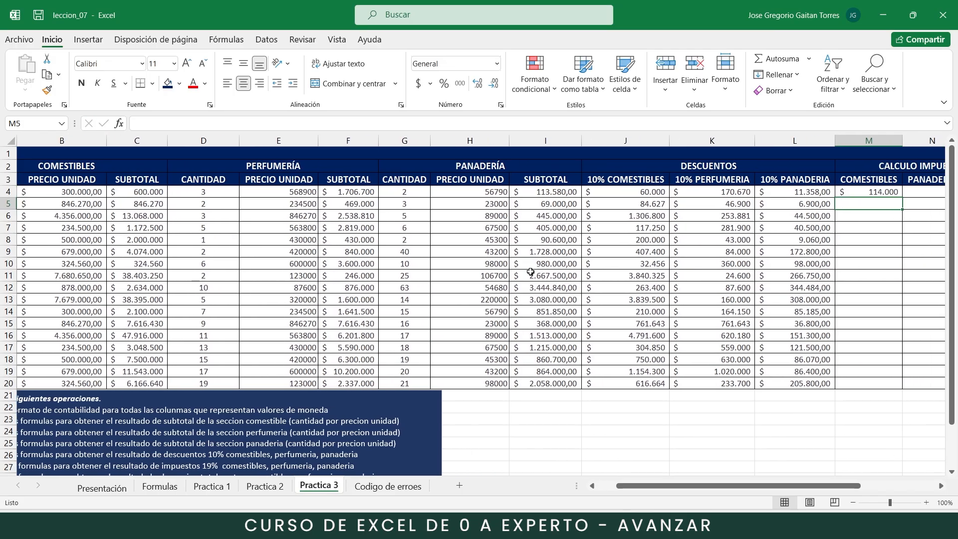
- Fill the 19% Comestibles tax formula from M4 down through M20
scroll(712, 421, right, 2)
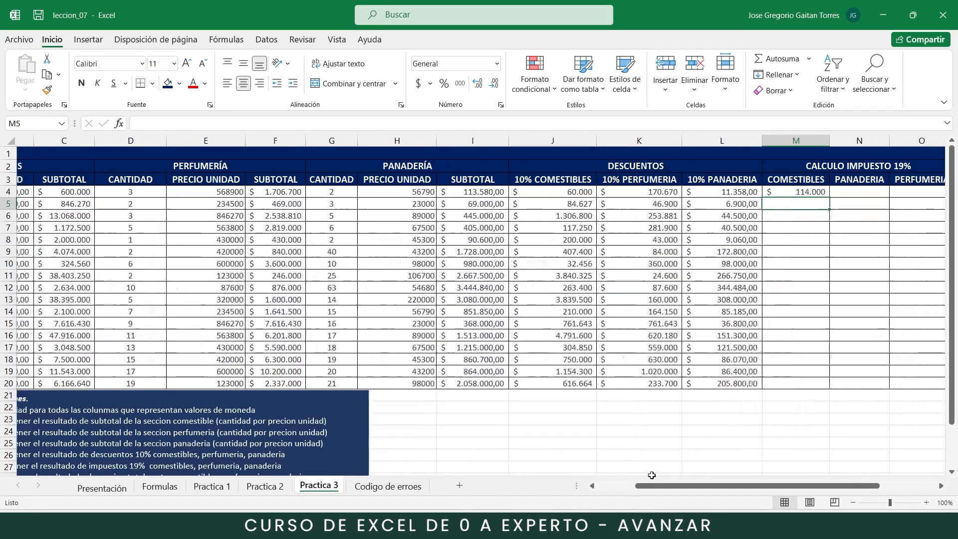
click(804, 193)
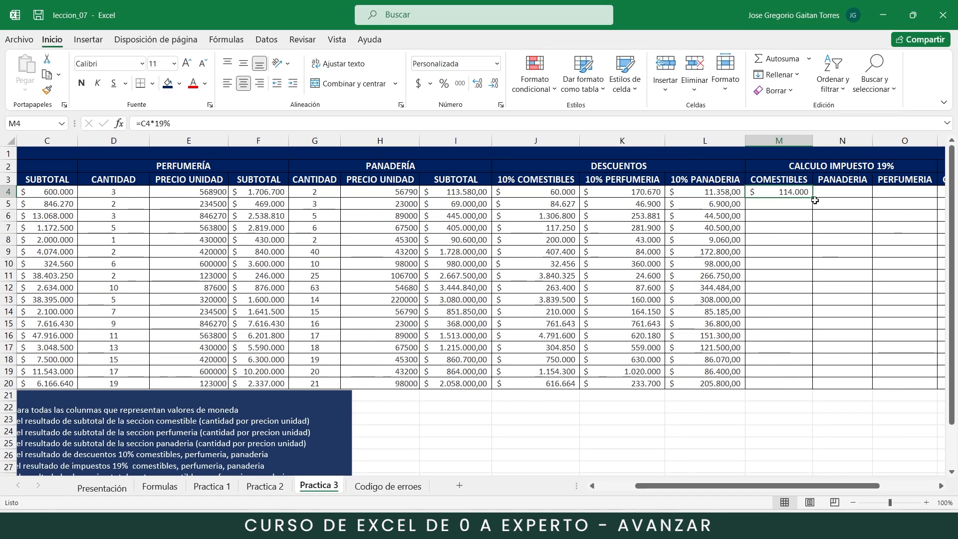
drag(813, 200, 808, 388)
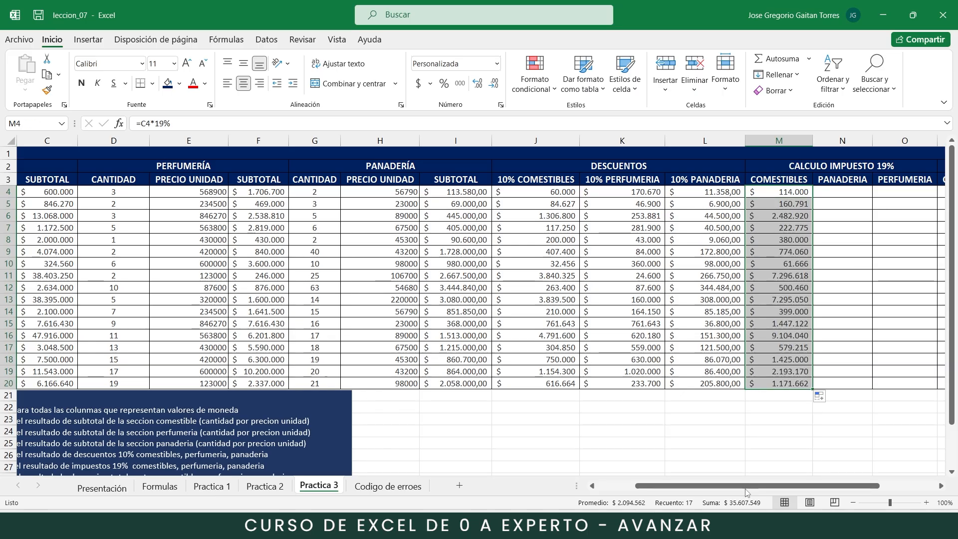
- Select N4, the first cell of the Panadería column in the 19% tax section
drag(762, 487, 785, 487)
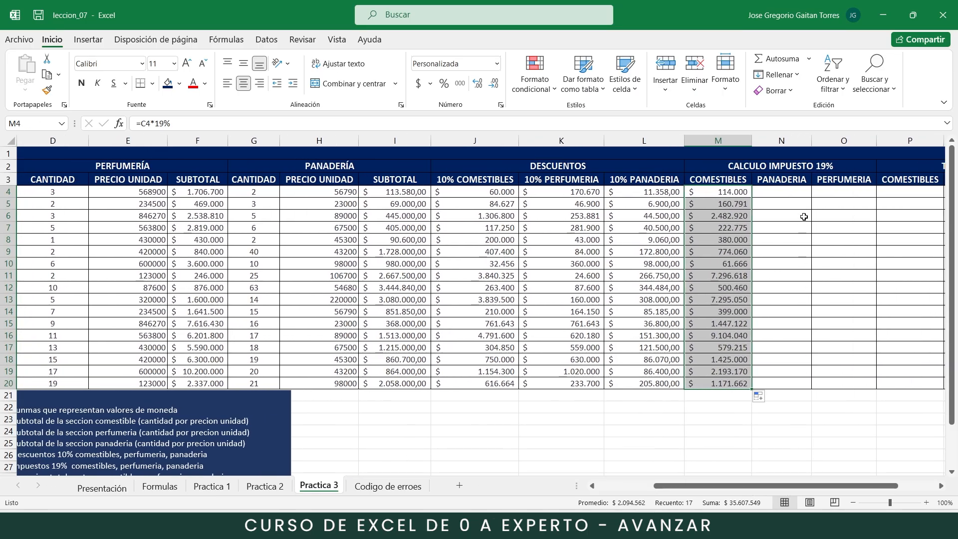
click(793, 193)
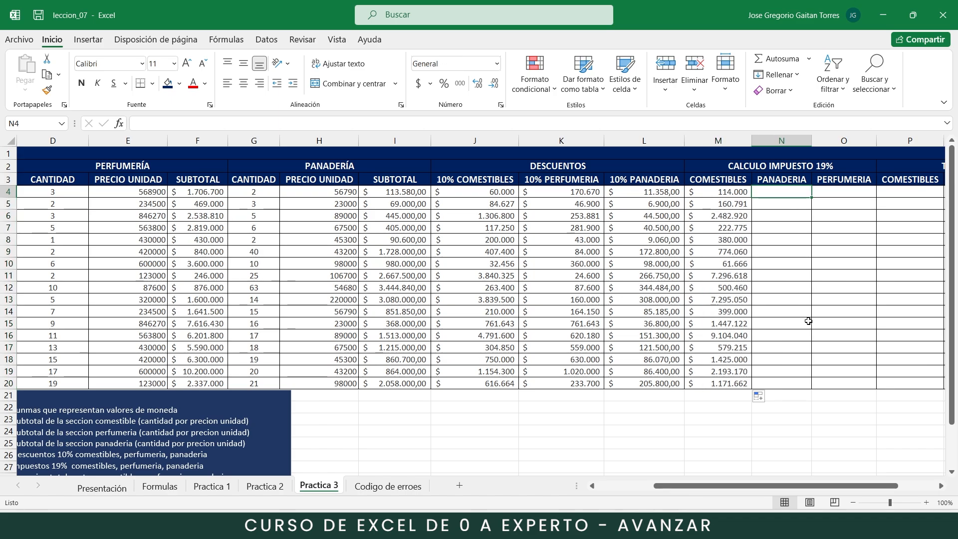
- Calculate the 19% Panadería tax in N4 with =I4*19% and fill the formula down to N20
text(=)
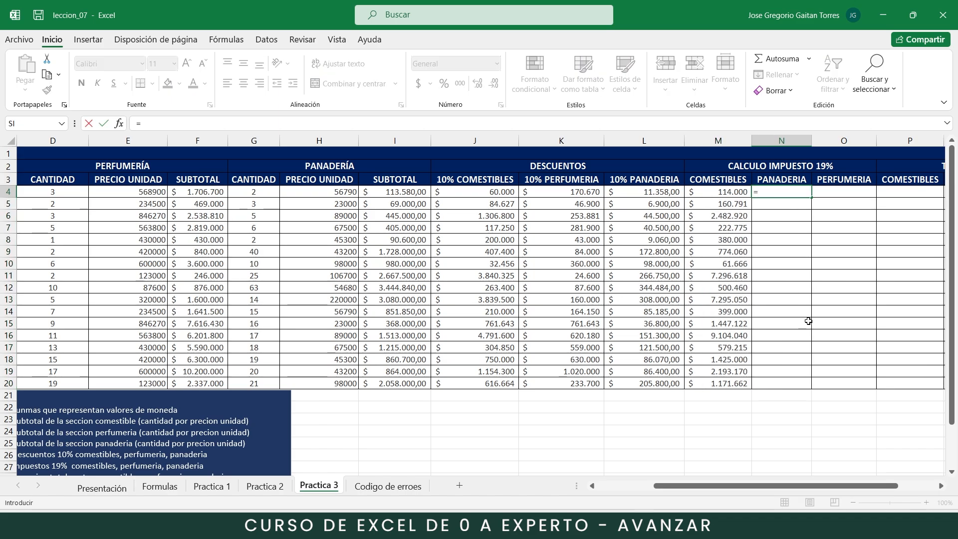
click(388, 193)
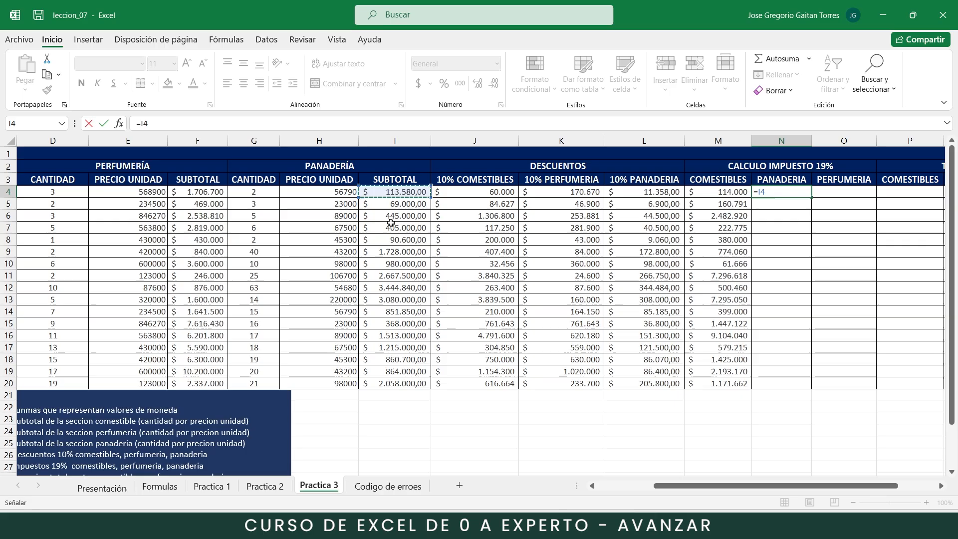
text(*19%)
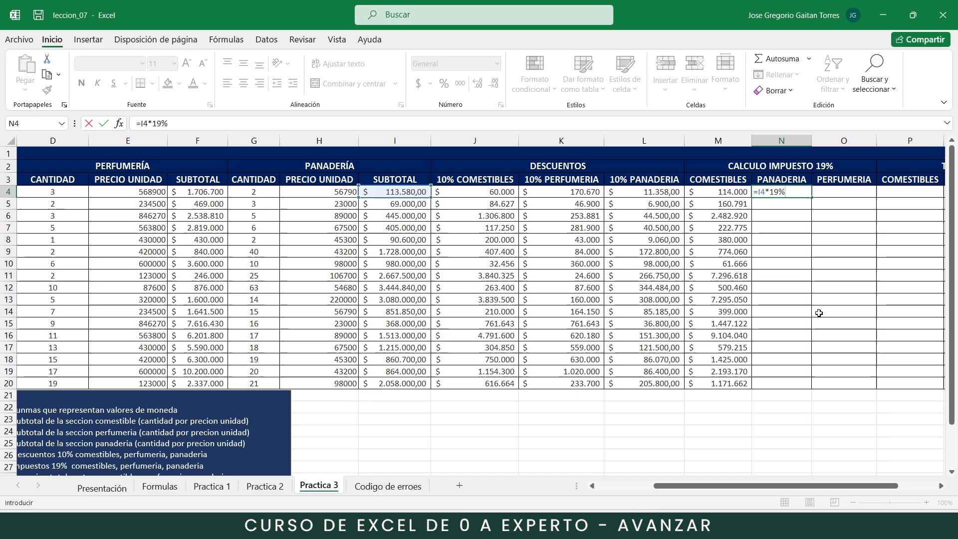
key(Return)
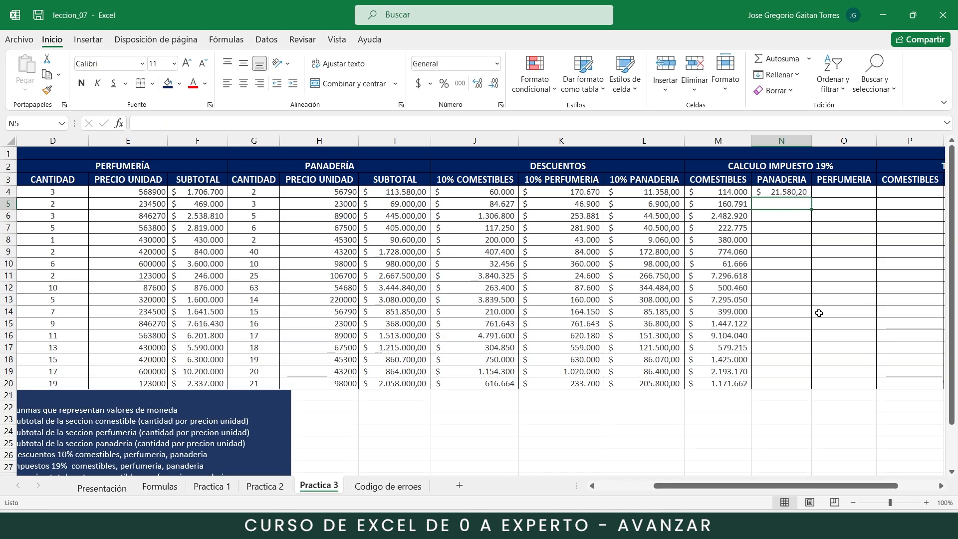
click(801, 194)
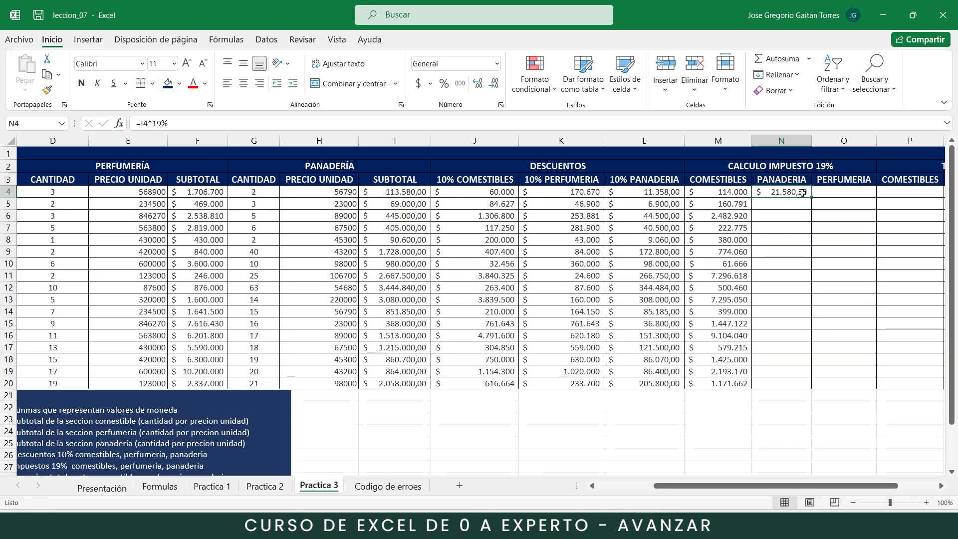
drag(813, 198, 790, 394)
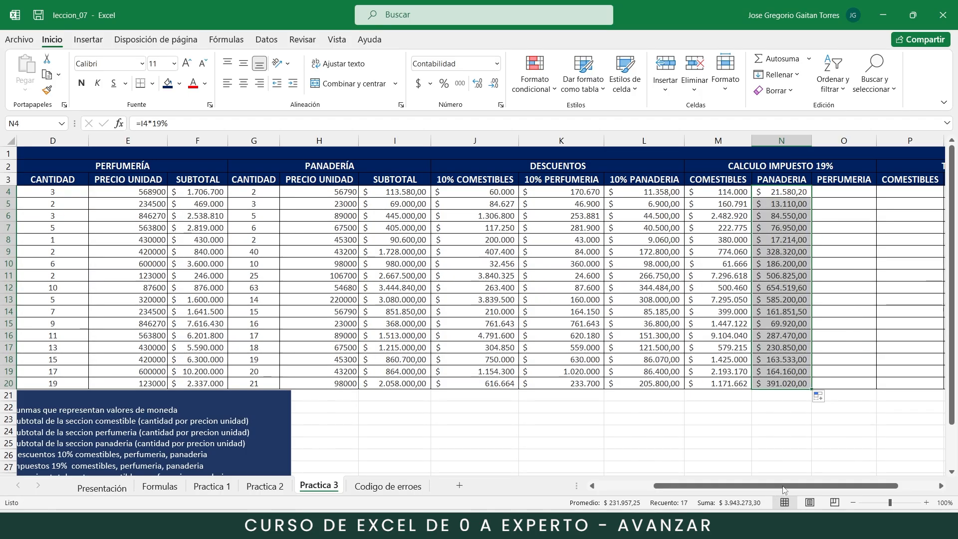
- Calculate the 19% Perfumería tax in O4 with =F4*19% and fill the formula down to O20
scroll(815, 486, right, 2)
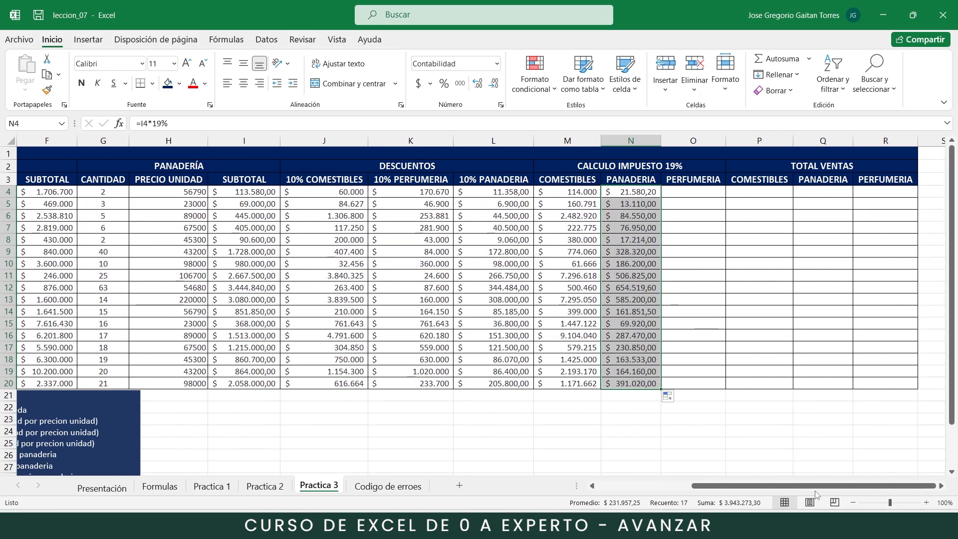
click(702, 190)
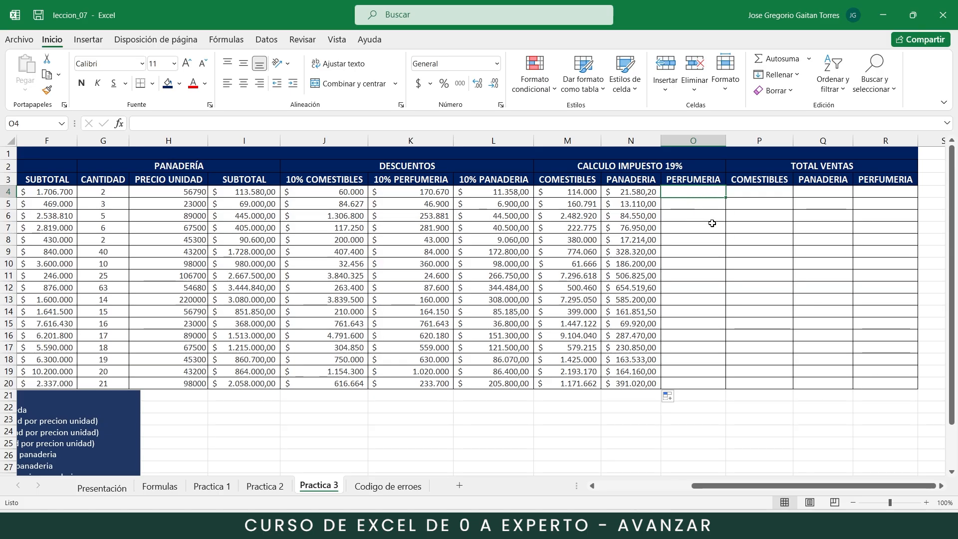
text(=)
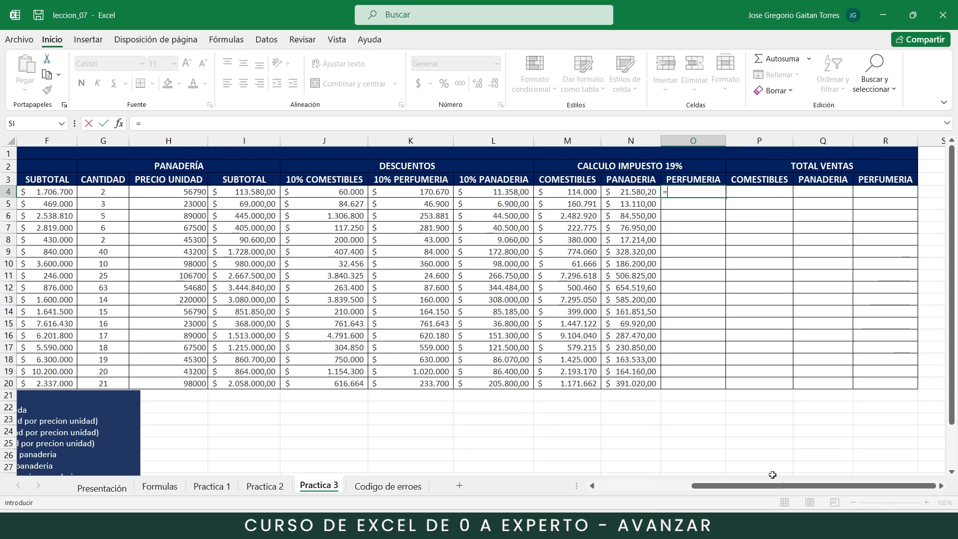
drag(718, 488, 701, 489)
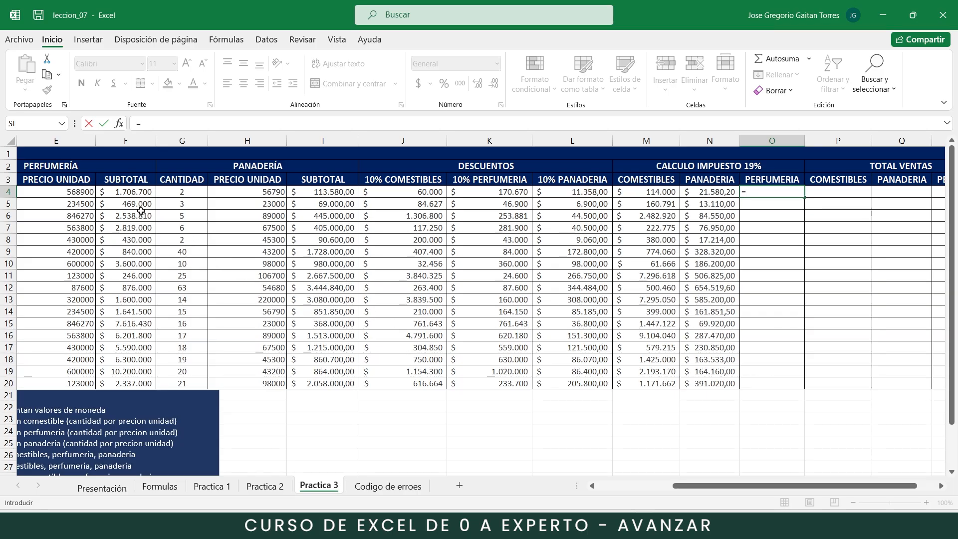
click(134, 194)
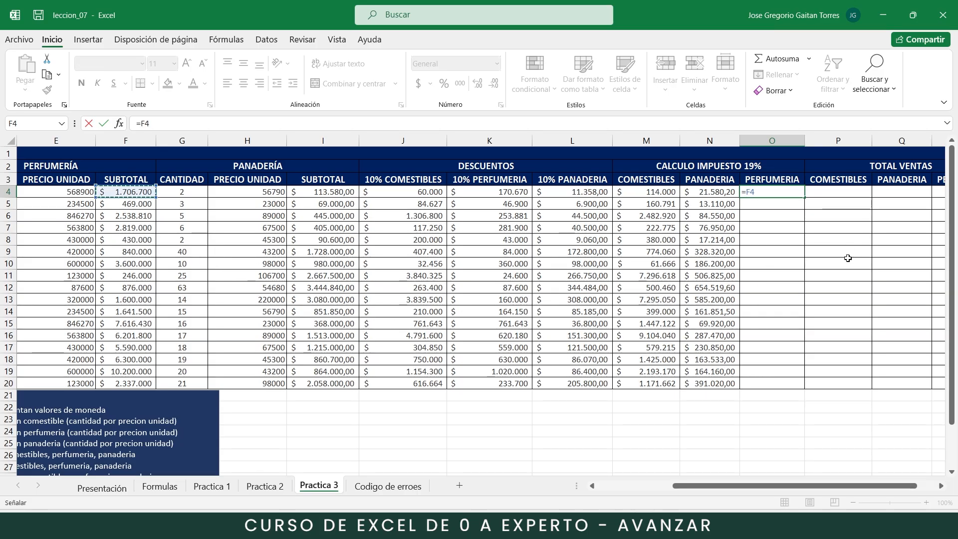
text(*)
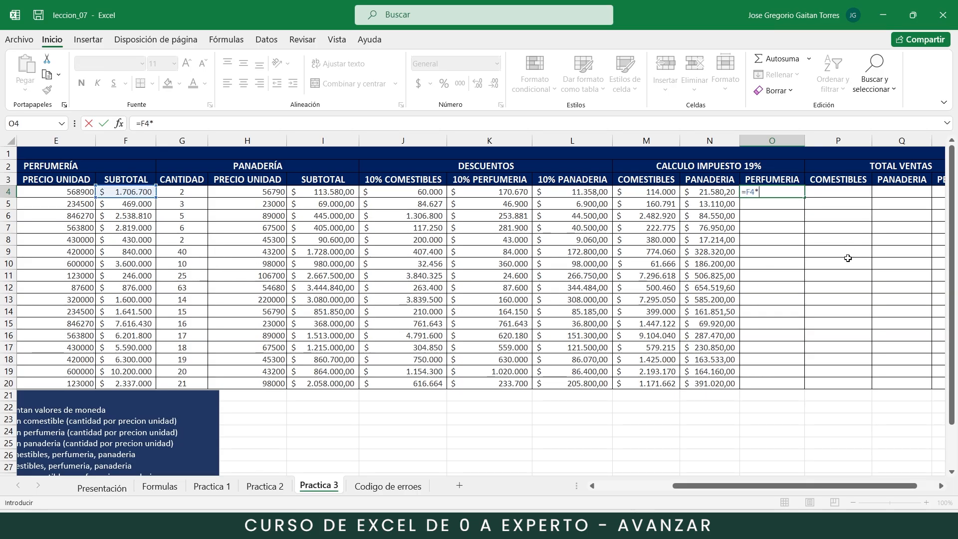
text(19)
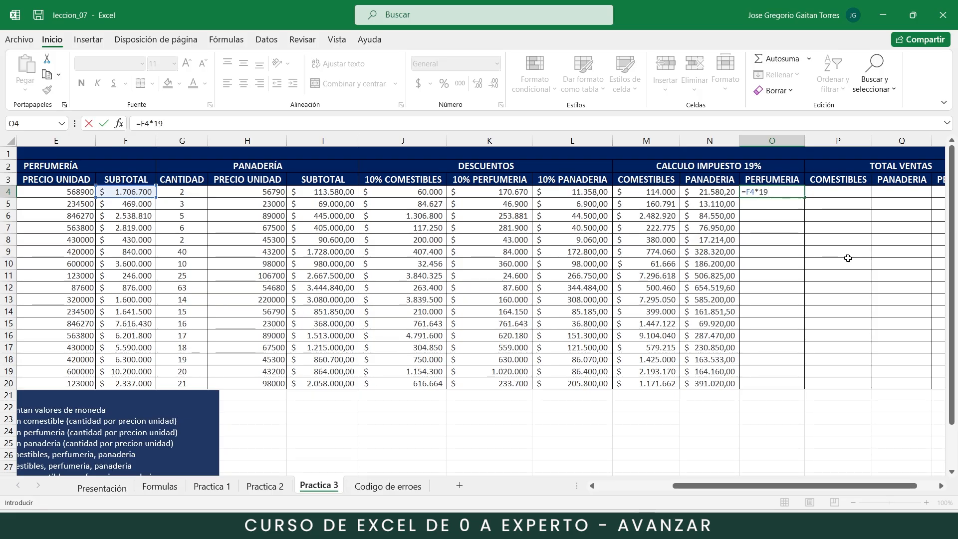
key(Return)
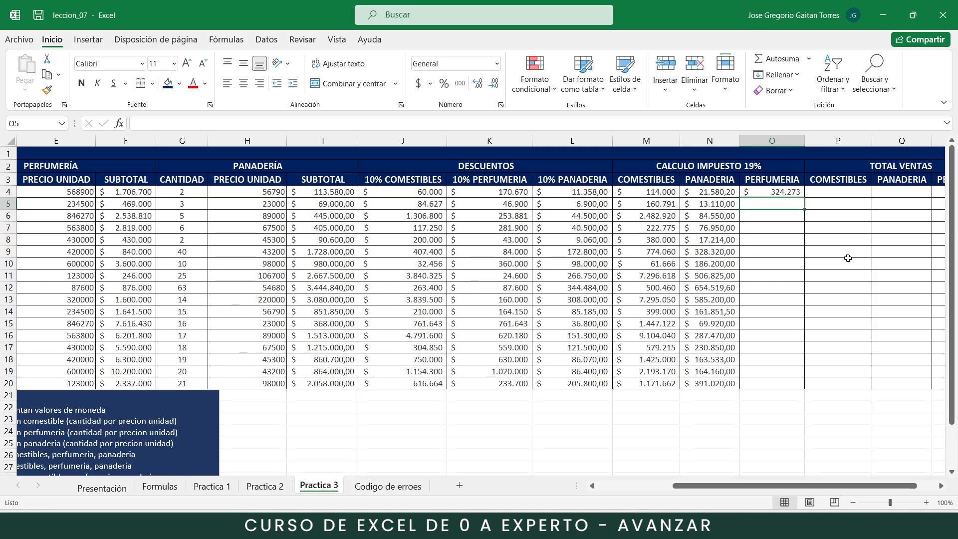
click(801, 193)
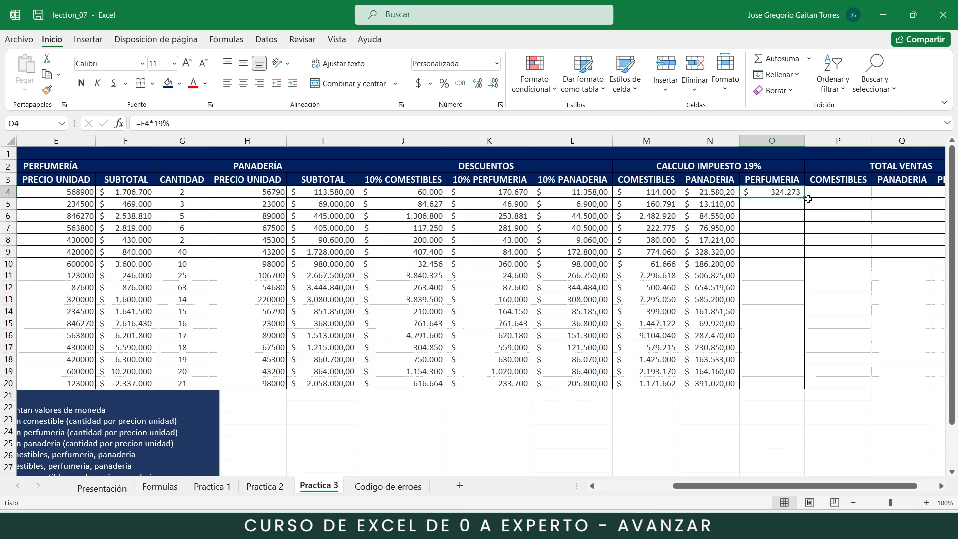
drag(803, 198, 787, 391)
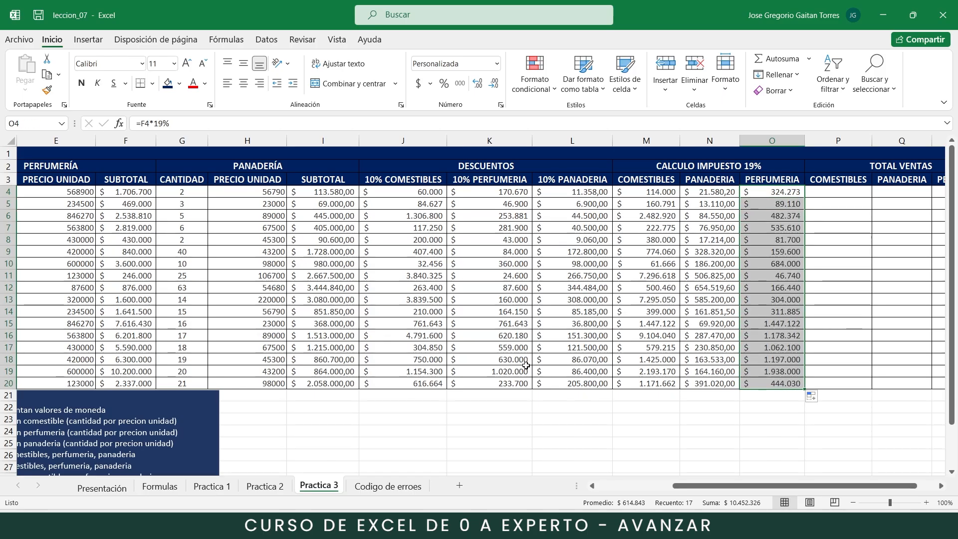
drag(693, 490, 775, 473)
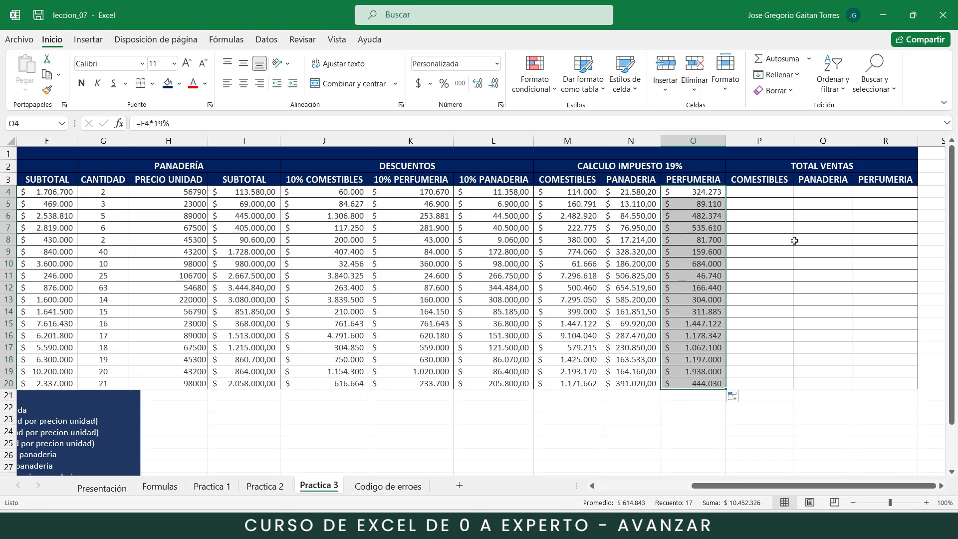
click(757, 192)
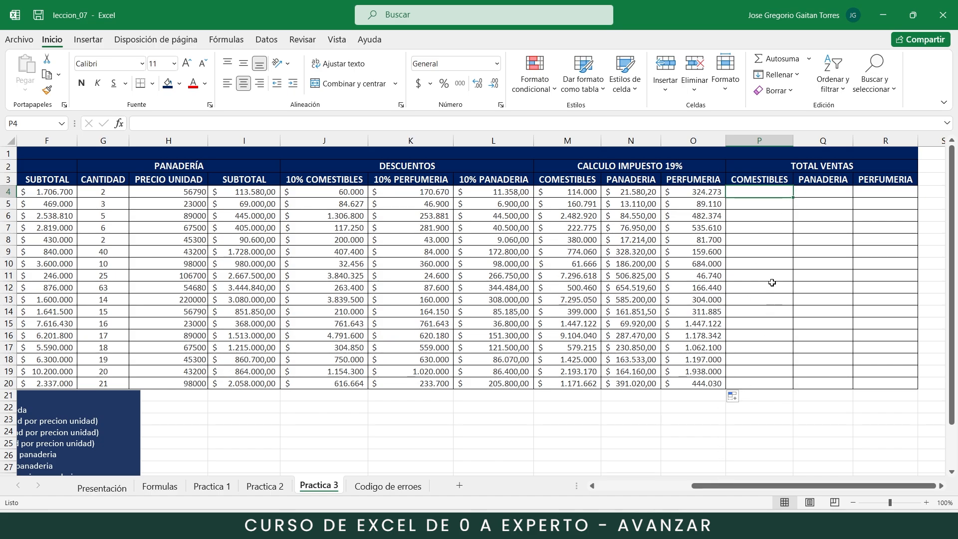
drag(701, 490, 739, 488)
click(185, 193)
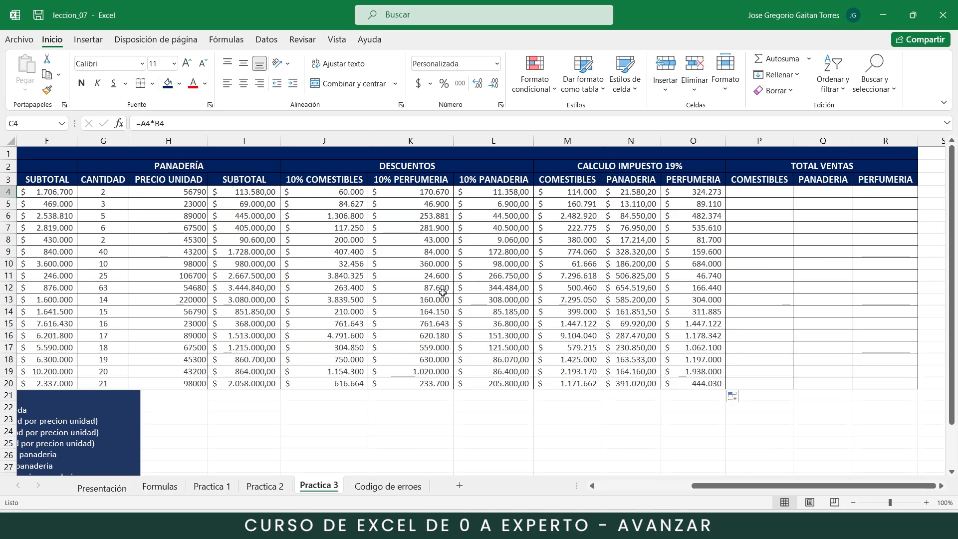
click(705, 193)
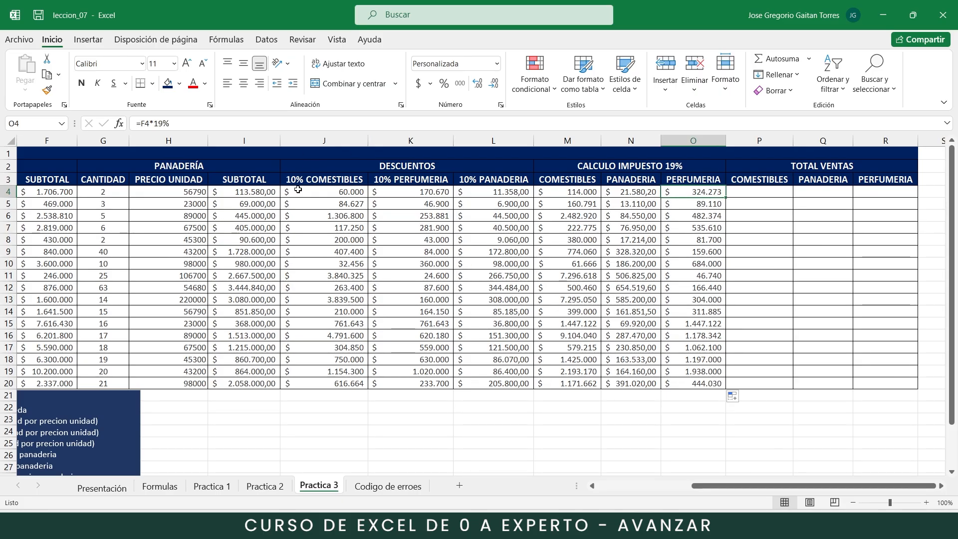
- Calculate the Comestibles total sales in P4 with =C4-J4+M4 and fill the formula down to P20
click(758, 190)
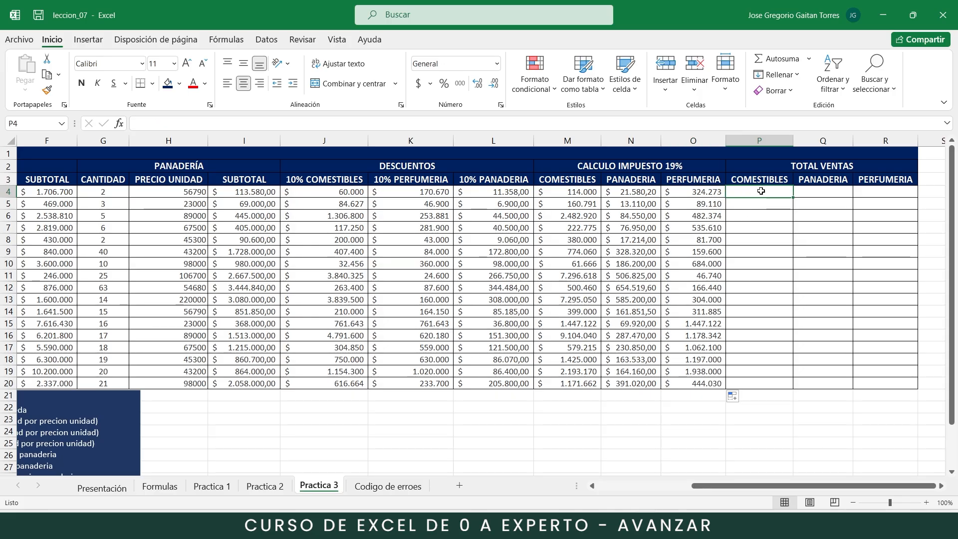
text(=)
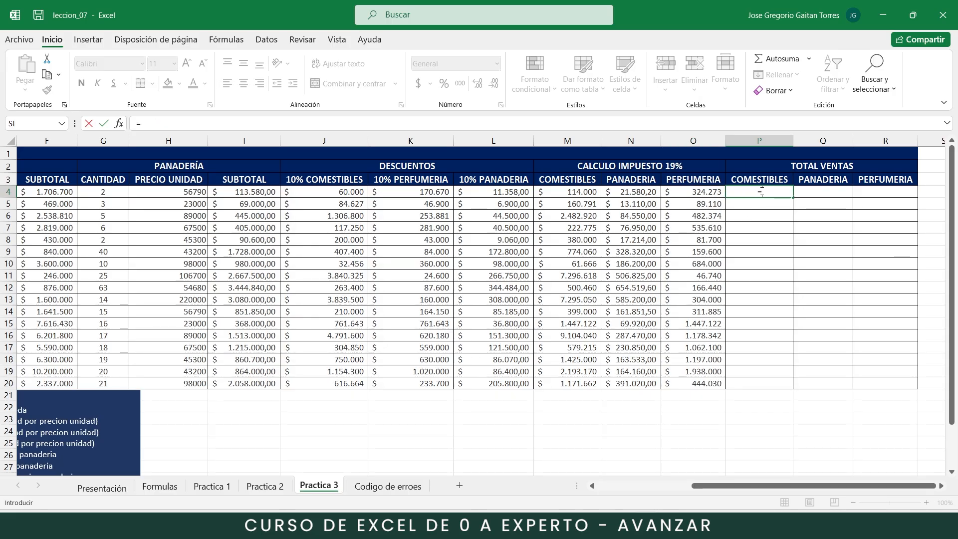
drag(705, 488, 610, 488)
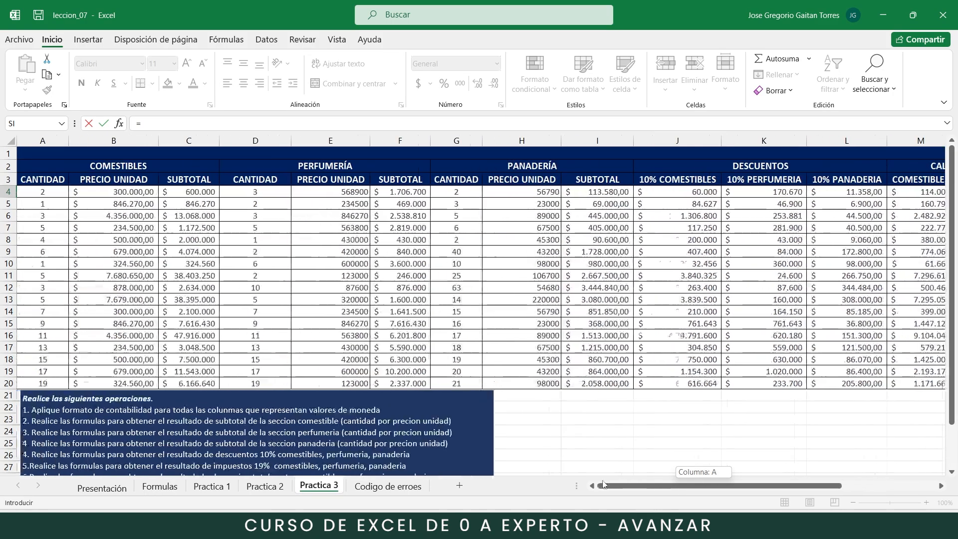
click(203, 195)
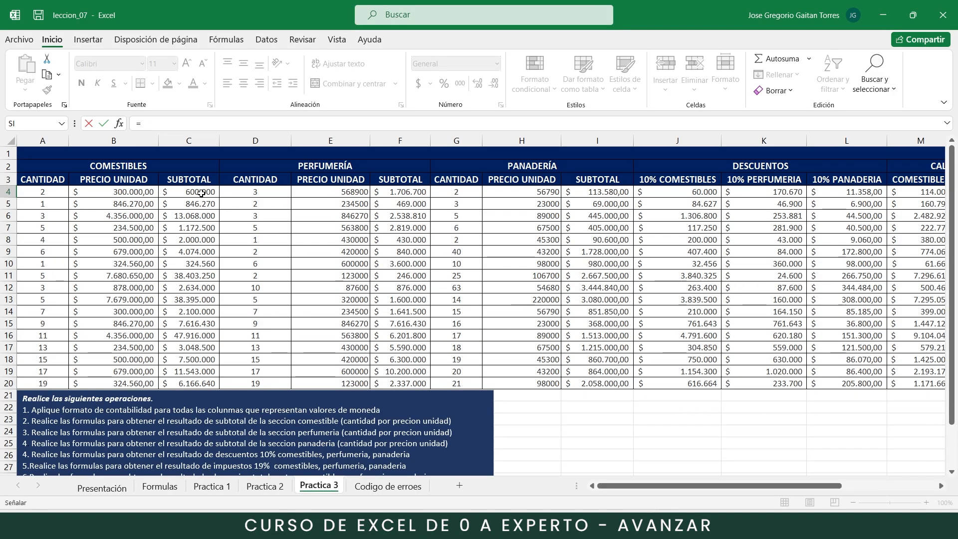
drag(631, 488, 725, 487)
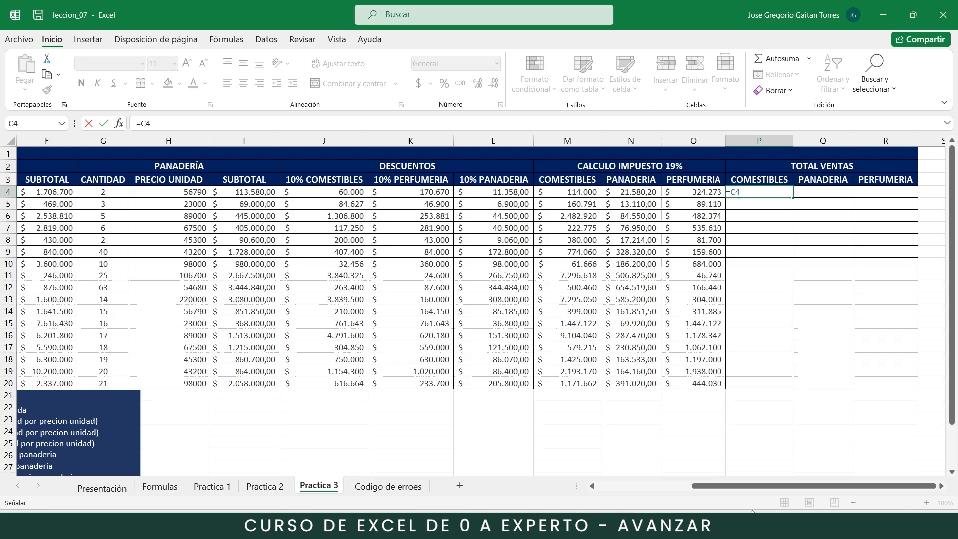
text(+)
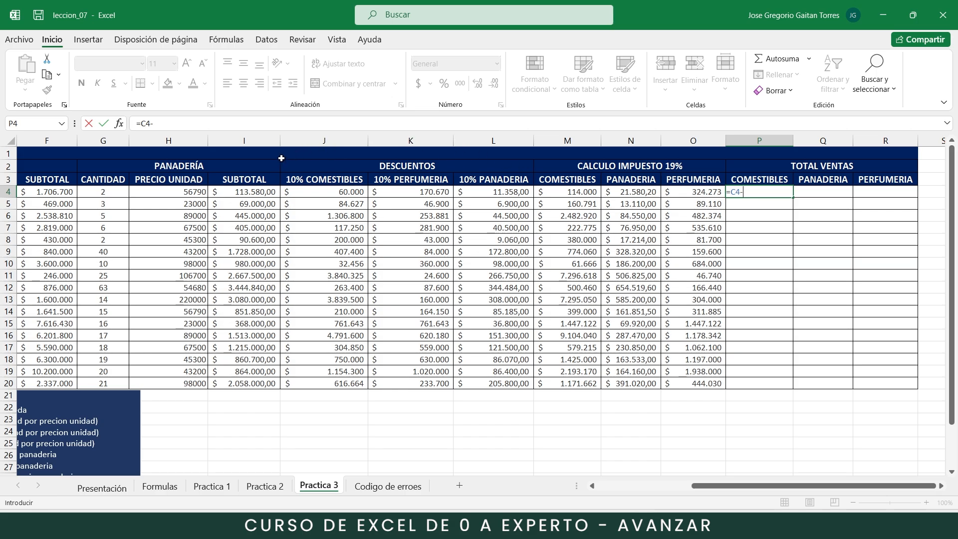
click(325, 193)
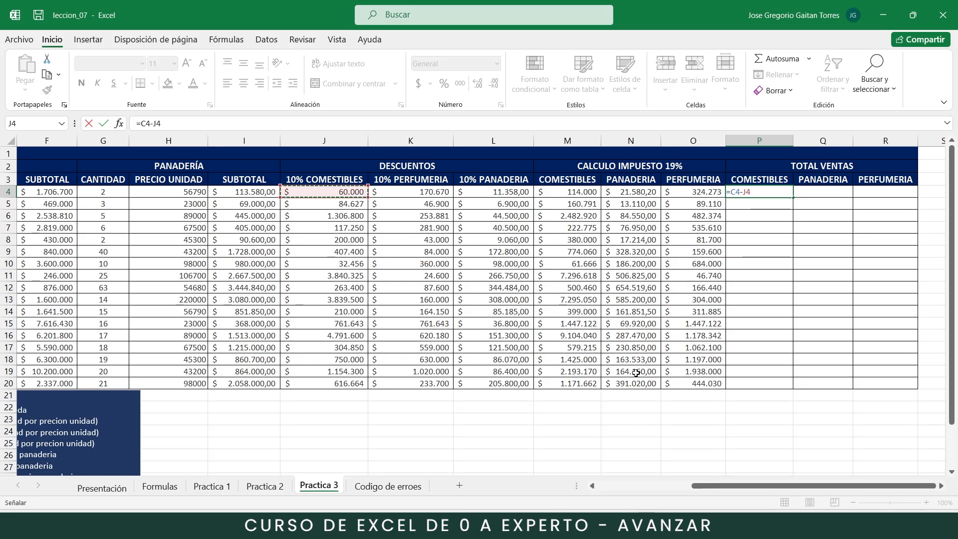
text(+)
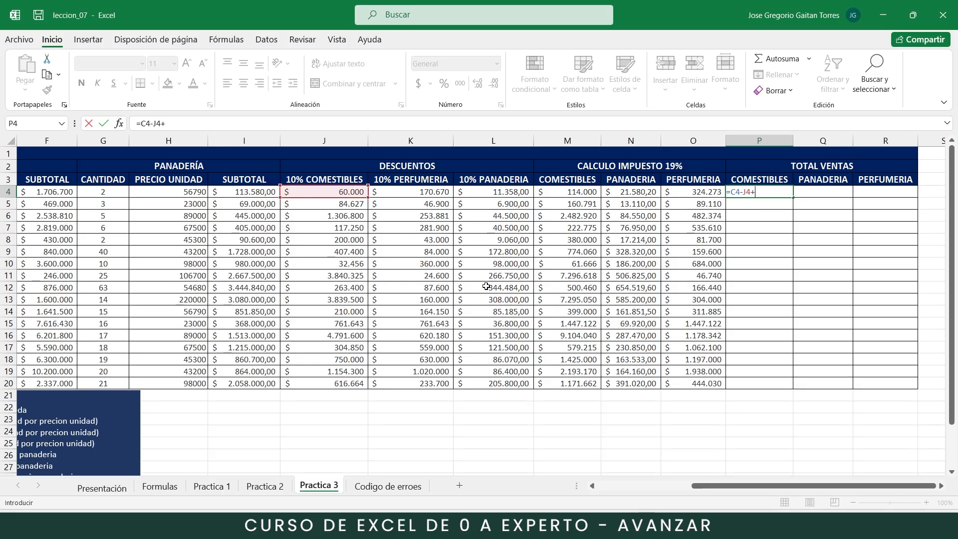
click(580, 193)
key(Return)
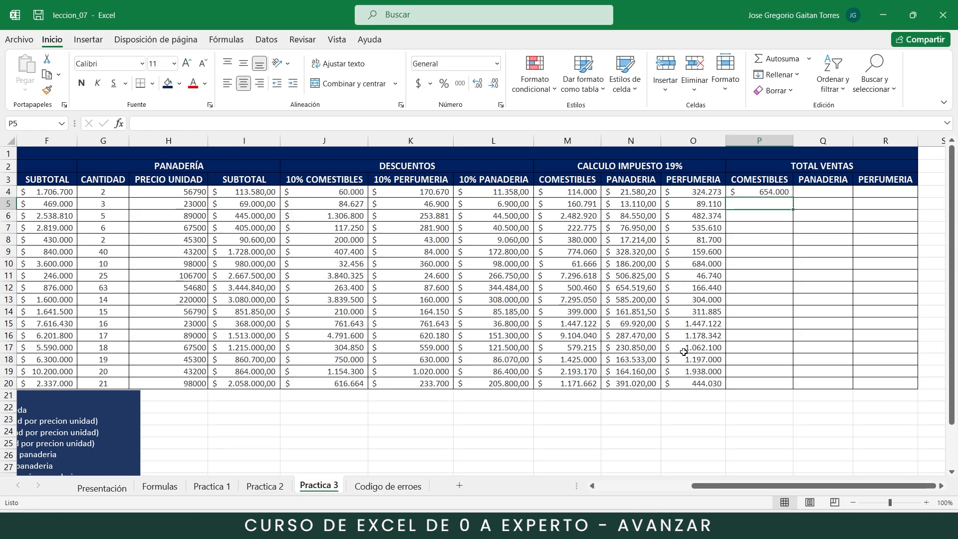
click(784, 194)
drag(796, 199, 778, 397)
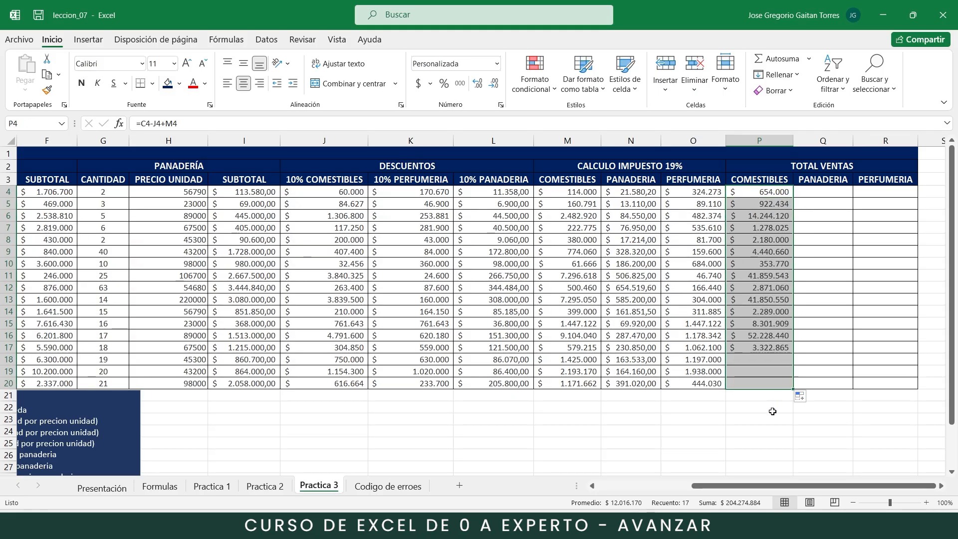
- Calculate the Panadería total sales in Q4 with =I4-L4+N4
click(823, 192)
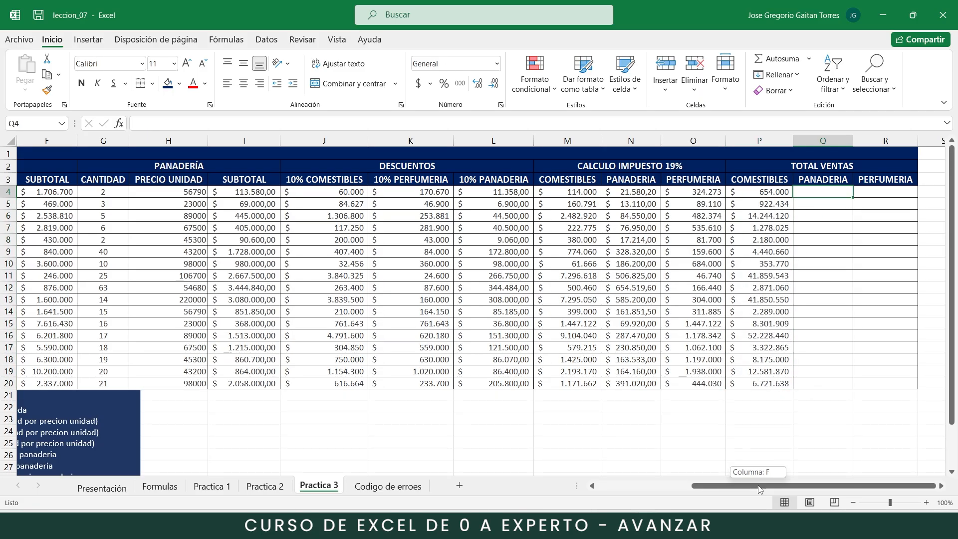
text(=)
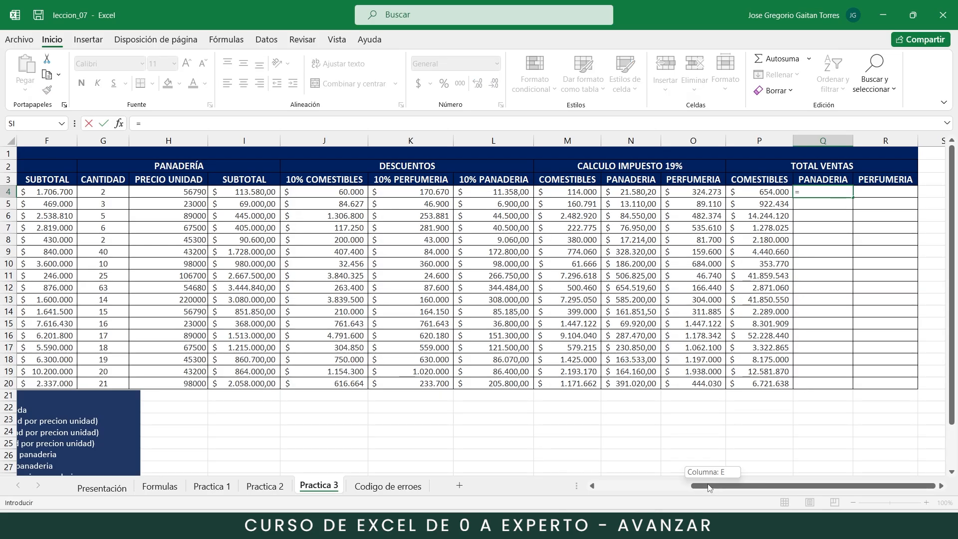
drag(714, 486, 587, 490)
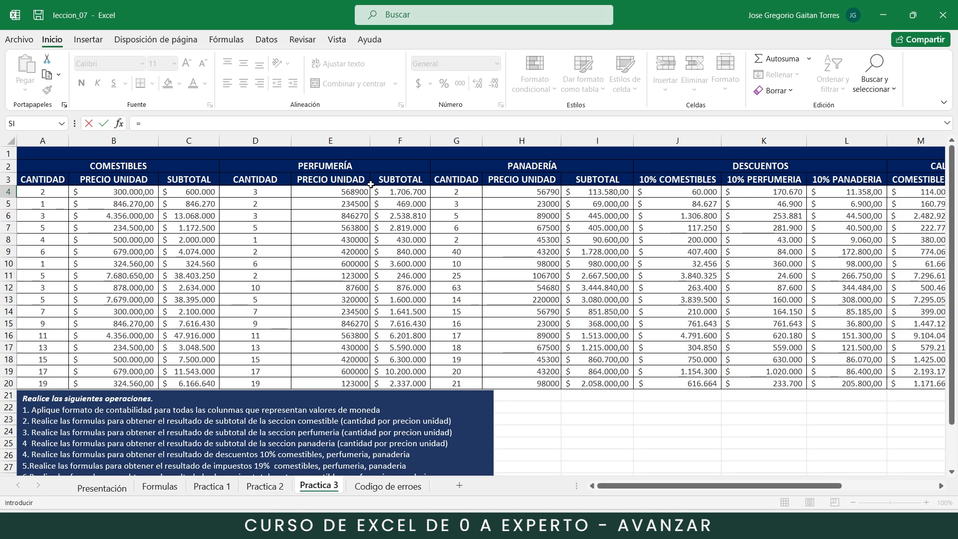
click(607, 190)
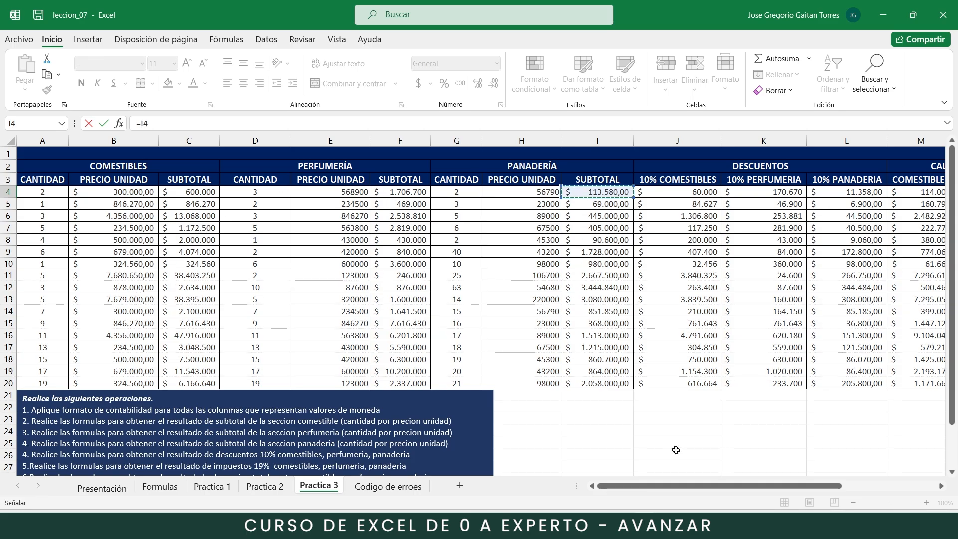
drag(717, 486, 812, 488)
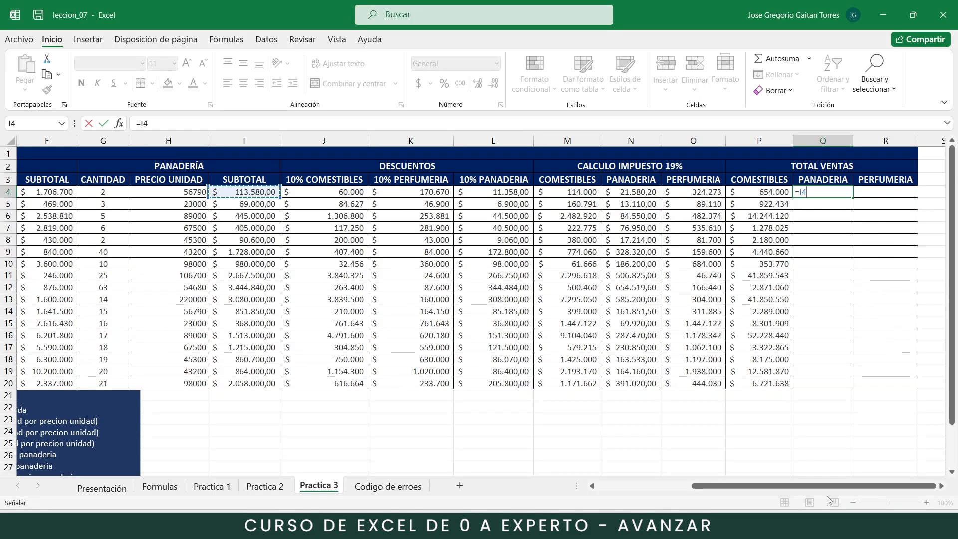
text(-)
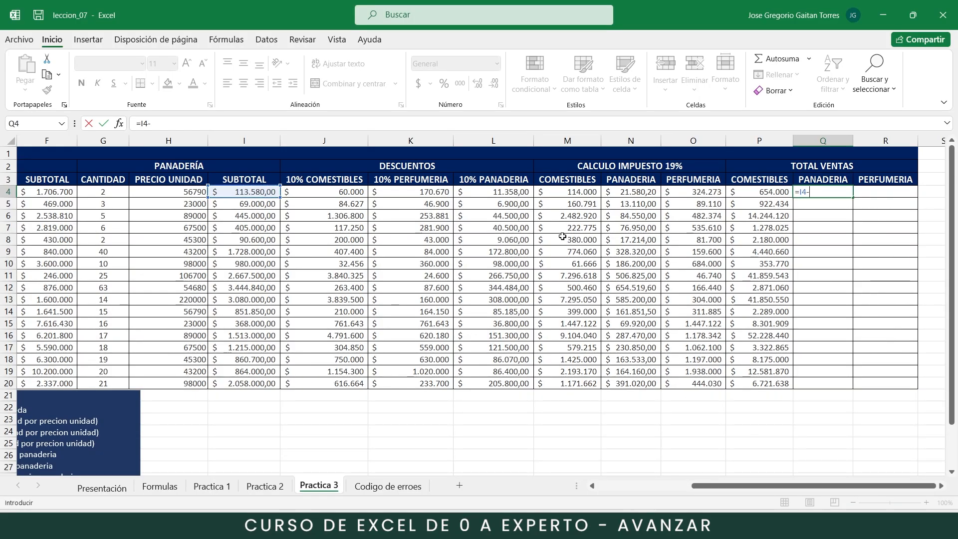
click(488, 194)
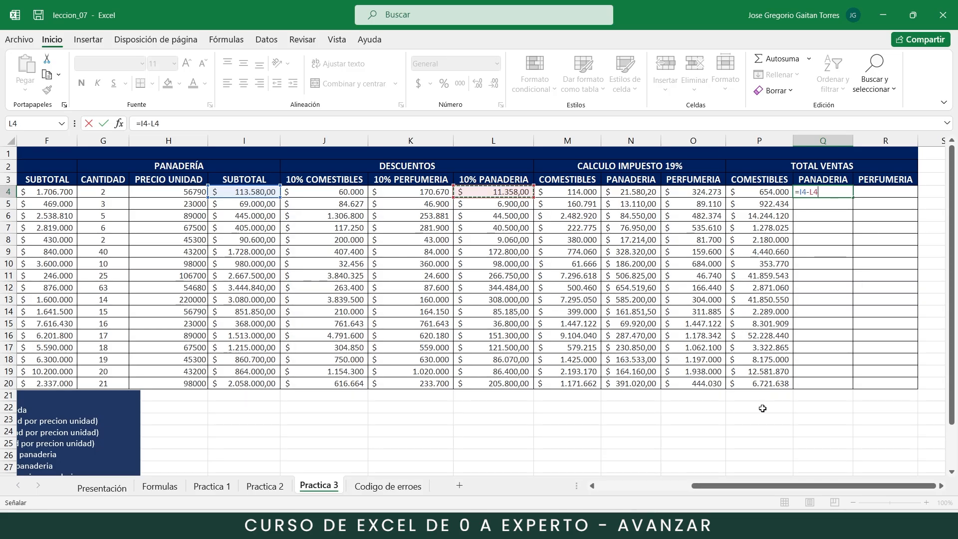
text(+)
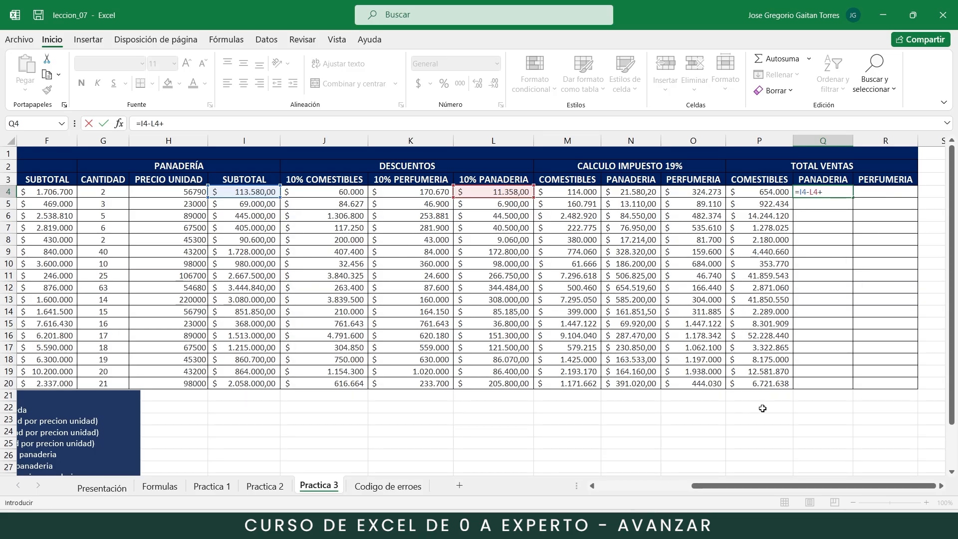
click(631, 192)
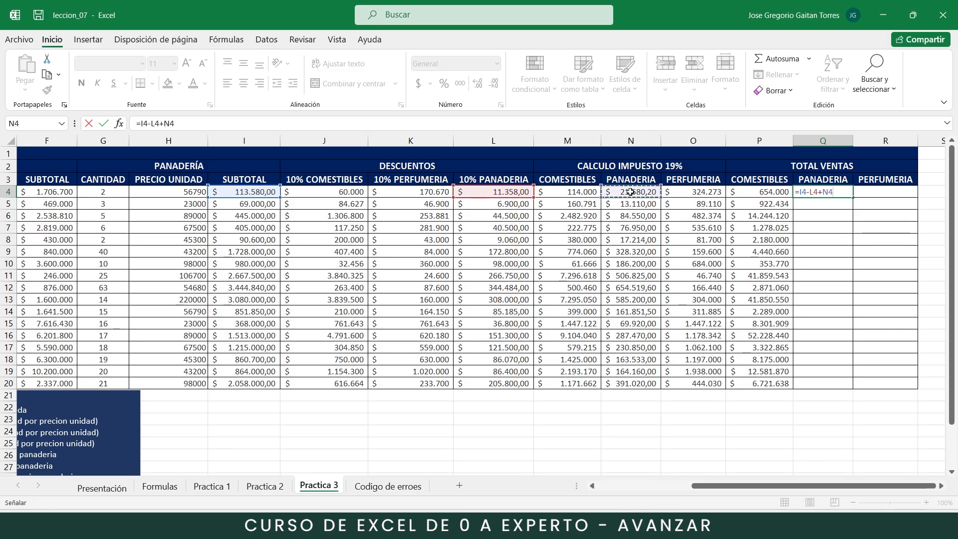
key(Return)
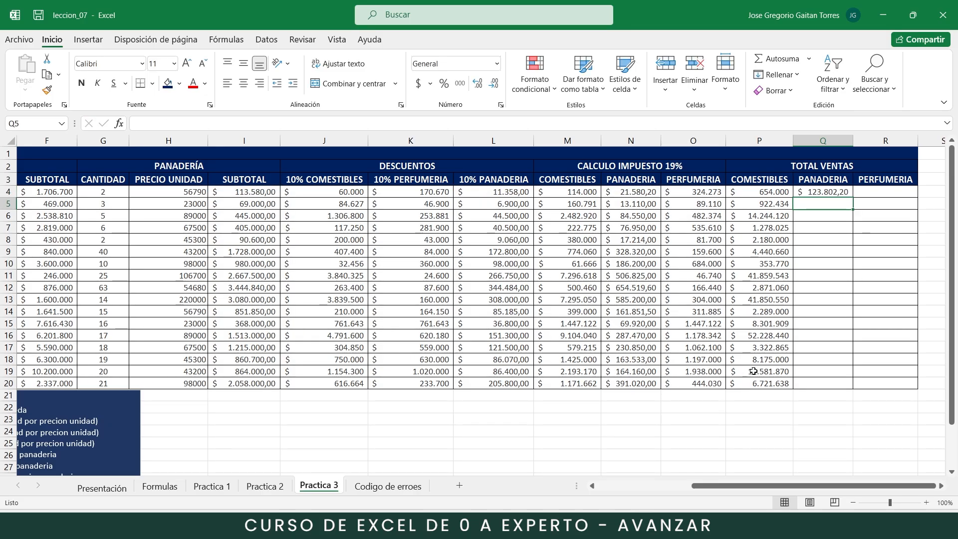
- Fill the Panadería total sales formula from Q4 down to Q20 and autofit the width of column Q
click(847, 194)
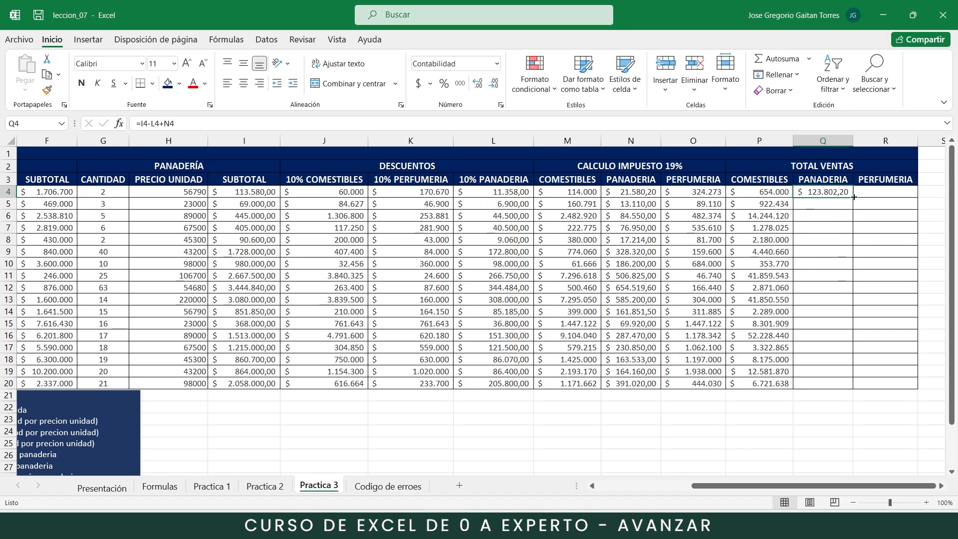
drag(852, 198, 843, 390)
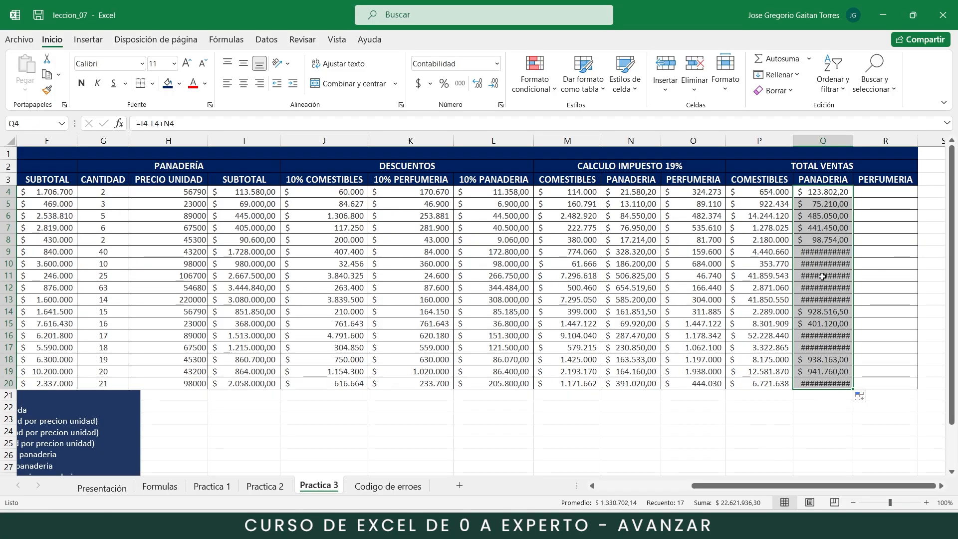
double_click(853, 142)
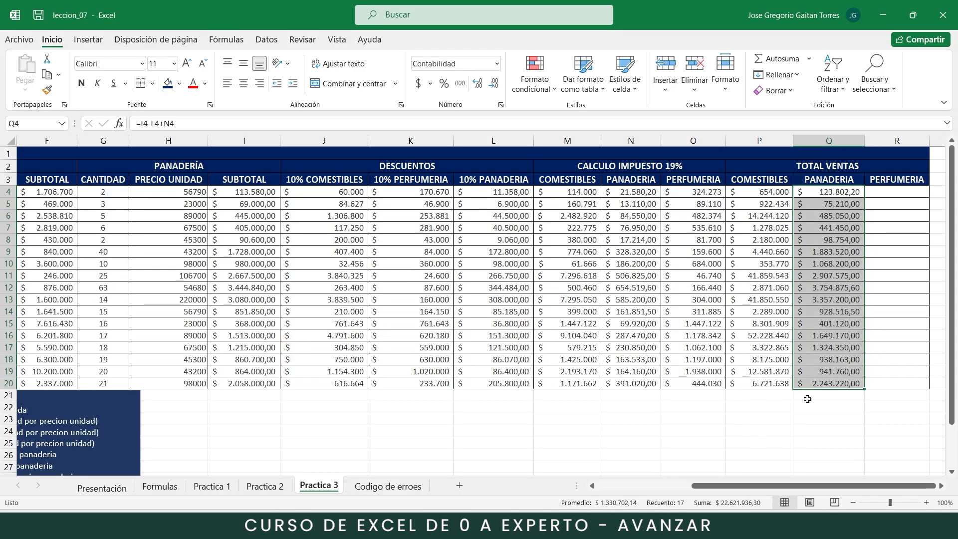
- Calculate the Perfumería total sales in R4 with =F4-K4+O4
click(891, 194)
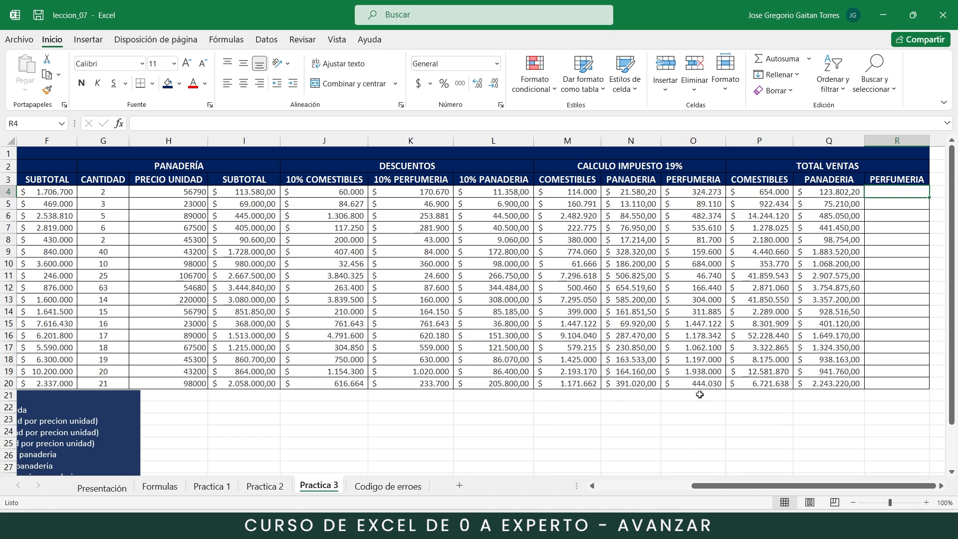
text(=)
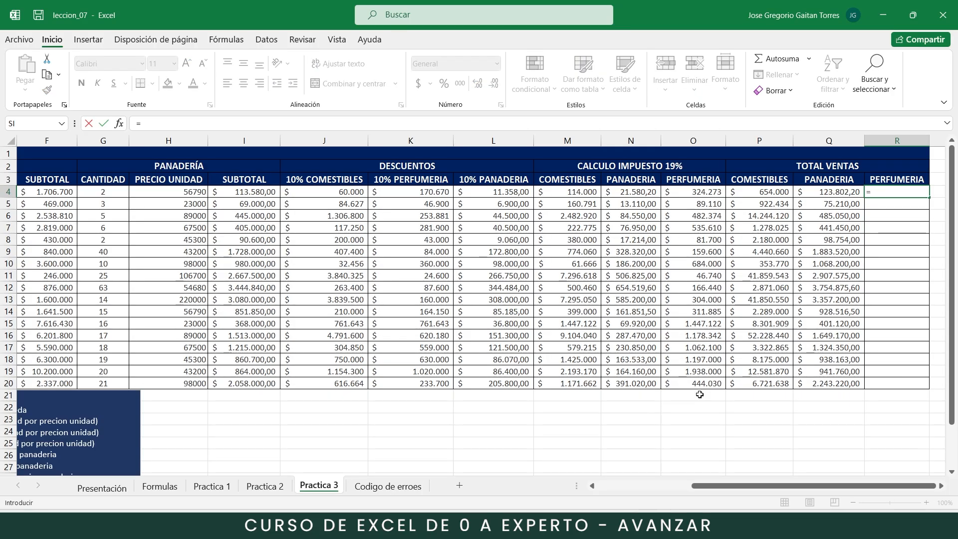
drag(713, 488, 620, 487)
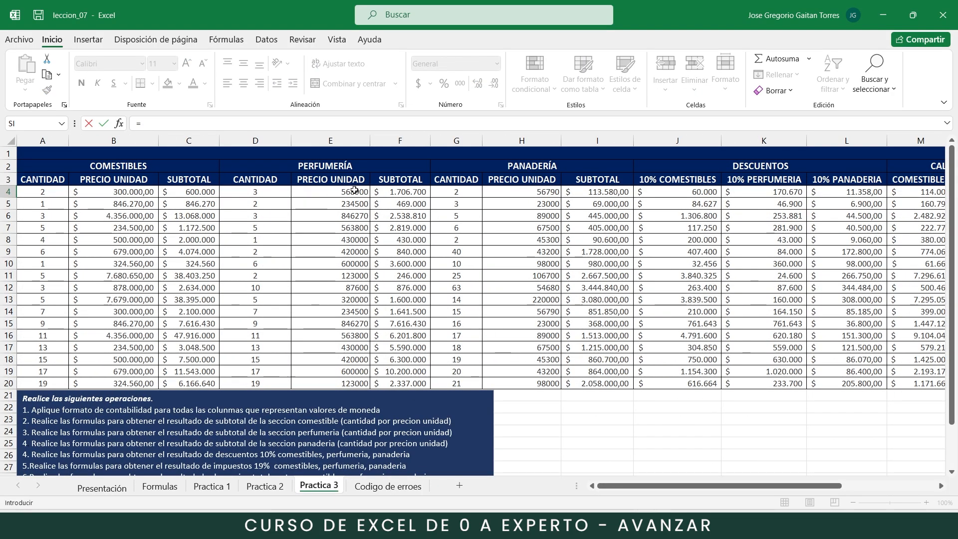
click(401, 192)
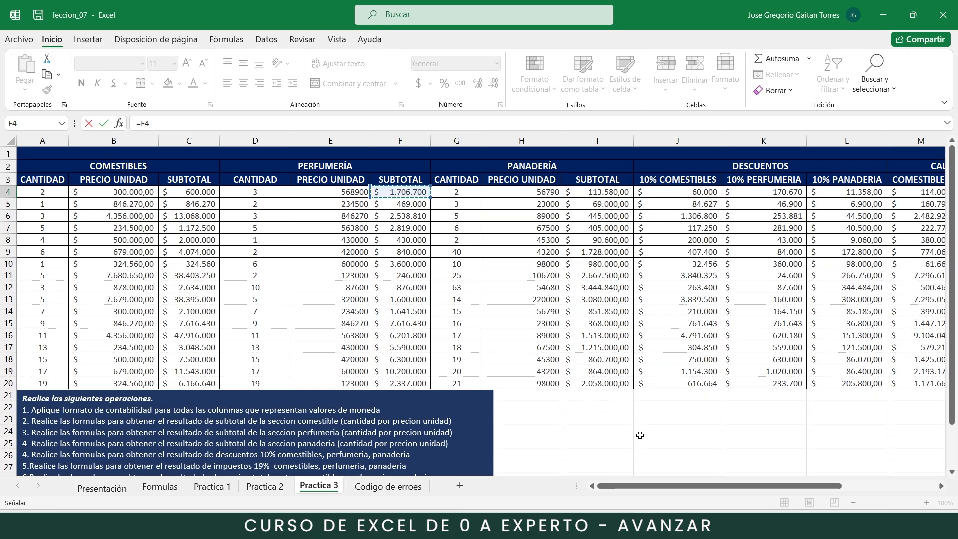
drag(719, 488, 828, 487)
text(-)
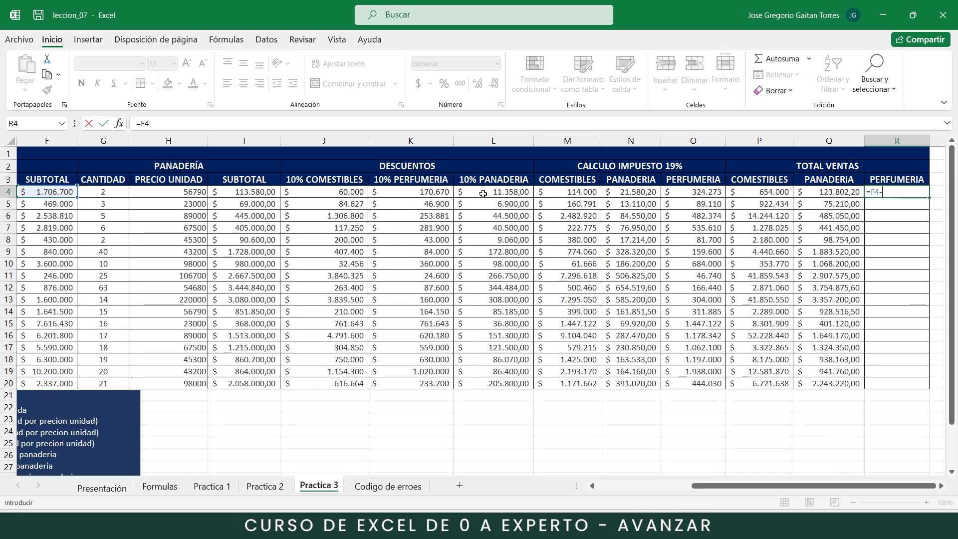
click(439, 193)
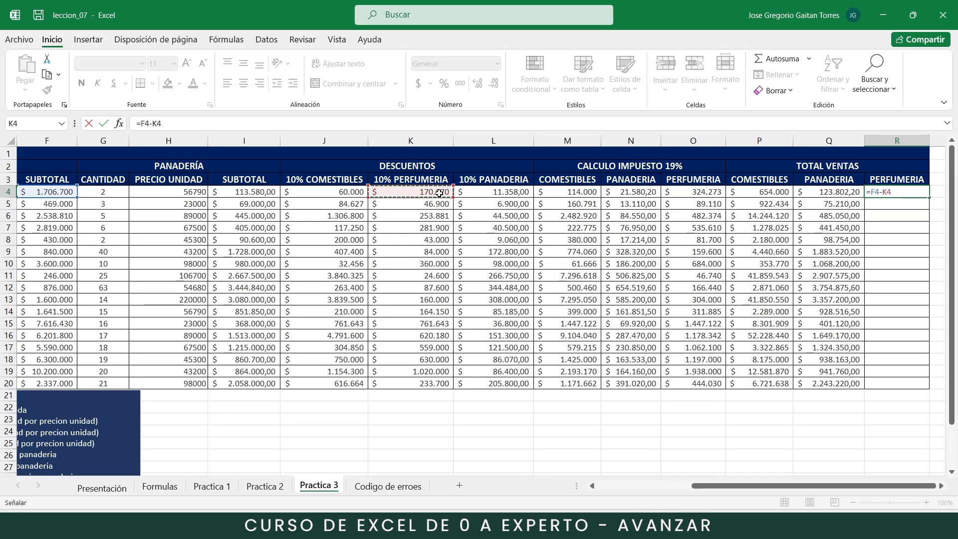
text(+)
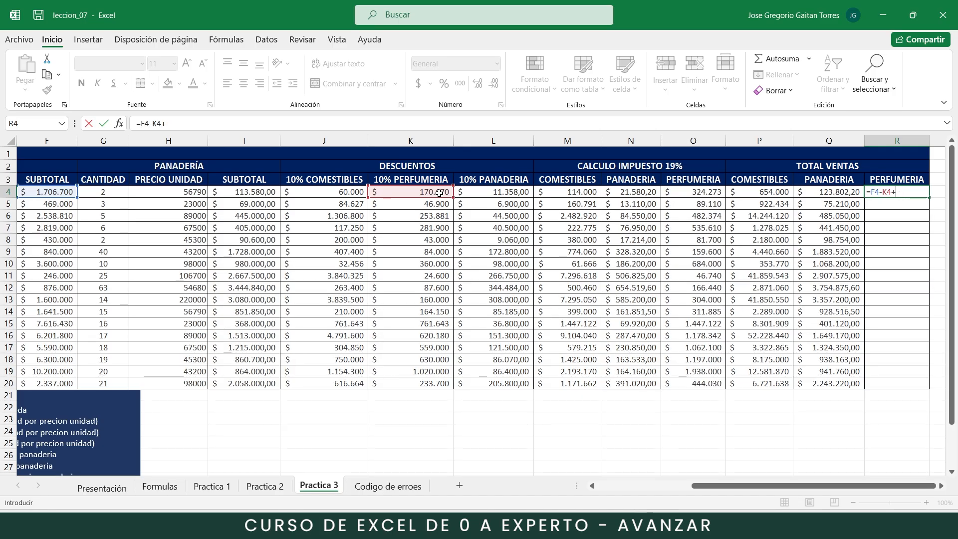
click(686, 190)
key(Return)
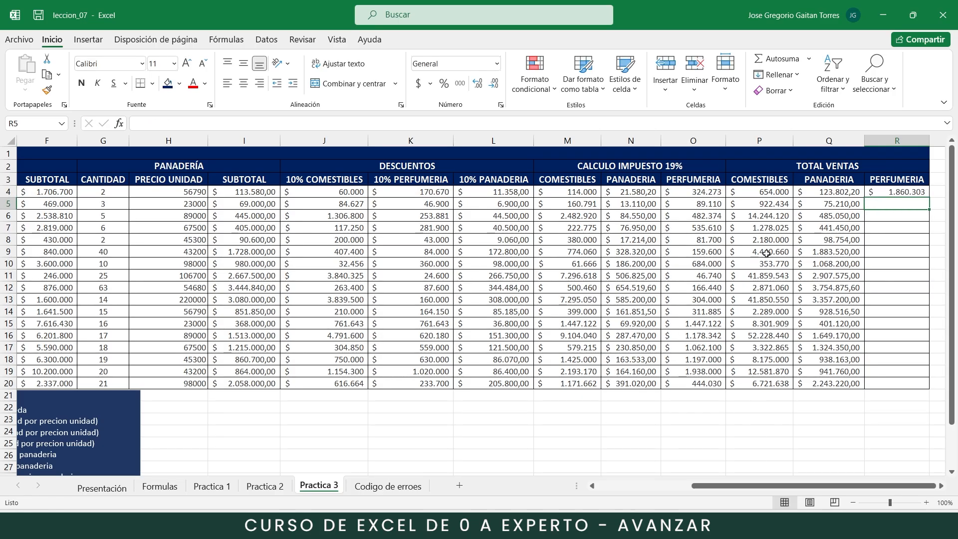
- Fill the Perfumería total sales formula from R4 down to R20
click(917, 192)
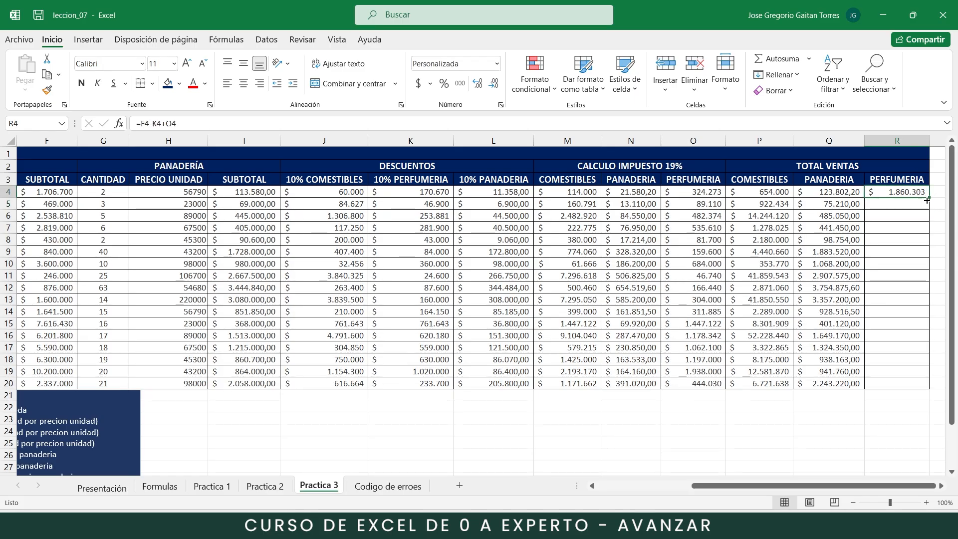
drag(929, 198, 923, 389)
drag(925, 390, 925, 390)
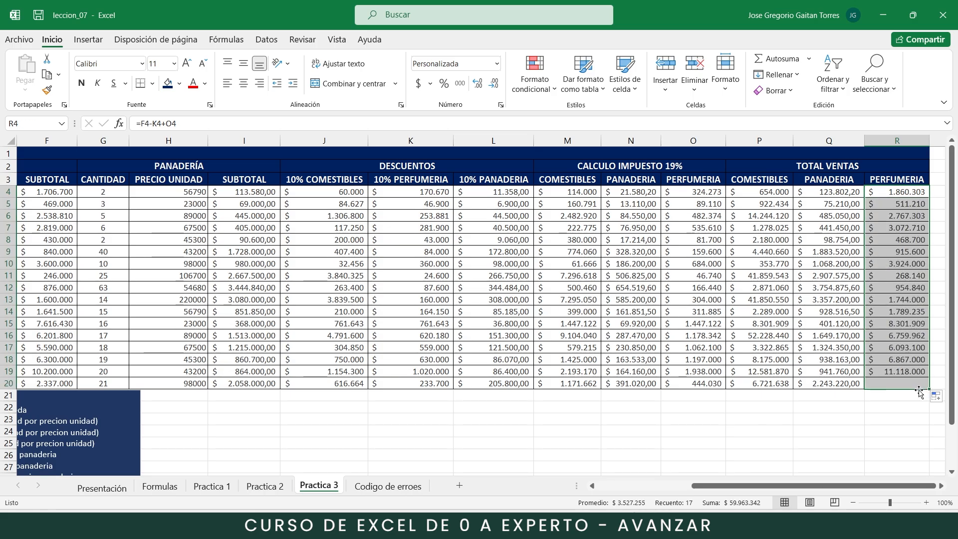
click(501, 328)
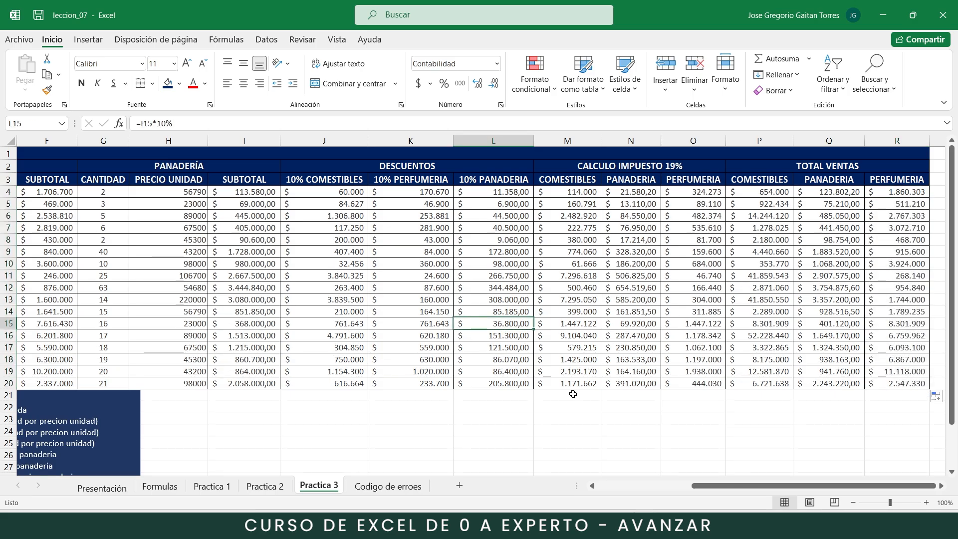
- Open the Codigo de erroes sheet and widen column B so the Código de error heading fits on one line
drag(731, 486, 754, 492)
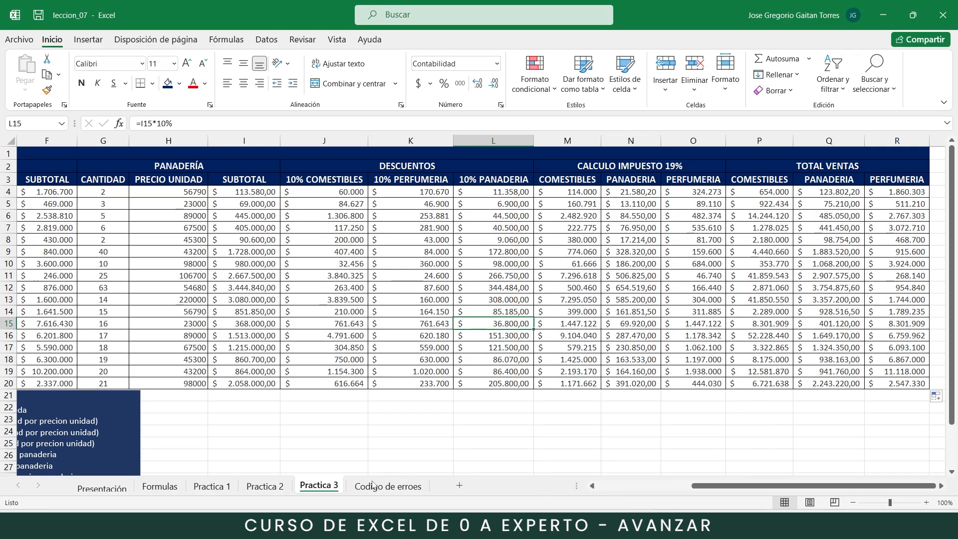
click(388, 486)
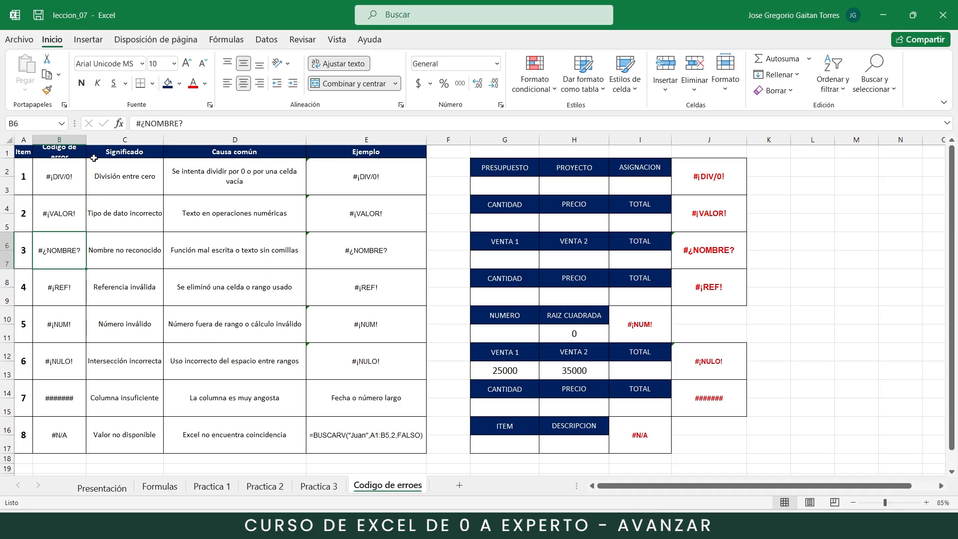
drag(85, 142, 102, 141)
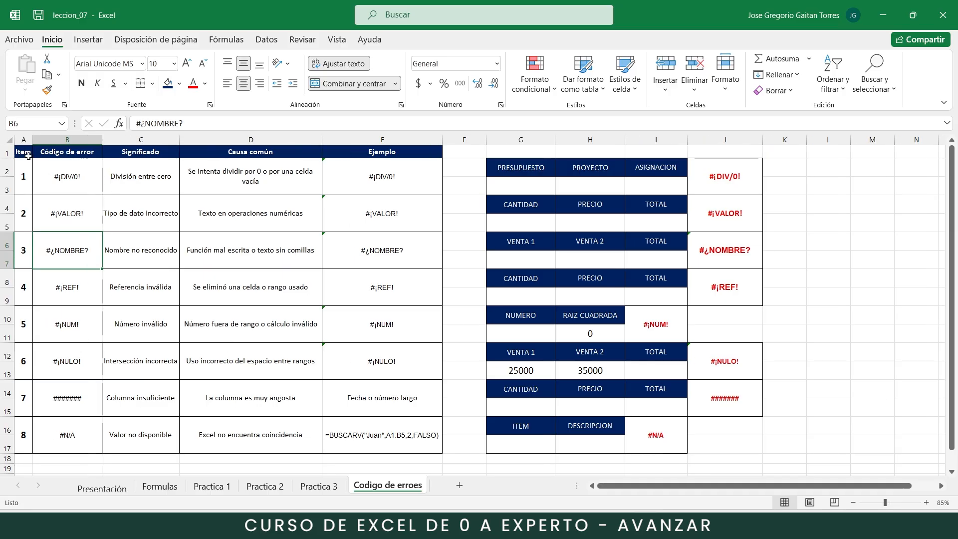
- Review each entry in the Código de error column from item 1 to 8, and the Significado of item 1
click(80, 188)
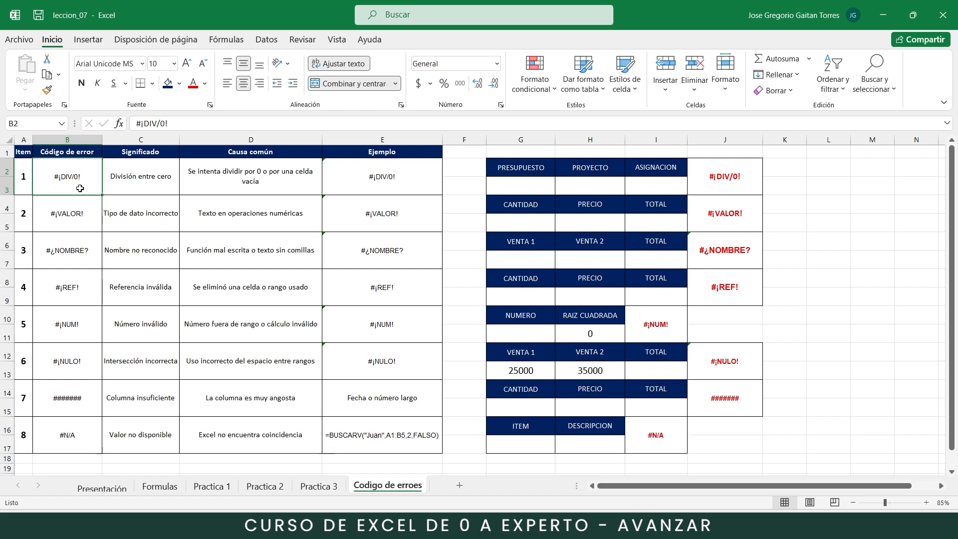
click(79, 223)
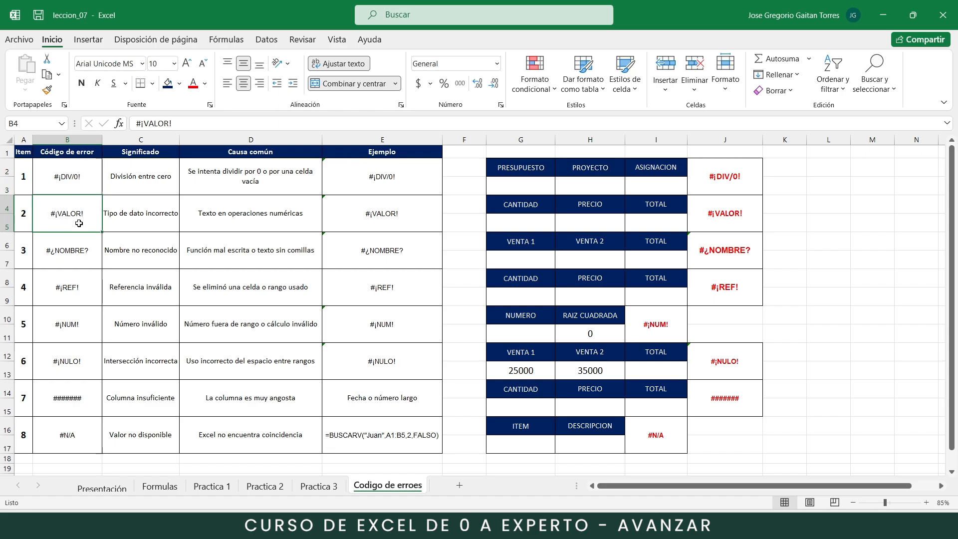
click(81, 255)
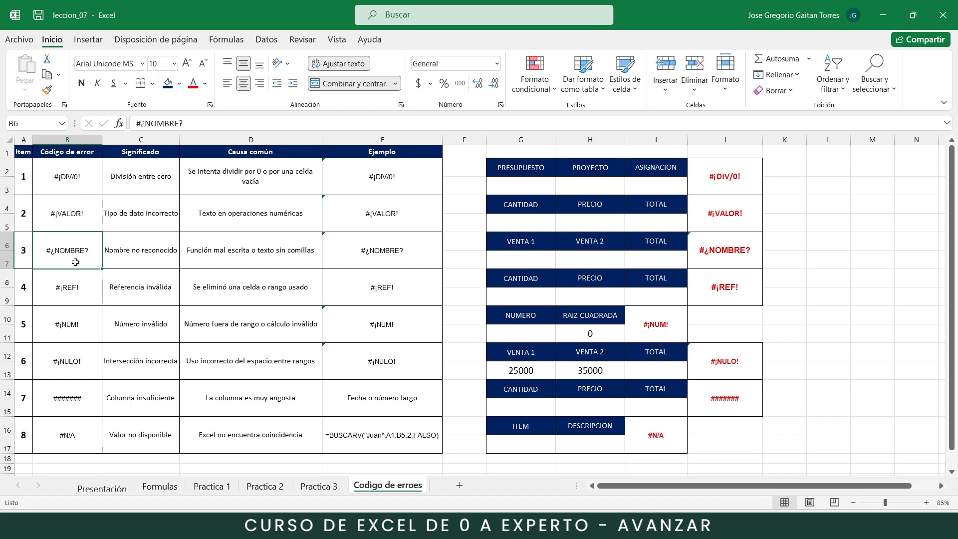
click(76, 292)
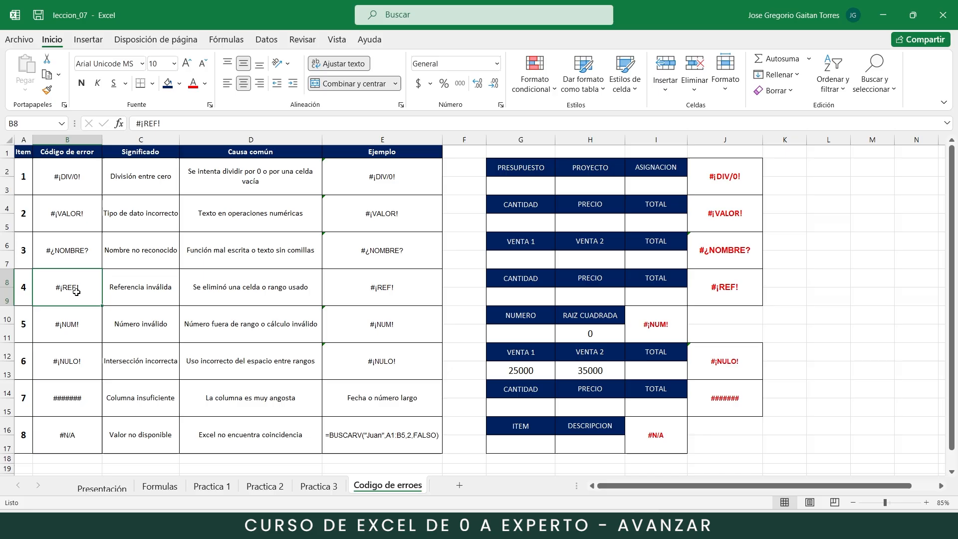
click(80, 330)
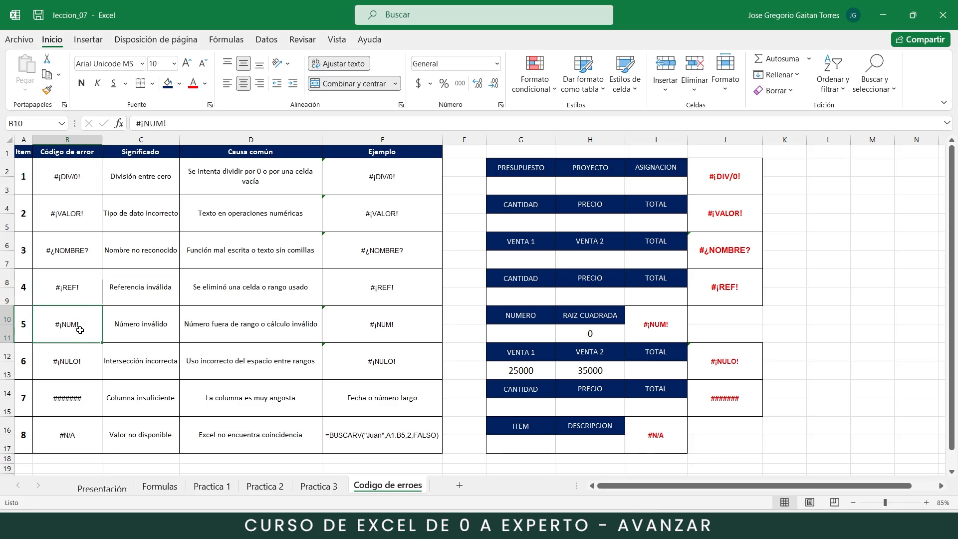
click(74, 362)
click(80, 400)
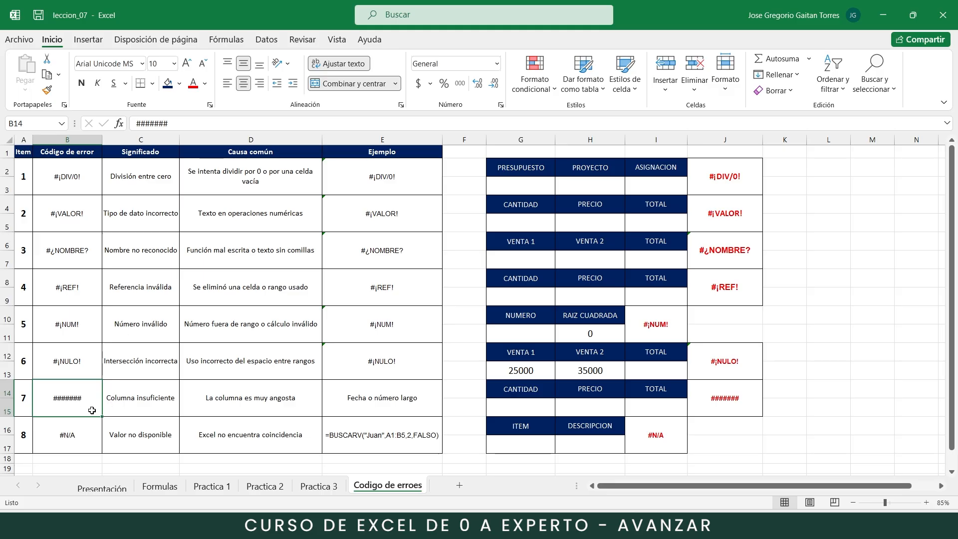
click(70, 442)
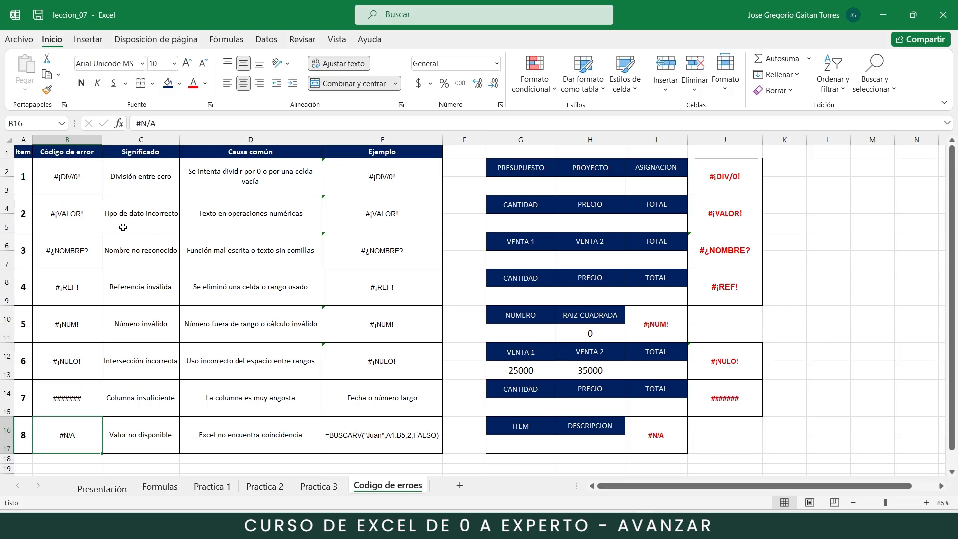
click(149, 186)
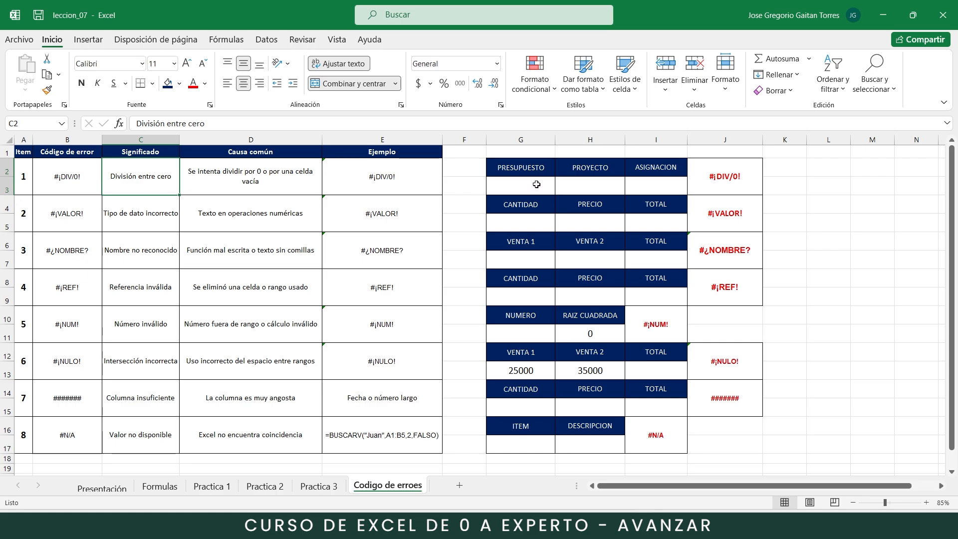
- Enter 250000 as the PRESUPUESTO in G3 and 10 as the PROYECTO value in H3
click(516, 189)
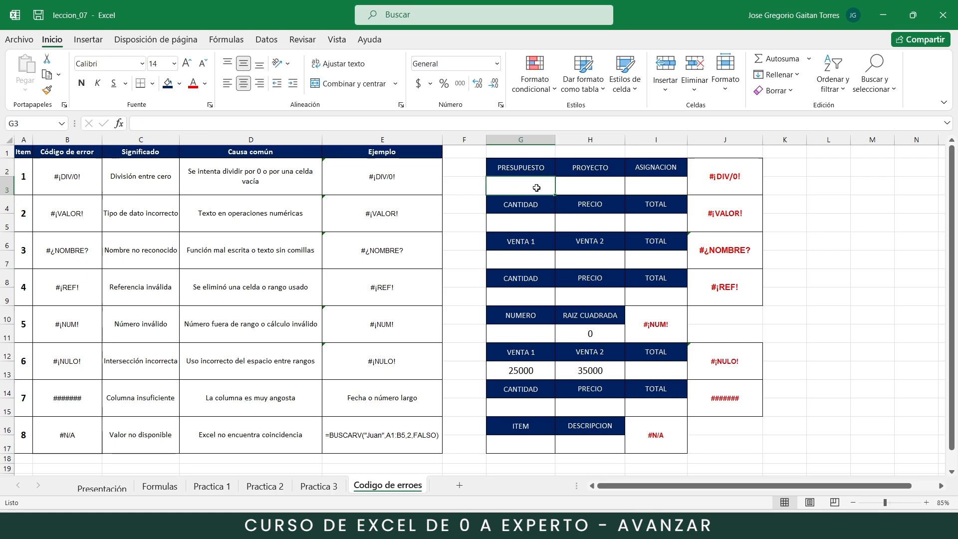
click(587, 187)
click(664, 185)
click(551, 189)
text(250000)
key(Return)
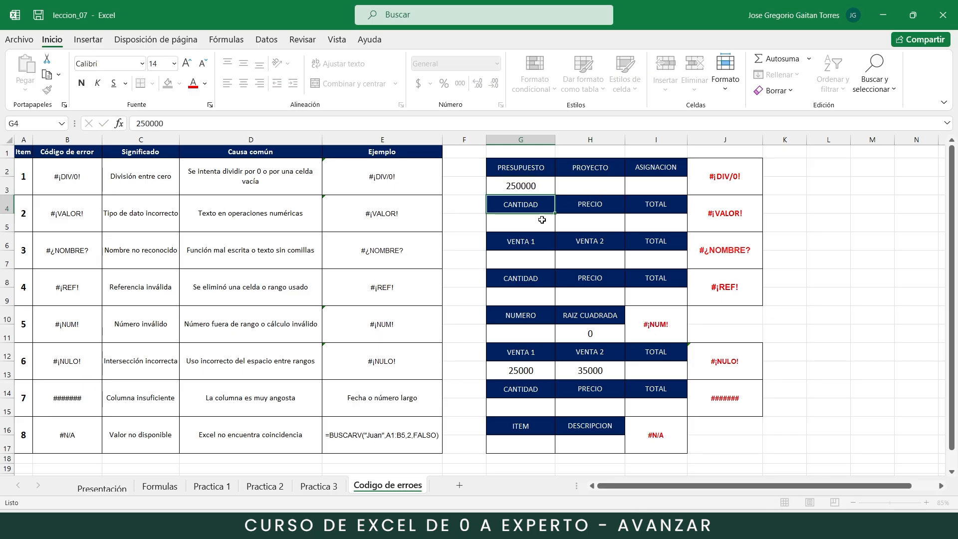
click(593, 185)
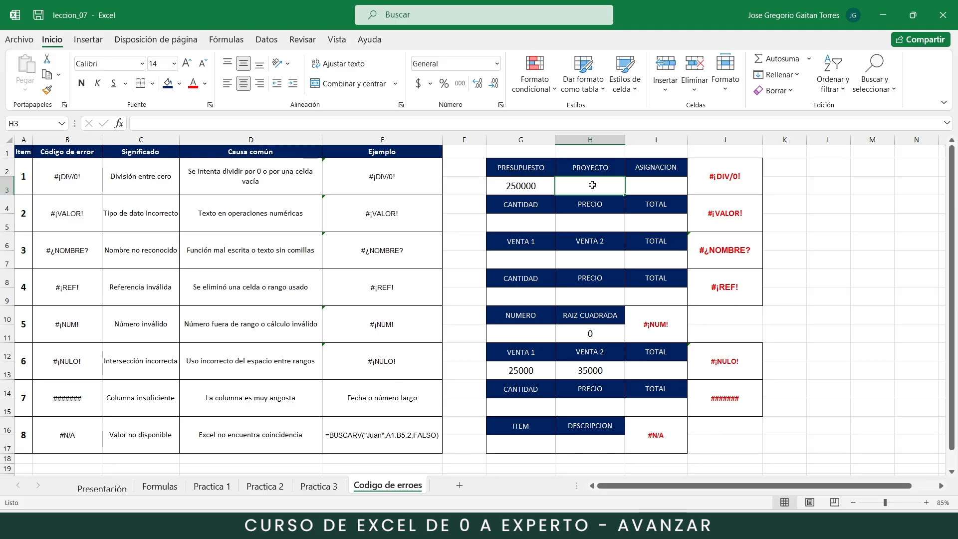
text(10)
- Calculate the ASIGNACION in I3 by dividing the budget by the project count with =G3/H3
click(655, 188)
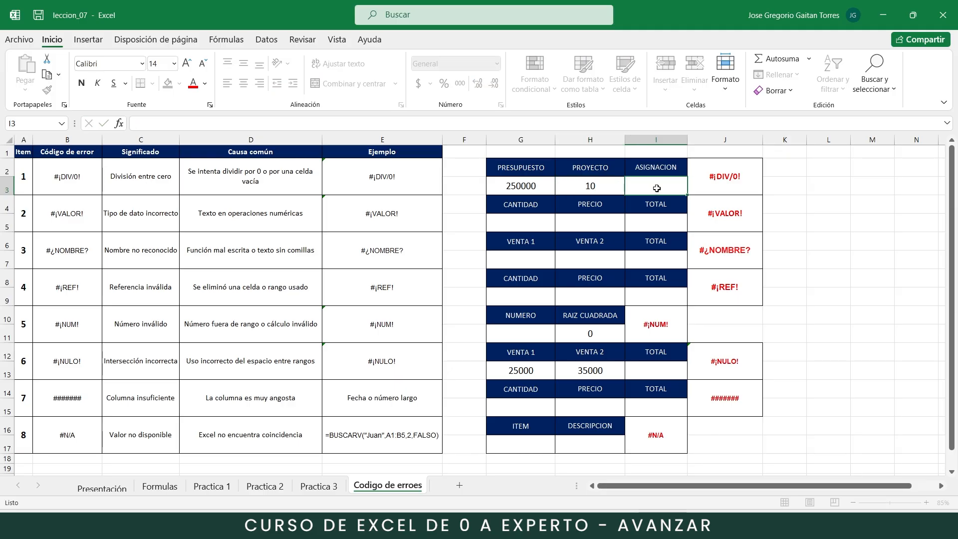
click(510, 187)
click(603, 186)
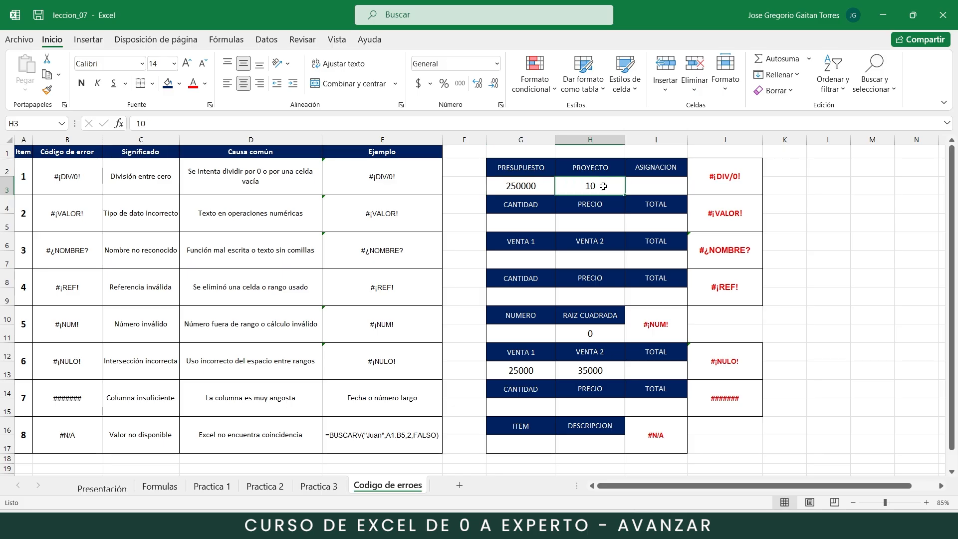
click(650, 188)
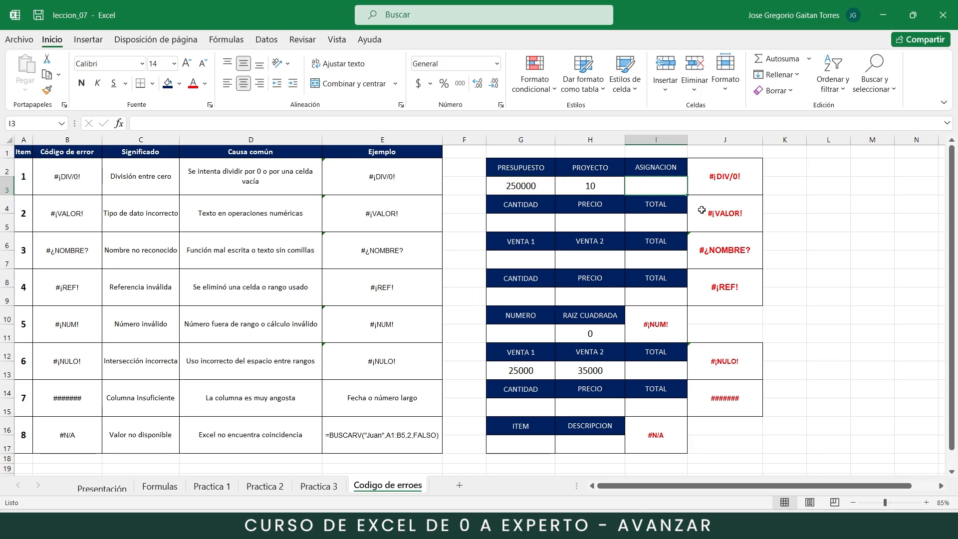
text(=)
click(514, 186)
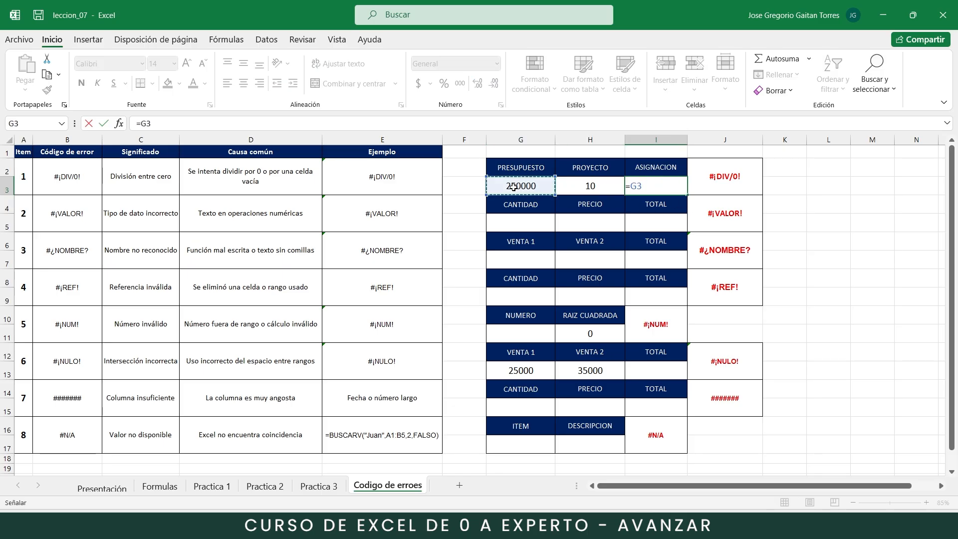
text(/)
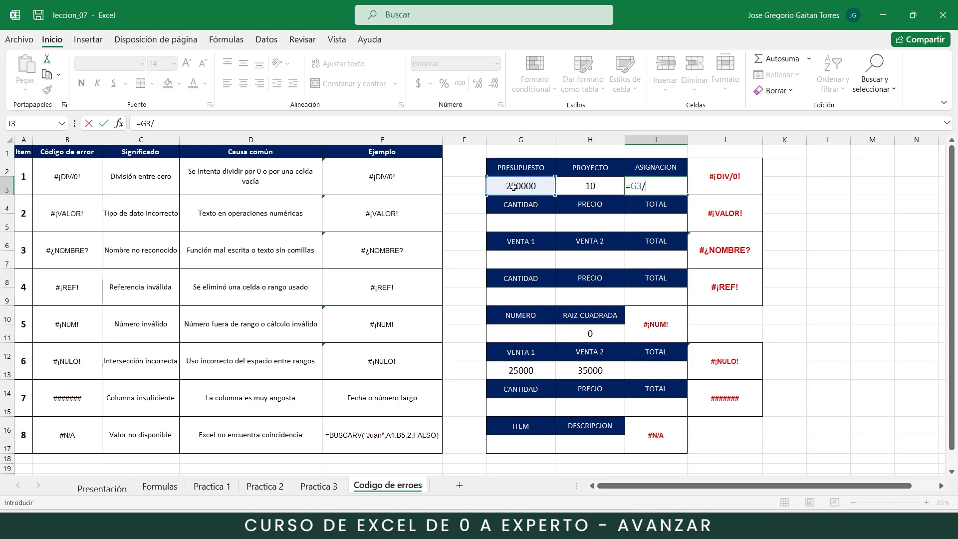
click(584, 184)
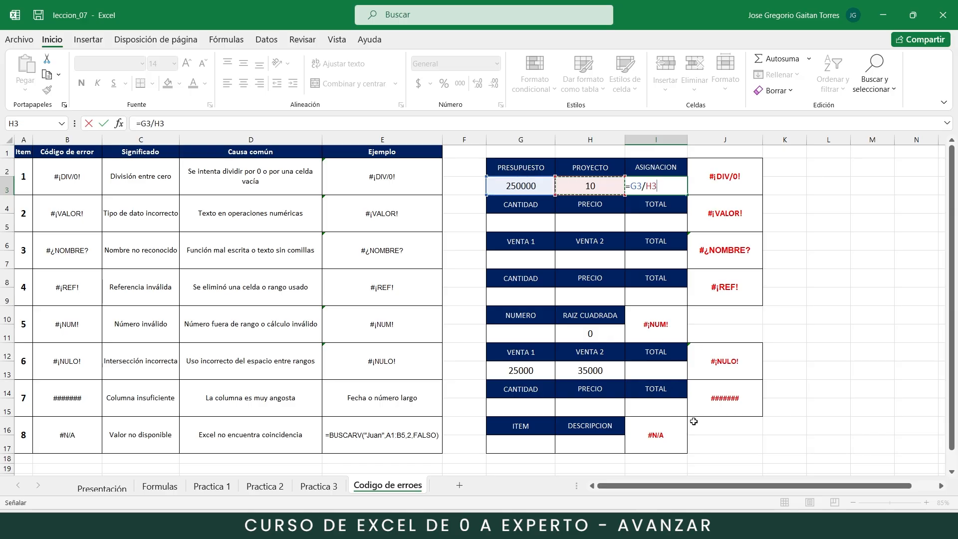
key(Return)
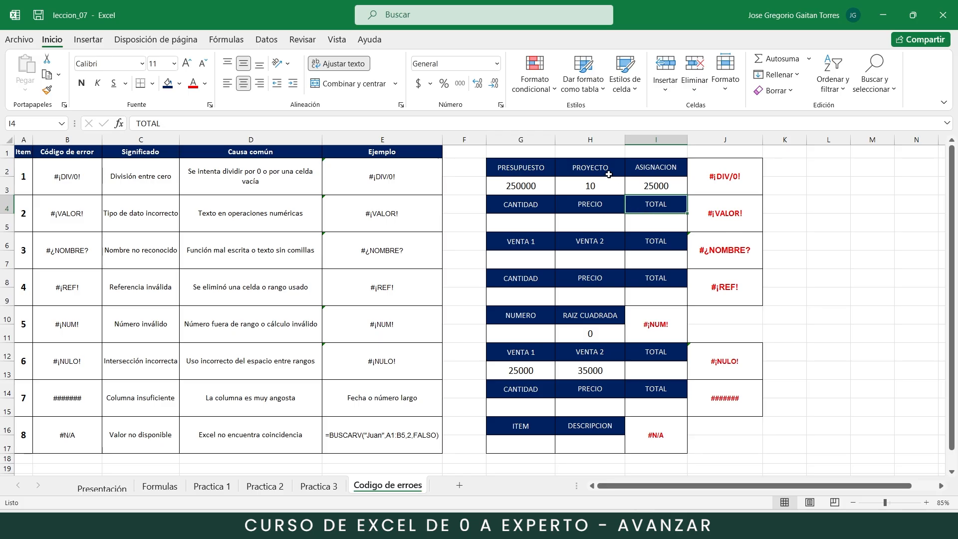
- Set the PROYECTO value in H3 to 0 to provoke a division by zero, and check the ASIGNACION cell
click(582, 186)
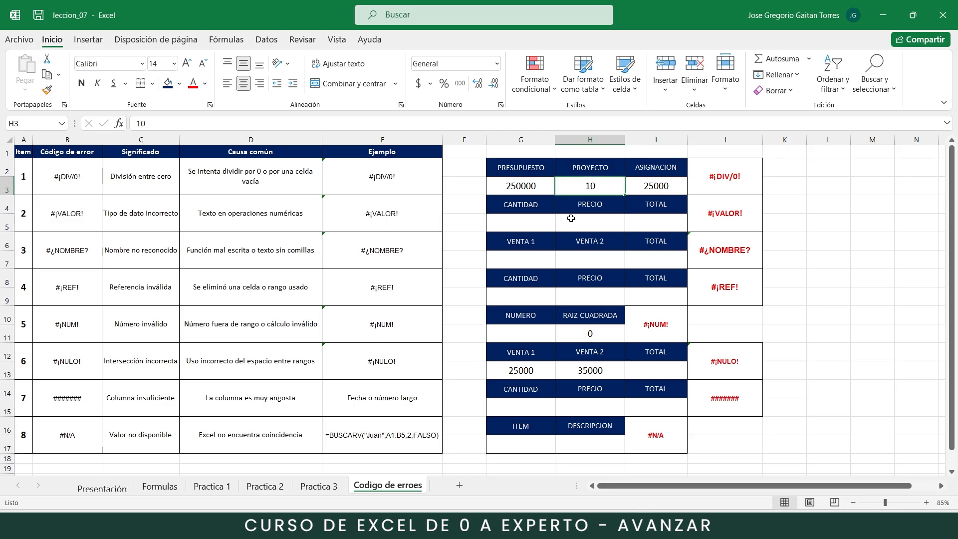
click(678, 185)
click(609, 188)
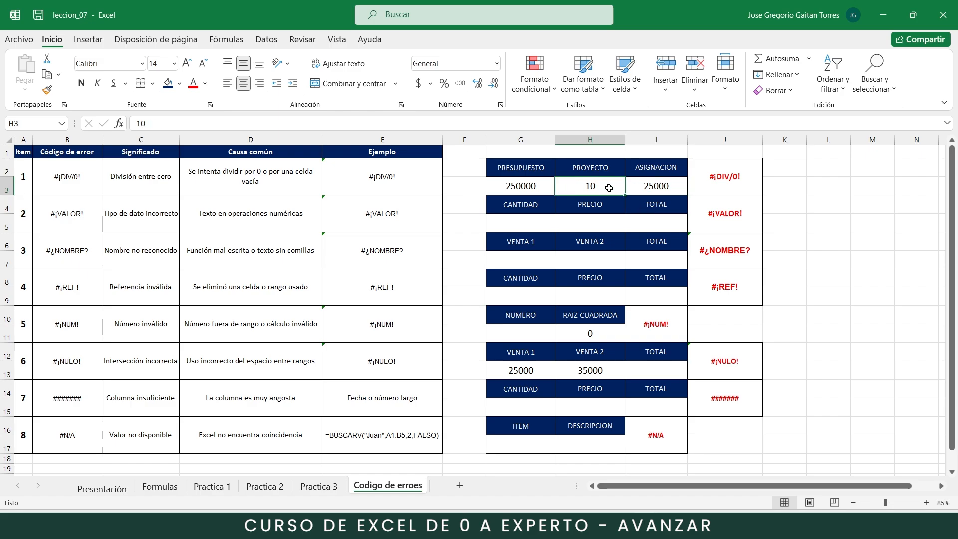
text(0)
key(Return)
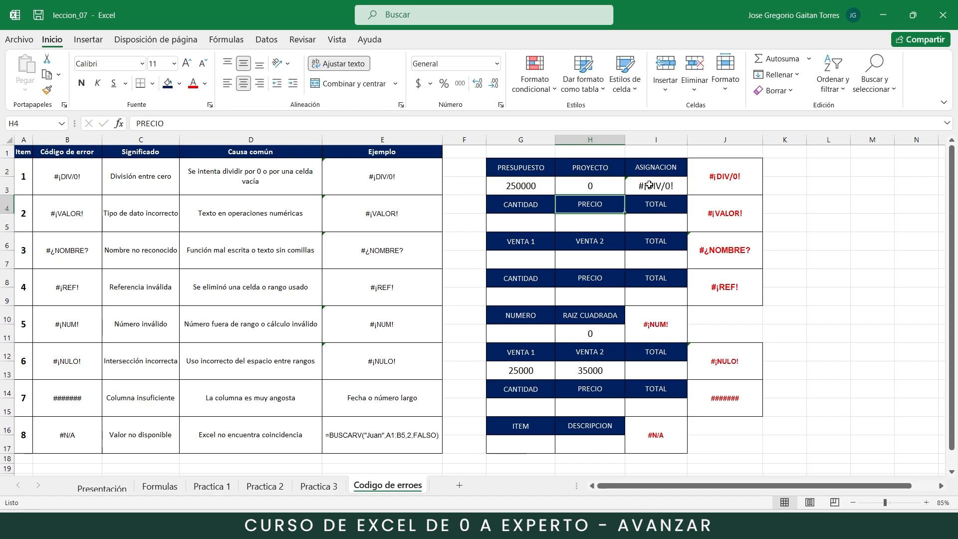
click(663, 184)
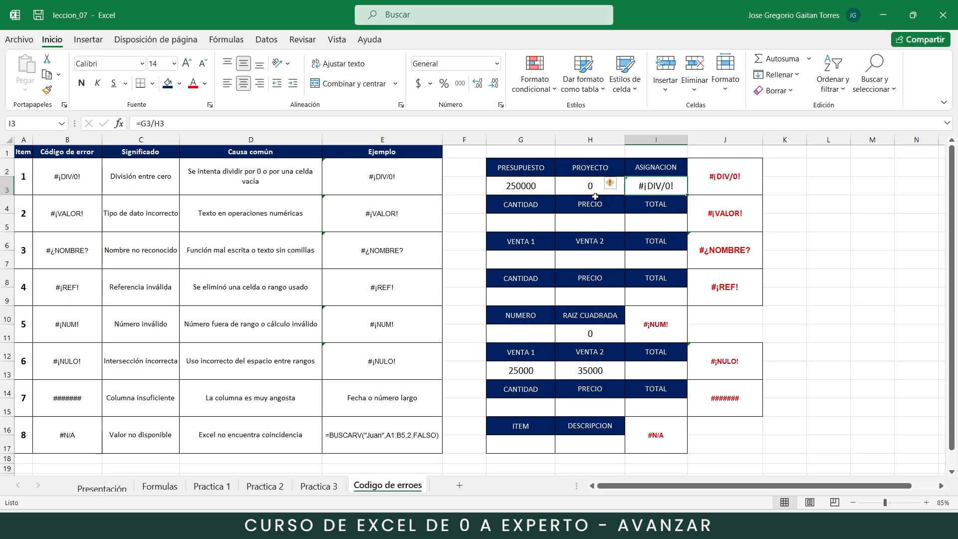
- Set the PROYECTO value in H3 to 1 and inspect the cell references of the ASIGNACION formula in I3
click(579, 189)
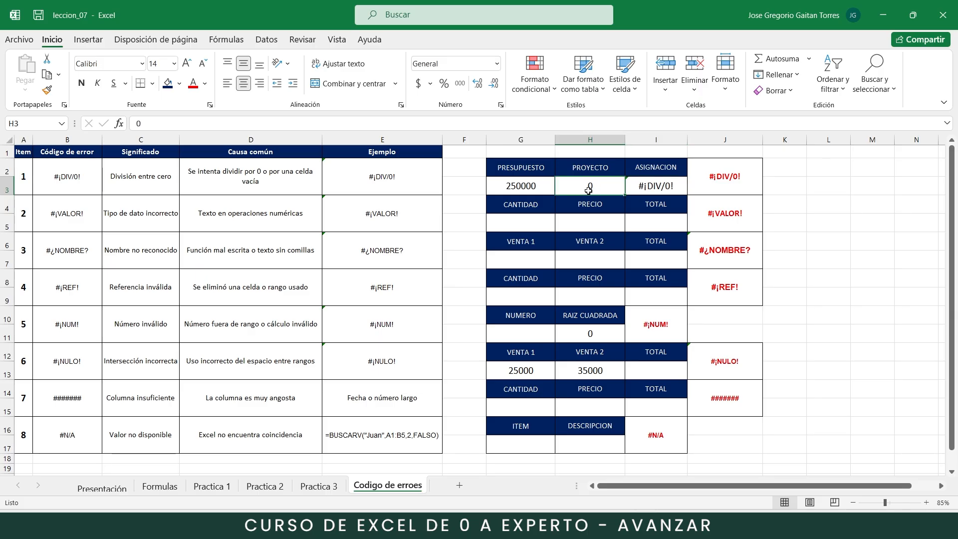
text(1)
key(Return)
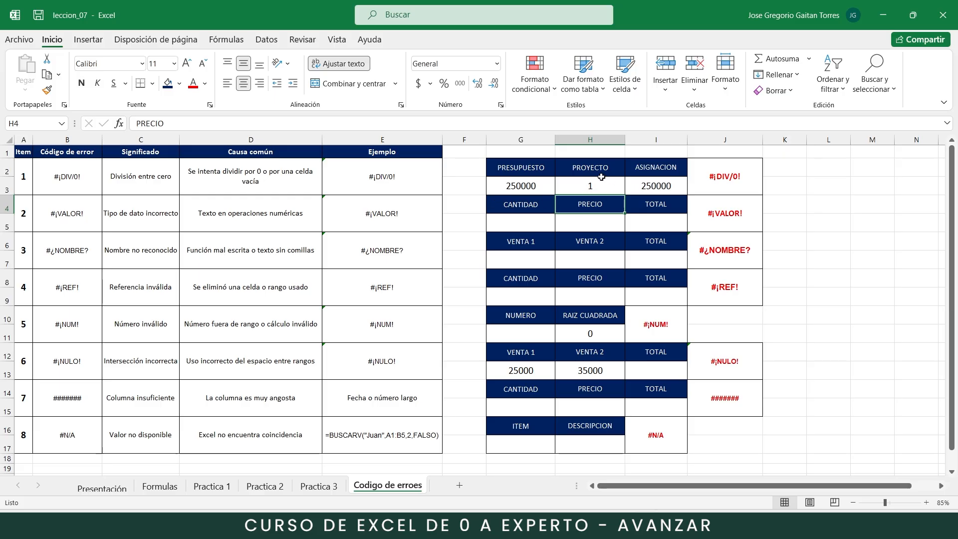
double_click(645, 183)
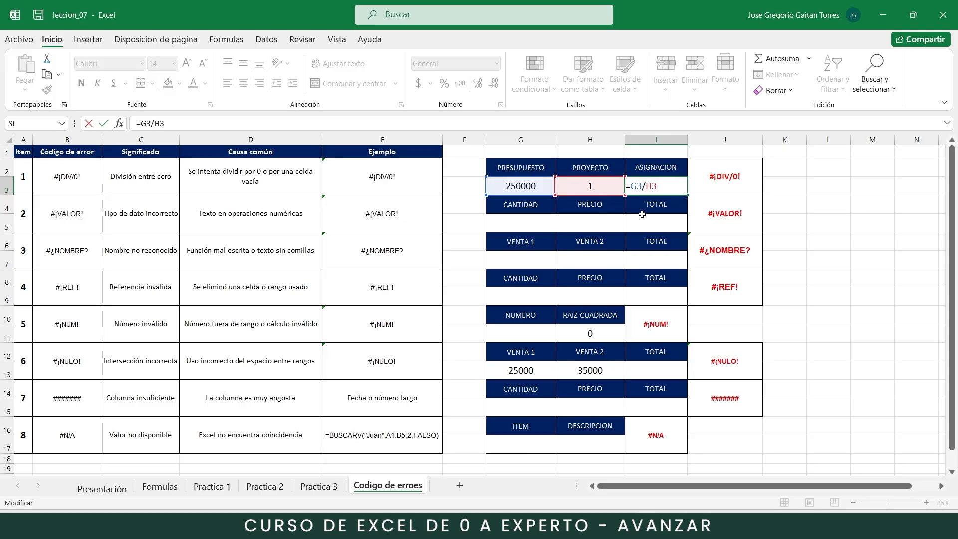
key(Return)
click(658, 185)
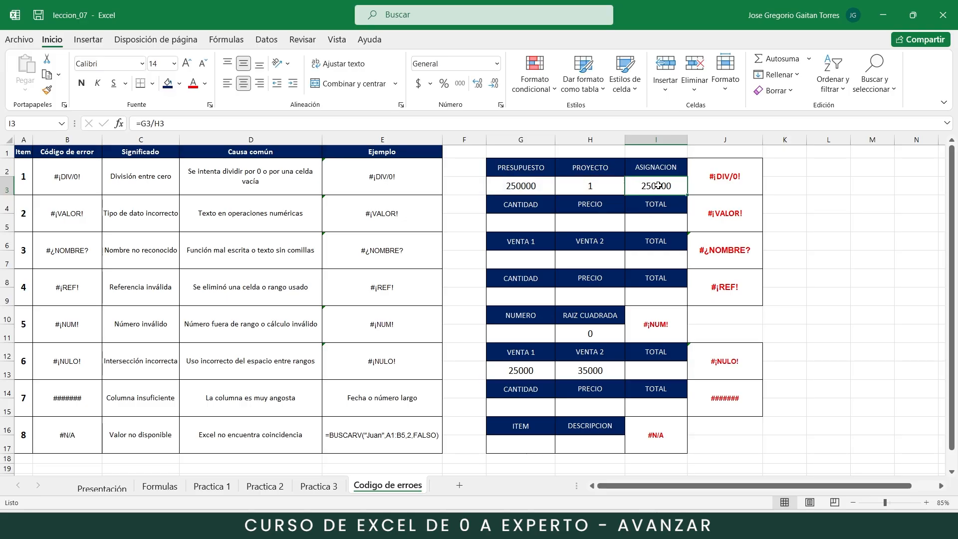
double_click(658, 185)
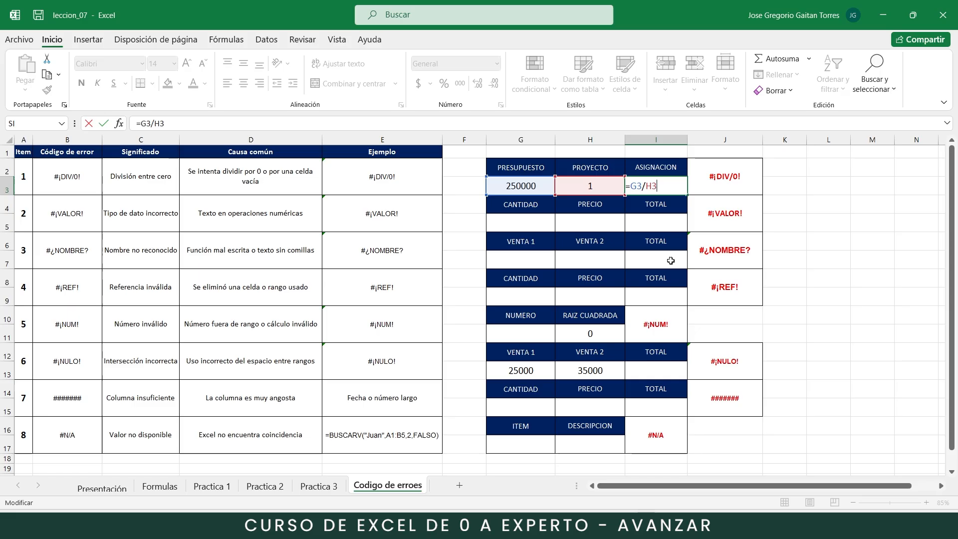
key(Return)
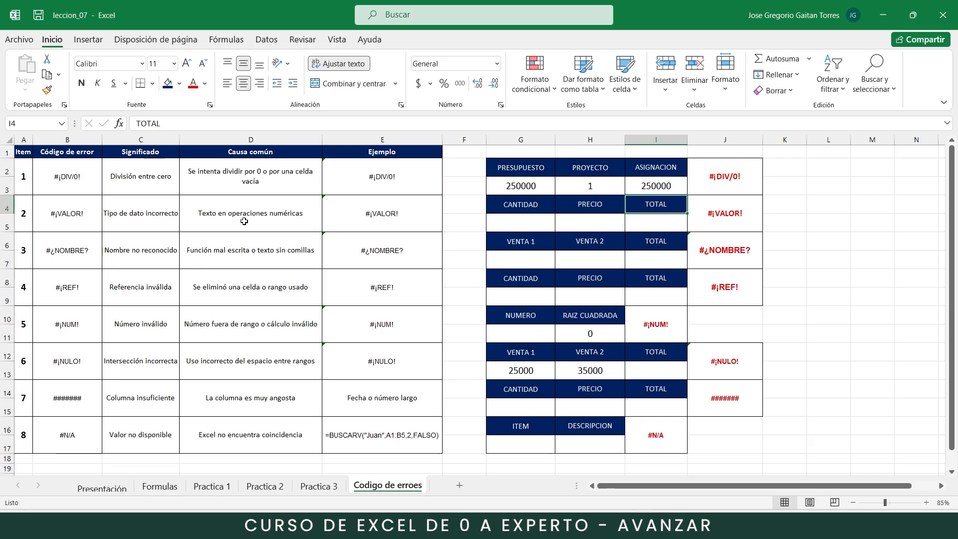
- Enter 10 as the CANTIDAD in G5 and 15000 as the PRECIO in H5
click(536, 225)
text(10)
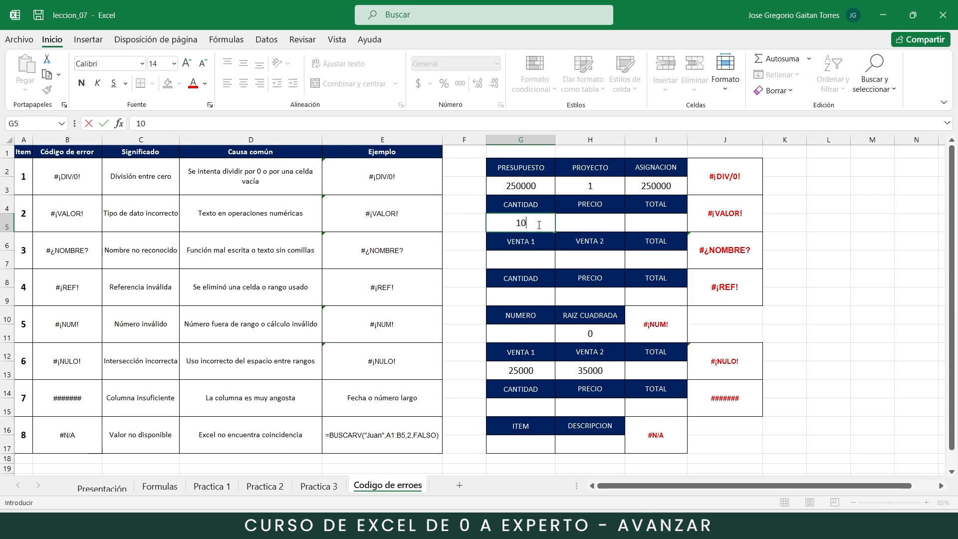
click(594, 219)
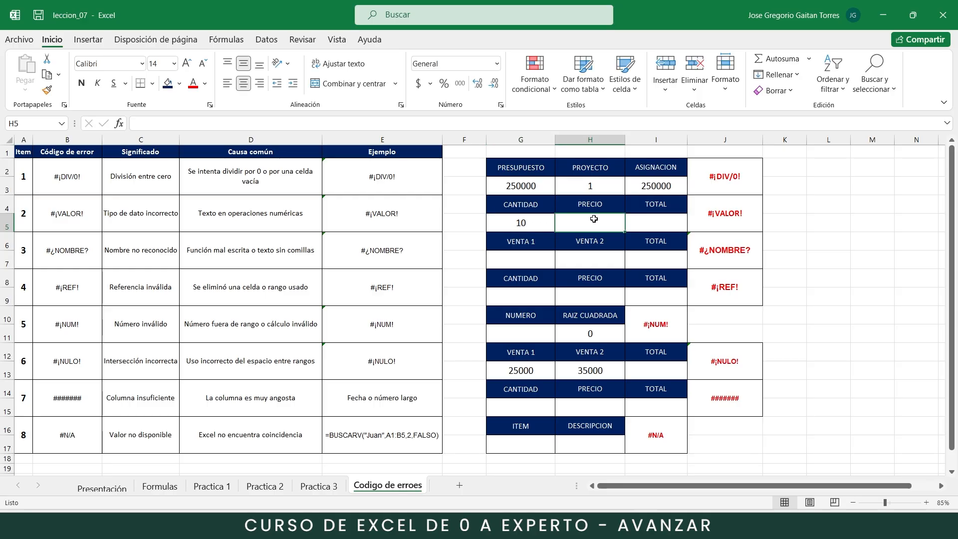
text(15000)
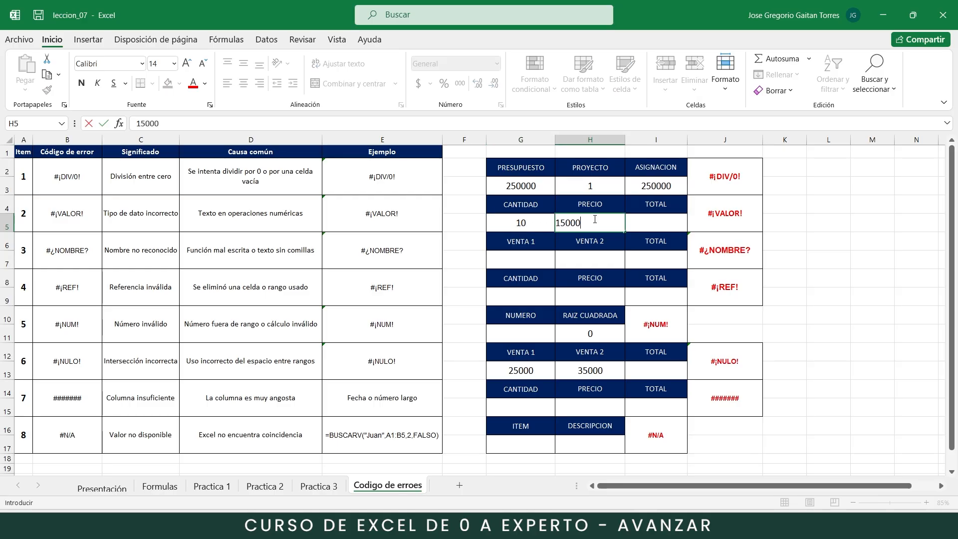
- Calculate the TOTAL in I5 with =G5*H5 and inspect the formula's cell references
click(665, 228)
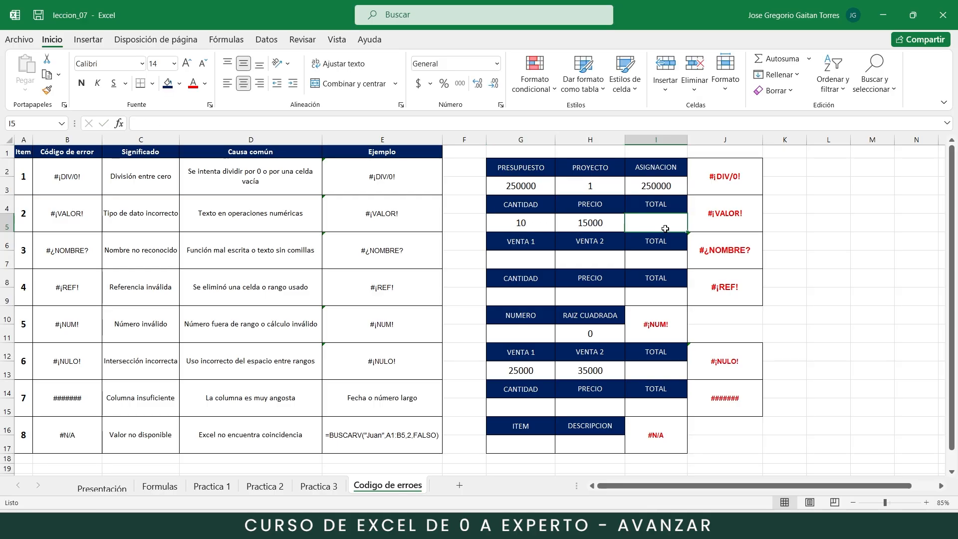
text(=)
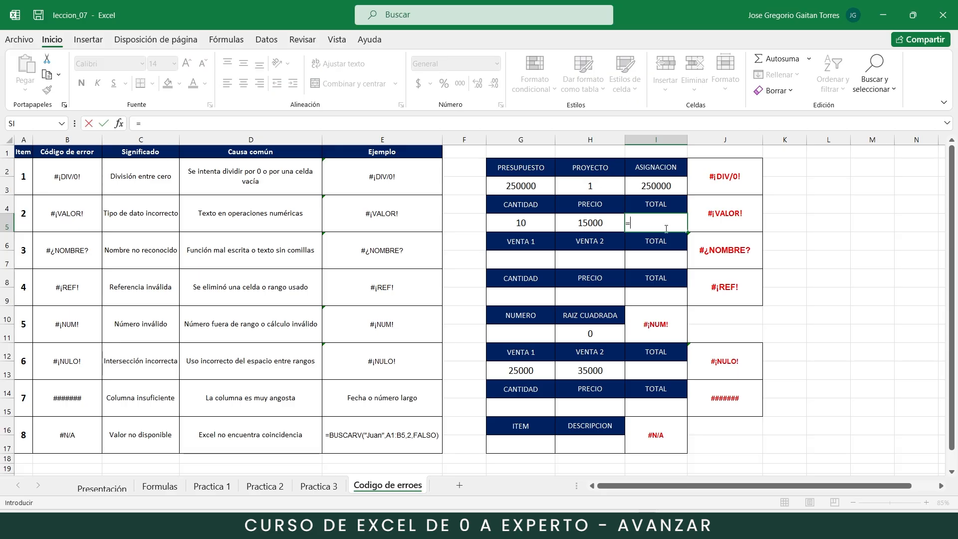
click(550, 229)
text(*)
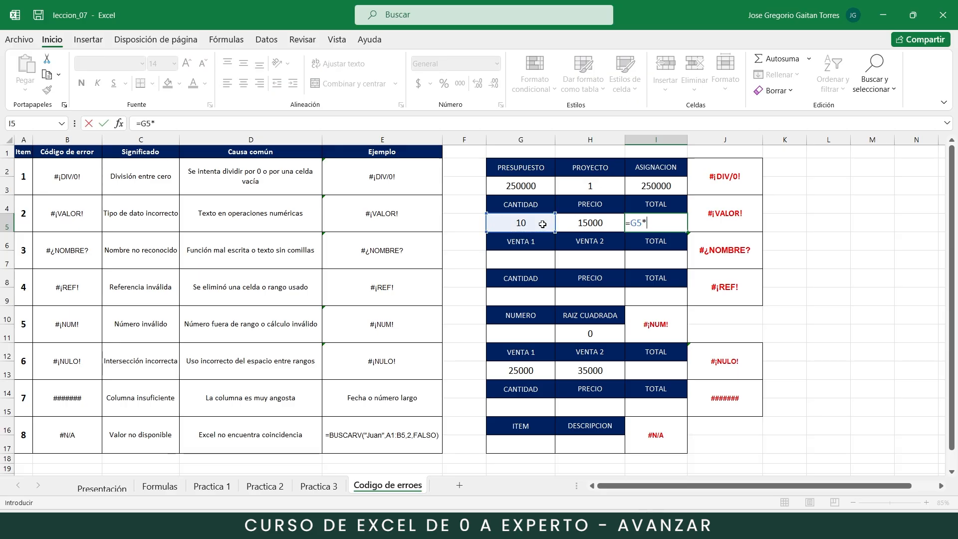
click(570, 220)
key(Return)
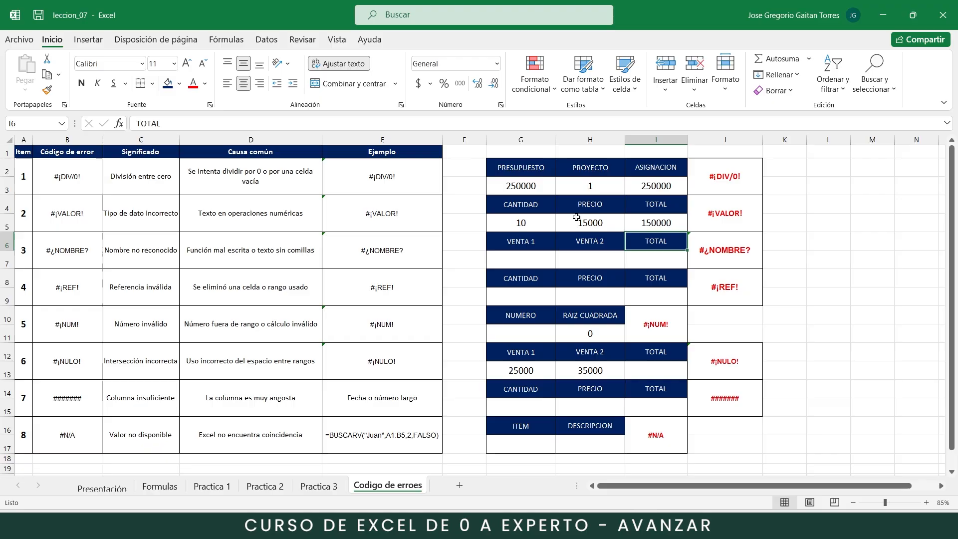
key(Up)
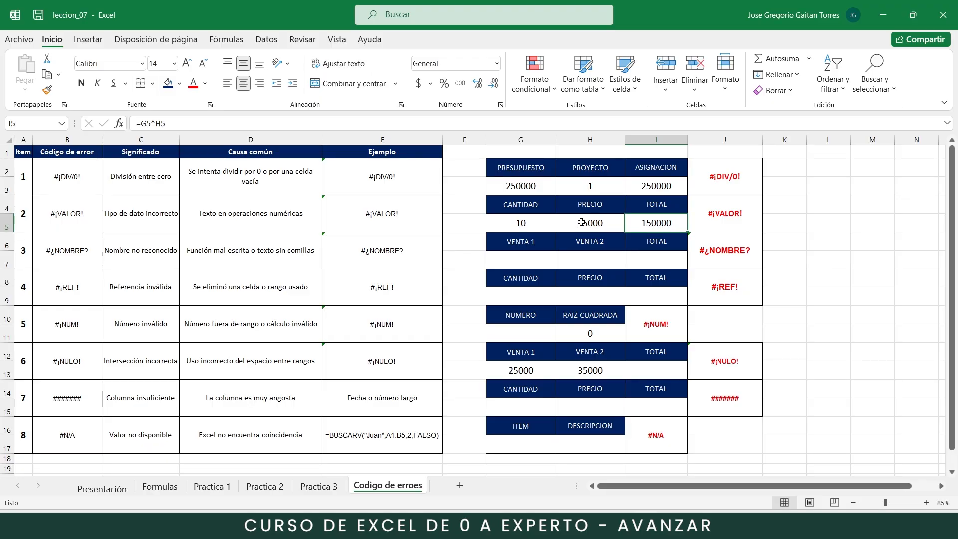
double_click(662, 224)
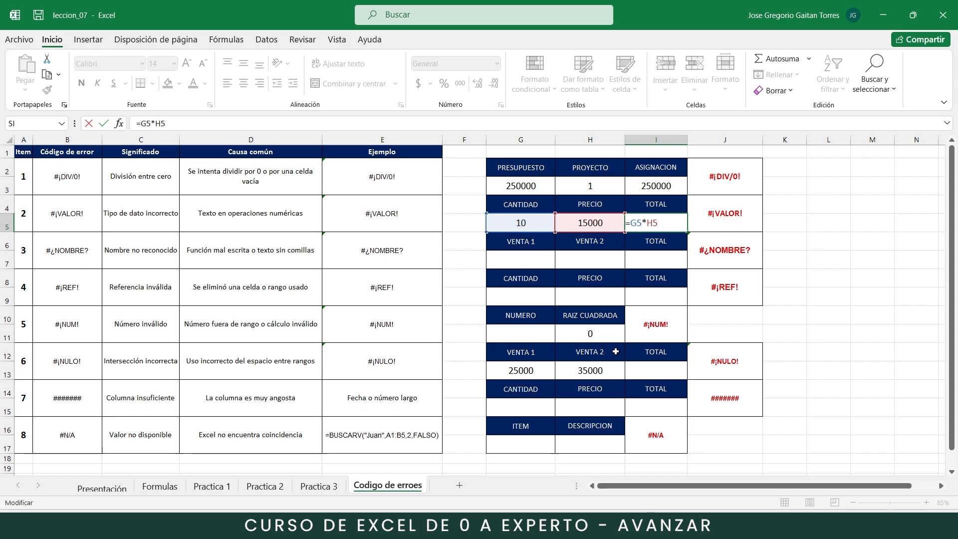
key(Return)
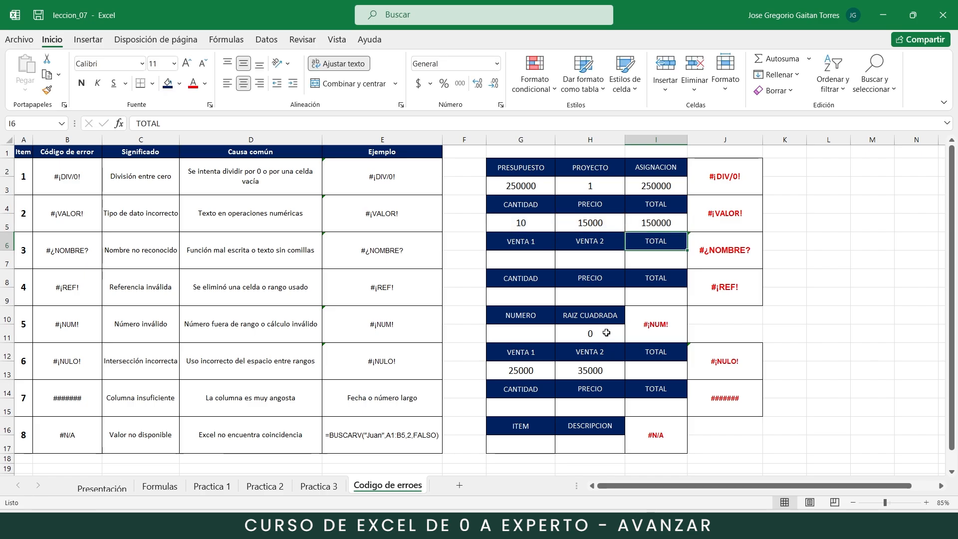
- Replace the CANTIDAD in G5 with the letter A to provoke a wrong-data-type error, and check the TOTAL in I5
click(540, 224)
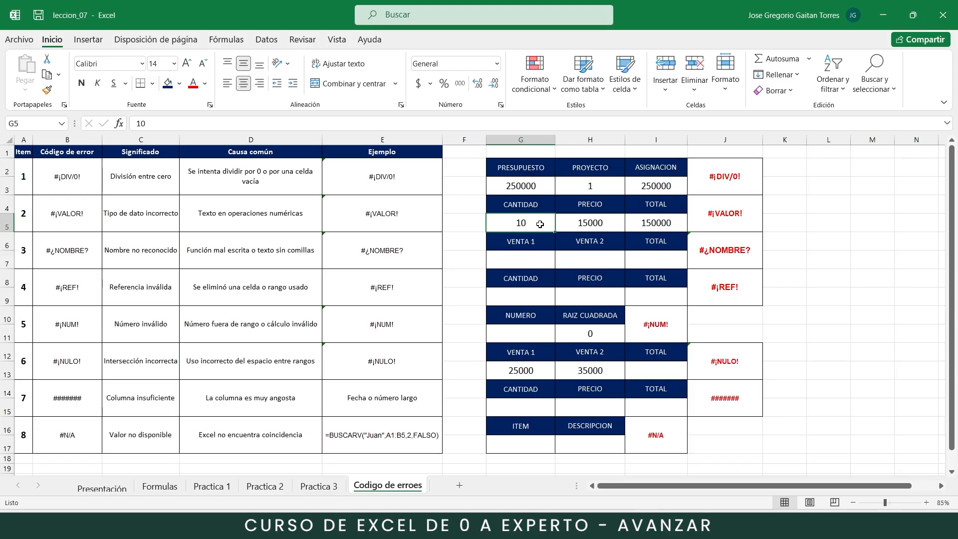
text(a)
key(ctrl+Return)
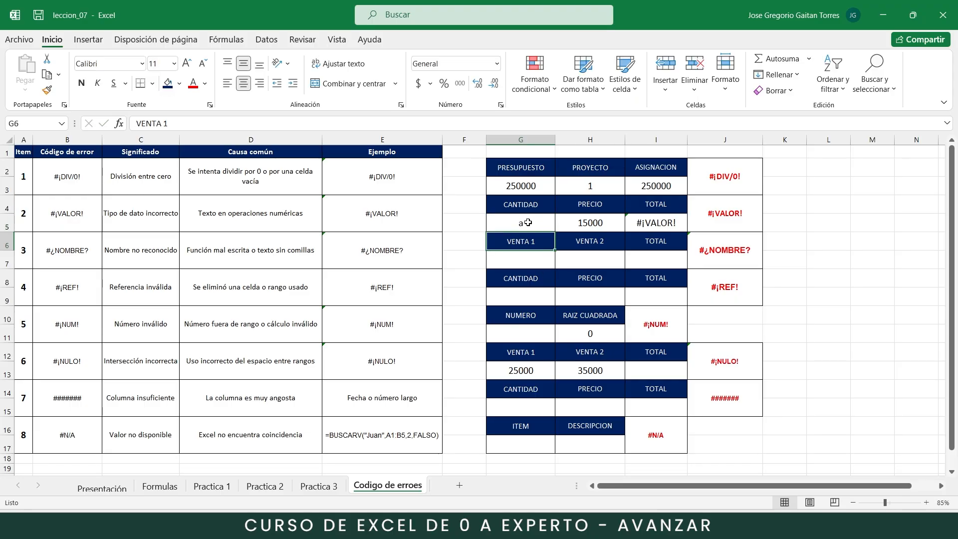
text(A)
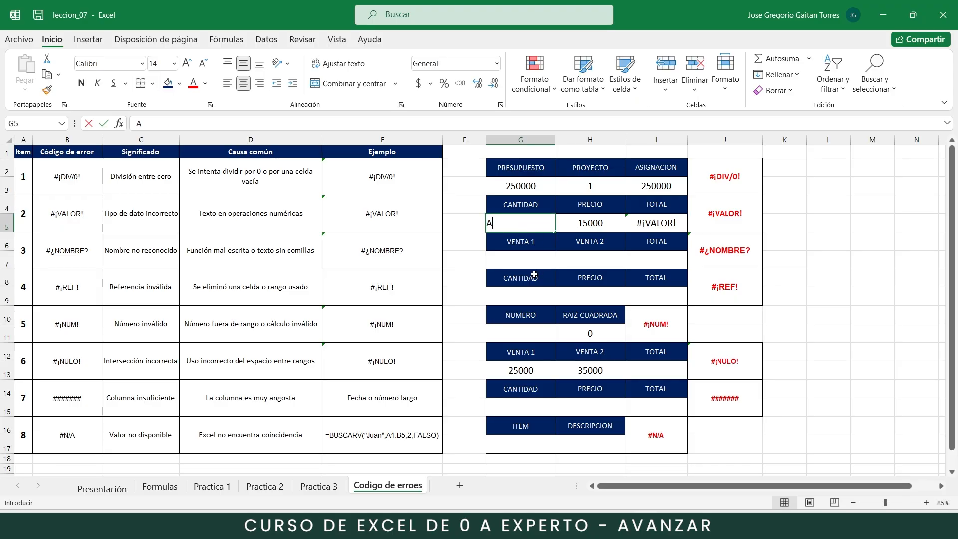
key(Return)
click(672, 224)
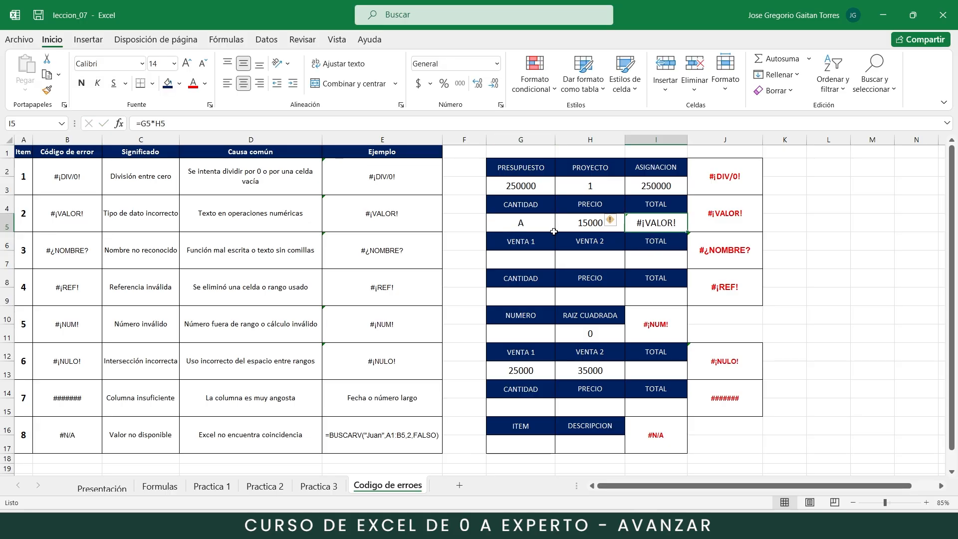
click(522, 222)
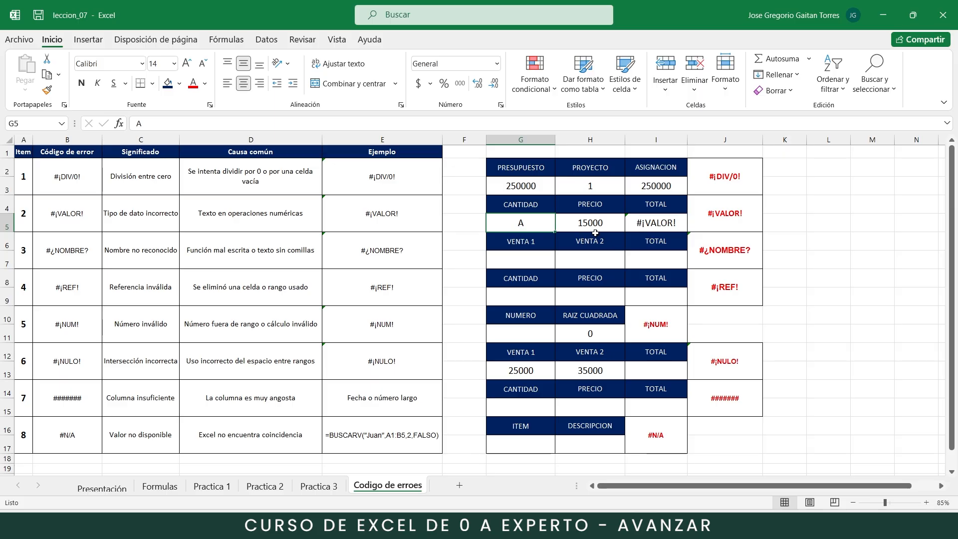
- Set the CANTIDAD in G5 back to 10 and dismiss the Teams notification
text(10)
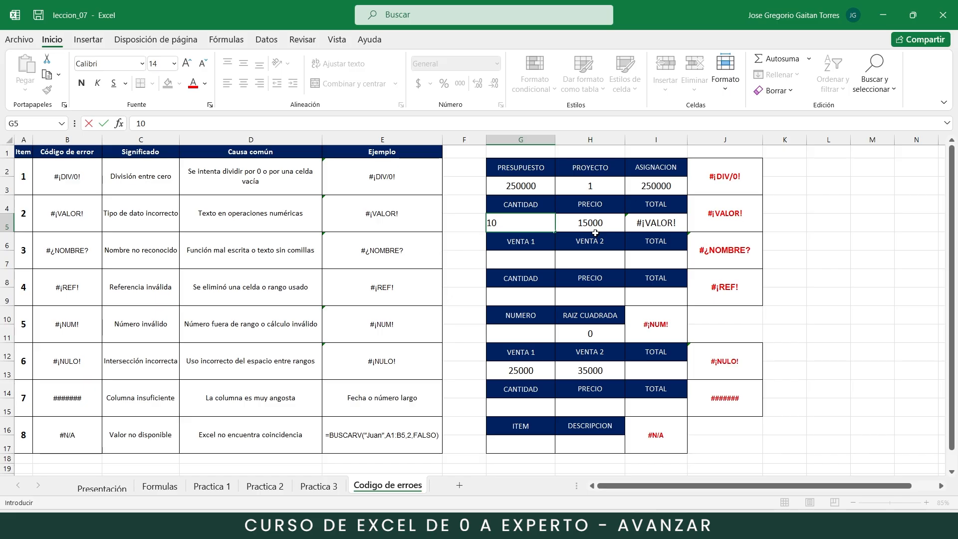
key(Return)
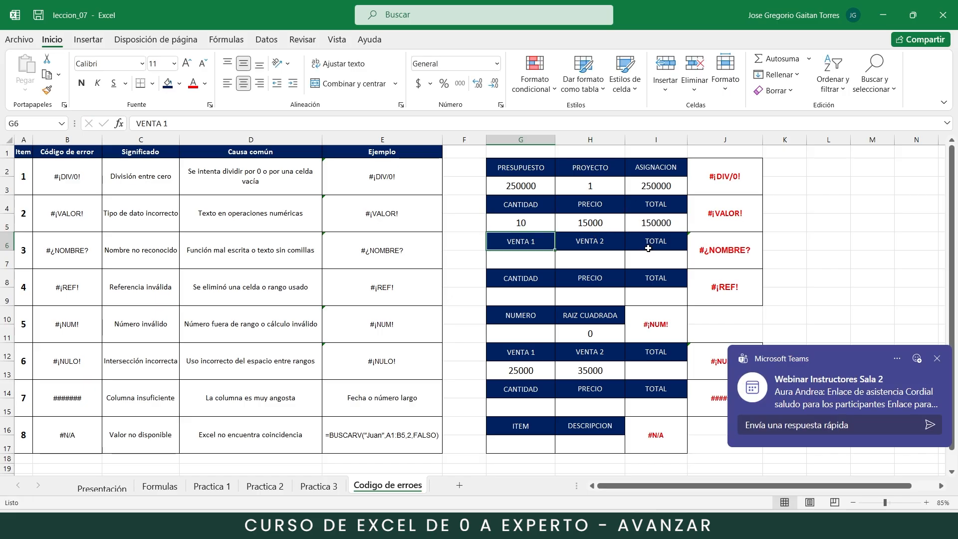
click(941, 358)
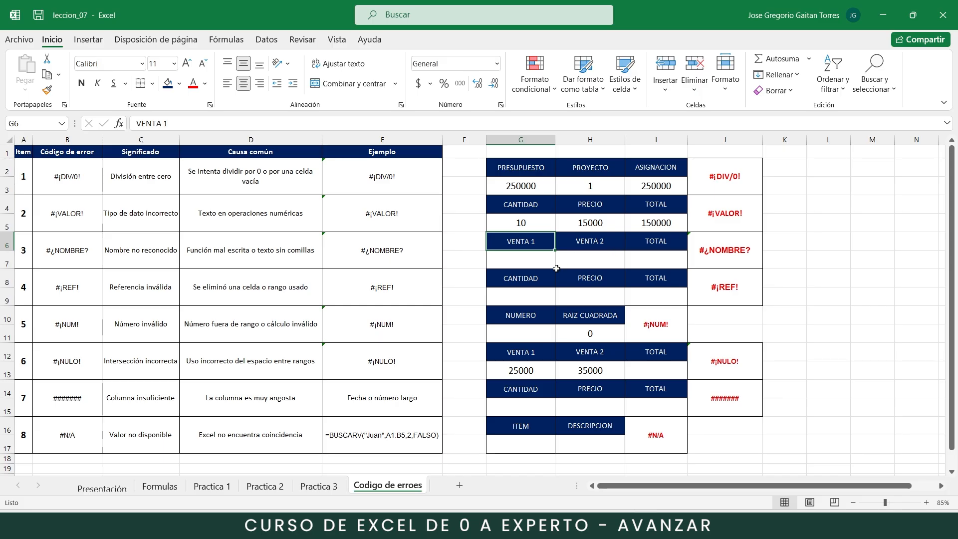
- Enter 25000 as VENTA 1 in G7 and 12500 as VENTA 2 in H7, and check both cells
click(527, 266)
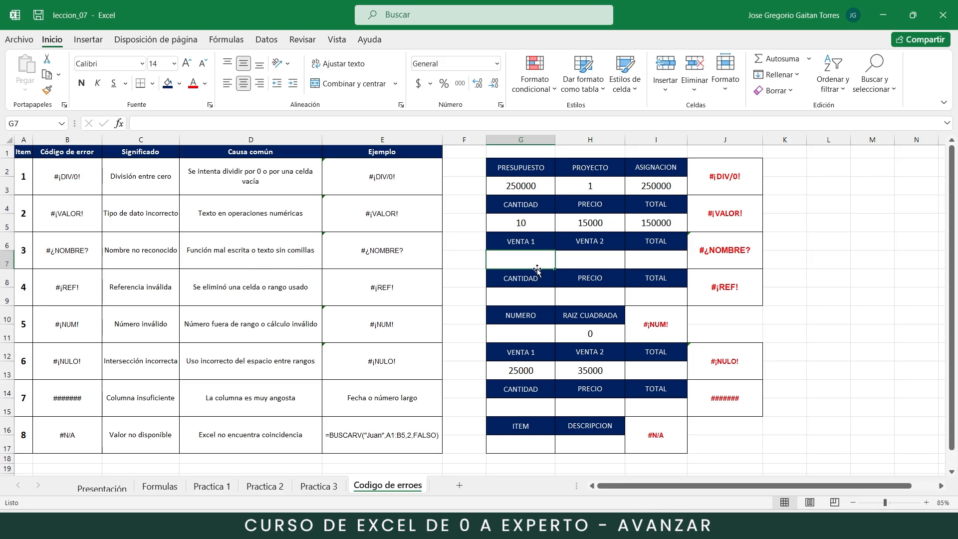
text(25000)
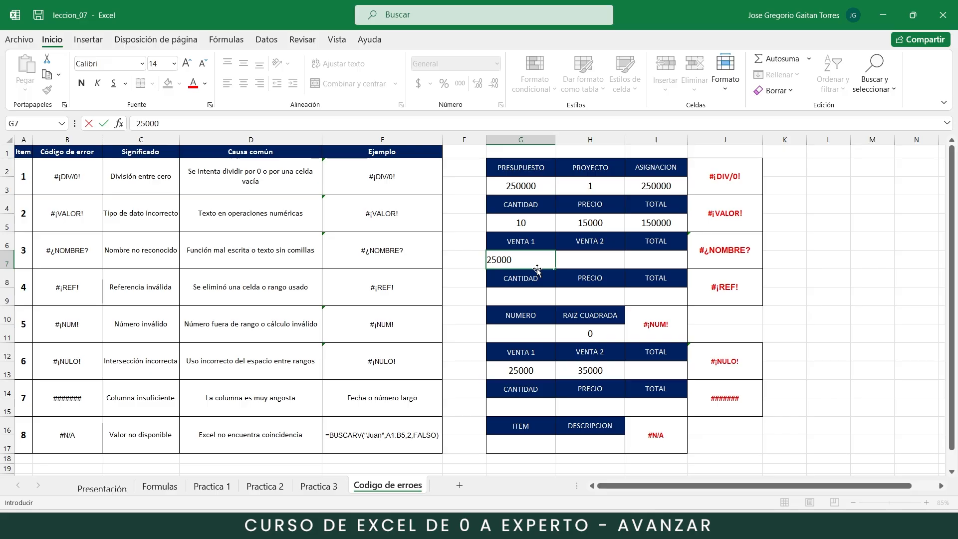
click(603, 262)
text(1)
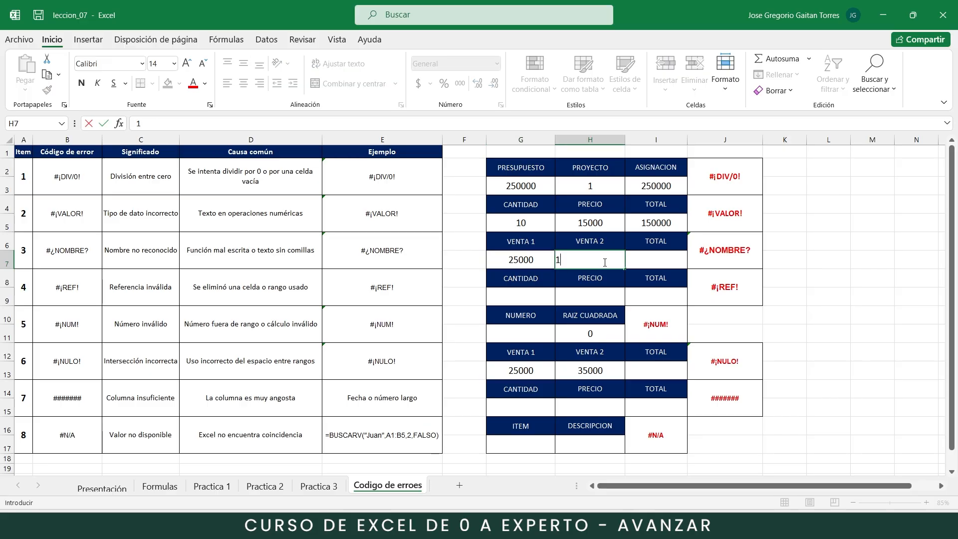
text(2500)
click(663, 262)
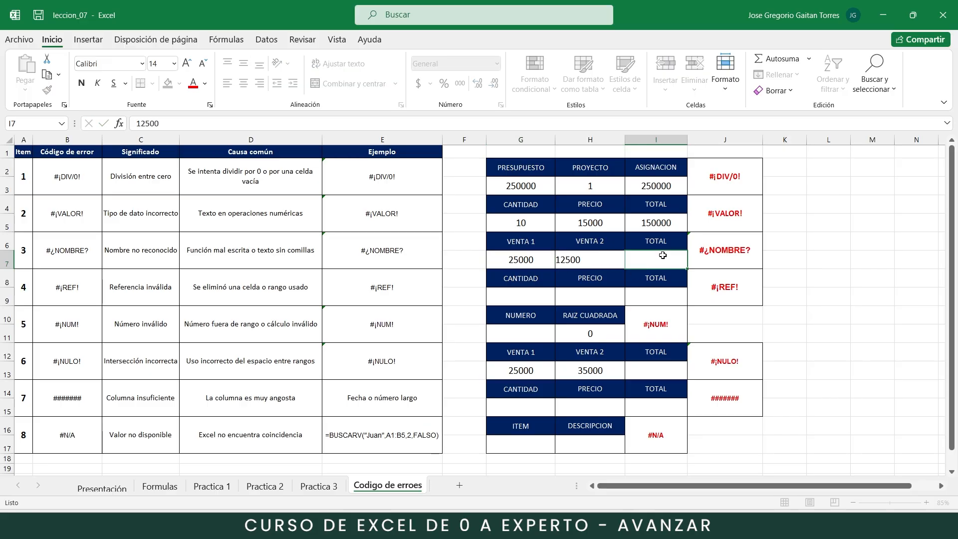
click(509, 257)
click(606, 256)
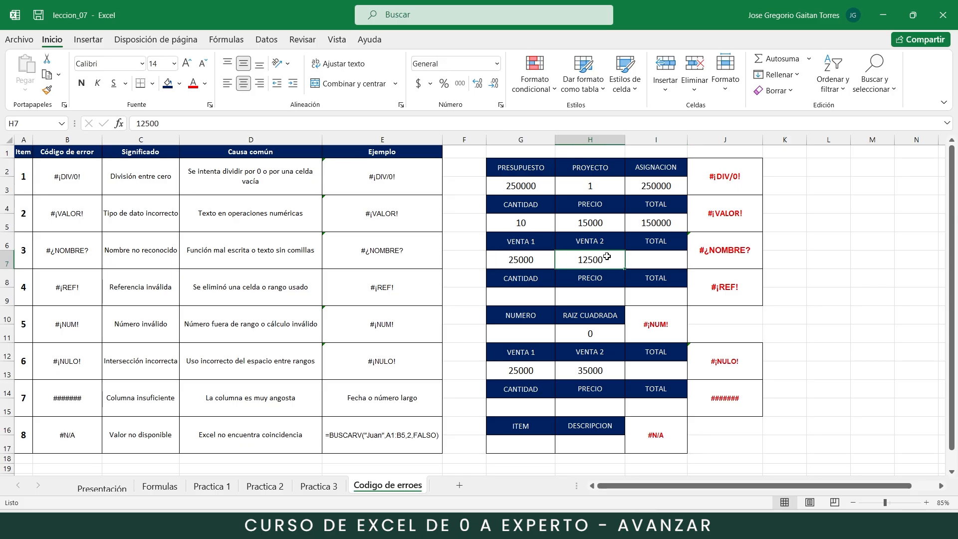
click(521, 264)
click(613, 261)
- Calculate the TOTAL in I7 with =SUMA(G7:H7)
click(665, 259)
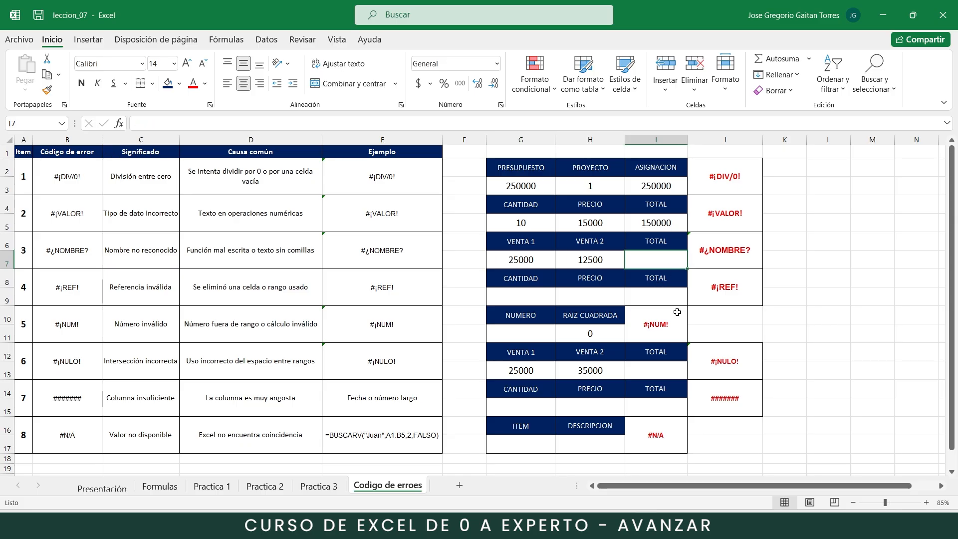
text(=SUMAR)
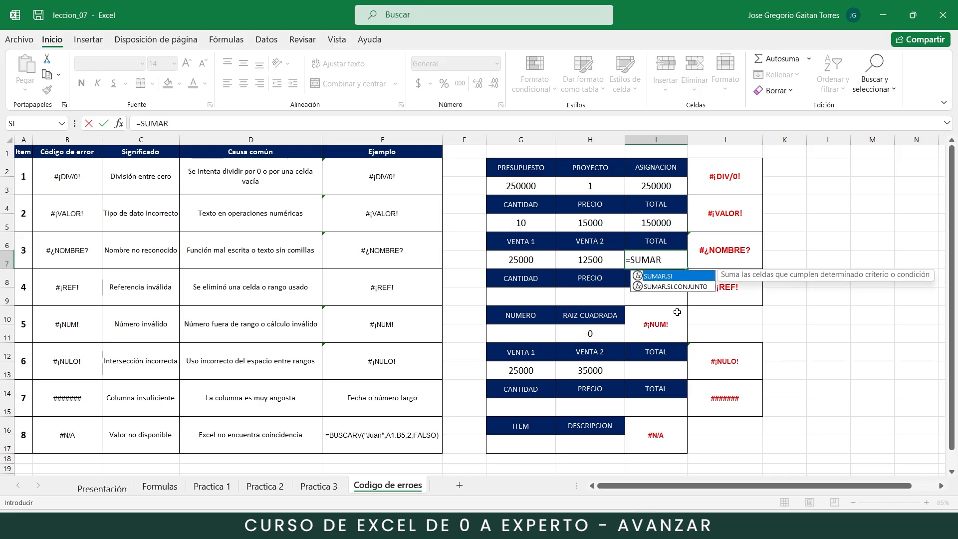
key(BackSpace)
text(()
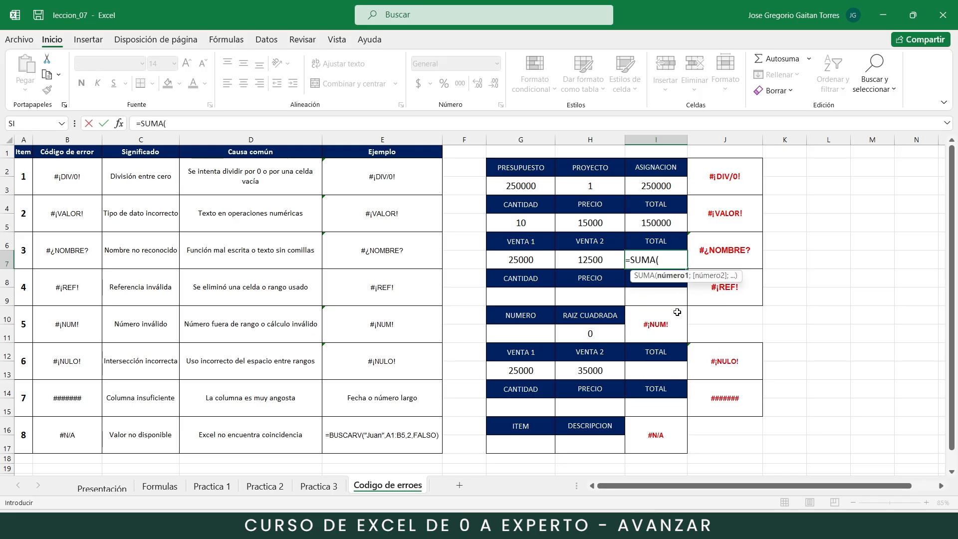
drag(533, 264, 597, 258)
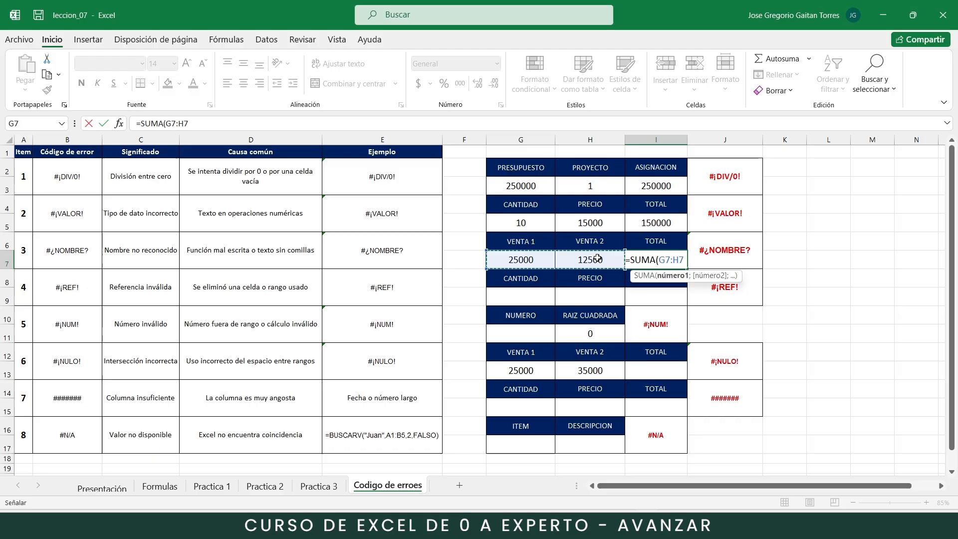
text())
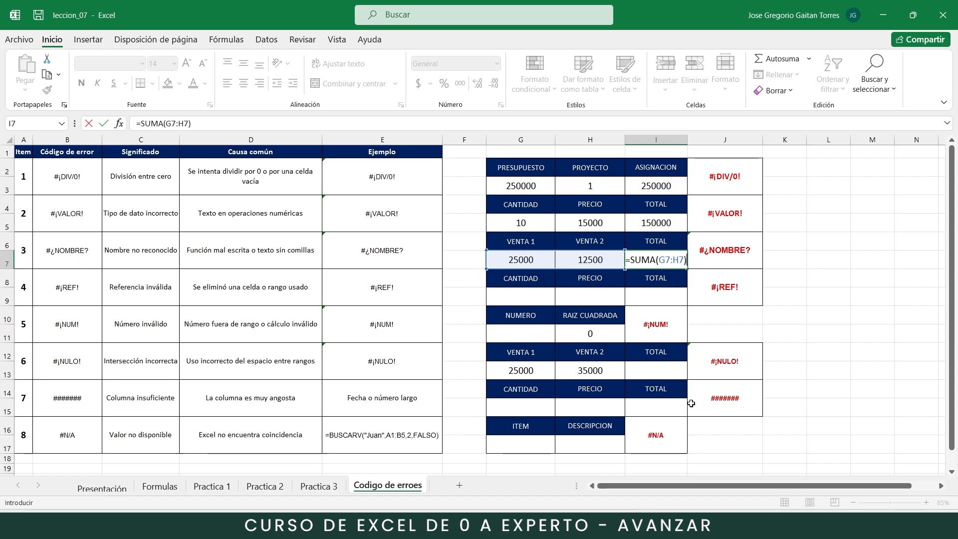
key(Return)
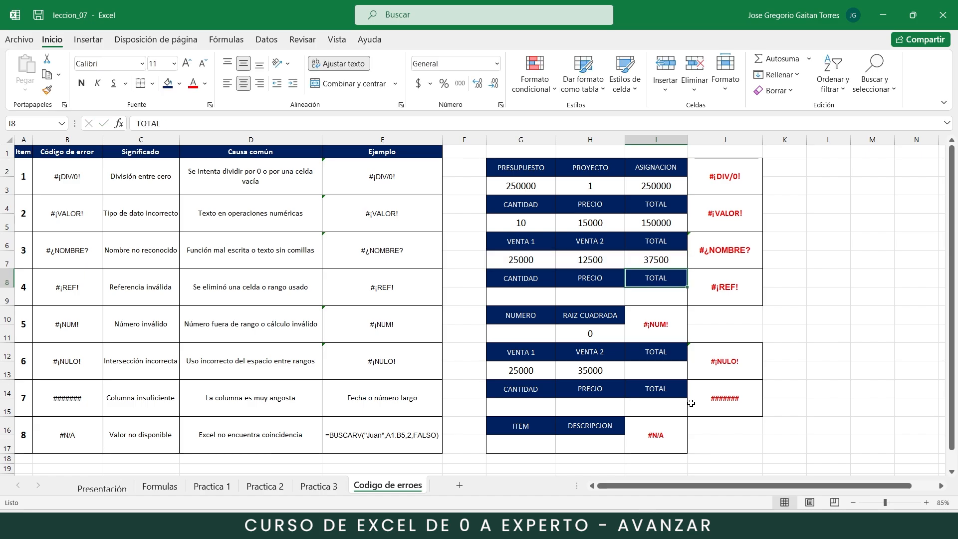
- Misspell the function in I7 as SUMAR to provoke an unrecognized-name error, and check the resulting cell
double_click(660, 265)
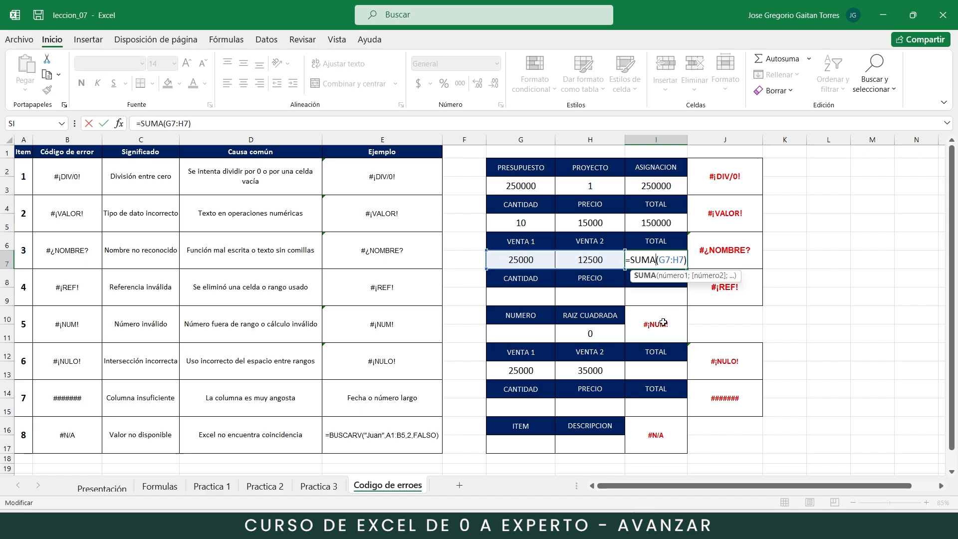
text(R)
key(Return)
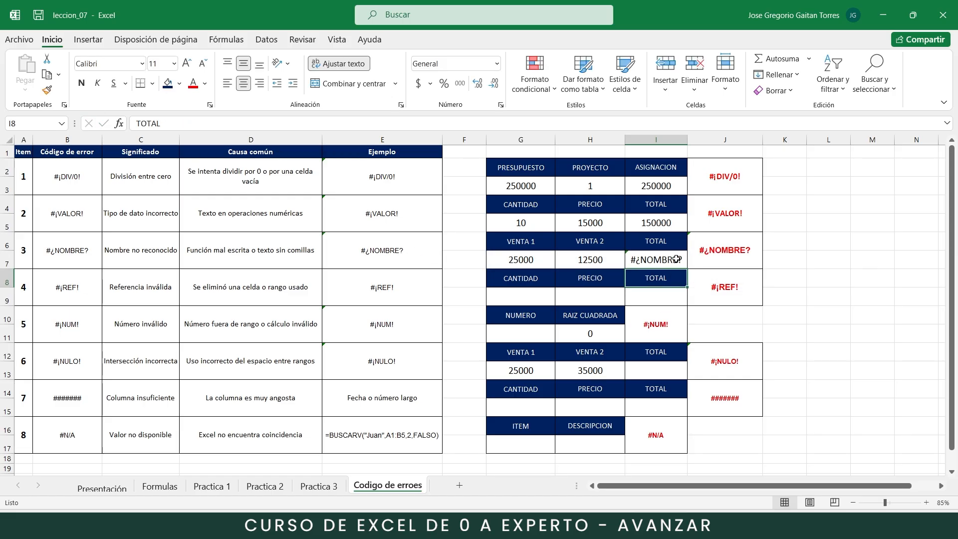
click(667, 260)
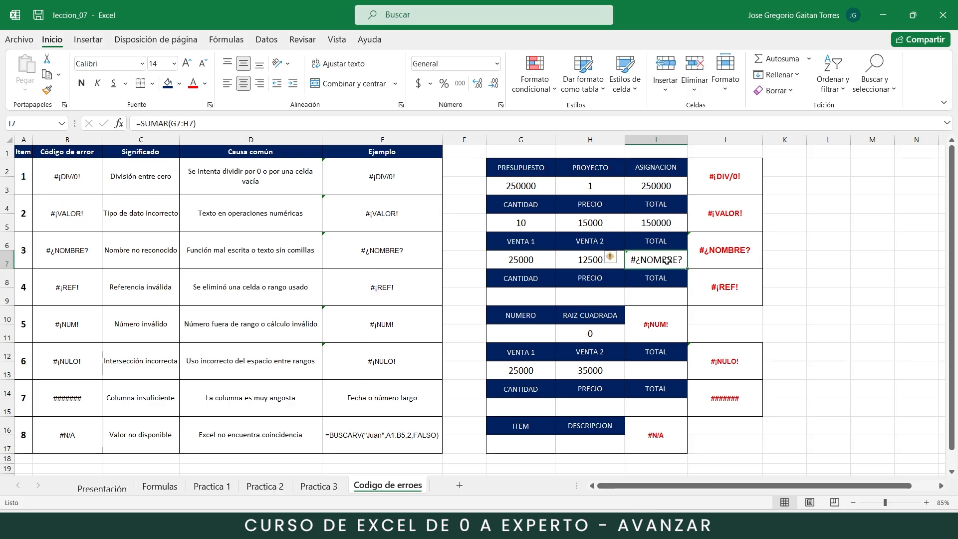
- Correct the function name in I7 to SUMA and check the TOTAL formula
double_click(666, 259)
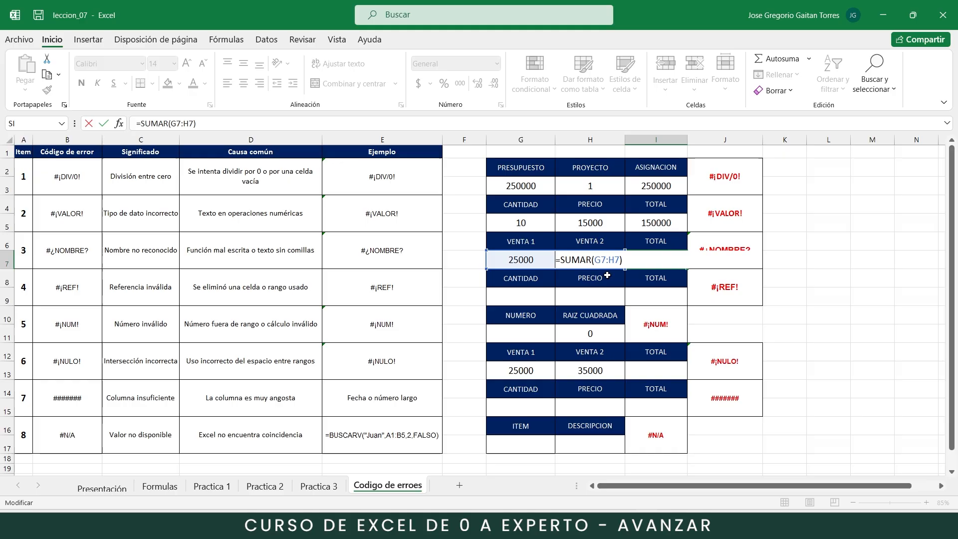
click(593, 260)
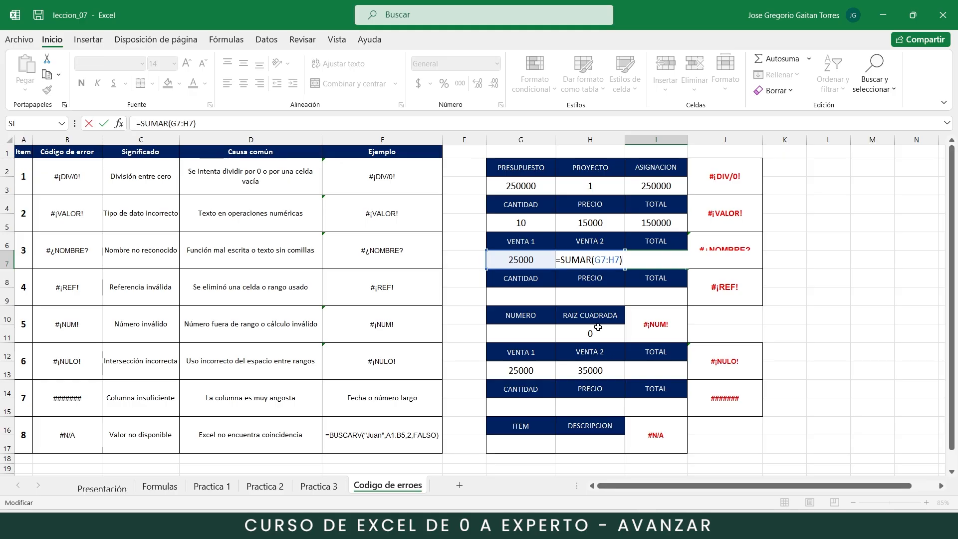
key(BackSpace)
key(Return)
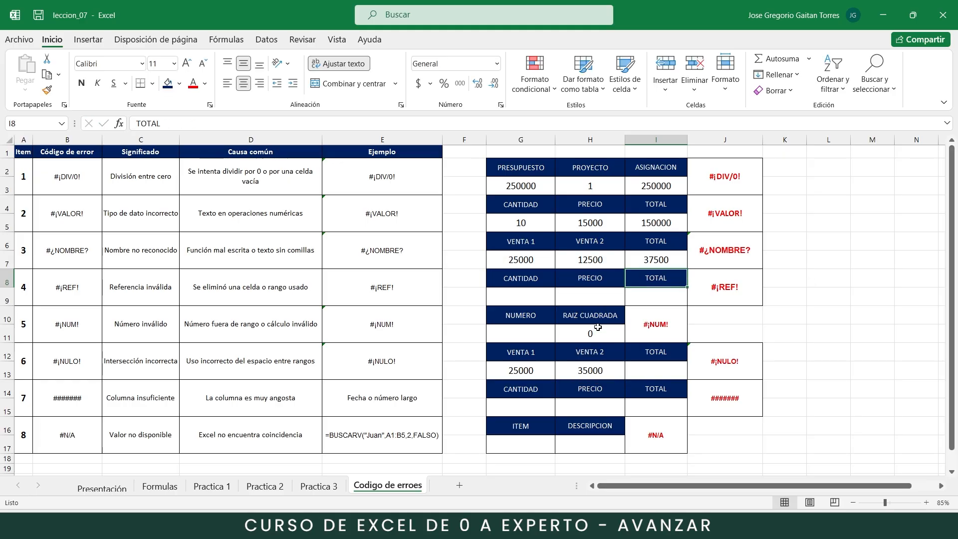
click(648, 256)
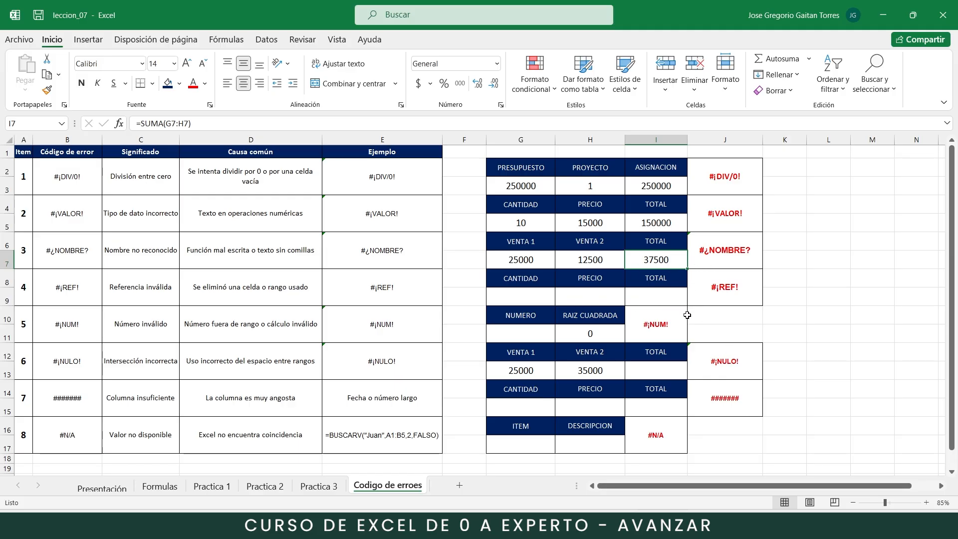
- In the practice table for the #¡REF! error, enter 10 as the CANTIDAD in G9 and 25000 as the PRECIO in H9
click(737, 294)
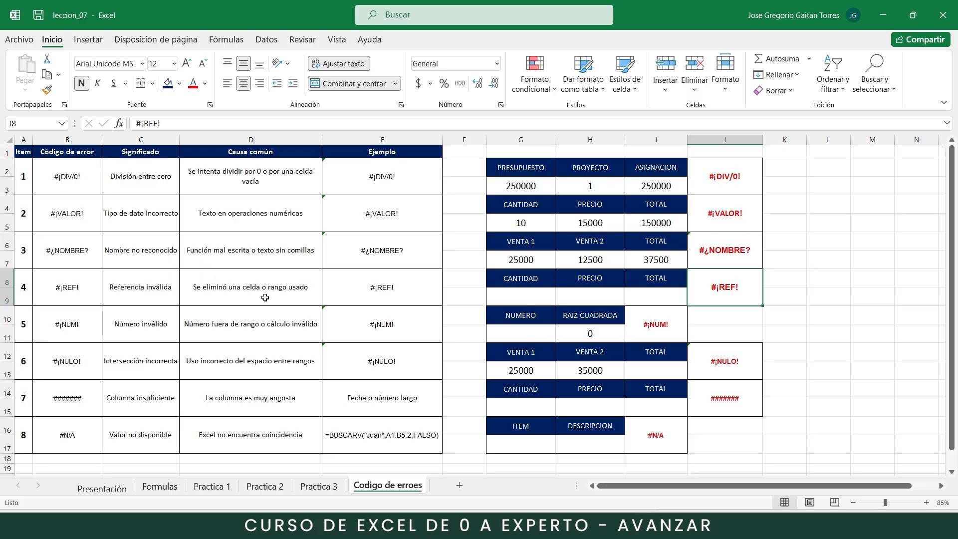
click(540, 296)
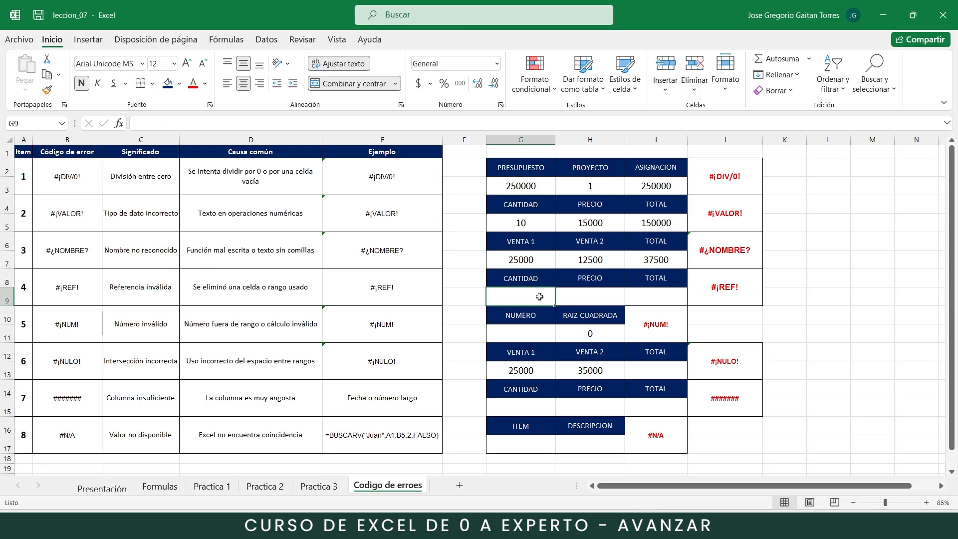
text(10)
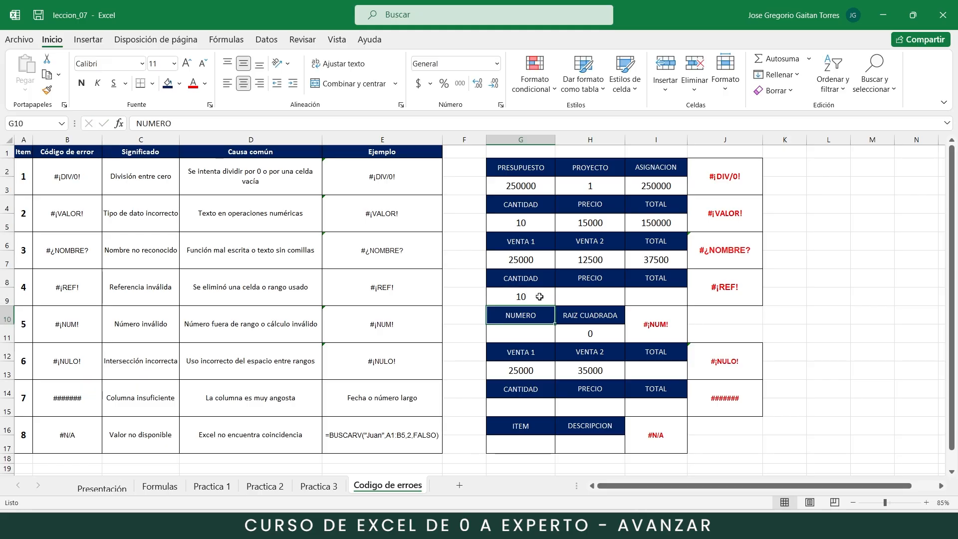
click(617, 292)
text(25000)
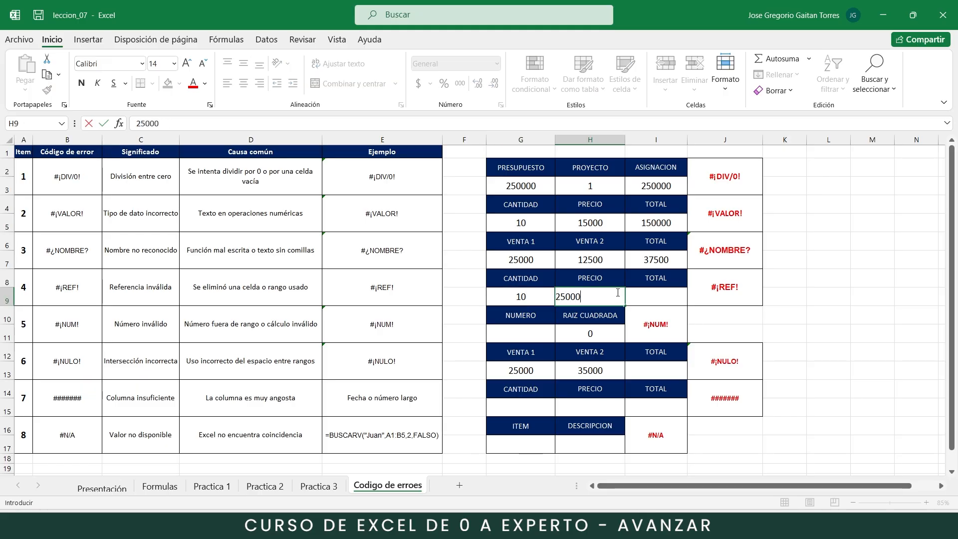
key(Return)
- Calculate the TOTAL in I9 with =G9*H9 and inspect the formula's cell references
click(666, 291)
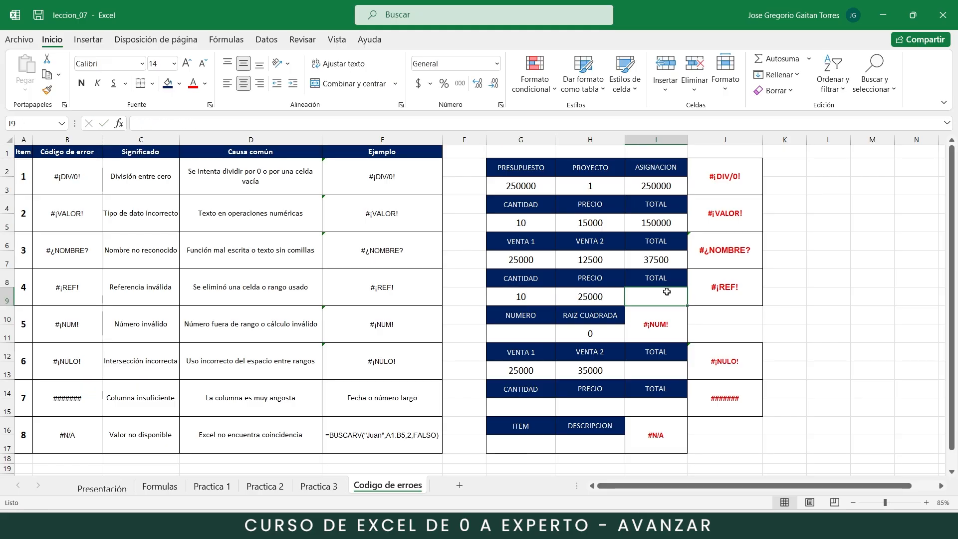
text(=)
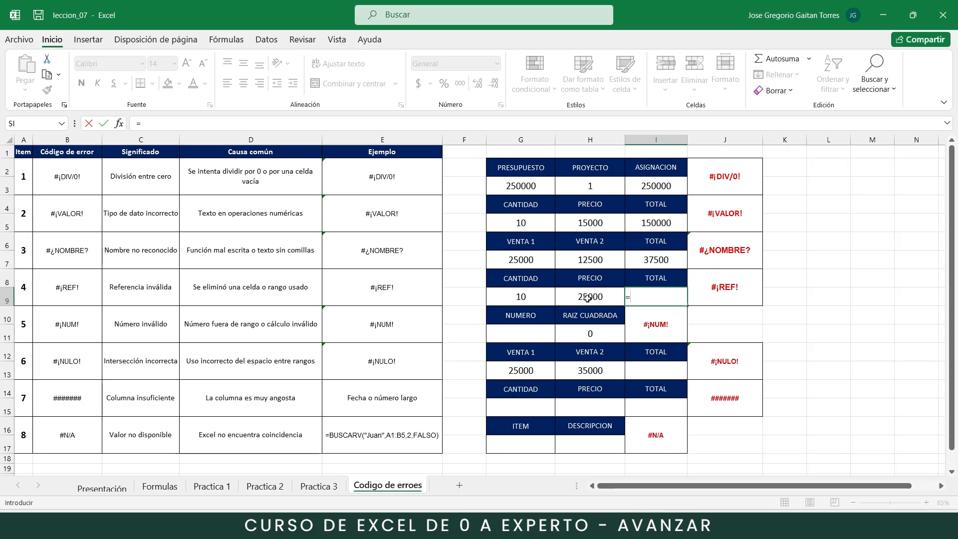
click(538, 298)
text(*)
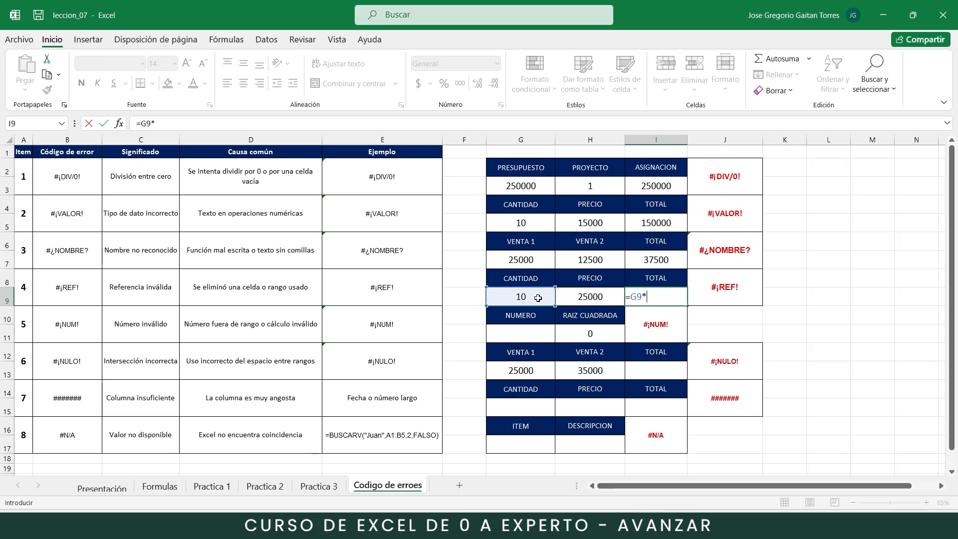
click(605, 292)
key(Return)
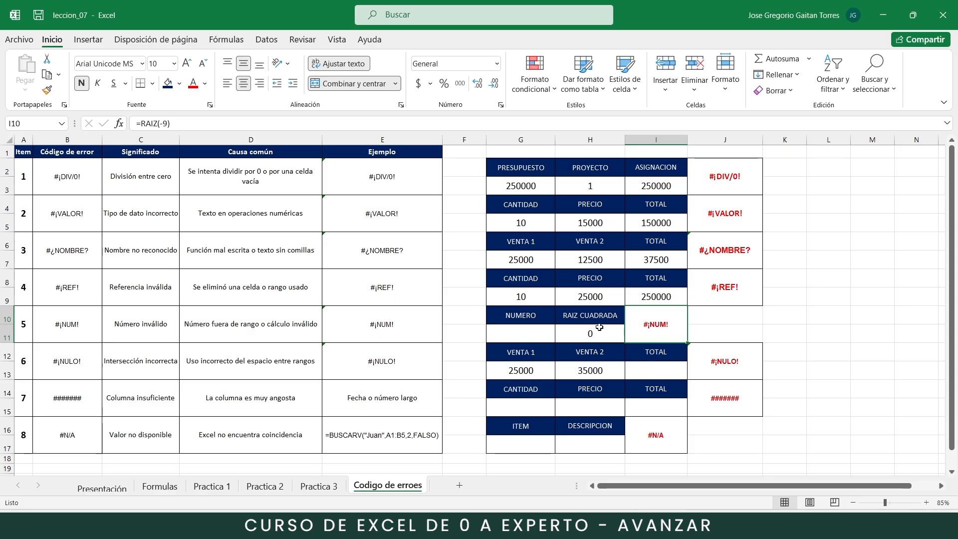
double_click(653, 297)
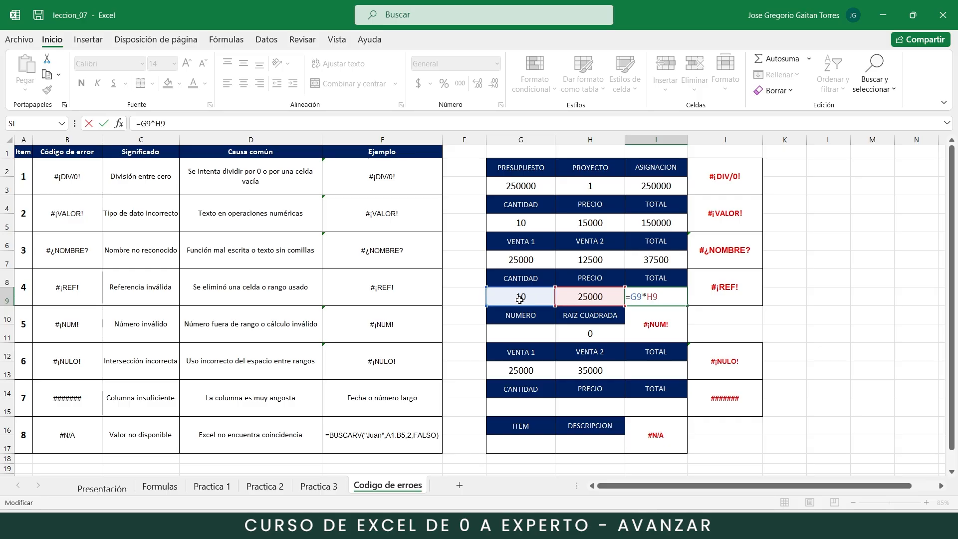
click(671, 329)
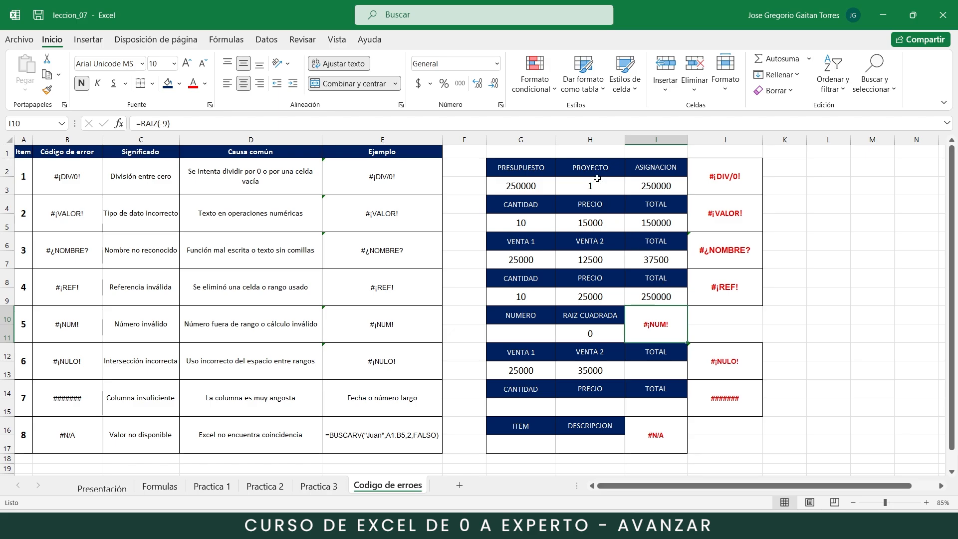
- Delete column H to provoke invalid-reference errors, and inspect the affected ASIGNACION and TOTAL formulas
right_click(589, 140)
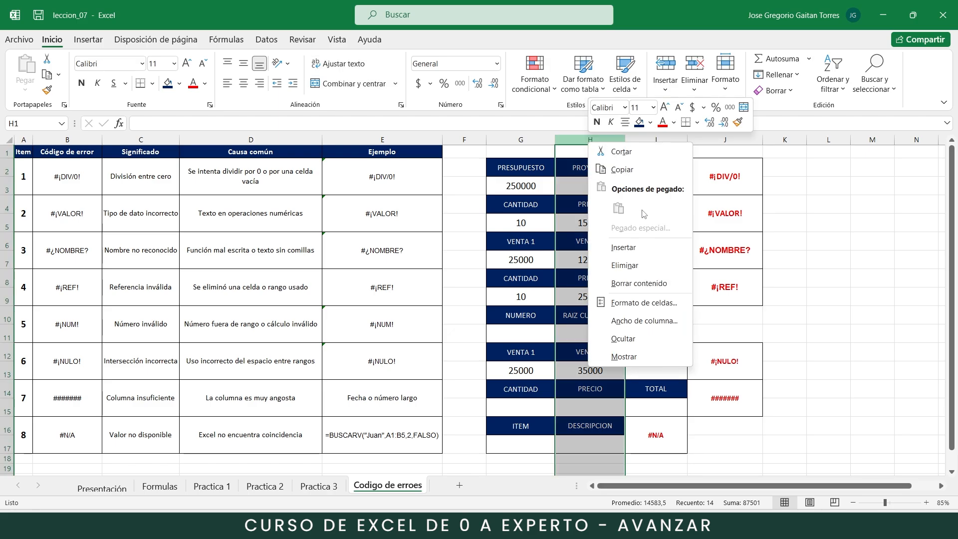
click(624, 265)
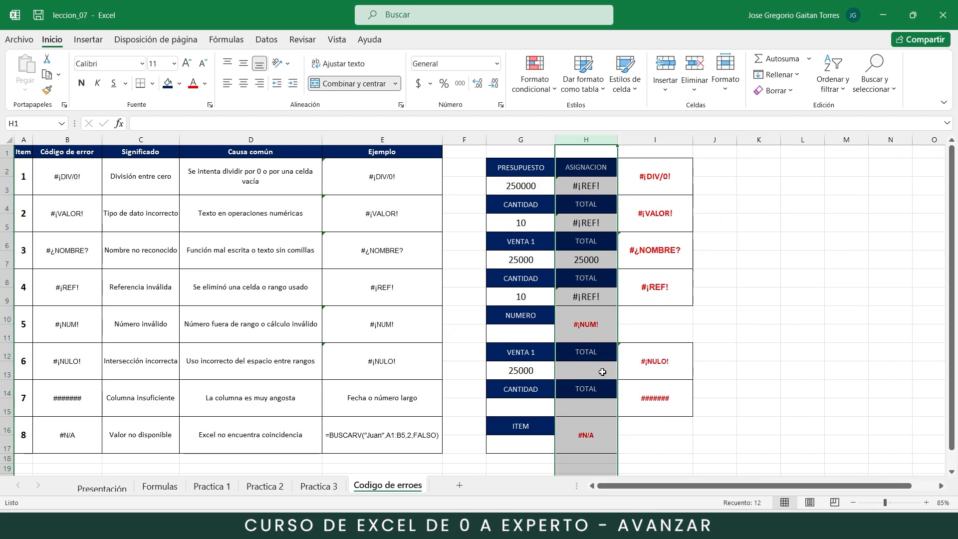
click(608, 298)
click(596, 225)
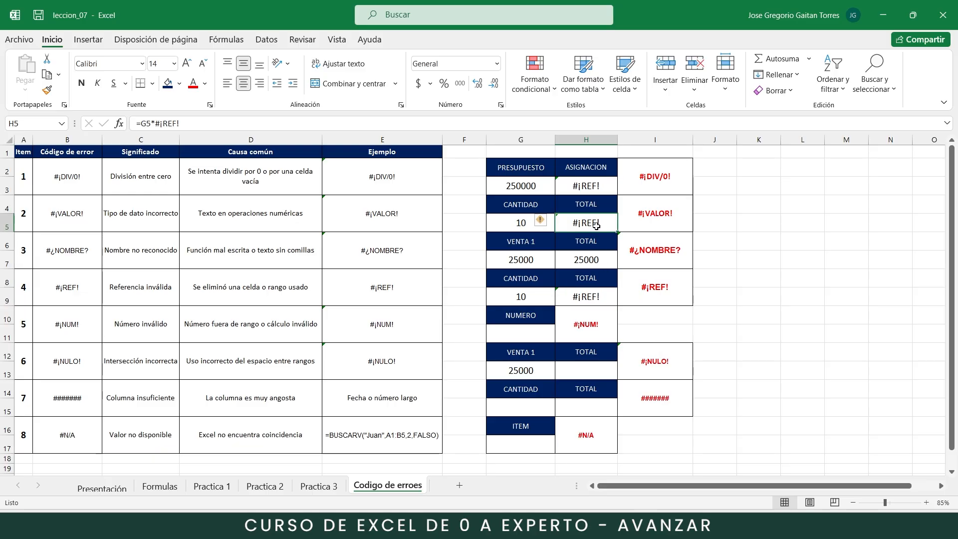
click(603, 185)
click(598, 222)
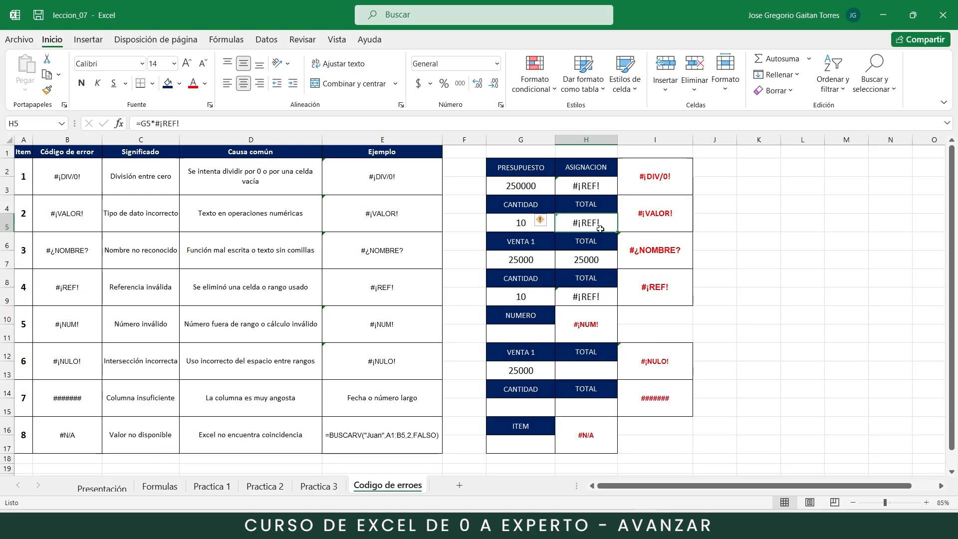
- Undo the deletion of column H after viewing the broken TOTAL in row 9, and recheck the restored formula in I9
click(593, 301)
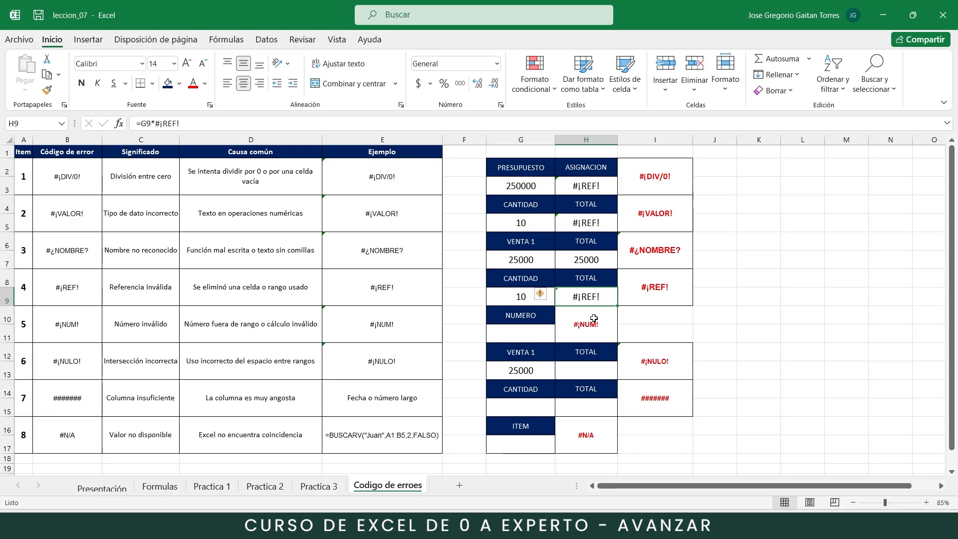
key(ctrl+z)
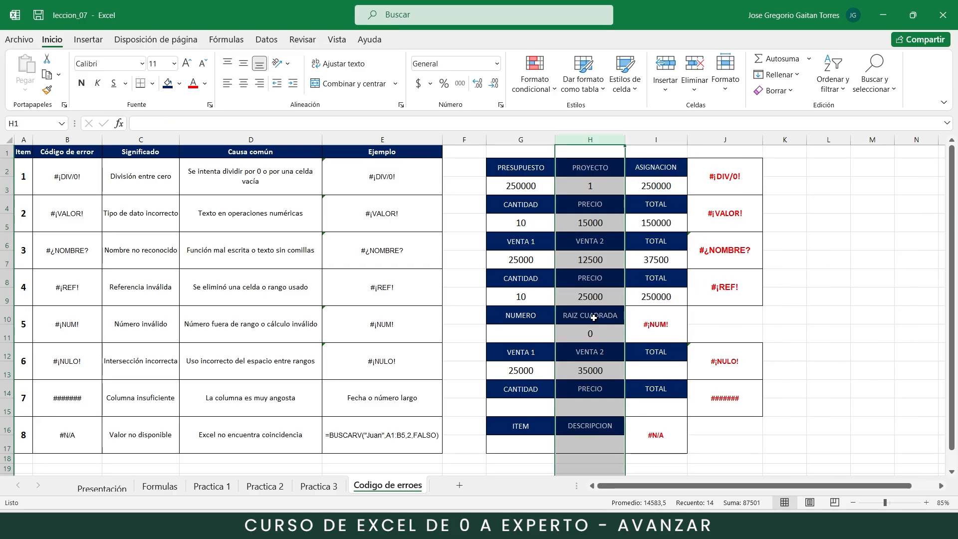
click(678, 297)
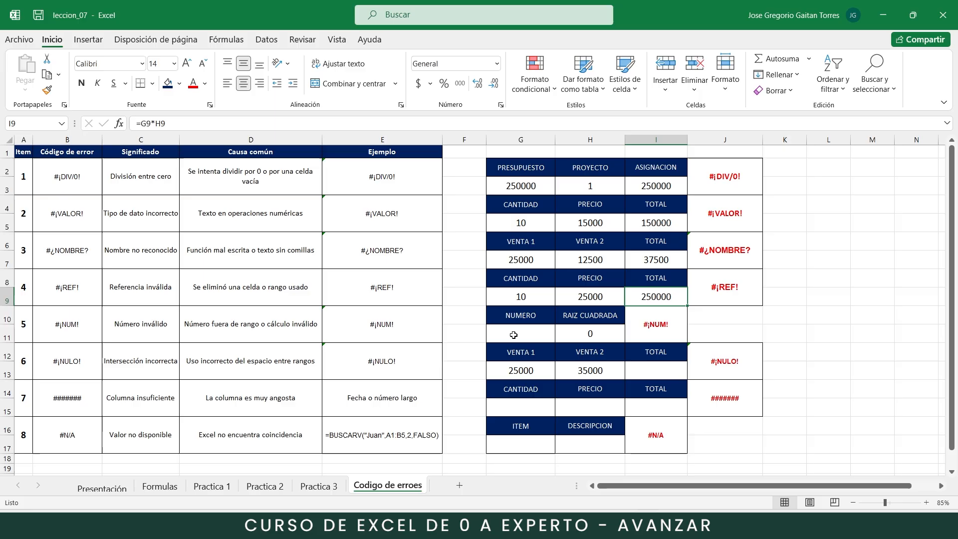
- Clear the existing RAIZ CUADRADA formula from H11
click(598, 334)
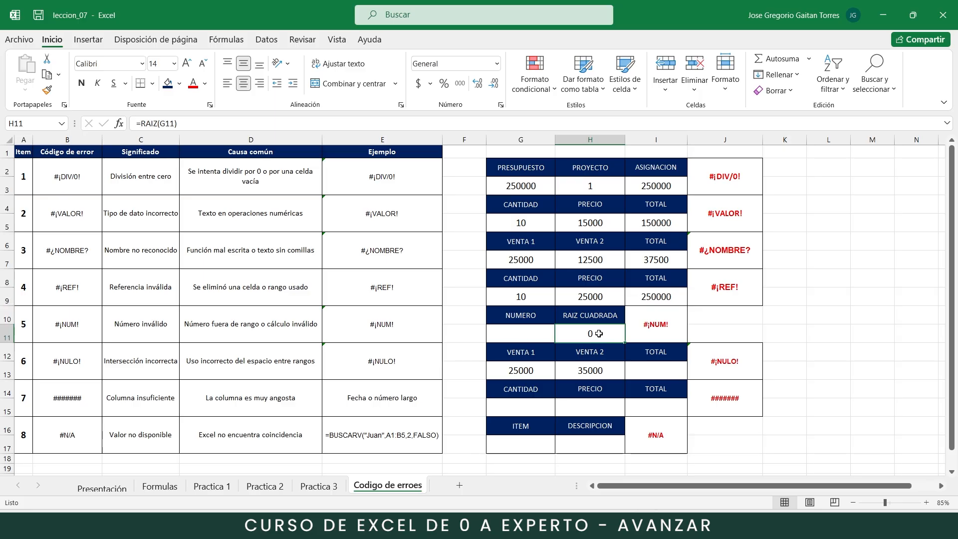
key(BackSpace)
click(565, 392)
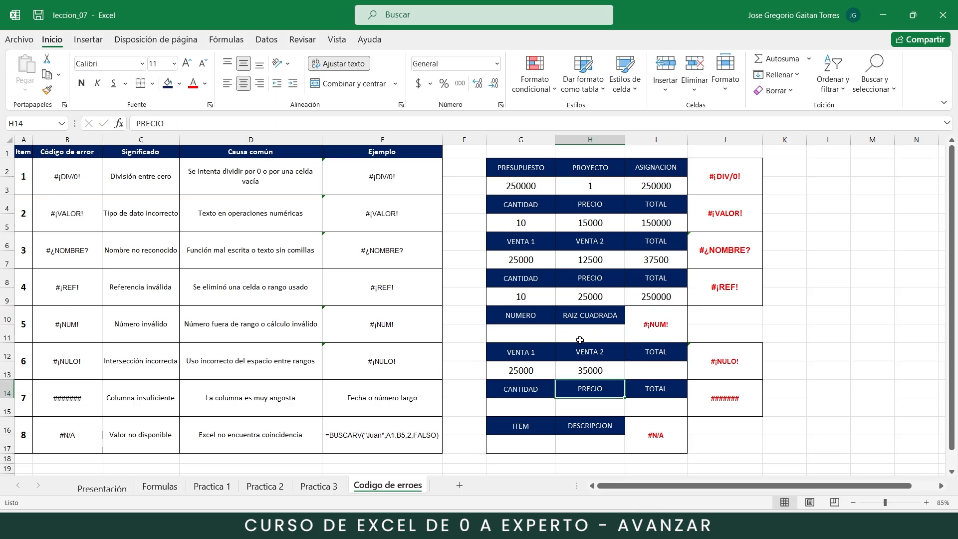
- Calculate the RAIZ CUADRADA in H11 with =RAIZ(G11), referencing the NUMERO cell
click(535, 336)
click(587, 337)
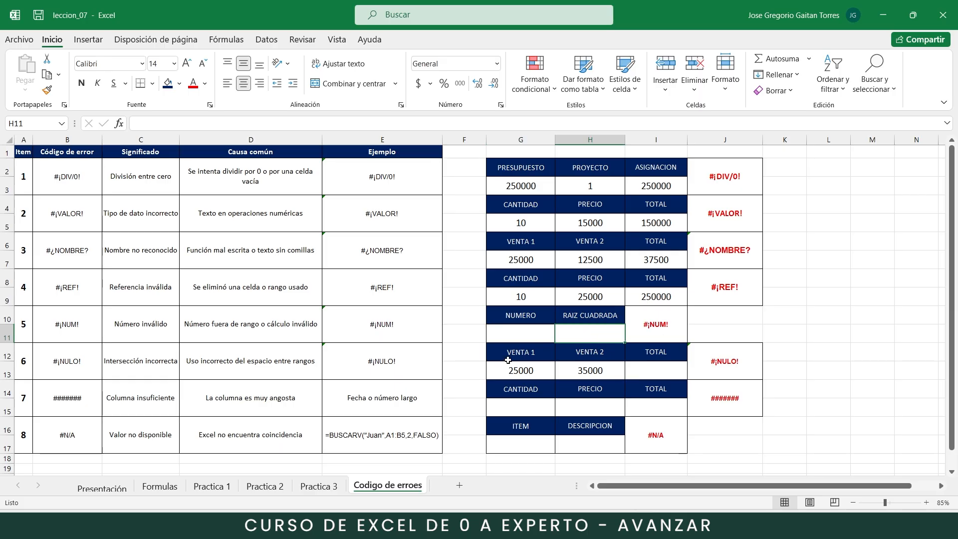
text(=)
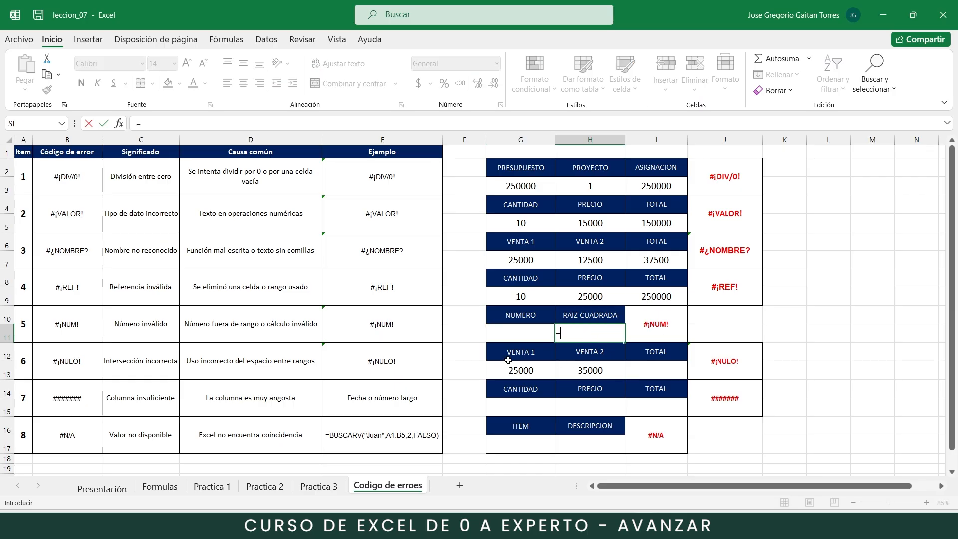
text(RAIZ)
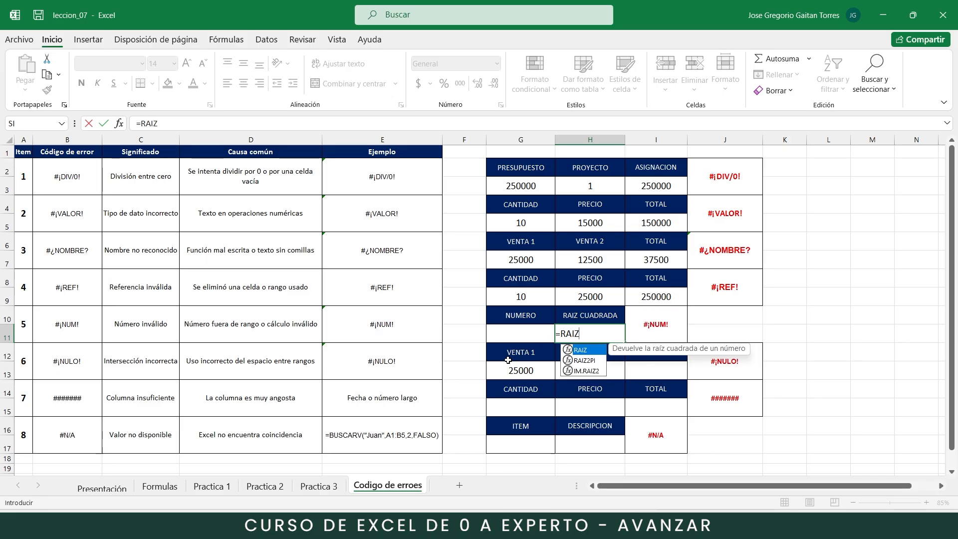
text(()
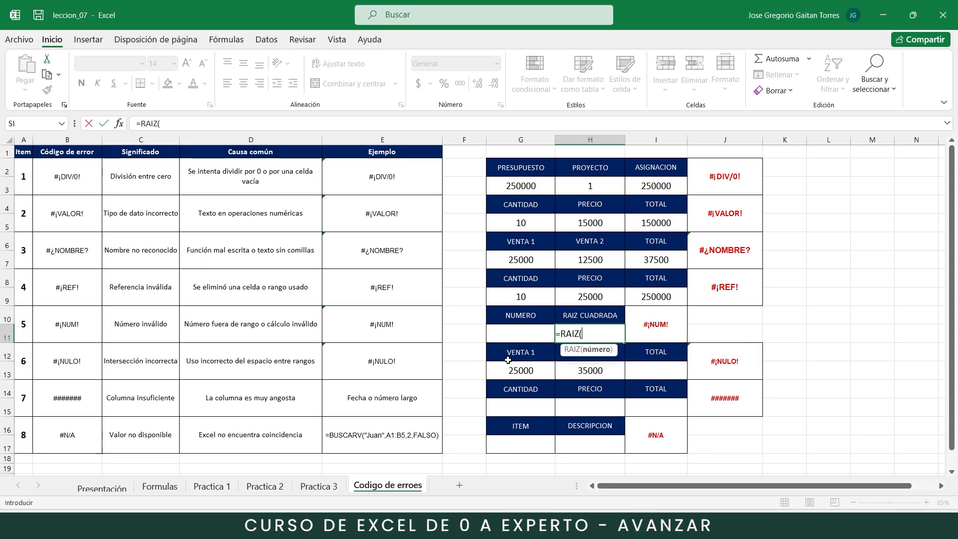
click(518, 336)
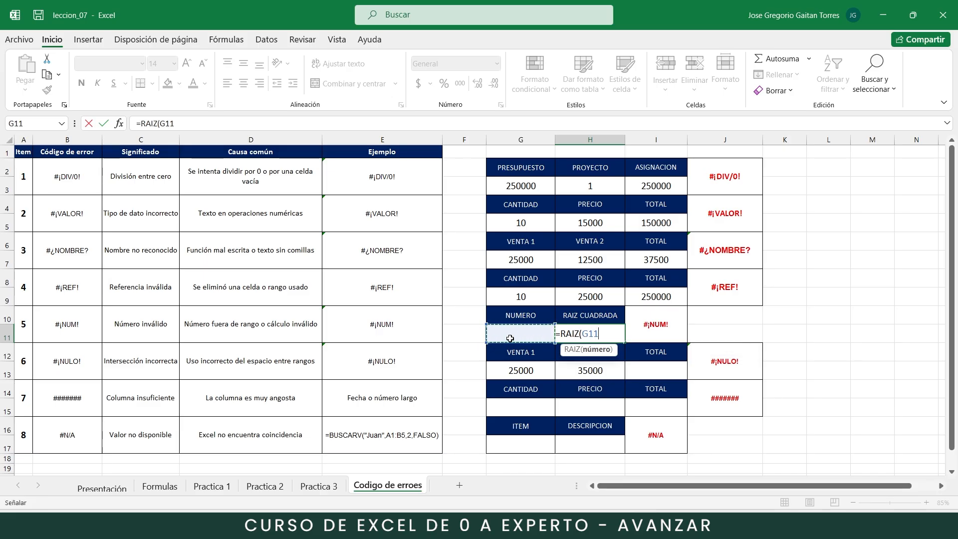
text())
key(Return)
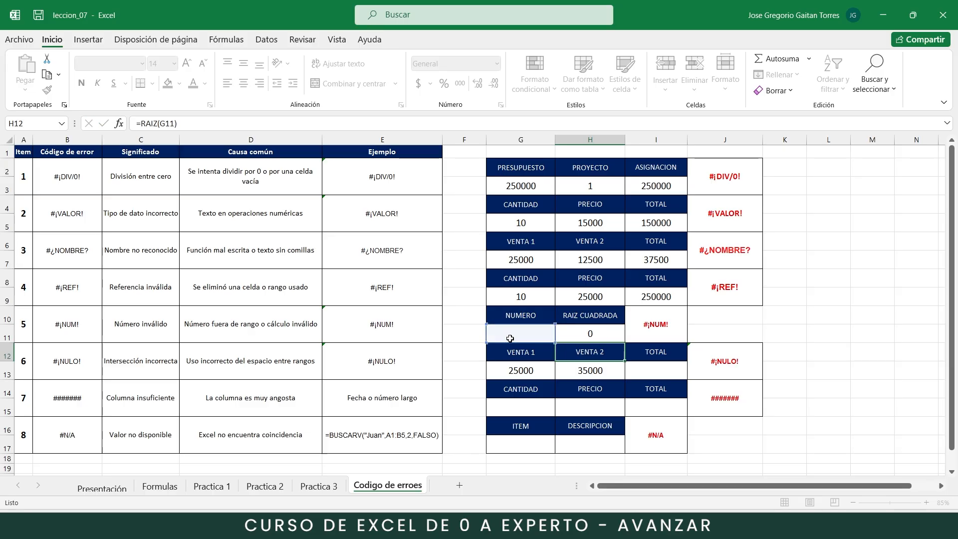
- Check the square root formula in H11 and enter 99 as the NUMERO in G11
click(609, 339)
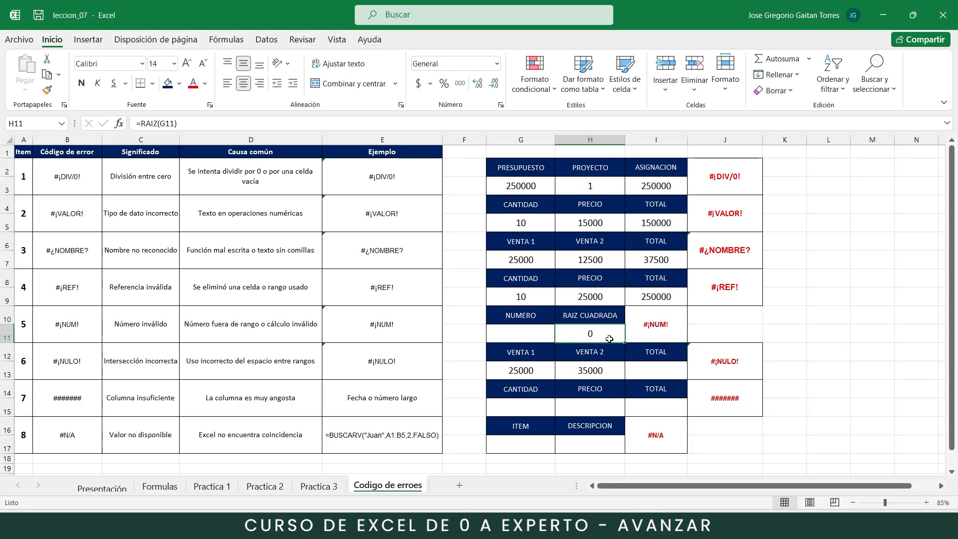
click(519, 333)
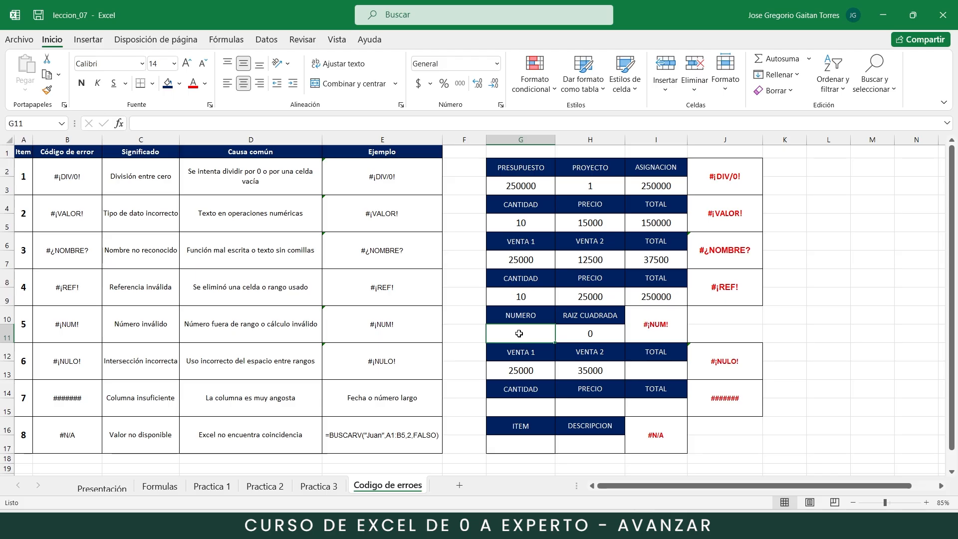
text(99)
key(Return)
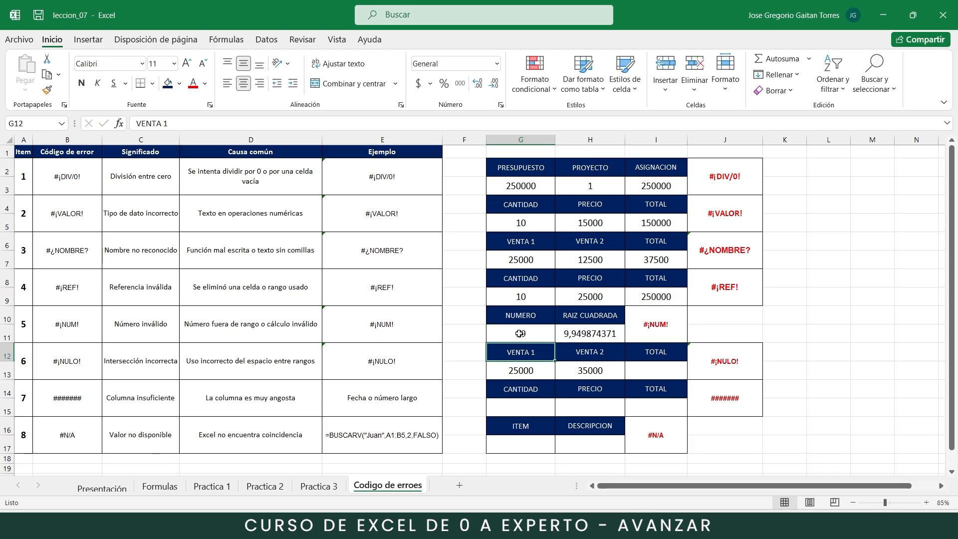
- Set the NUMERO in G11 to -78 to provoke the #¡NUM! error, and inspect the formula in H11
click(520, 333)
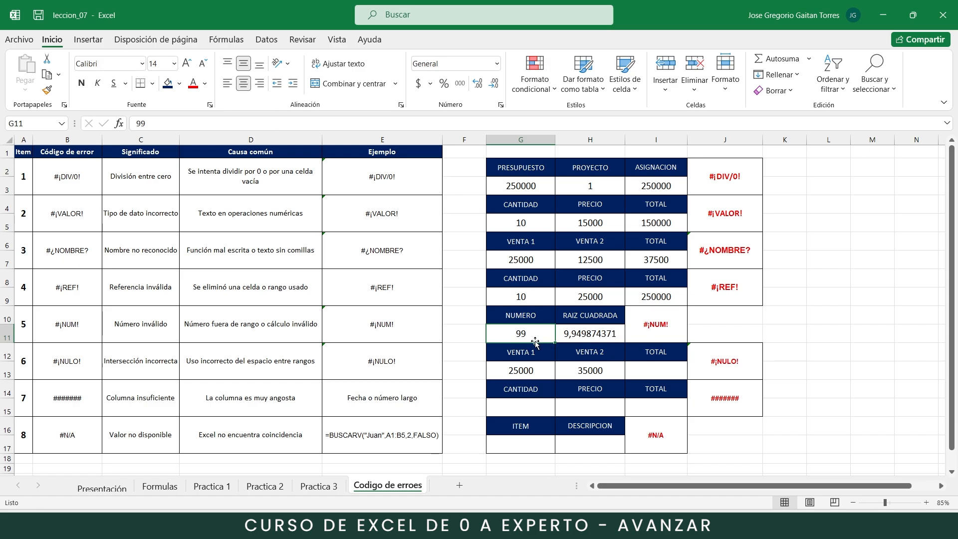
text(-78)
key(Return)
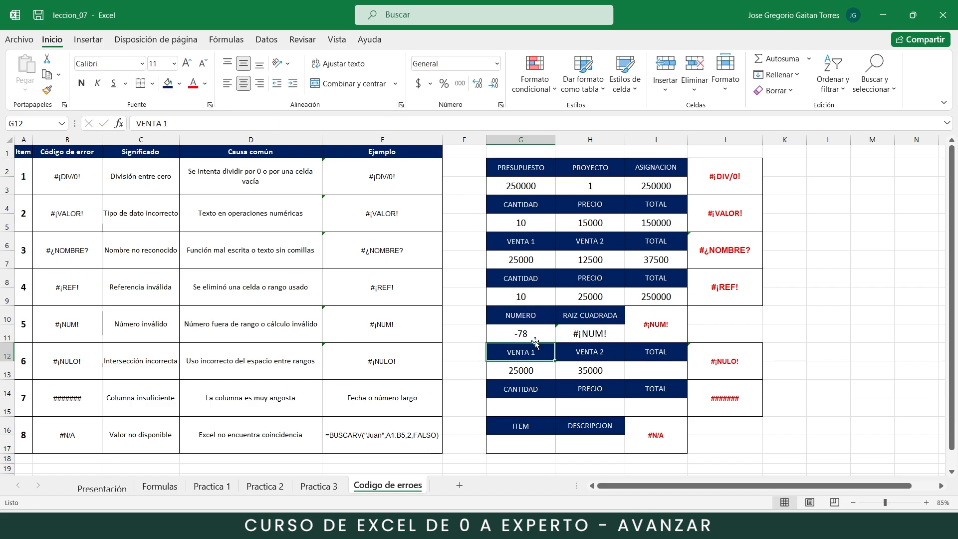
key(Up)
key(Right)
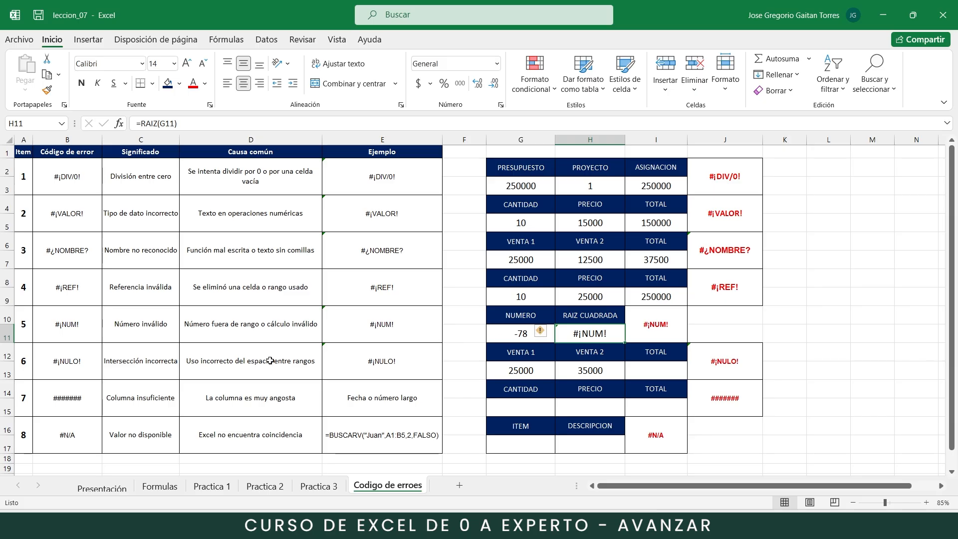
- Correct the NUMERO in G11 to the positive value 78
click(516, 337)
double_click(519, 333)
drag(501, 333, 485, 335)
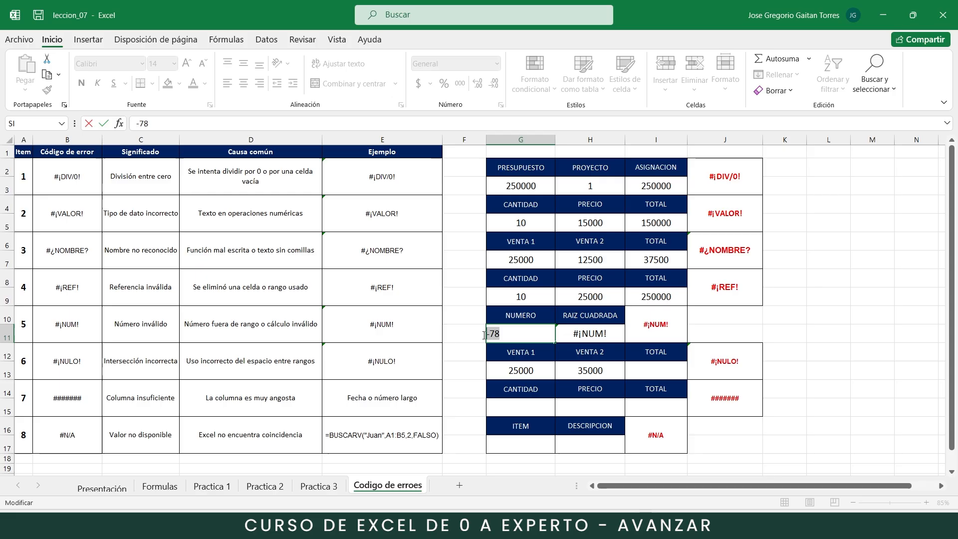
text(78)
key(Return)
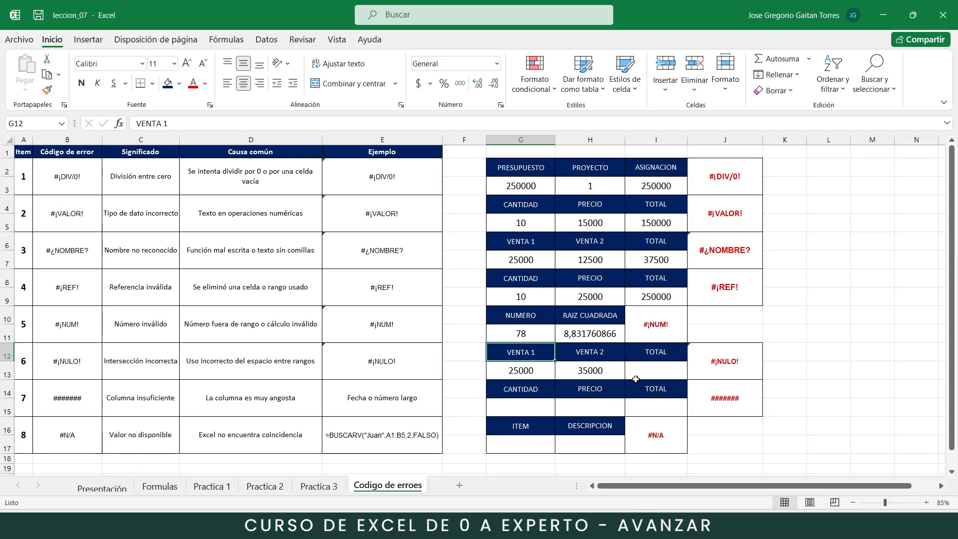
- Review the #¡NULO! entry in the error table, and calculate the TOTAL in I13 with =SUMA(G13:H13)
click(76, 361)
click(146, 363)
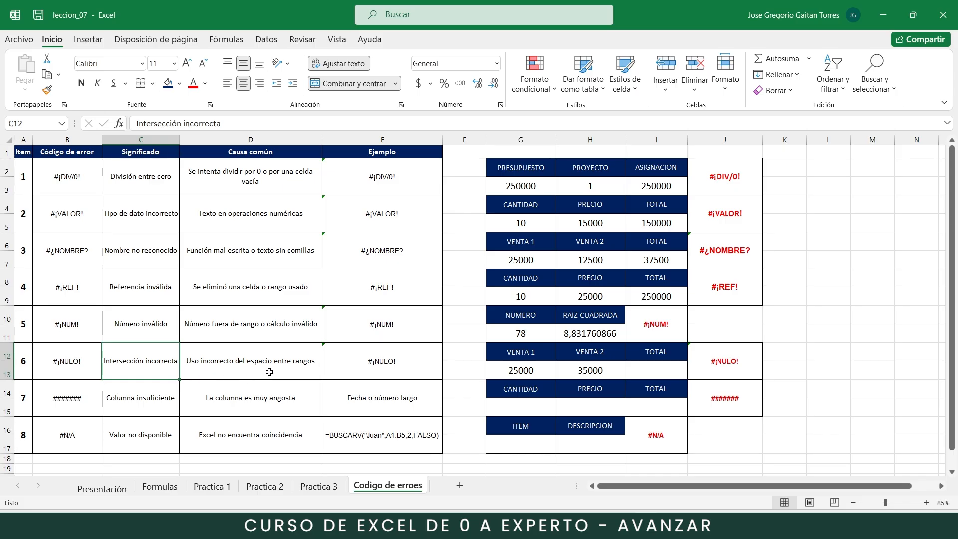
click(656, 372)
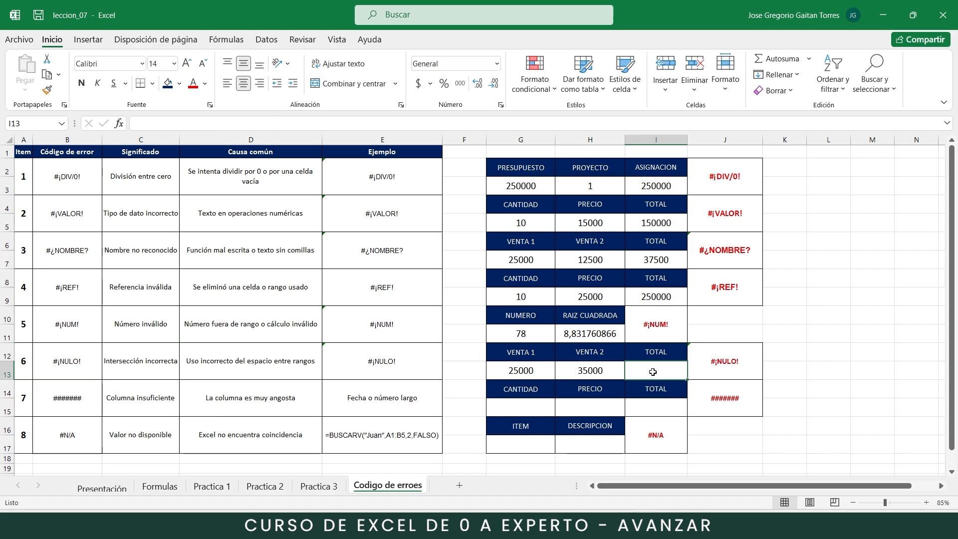
text(=S)
text(M)
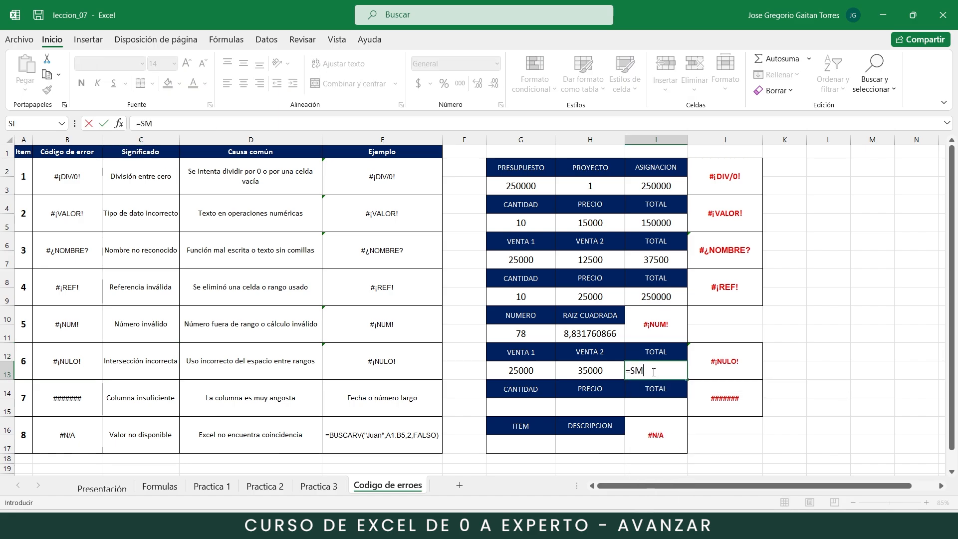
key(BackSpace)
text(UMA)
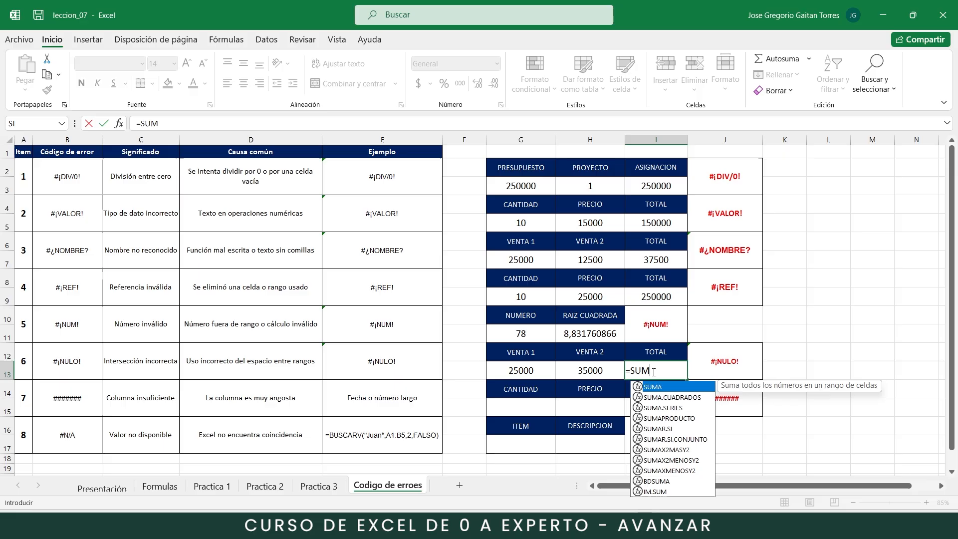
text(()
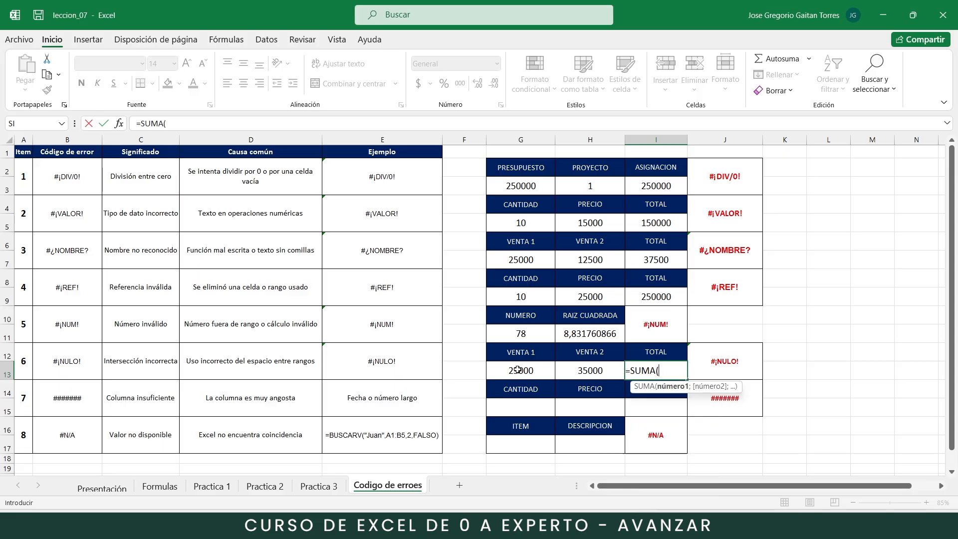
drag(524, 371, 590, 370)
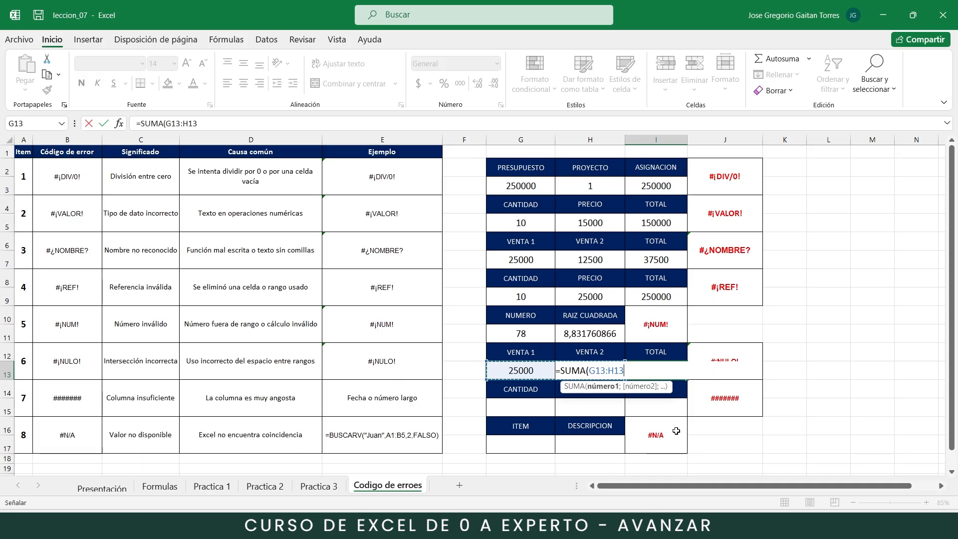
text())
key(Return)
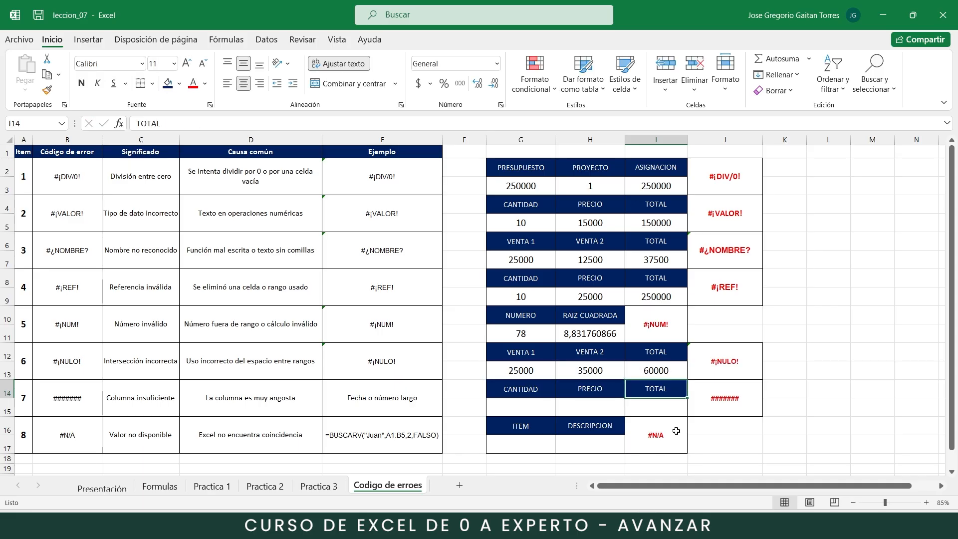
- Replace the colon between G13 and H13 in the I13 formula with a space to provoke the #¡NULO! error
double_click(665, 376)
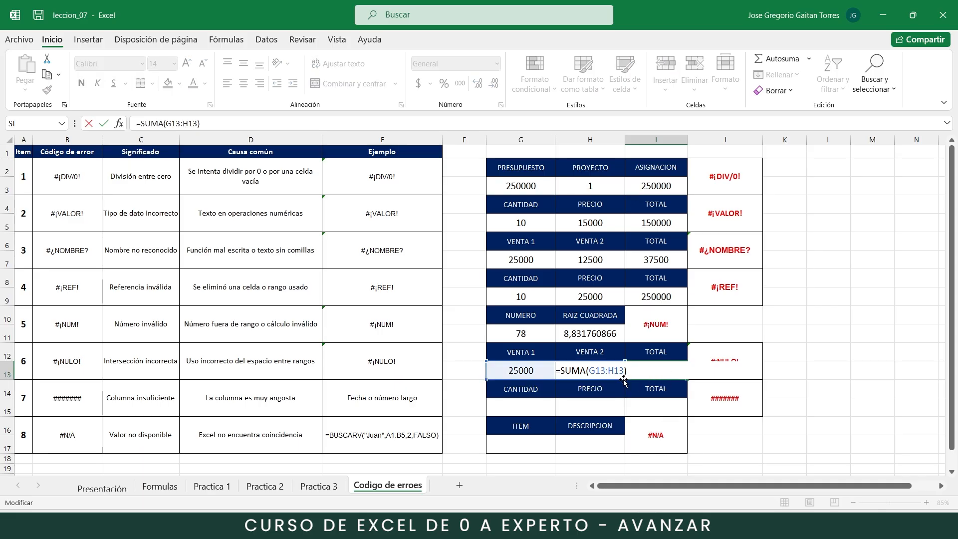
drag(589, 370, 620, 370)
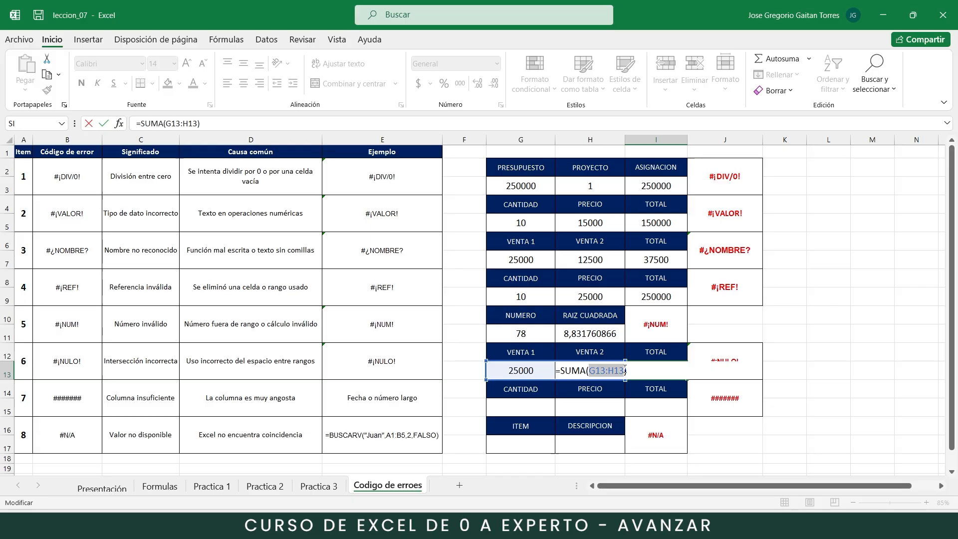
click(598, 370)
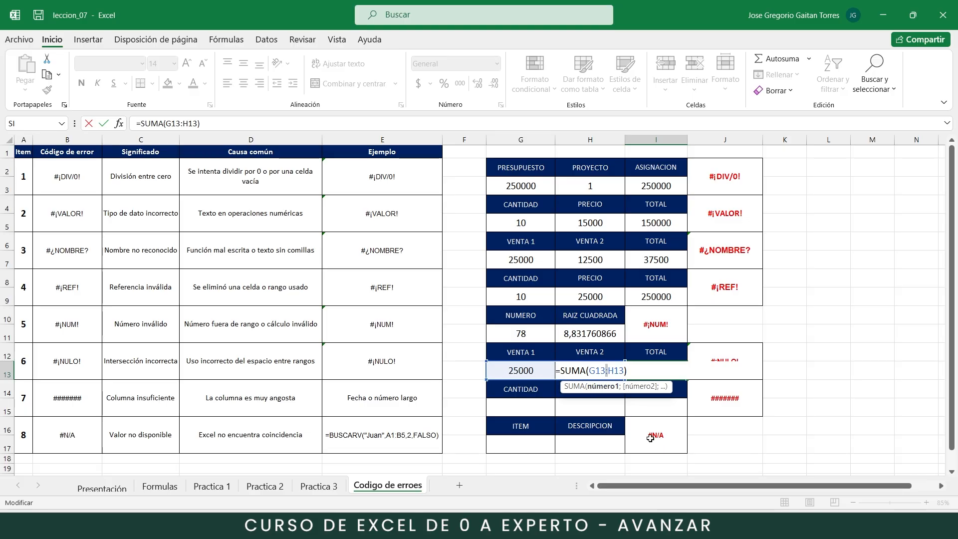
key(BackSpace)
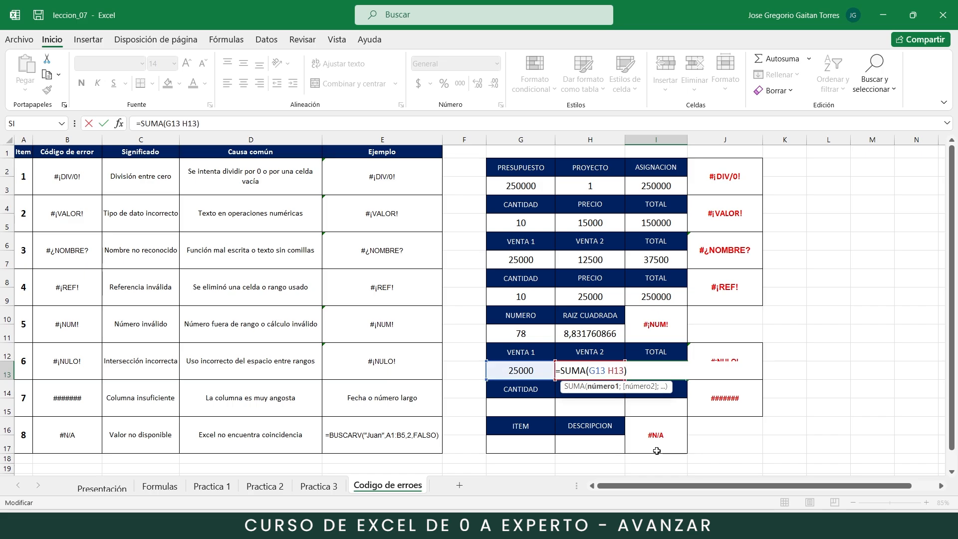
key(Return)
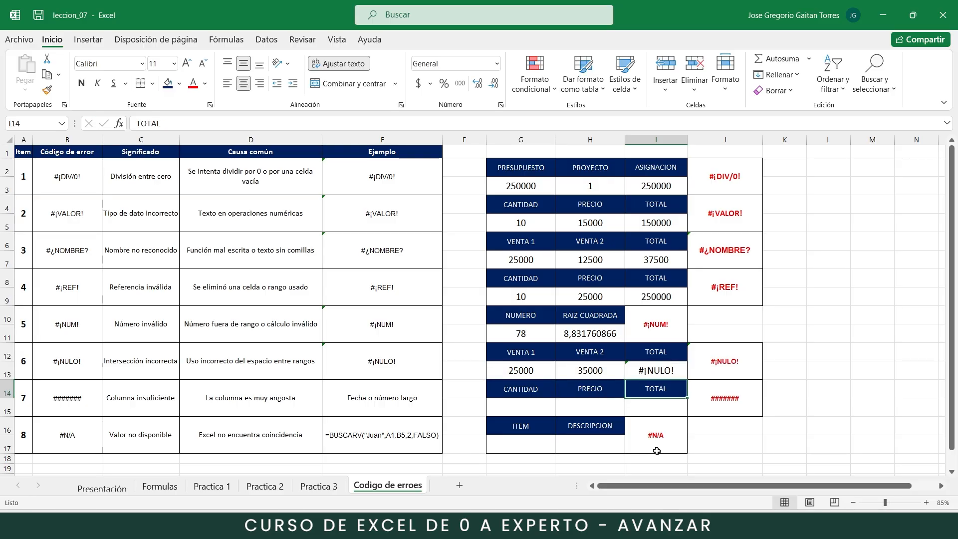
- Correct the TOTAL formula in I13 to =SUMA(G13:H13) by restoring the colon between the two references
click(669, 370)
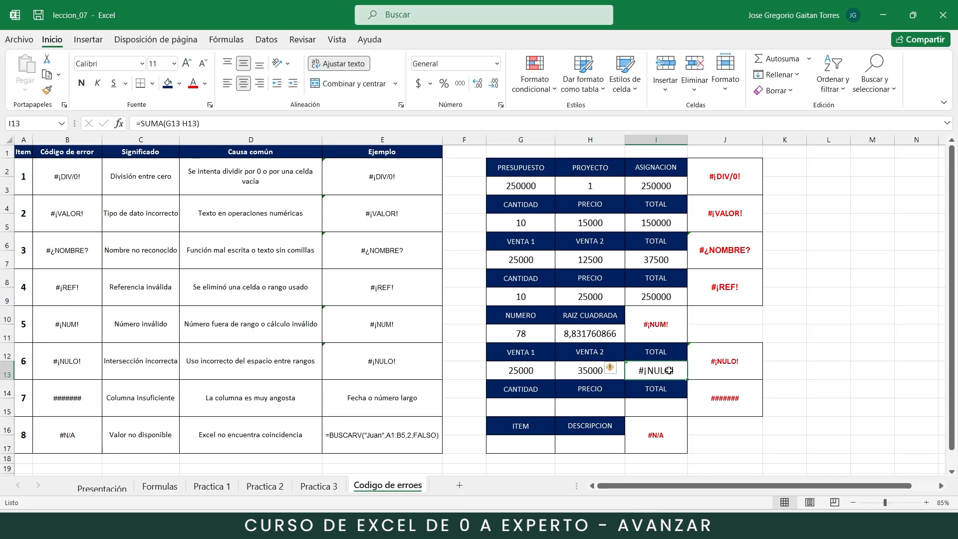
double_click(668, 370)
click(608, 370)
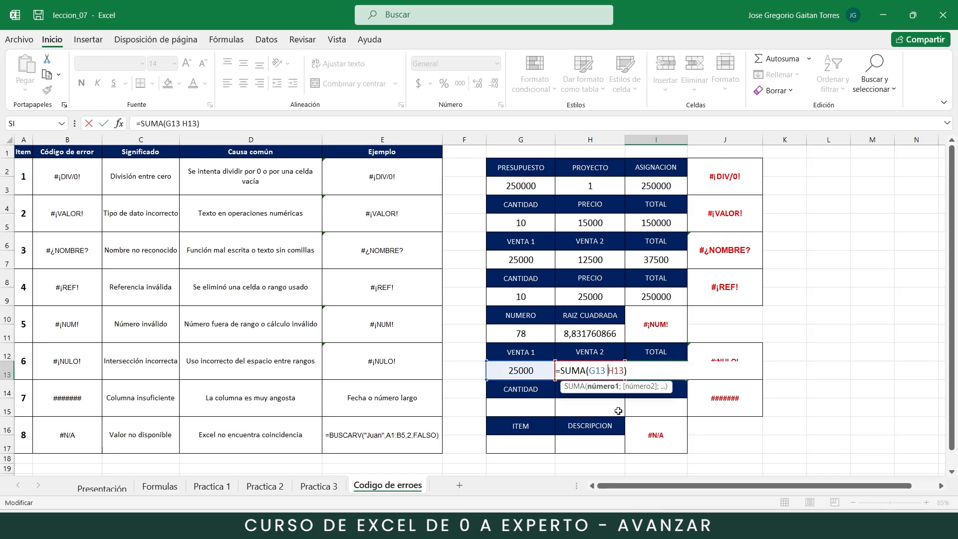
key(BackSpace)
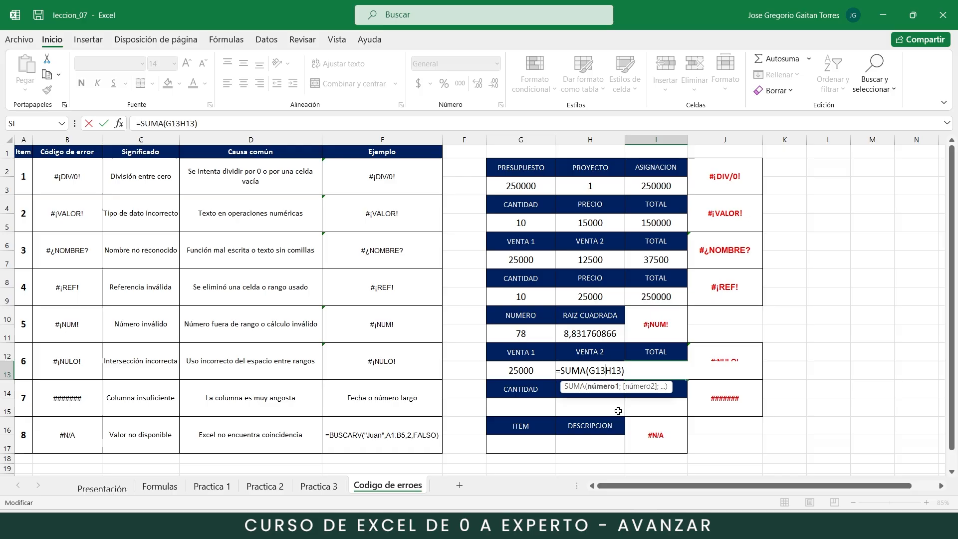
text(:)
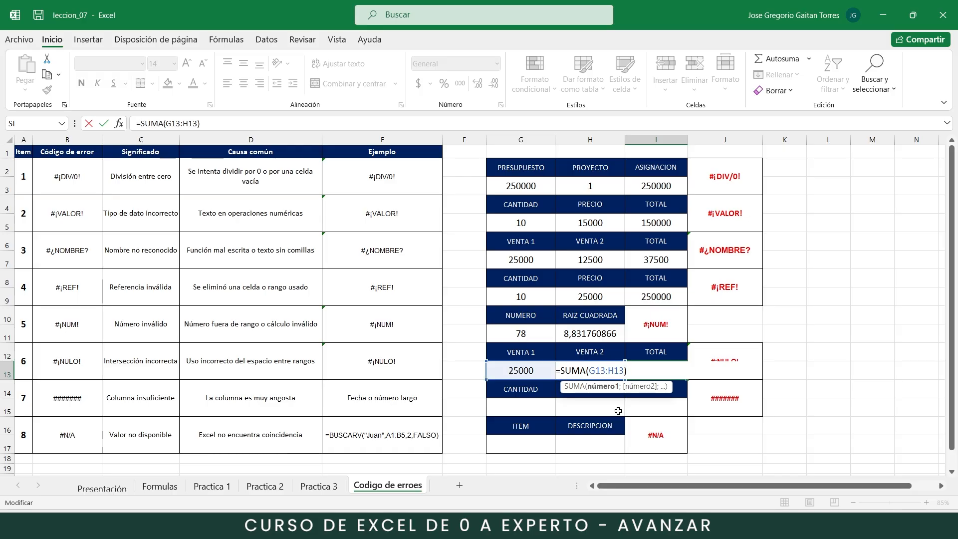
key(Return)
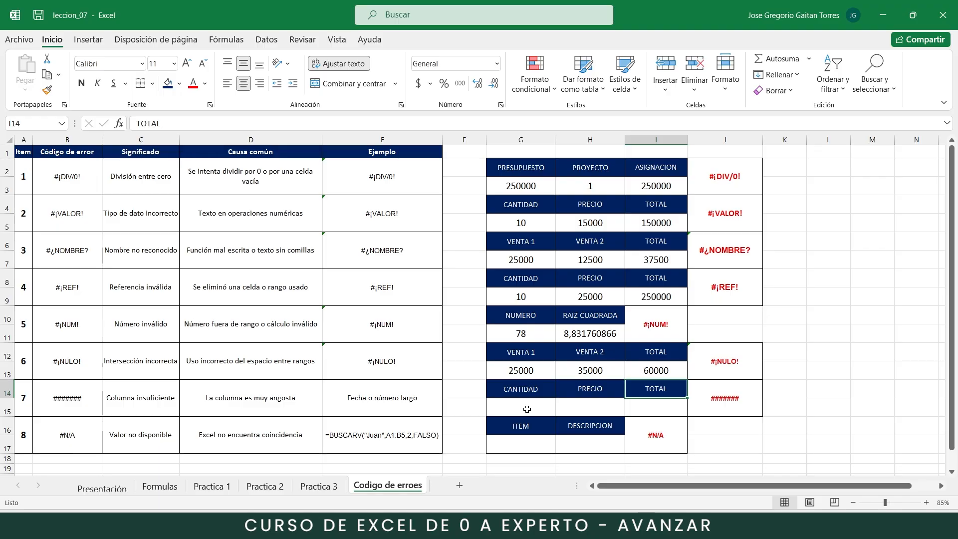
- Review the ####### entry in the error table, and enter CANTIDAD 10 in G15 and PRECIO 350000000 in H15
click(60, 401)
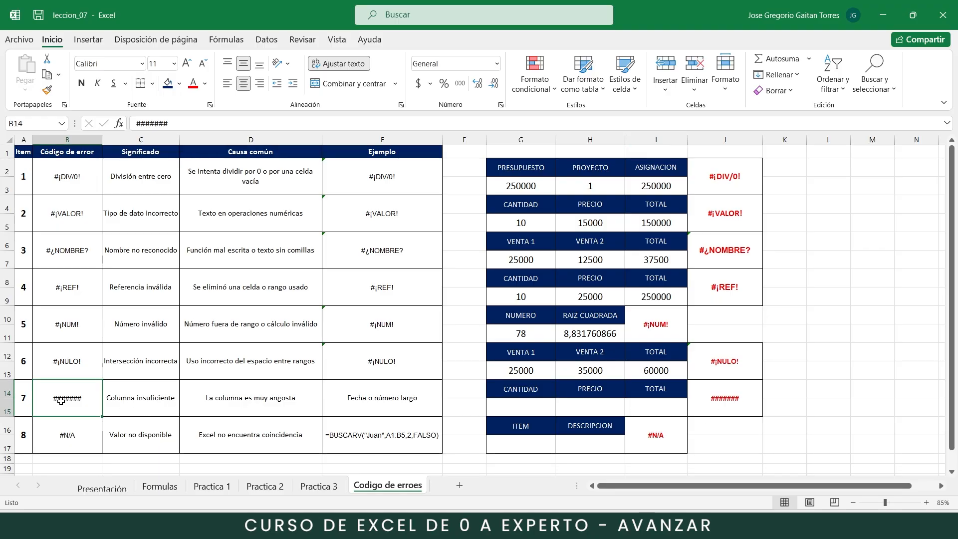
click(157, 404)
click(234, 402)
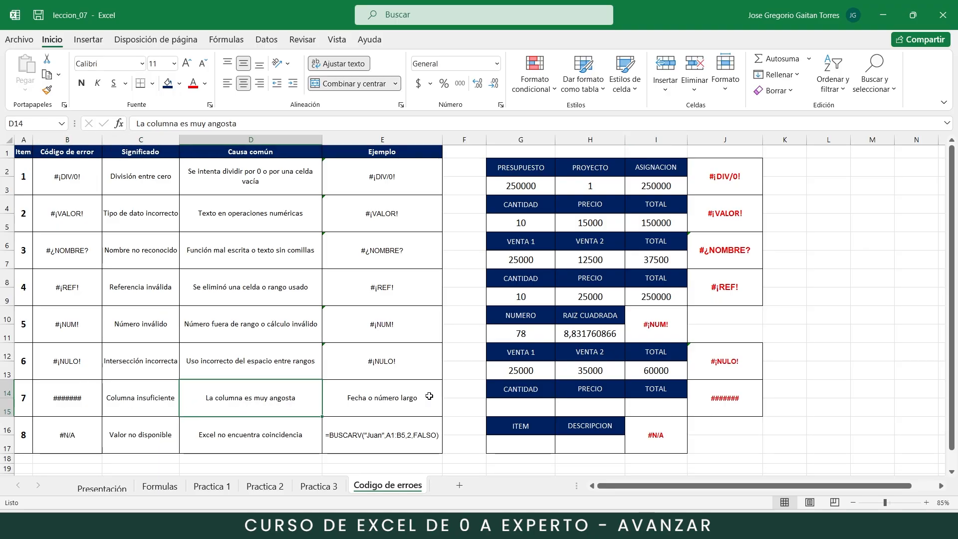
click(527, 409)
text(10)
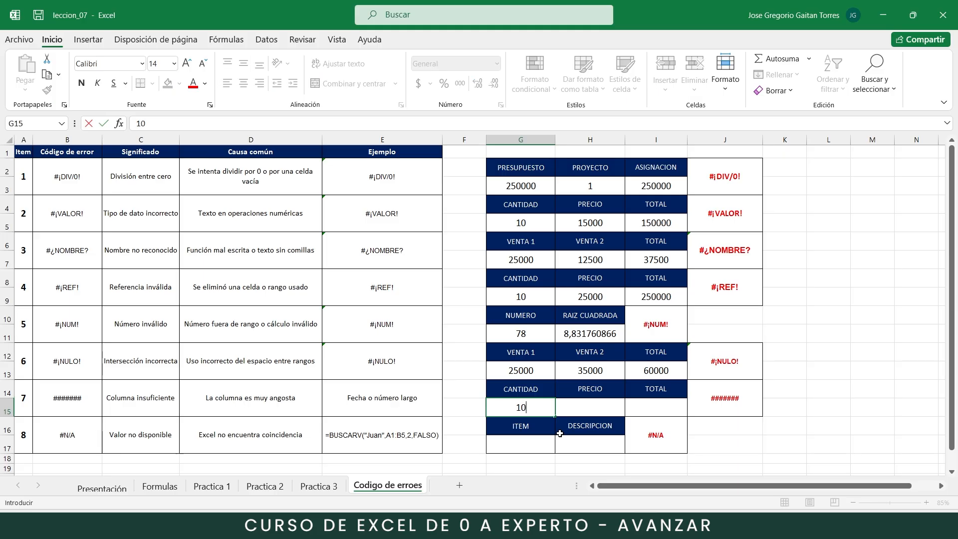
click(615, 404)
text(3)
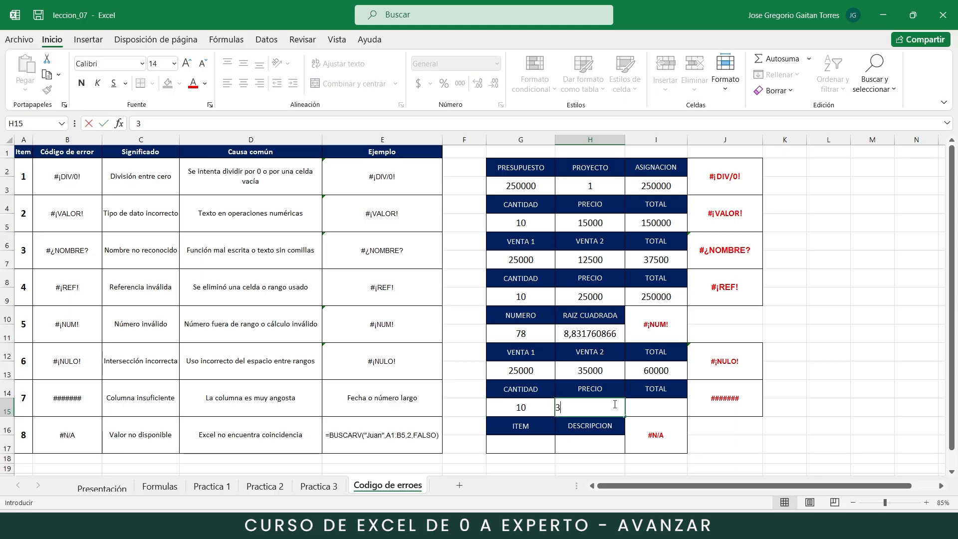
text(50000000)
key(Return)
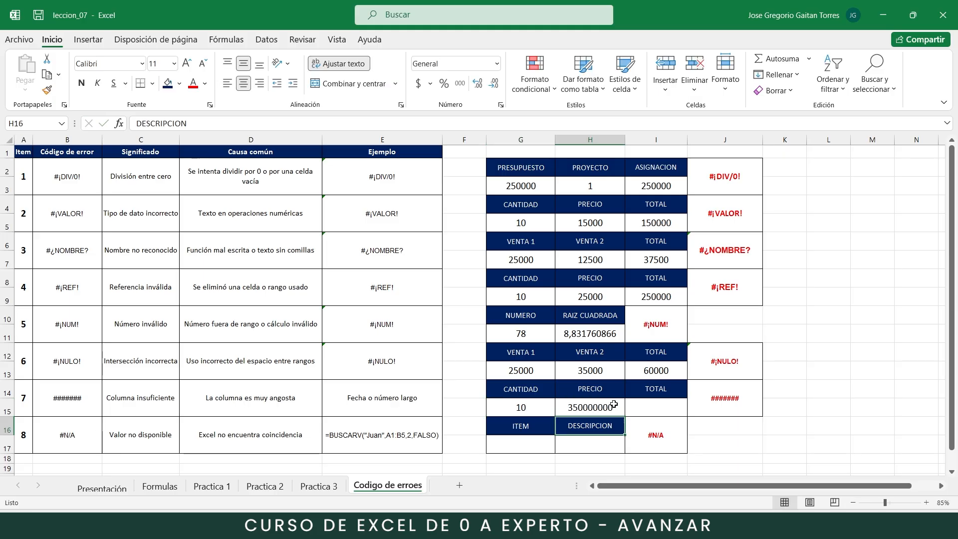
- Calculate the TOTAL in I15 with the formula =G15*H15
click(646, 406)
text(=)
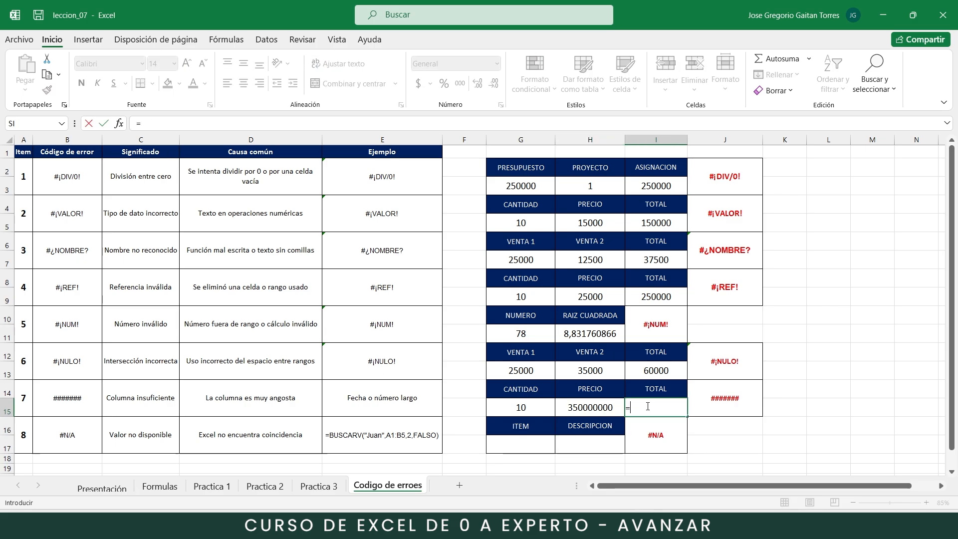
click(523, 407)
text(*)
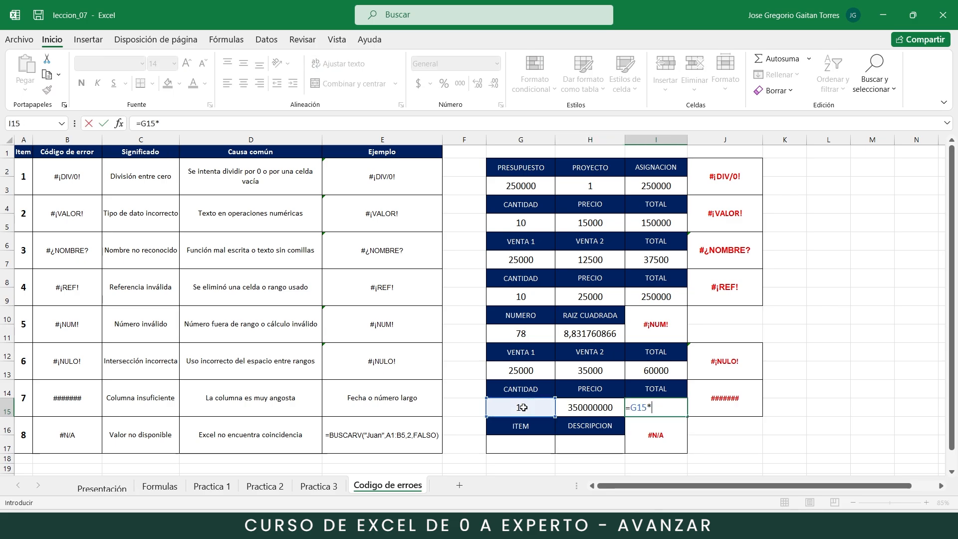
click(599, 410)
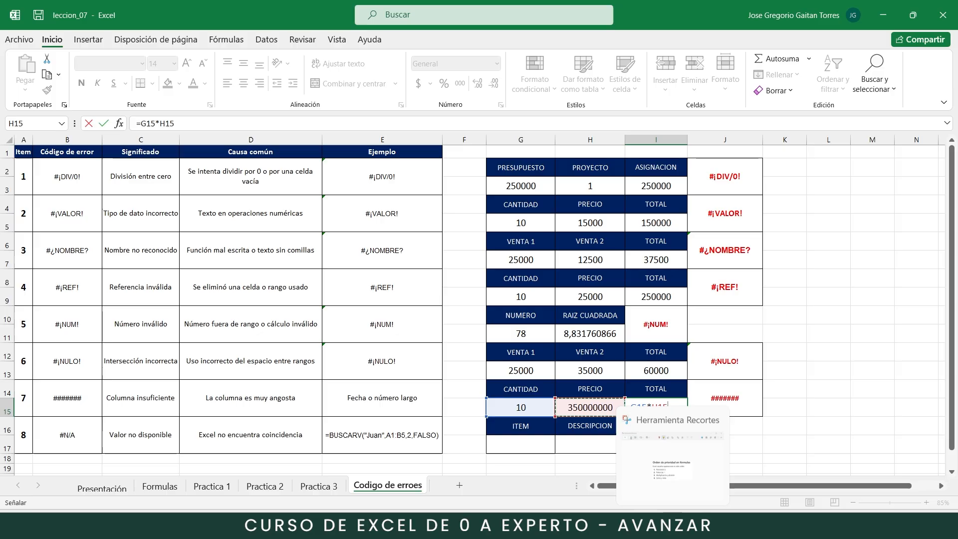
key(Return)
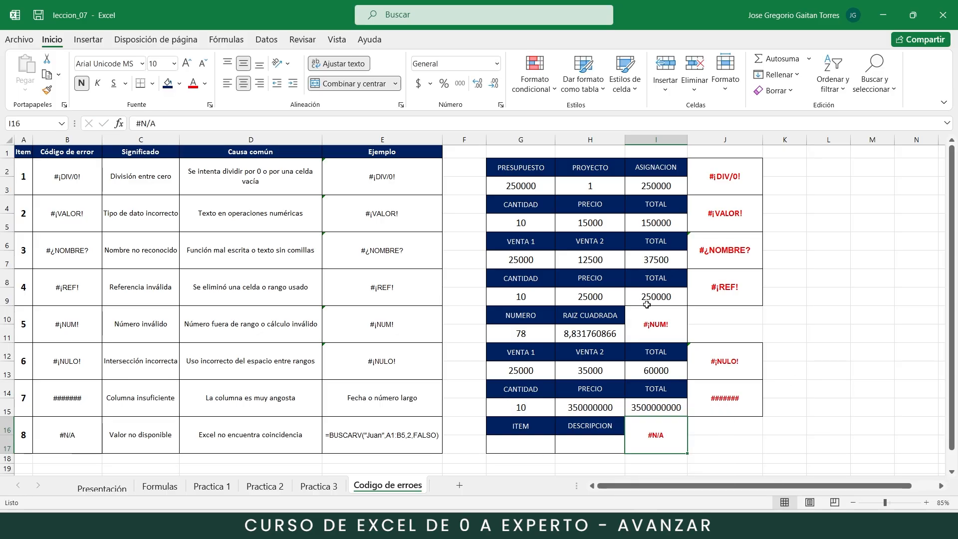
- Apply the accounting format to I15 to provoke the ####### error, and fit column I's width to the amount
click(668, 407)
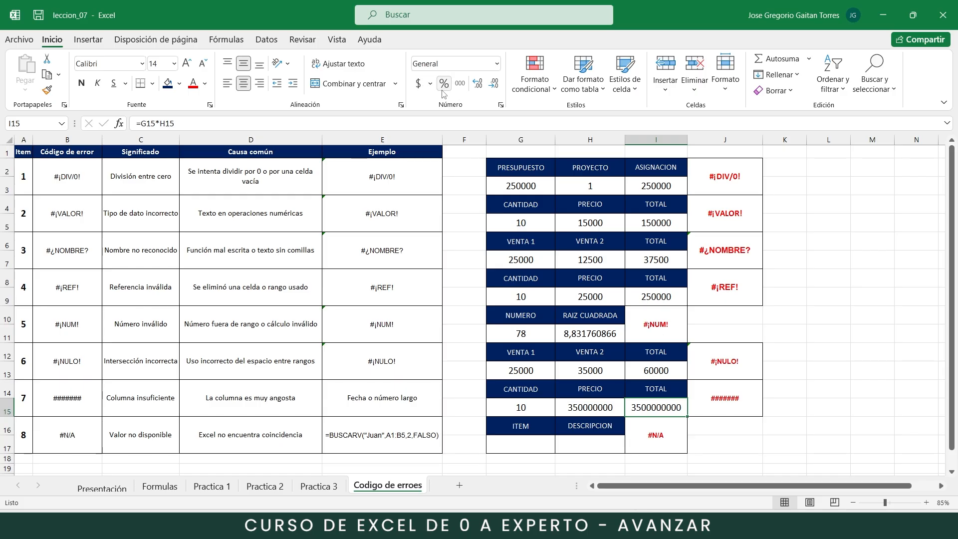
click(418, 86)
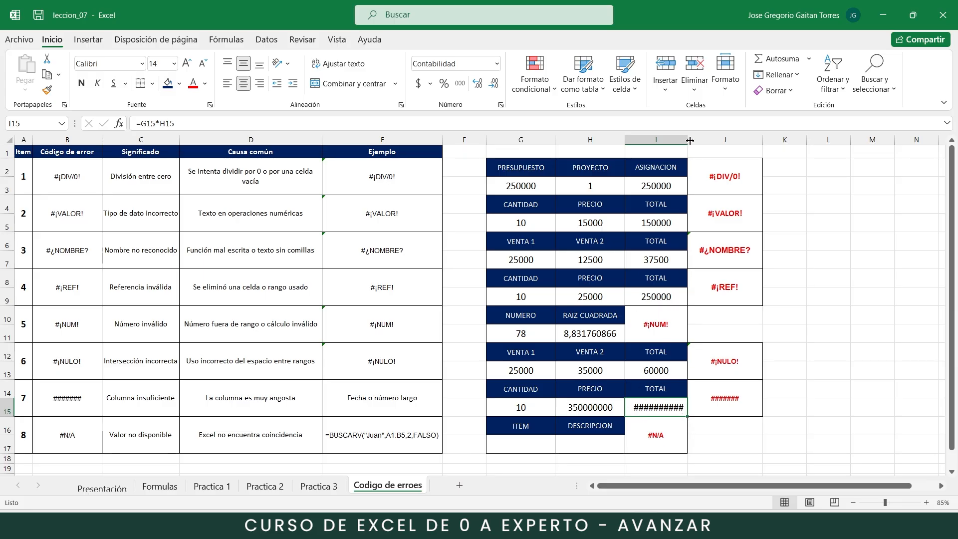
drag(689, 141, 728, 142)
double_click(729, 142)
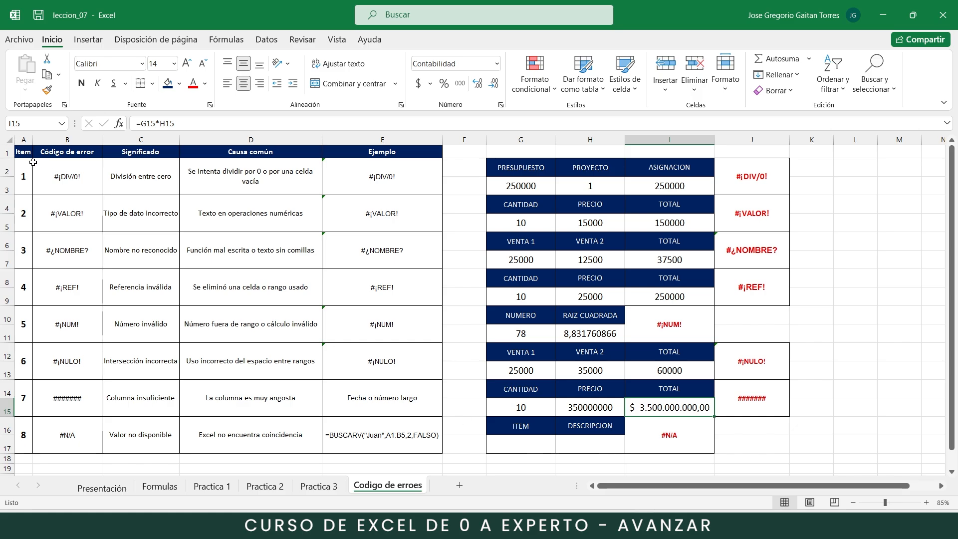
- Review the item numbers in the error table, and enter 1 as the ITEM in G17
drag(20, 164, 2, 424)
click(125, 262)
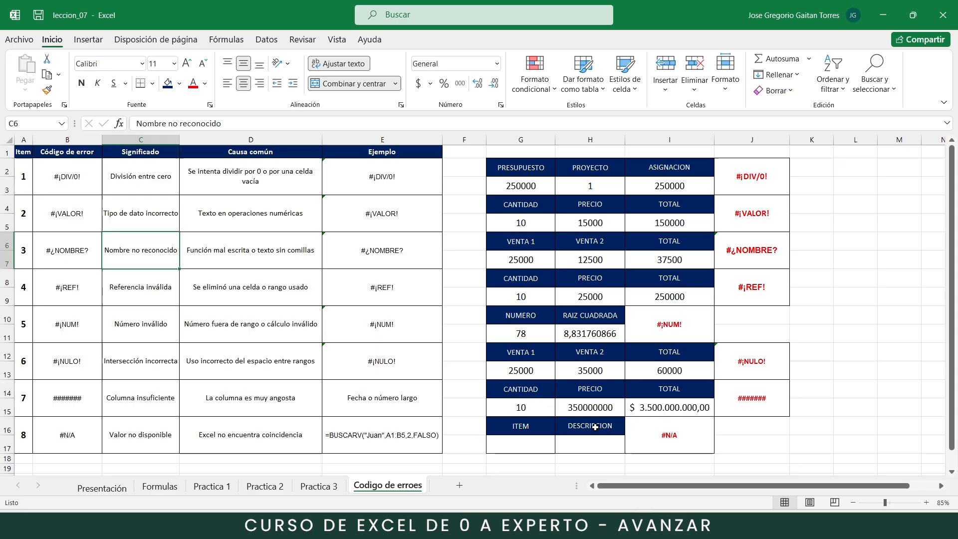
click(604, 443)
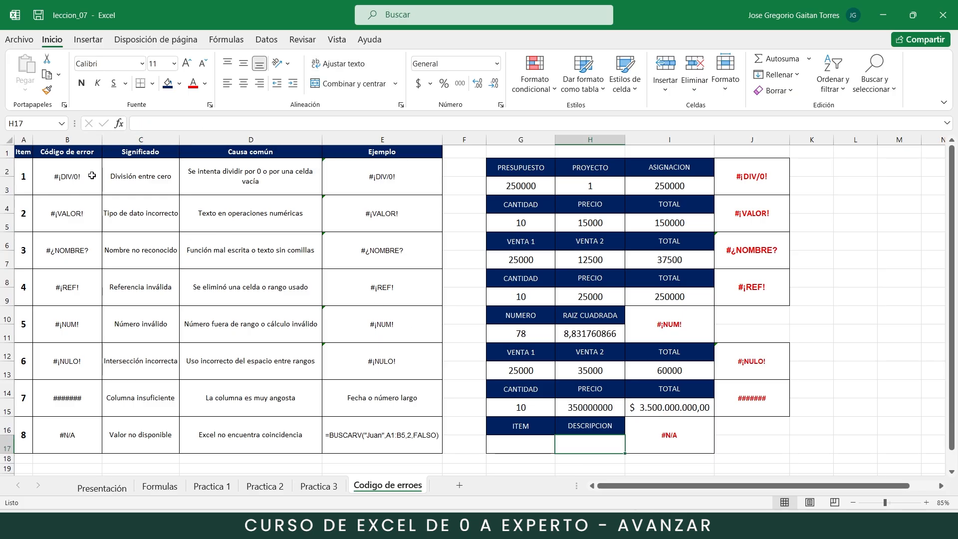
click(26, 169)
click(510, 443)
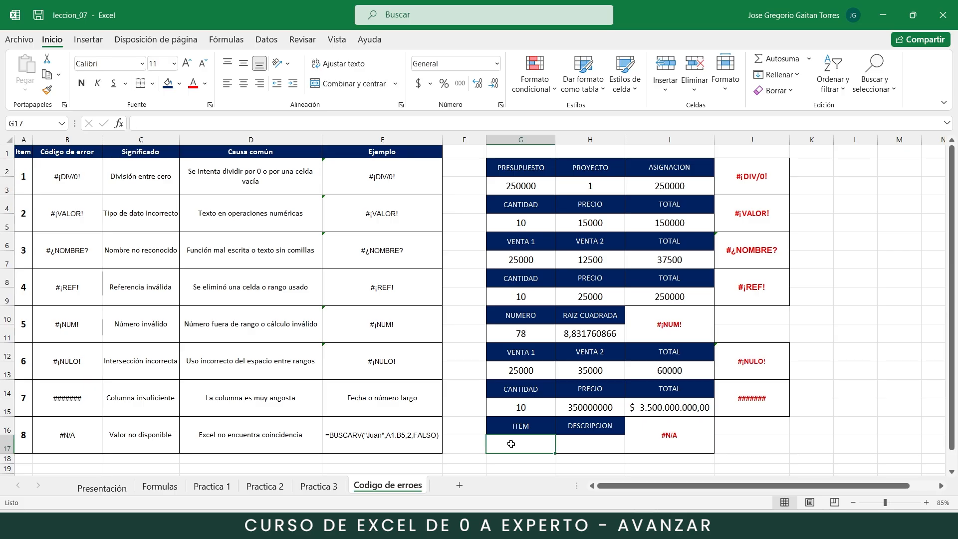
text(1)
click(593, 445)
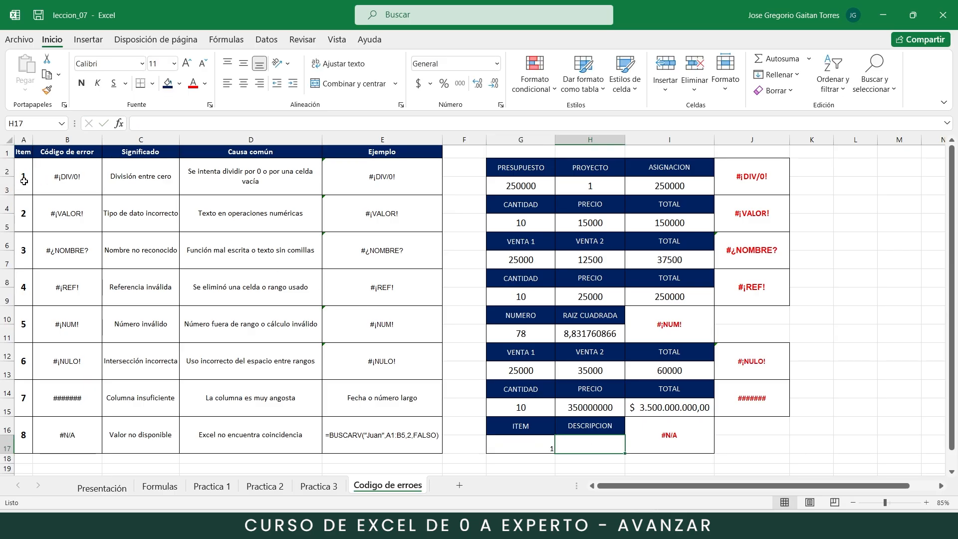
- Format the ITEM value in G17 with font size 12, centered both vertically and horizontally
drag(28, 183, 120, 181)
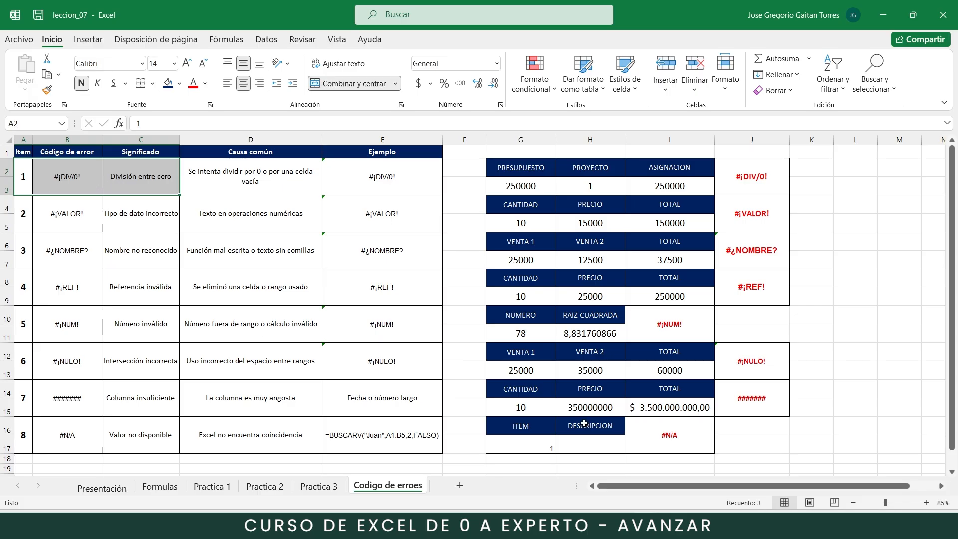
click(535, 439)
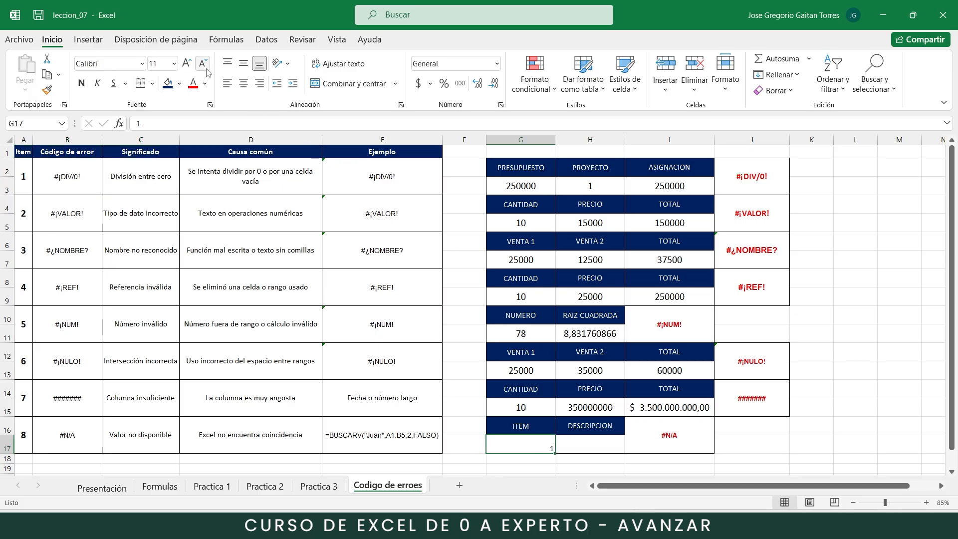
click(244, 64)
click(174, 63)
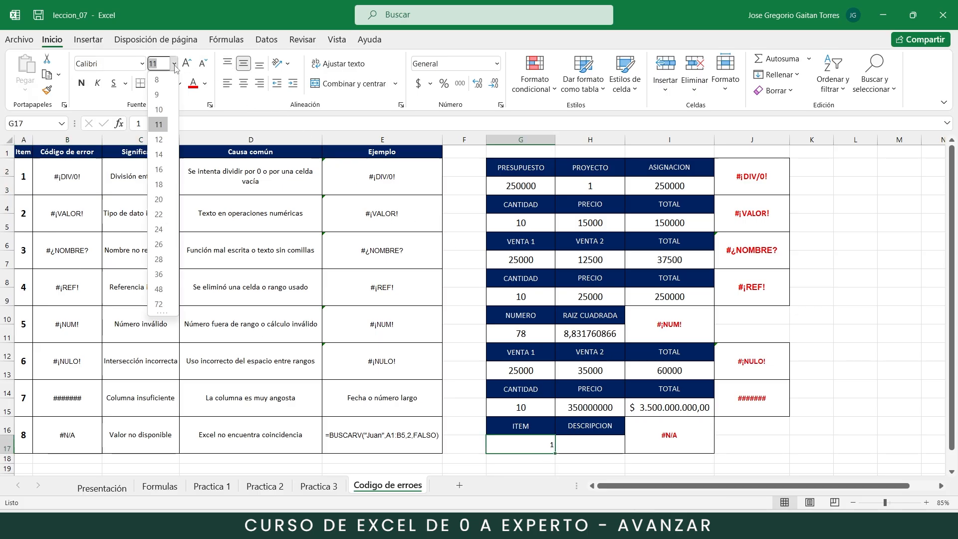
click(159, 139)
click(243, 84)
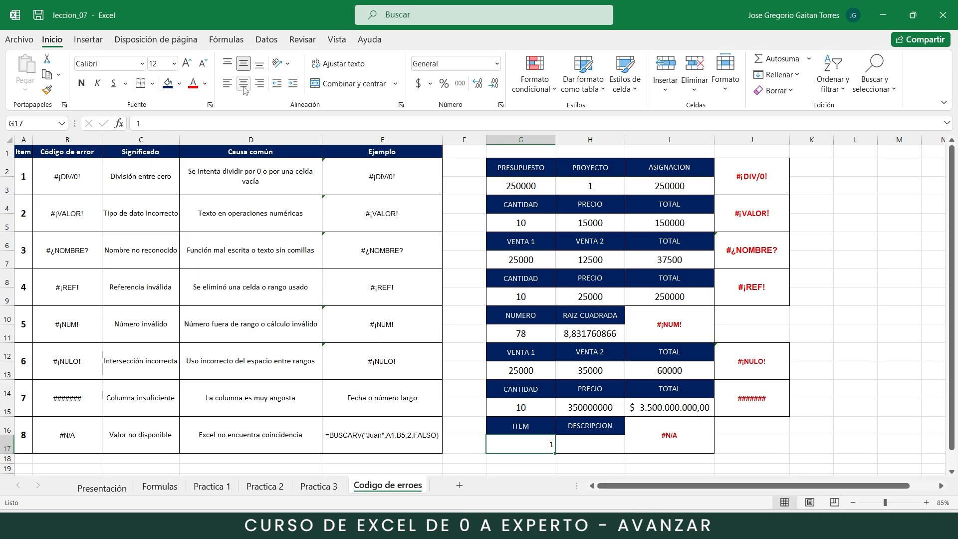
click(589, 448)
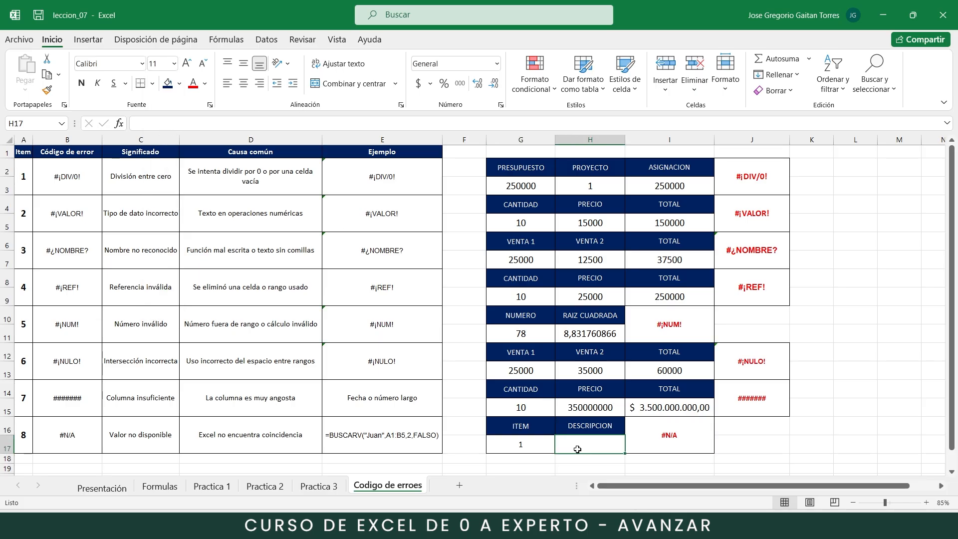
click(543, 449)
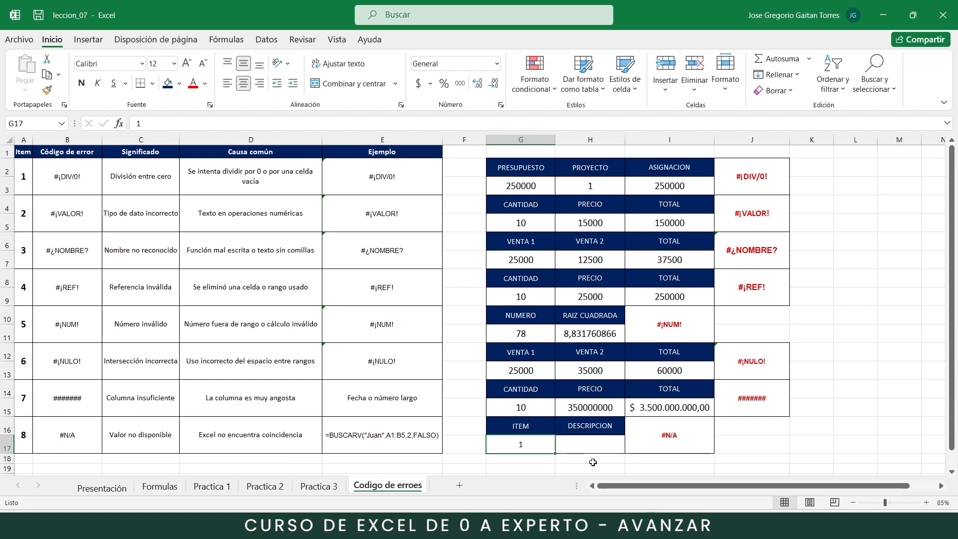
- Look up the item's Significado for the DESCRIPCION in H17 with =BUSCARV(G17;A1:E17;3;0)
click(597, 443)
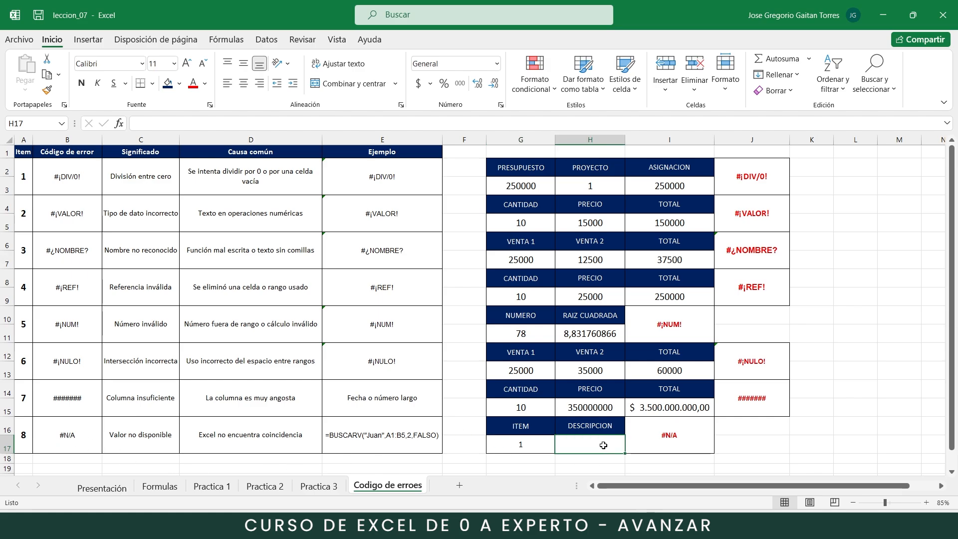
text(=BUSCA)
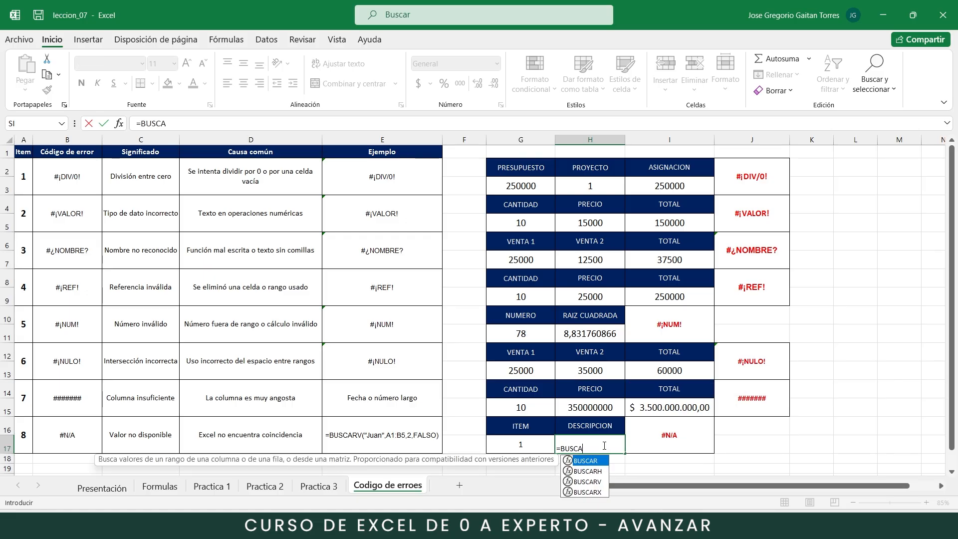
double_click(589, 481)
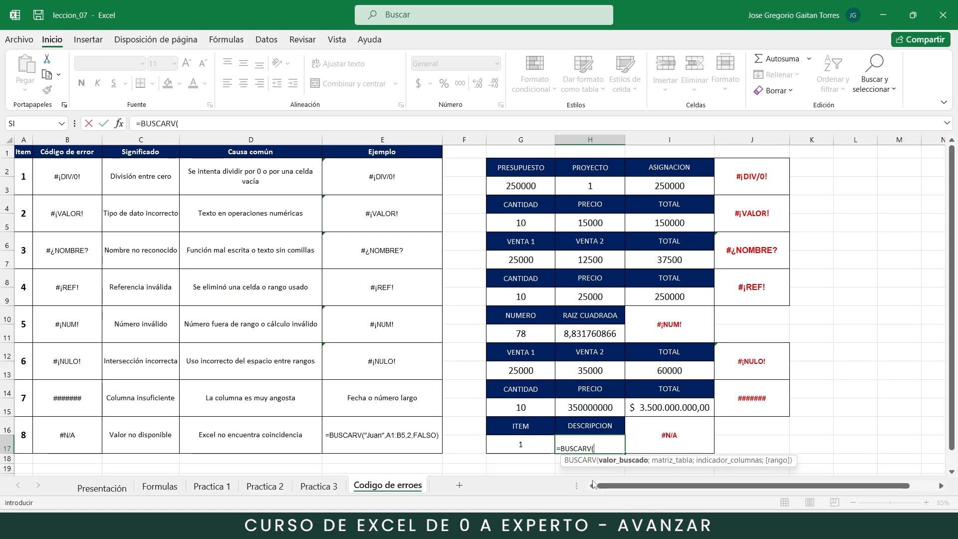
click(523, 440)
text(;)
mouse_move(647, 529)
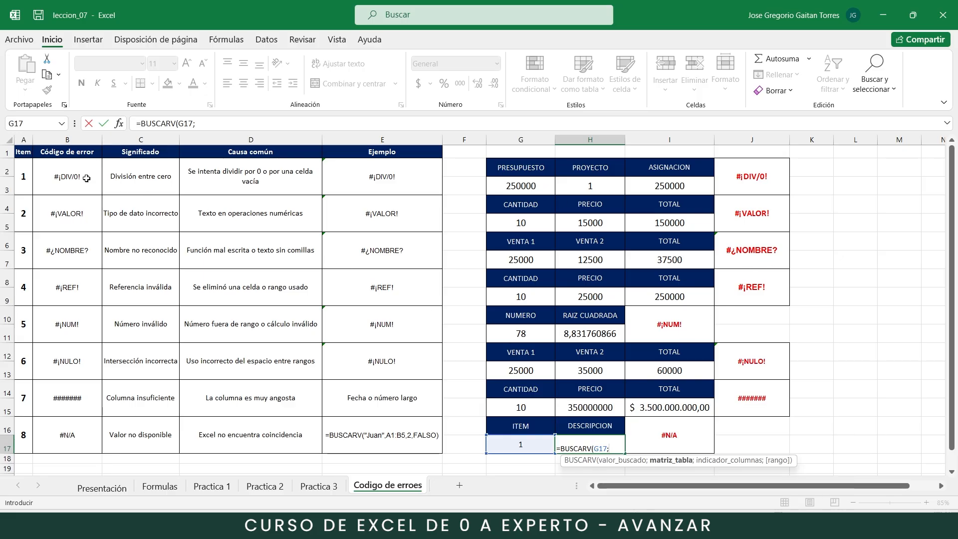
drag(33, 151, 367, 450)
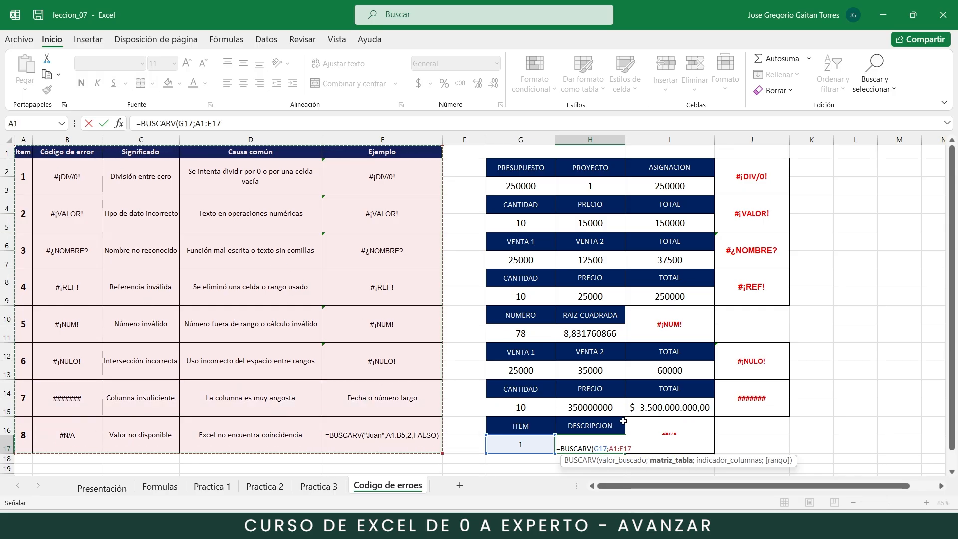
text(;)
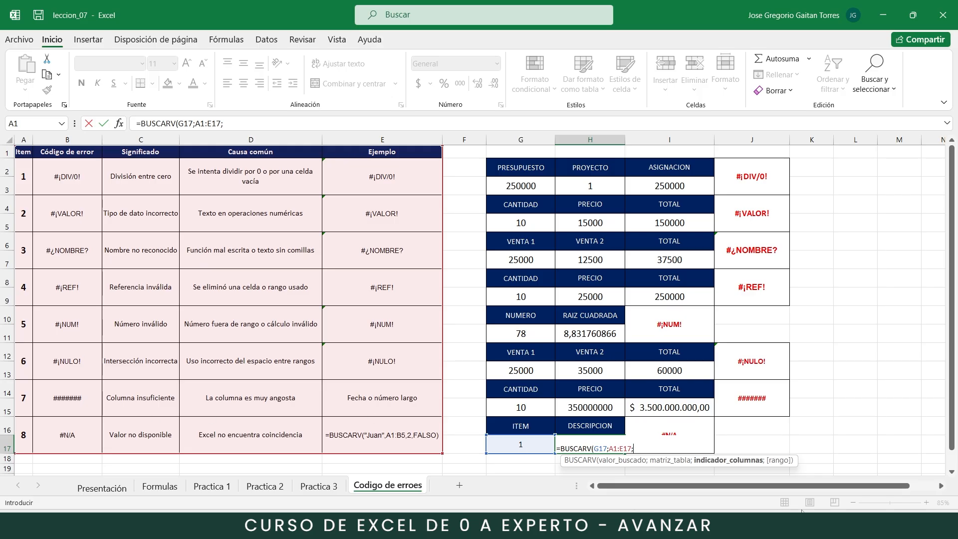
text(3;)
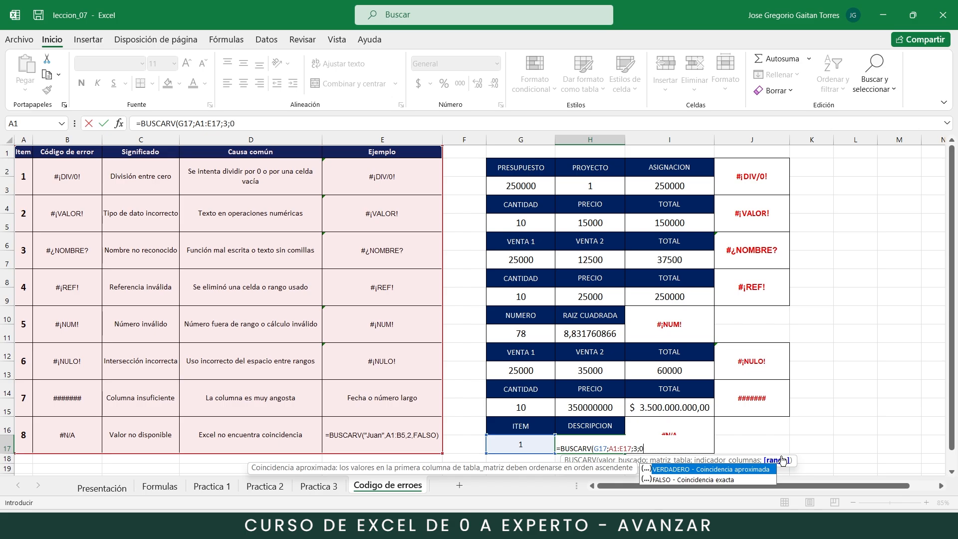
text(0))
key(Return)
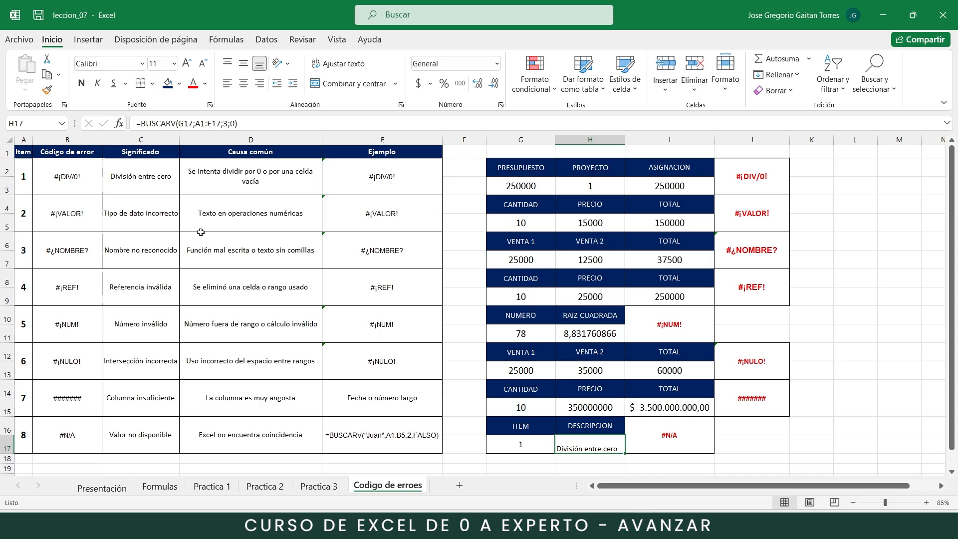
- Check item 1's Significado against the BUSCARV formula in H17, and enter 2 as the ITEM in G17 to test the lookup
click(27, 178)
click(147, 189)
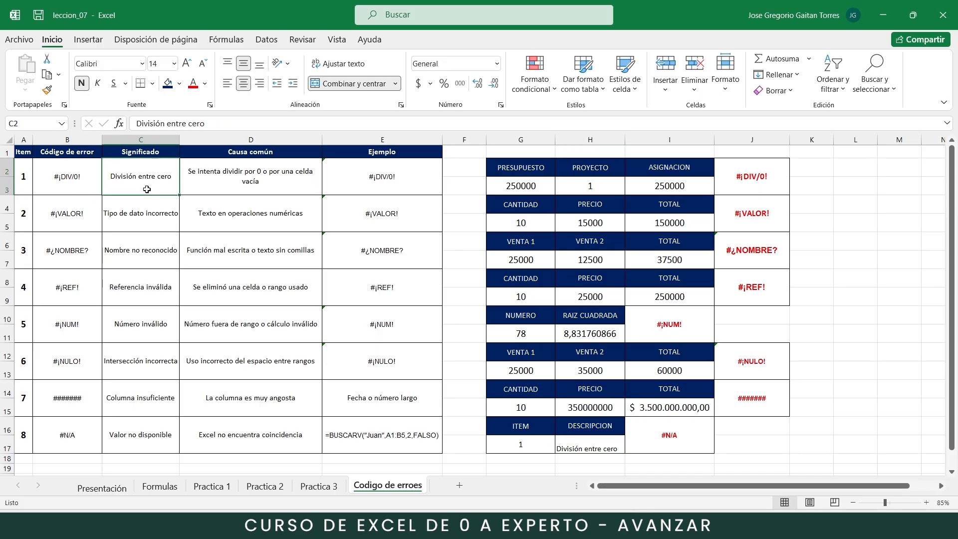
click(596, 446)
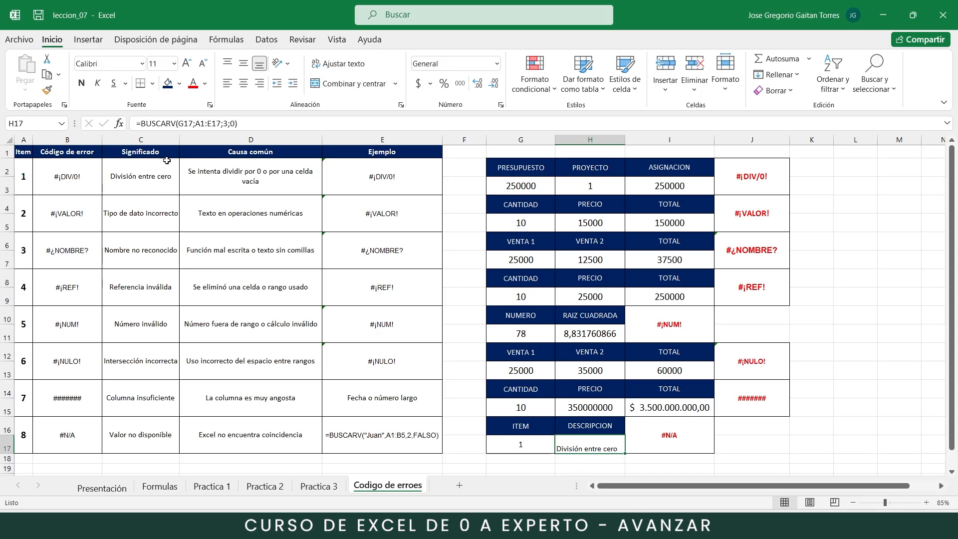
click(519, 445)
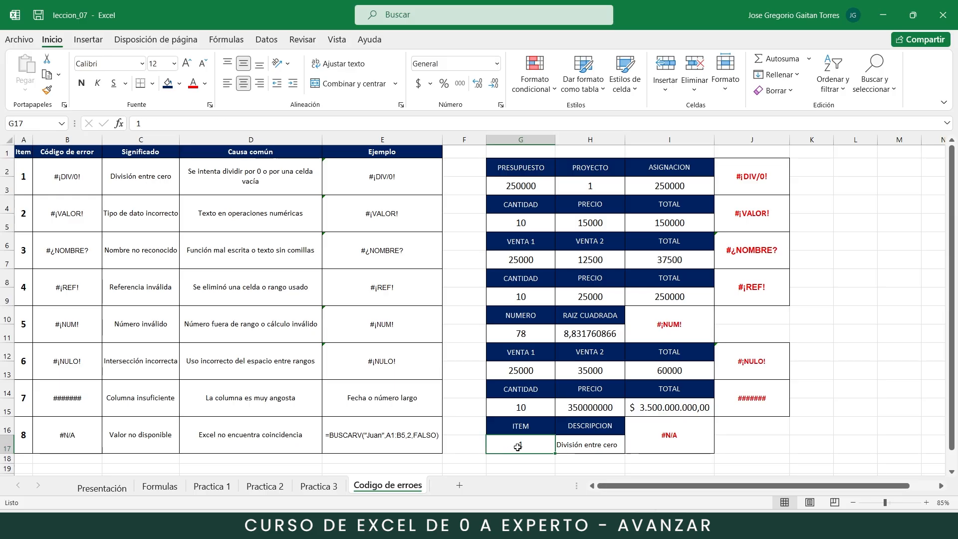
text(2)
- Widen column H to fit the full looked-up description, and slightly widen the Significado column C
click(602, 447)
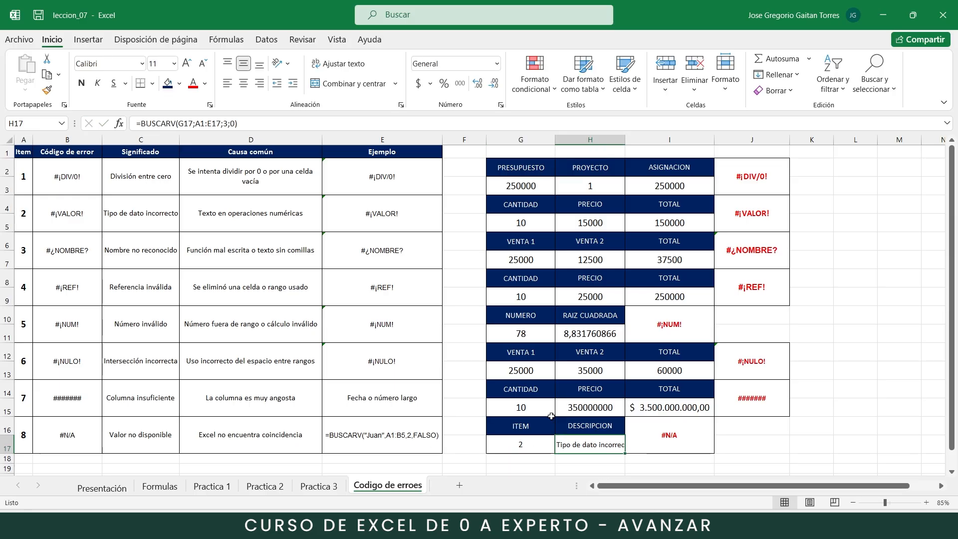
drag(625, 140, 640, 140)
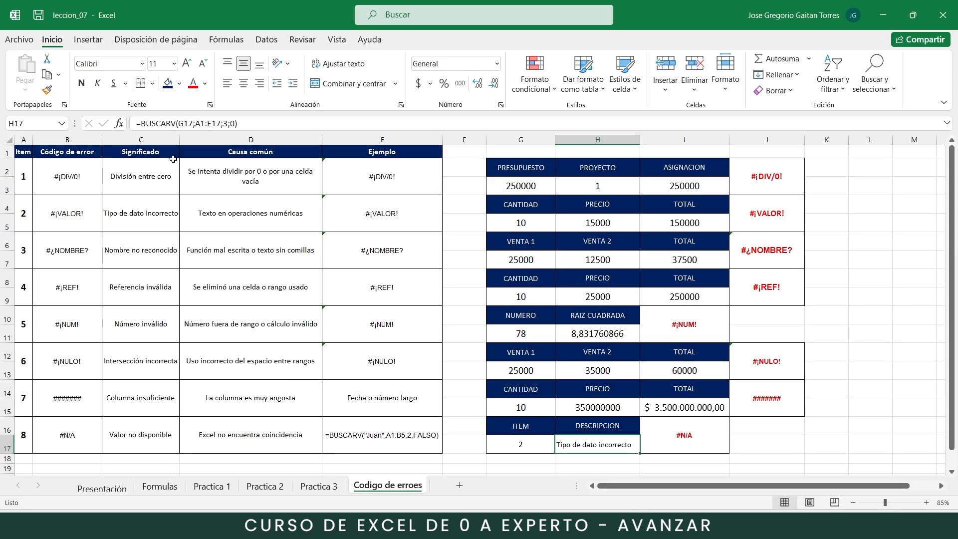
drag(179, 141, 183, 142)
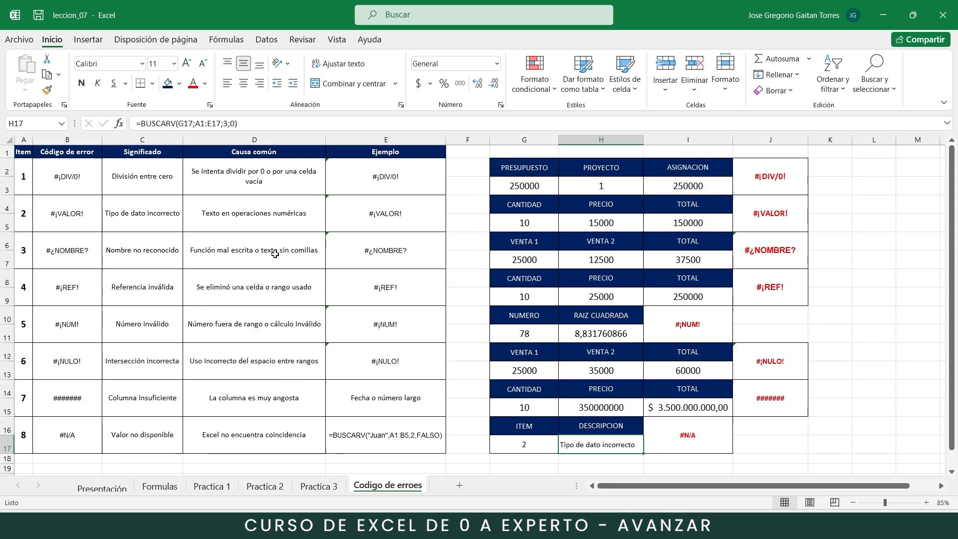
- Test the DESCRIPCION lookup in H17 with ITEM values 3 and 4 in G17
click(544, 447)
text(3)
click(575, 441)
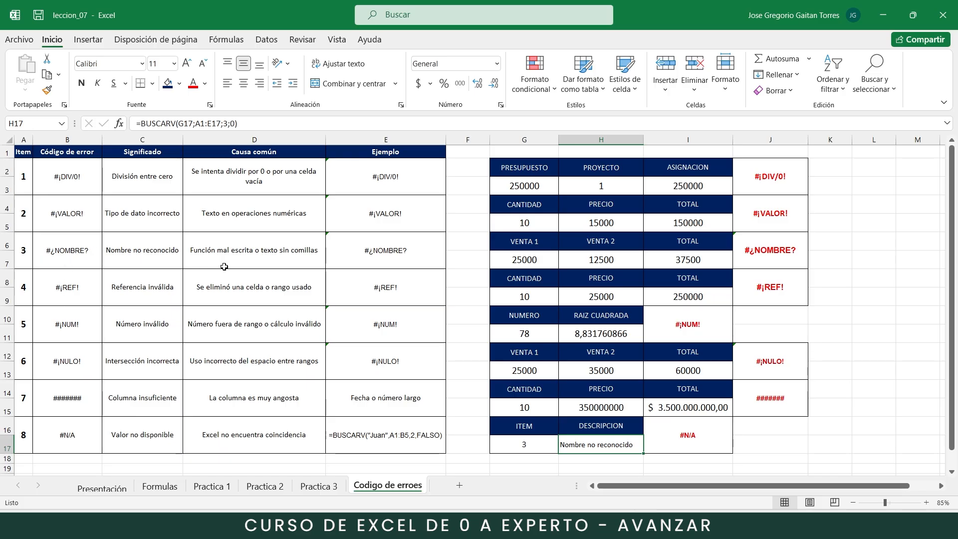
click(534, 446)
text(4)
click(581, 448)
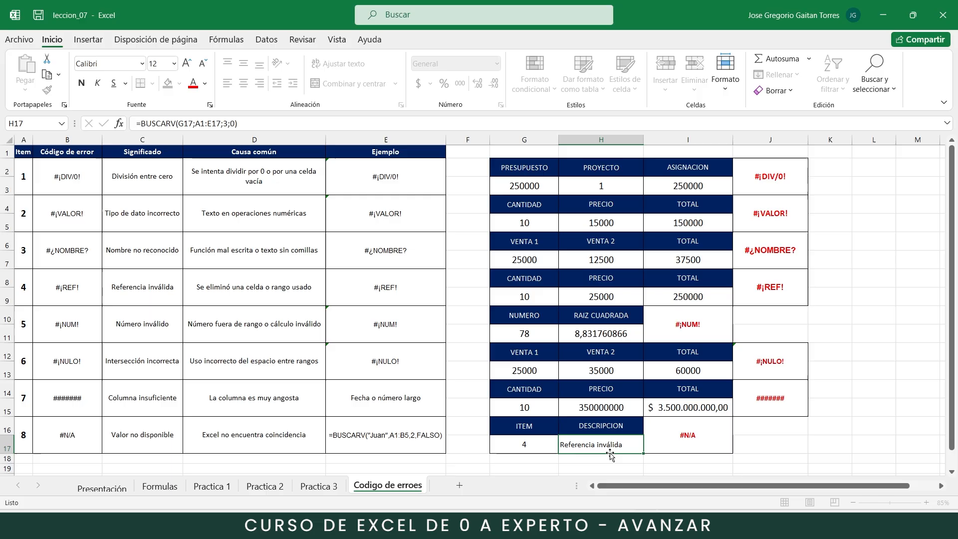
- Enter the nonexistent item number 10 in G17 to provoke the not-available error, and inspect the lookup formula in H17
click(538, 441)
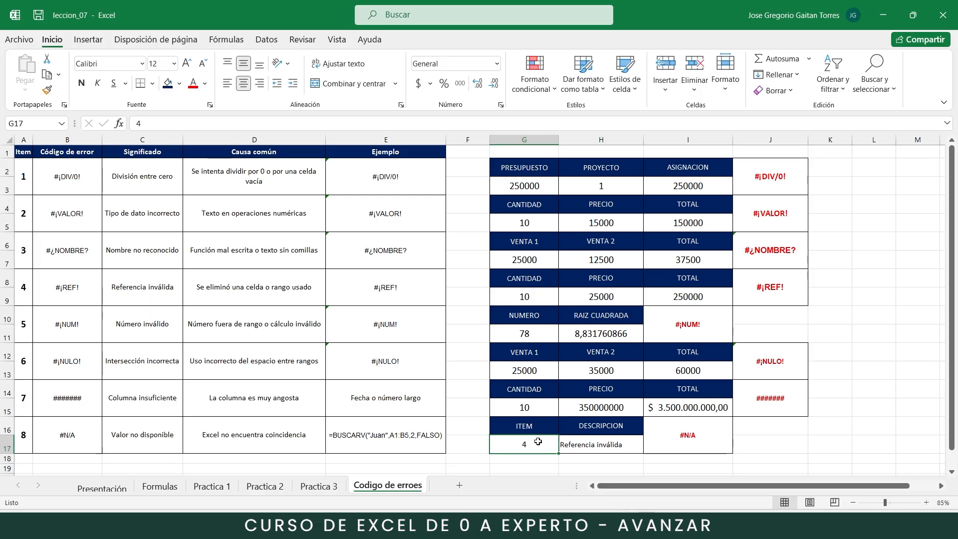
text(10)
key(Return)
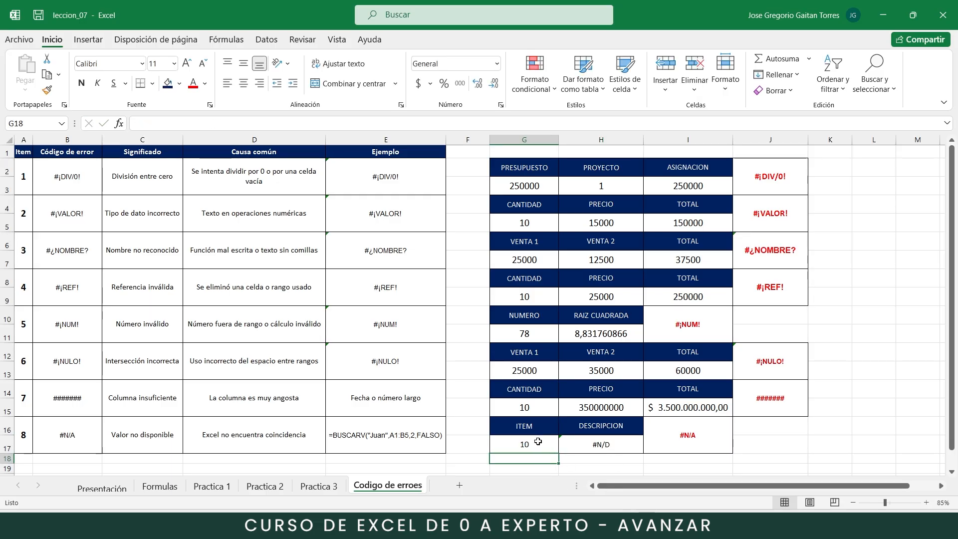
click(575, 442)
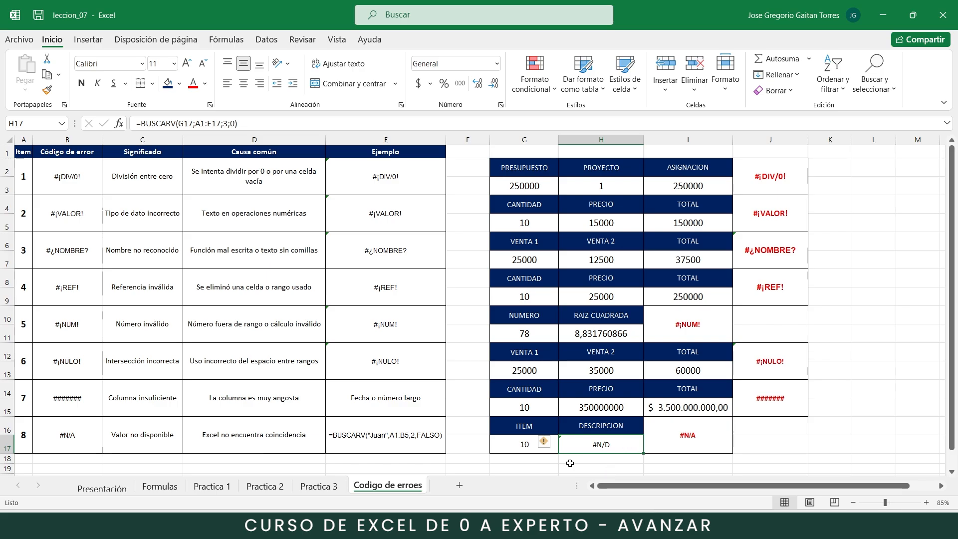